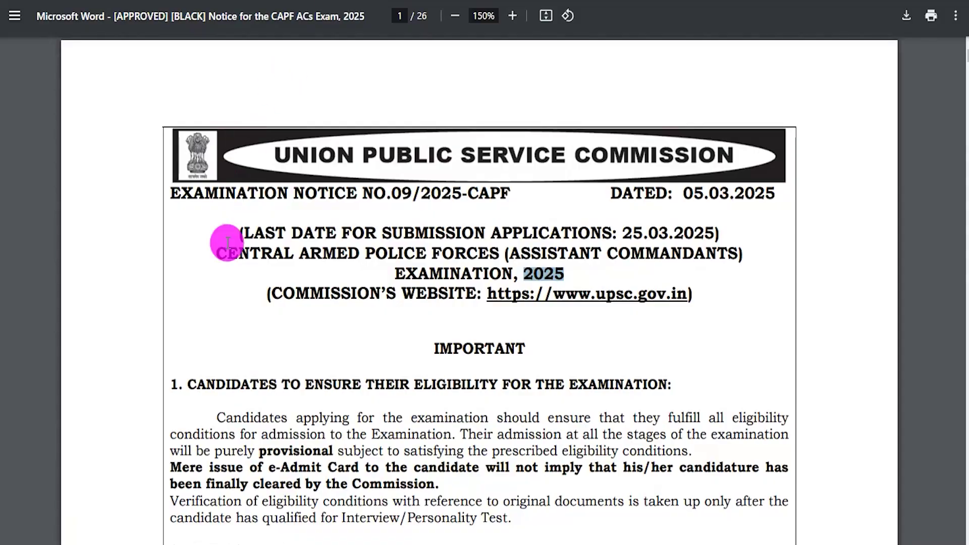
# Step: Highlight the Central Armed Police Forces, Assistant Commandants and eligibility wording, then scroll through page 1
pyautogui.moveTo(230, 254); pyautogui.dragTo(472, 254)
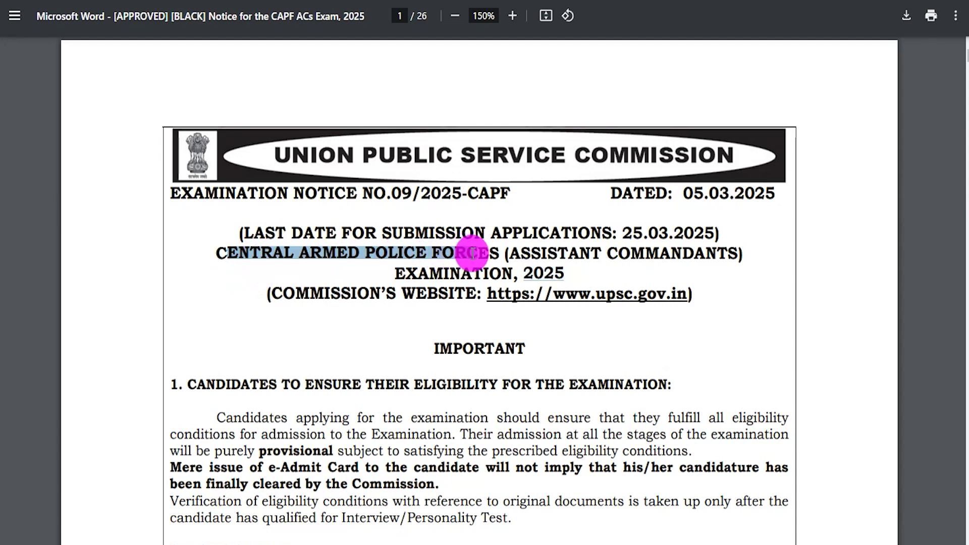
pyautogui.moveTo(510, 251); pyautogui.dragTo(662, 246)
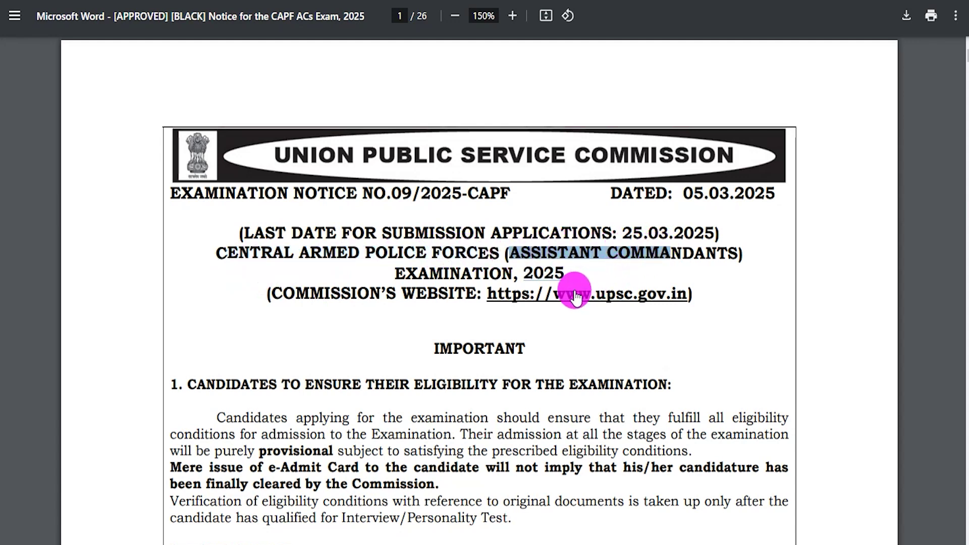
pyautogui.moveTo(407, 388); pyautogui.dragTo(525, 387)
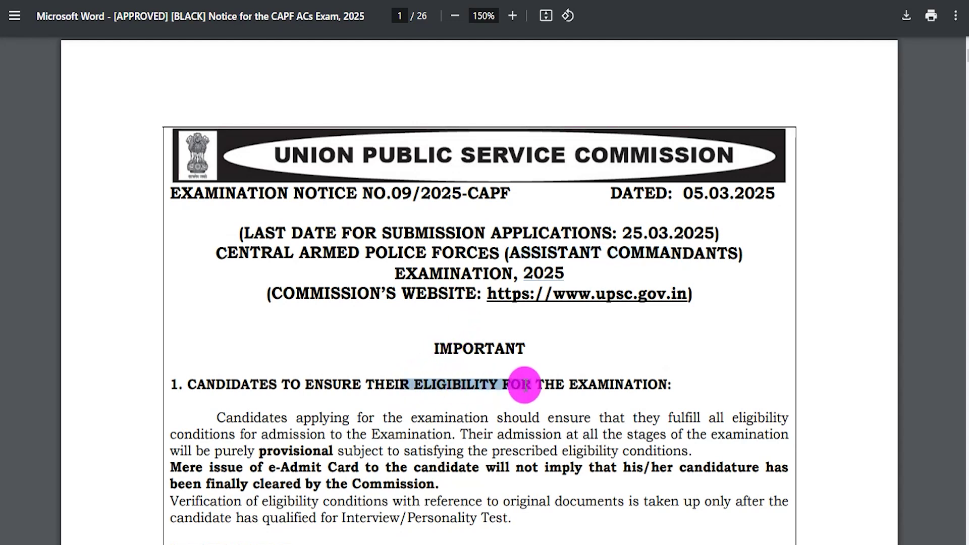
pyautogui.scroll(-8, 373, 429)
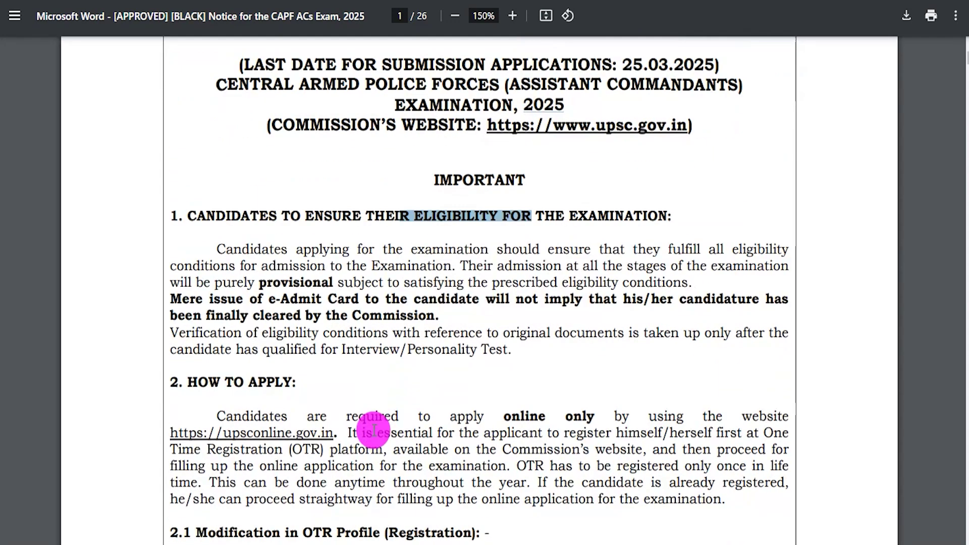
pyautogui.scroll(-4, 401, 381)
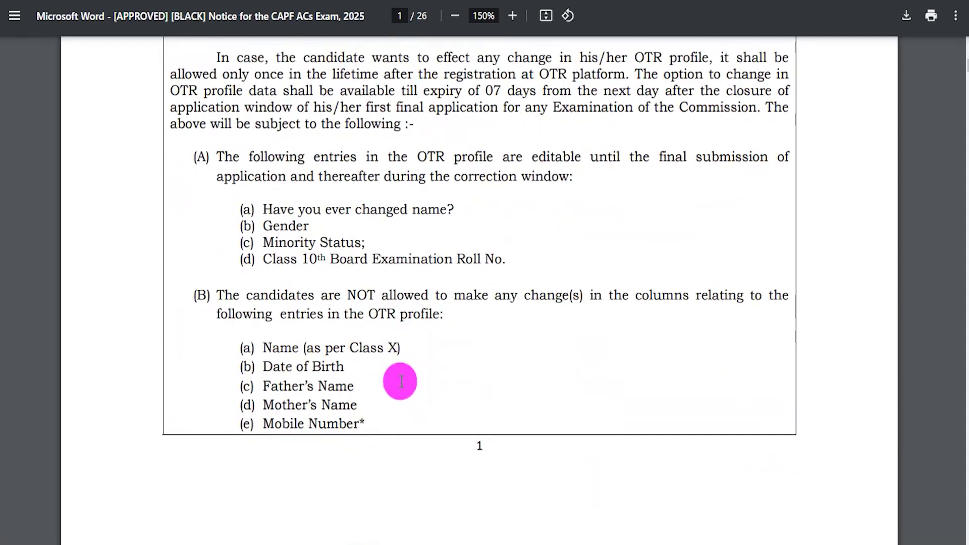
pyautogui.scroll(13, 401, 381)
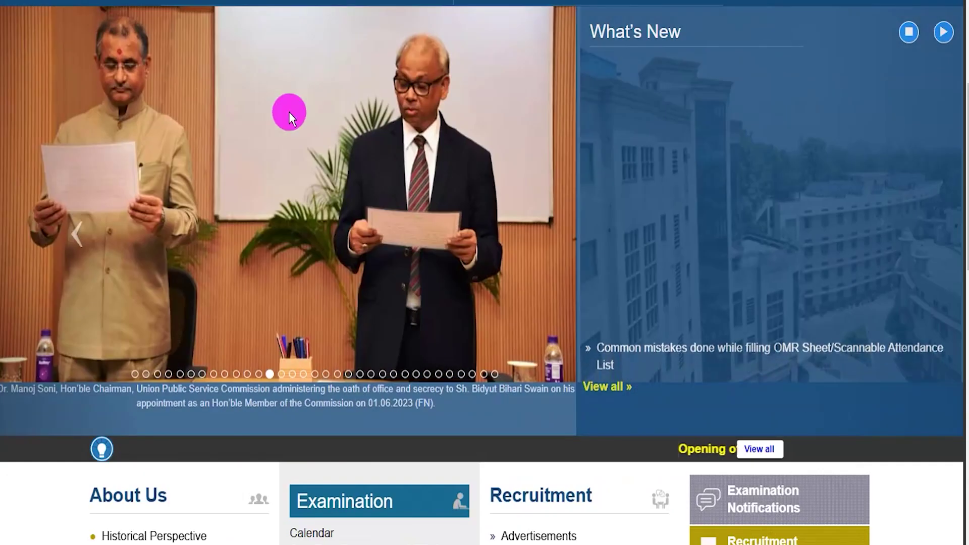
# Step: Step through the slideshow photos, from Yoga Day and Foundation Day to Bengaluru, then return to the top
pyautogui.click(283, 374)
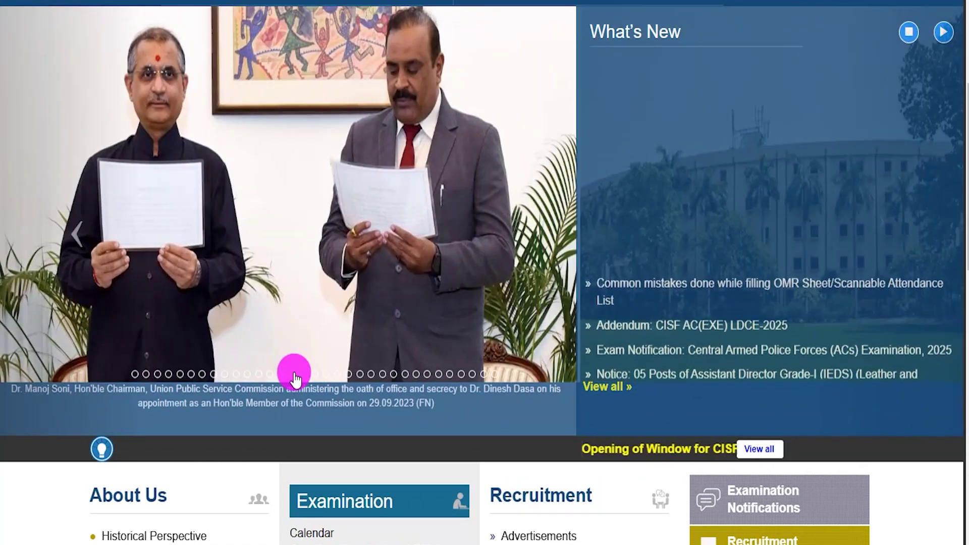
pyautogui.click(295, 374)
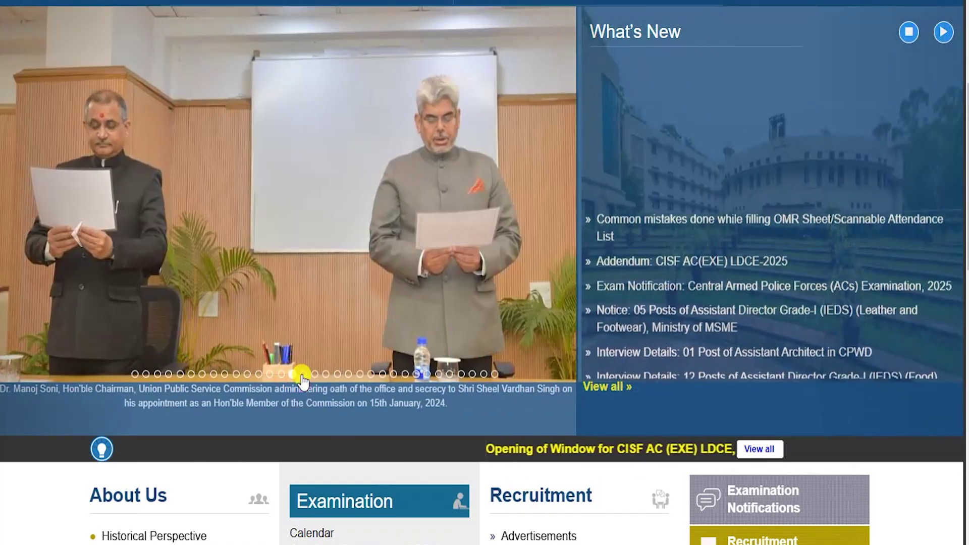
pyautogui.click(303, 374)
pyautogui.click(315, 374)
pyautogui.click(325, 374)
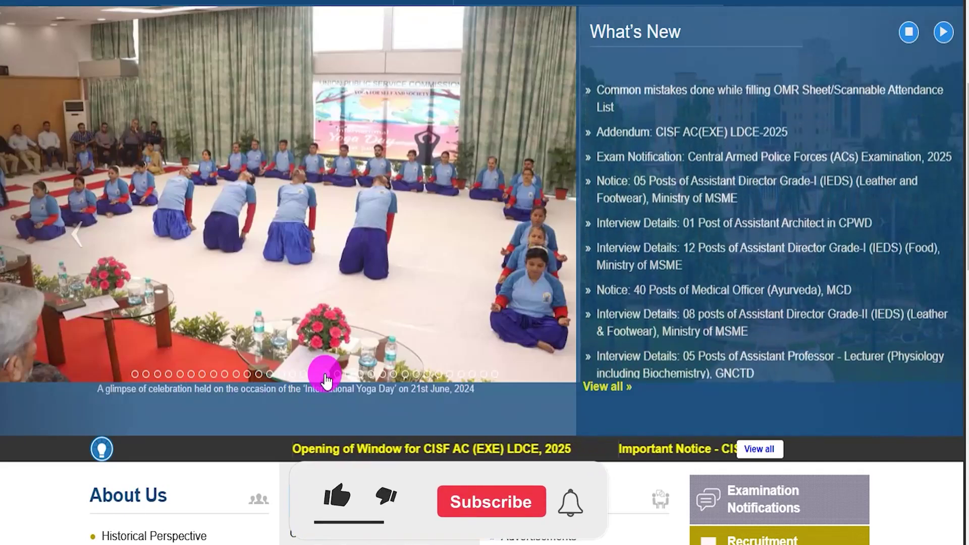
pyautogui.click(337, 374)
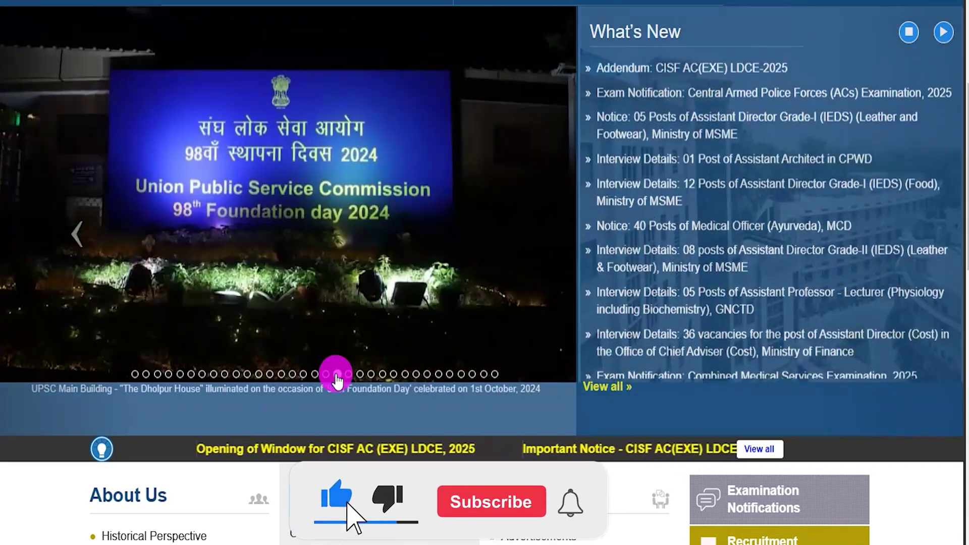
pyautogui.click(349, 375)
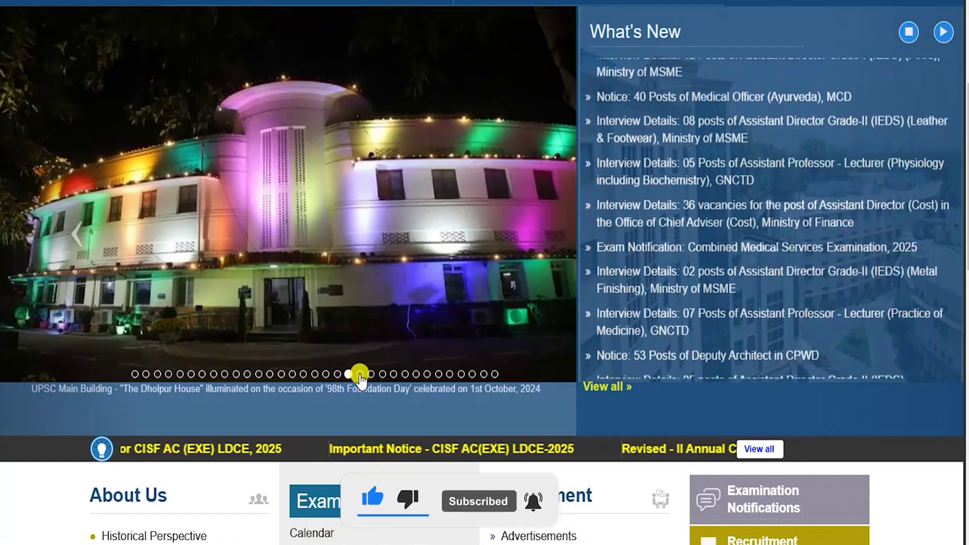
pyautogui.click(360, 374)
pyautogui.click(371, 374)
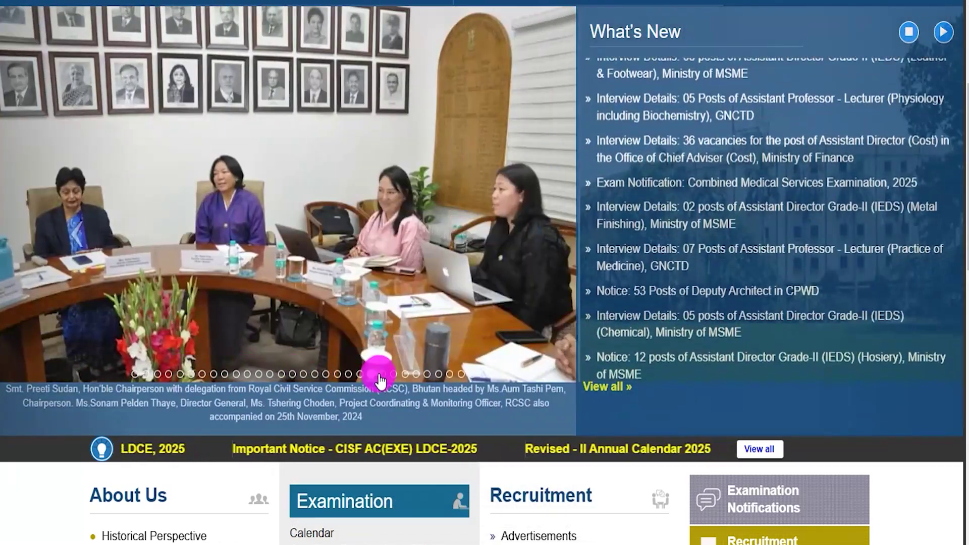
pyautogui.click(382, 374)
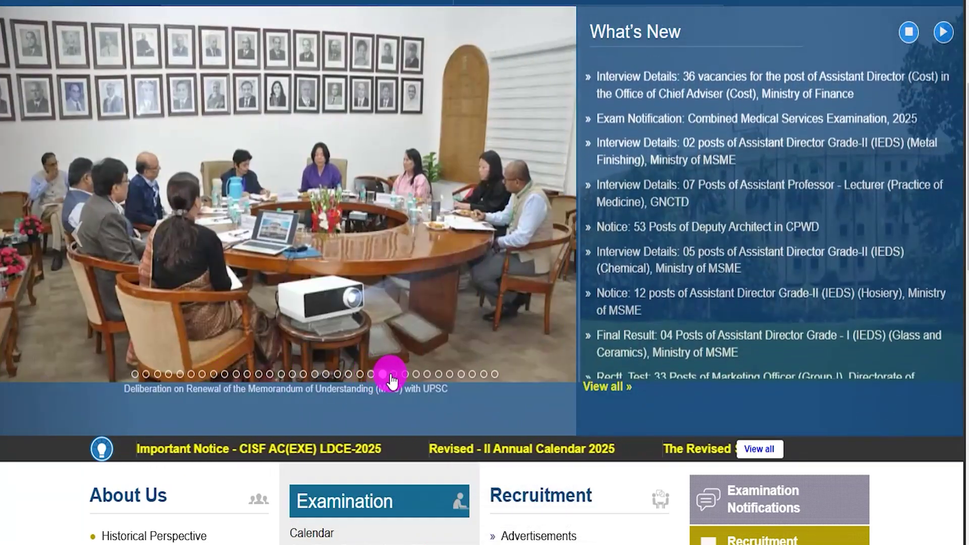
pyautogui.click(394, 374)
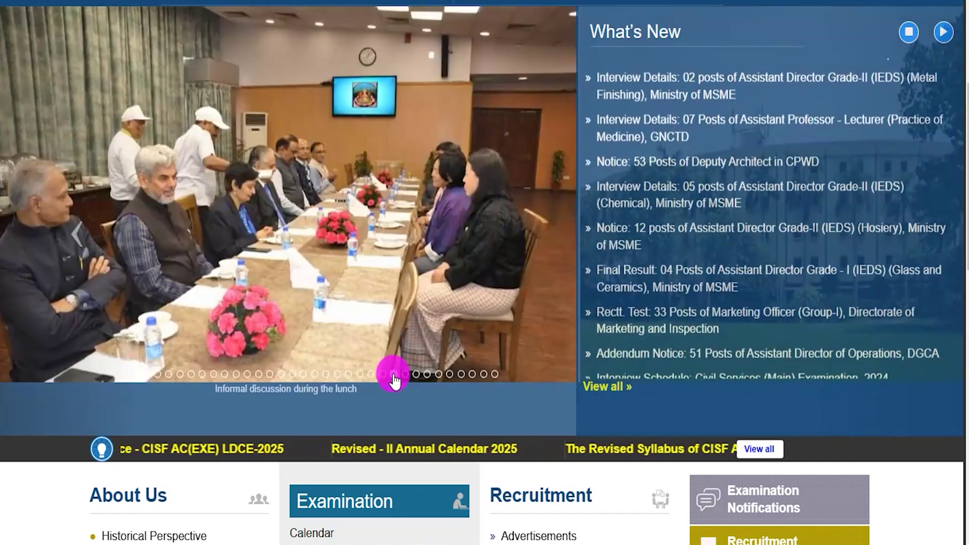
pyautogui.click(405, 374)
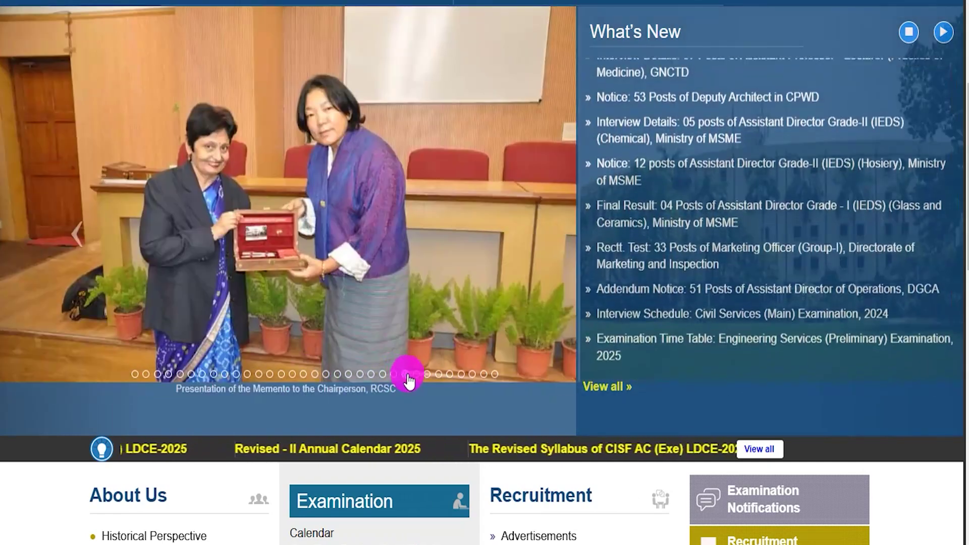
pyautogui.click(416, 375)
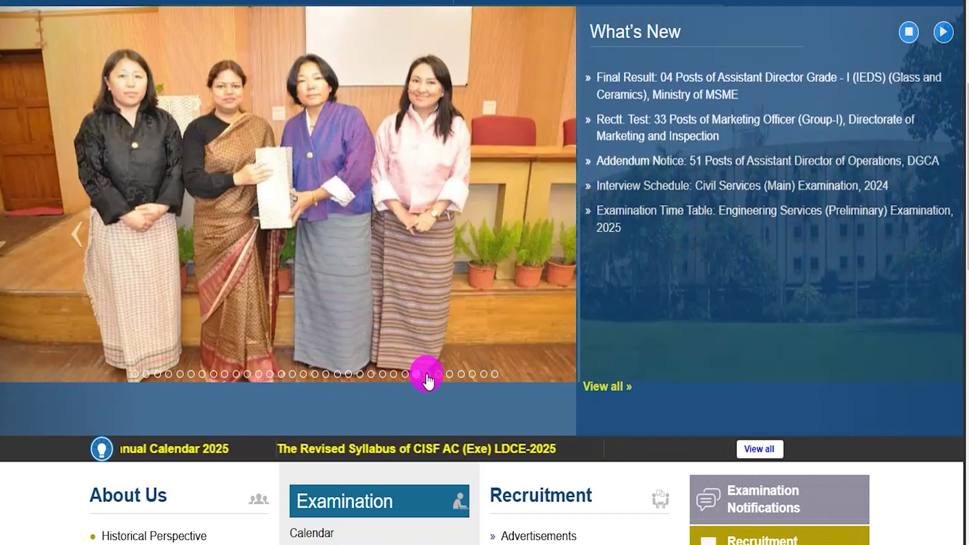
pyautogui.click(427, 374)
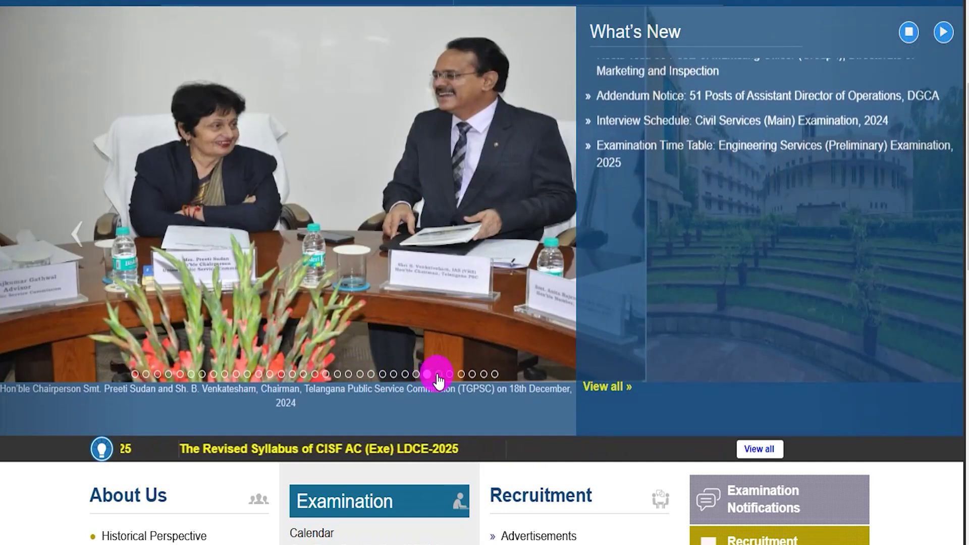
pyautogui.click(438, 375)
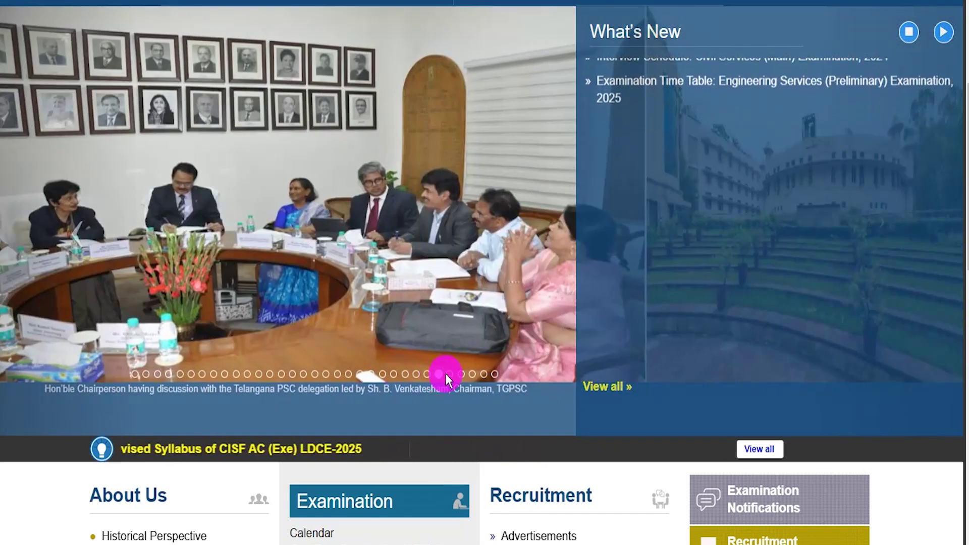
pyautogui.click(450, 374)
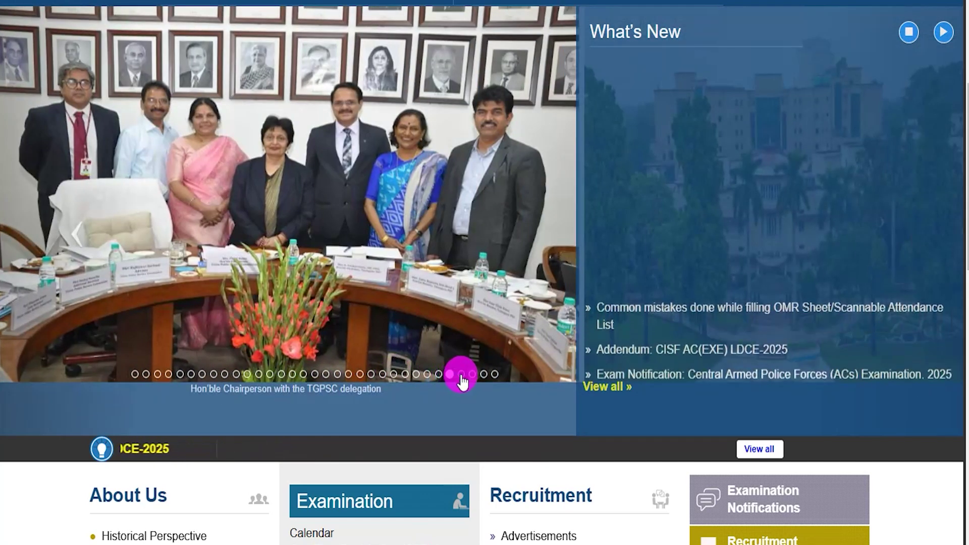
pyautogui.click(461, 374)
pyautogui.click(472, 375)
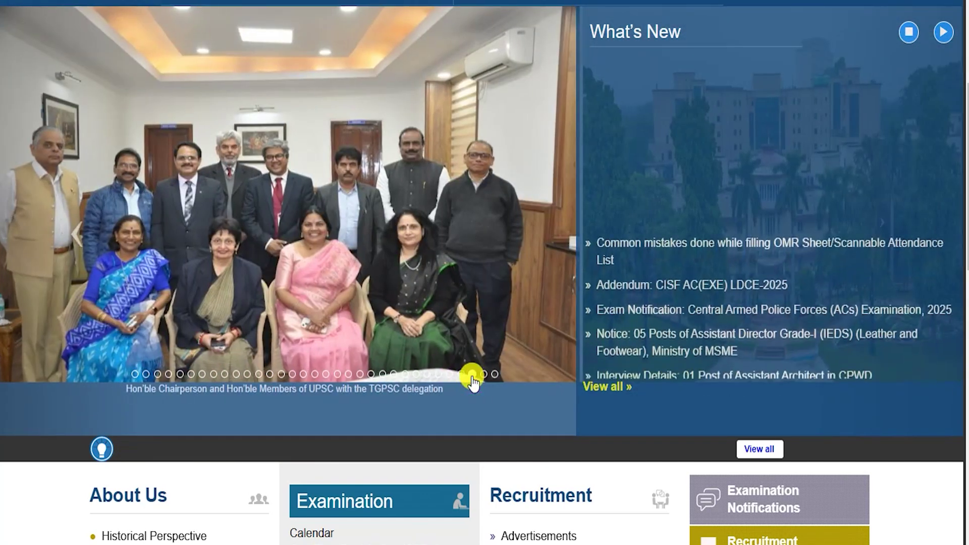
pyautogui.click(483, 374)
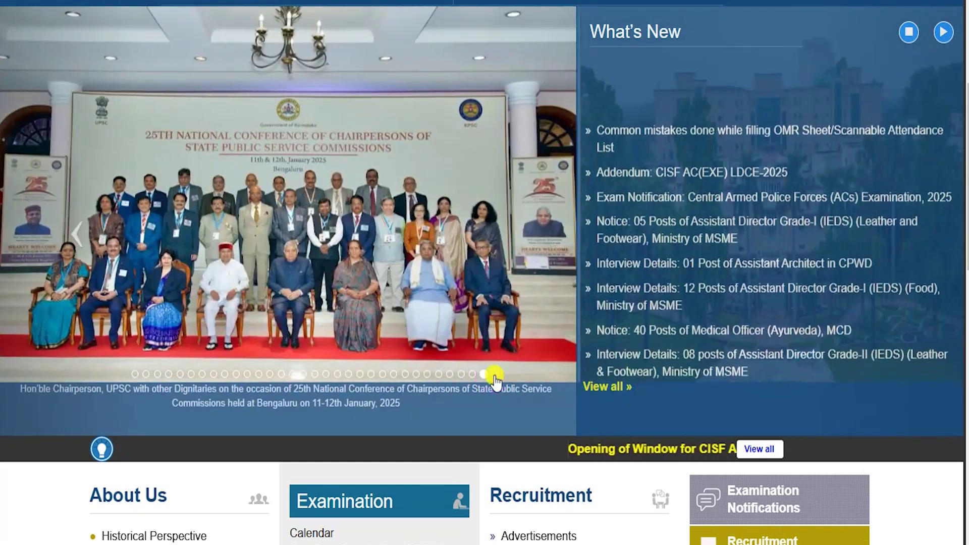
pyautogui.click(495, 374)
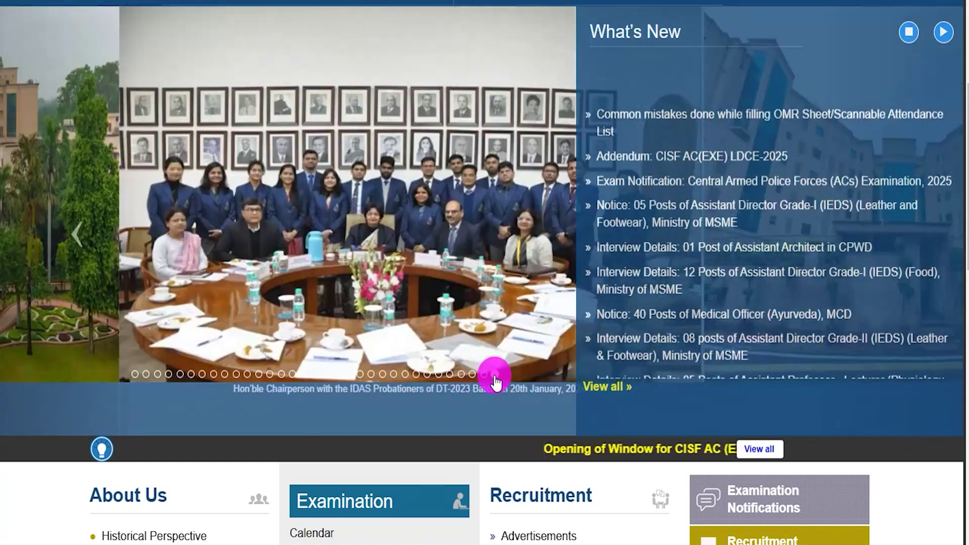
pyautogui.scroll(5, 495, 382)
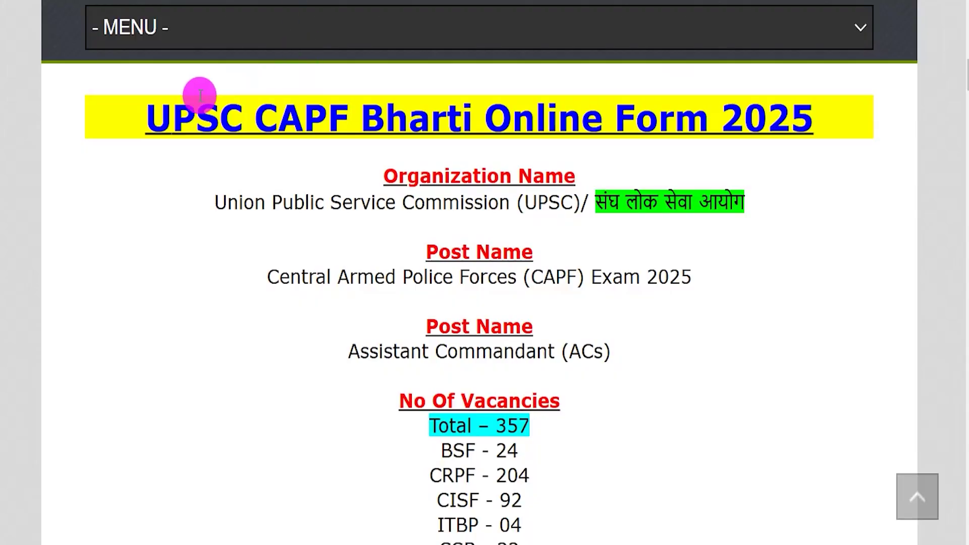
# Step: Highlight the UPSC CAPF Bharti Online Form title, organization, post name and Assistant Commandant post
pyautogui.moveTo(172, 117); pyautogui.dragTo(792, 117)
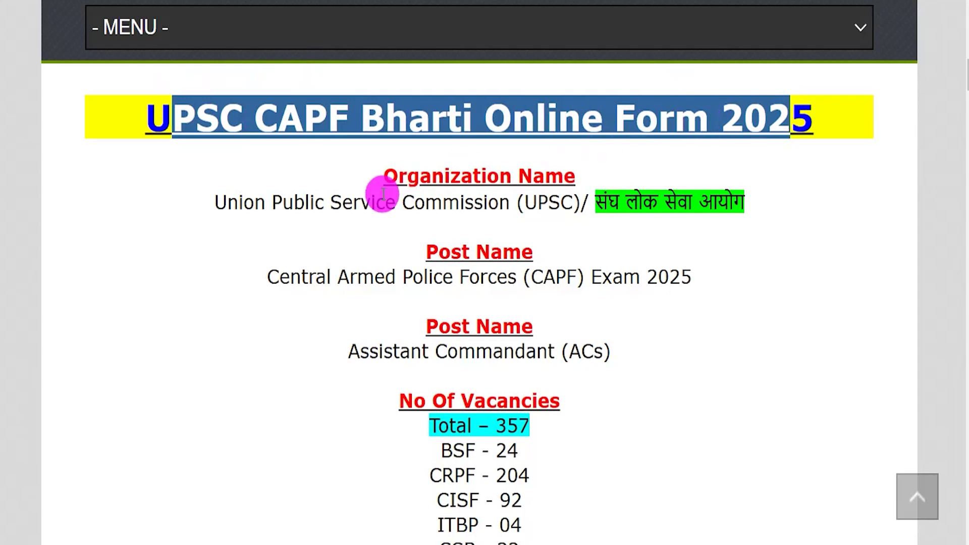
pyautogui.moveTo(294, 202); pyautogui.dragTo(498, 202)
pyautogui.moveTo(289, 273); pyautogui.dragTo(689, 277)
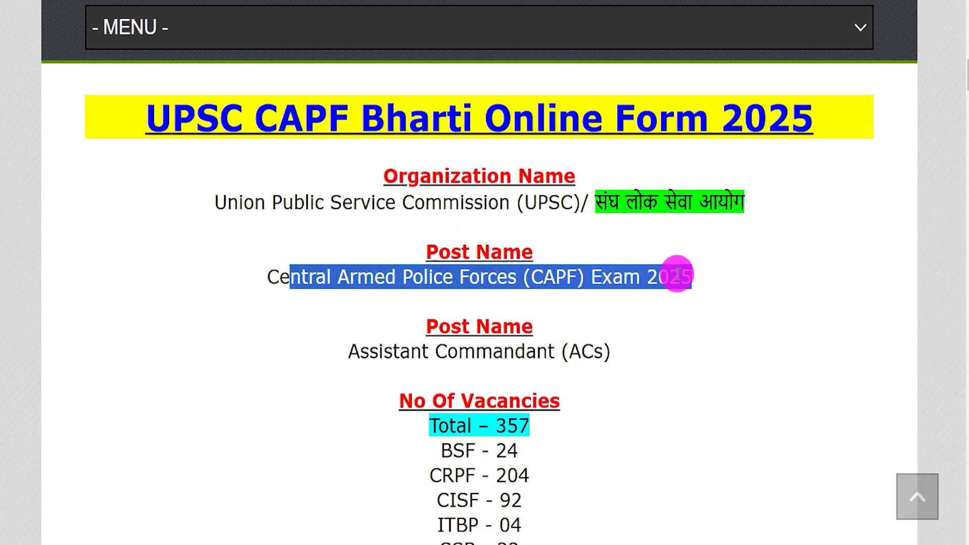
pyautogui.moveTo(364, 349); pyautogui.dragTo(608, 351)
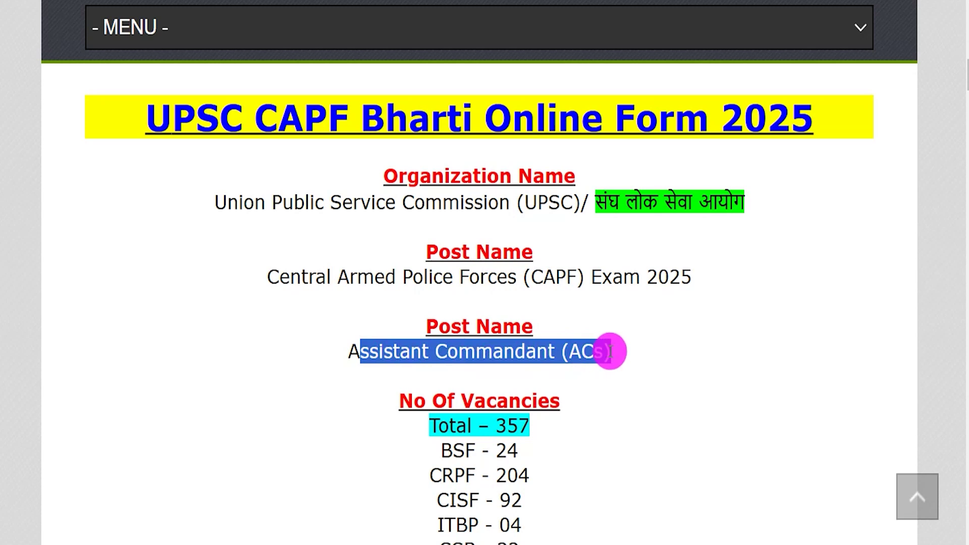
# Step: Highlight the BSF and CRPF vacancy rows and their vacancy counts
pyautogui.scroll(-1, 571, 361)
pyautogui.moveTo(496, 366); pyautogui.dragTo(526, 363)
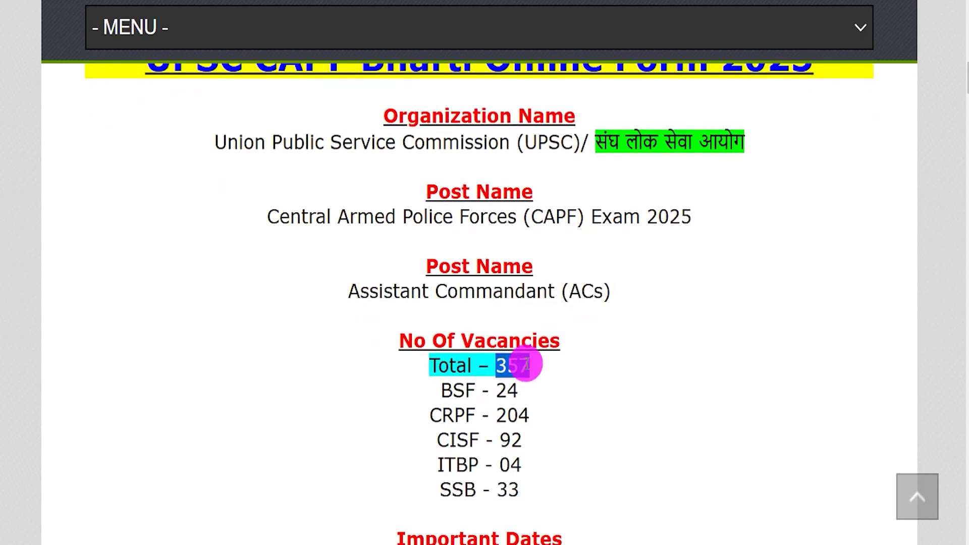
pyautogui.moveTo(445, 388); pyautogui.dragTo(476, 487)
pyautogui.scroll(-1, 495, 421)
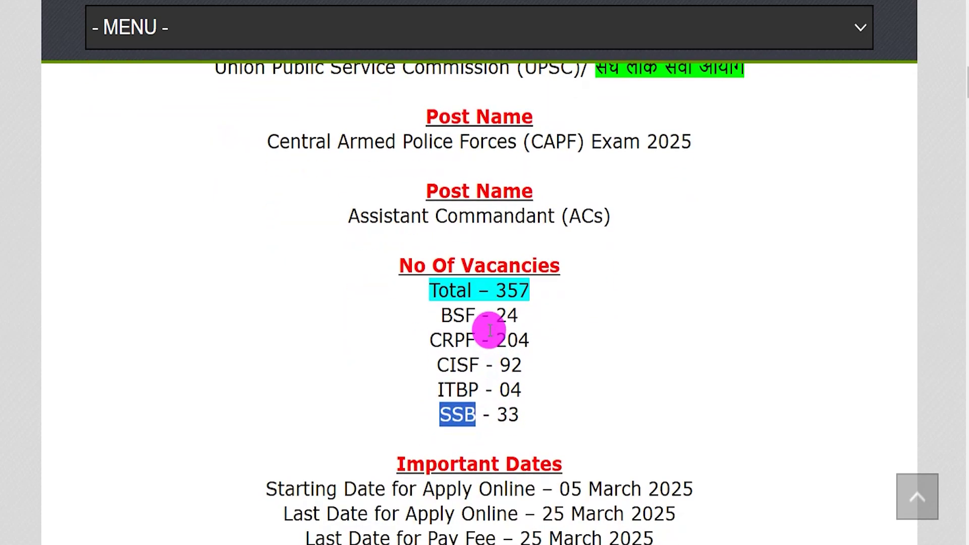
pyautogui.moveTo(497, 317); pyautogui.dragTo(515, 414)
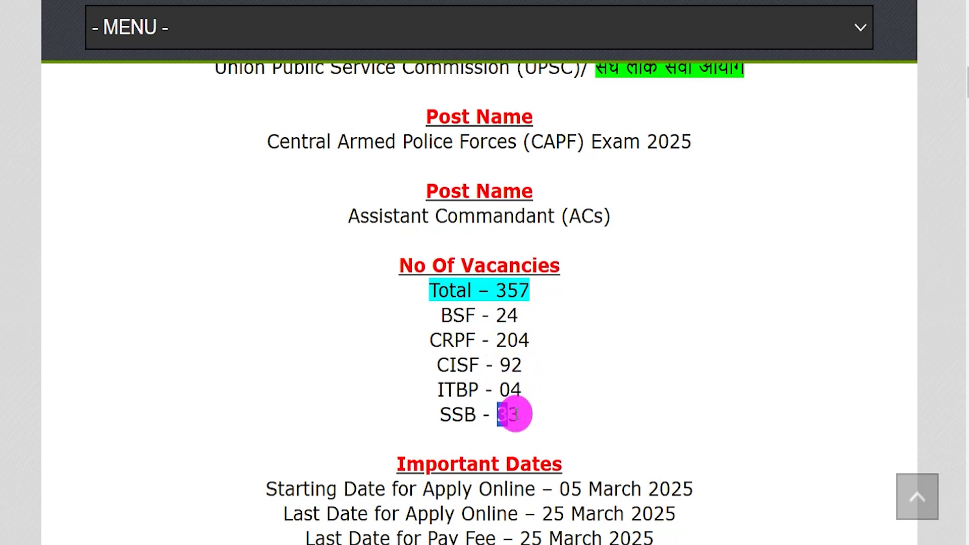
# Step: Highlight the last date for applying online and Online as the apply mode
pyautogui.moveTo(360, 215); pyautogui.dragTo(503, 216)
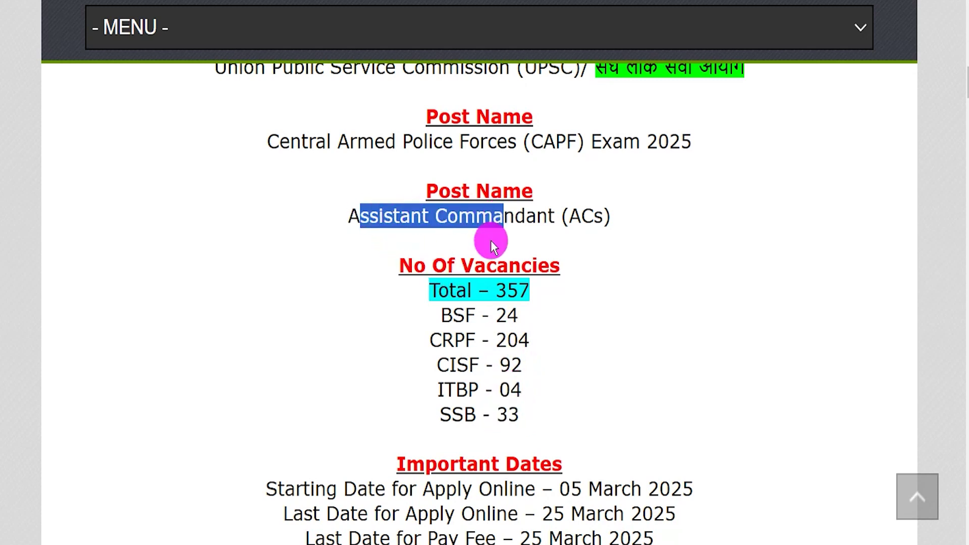
pyautogui.scroll(-1, 455, 328)
pyautogui.scroll(-4, 440, 367)
pyautogui.moveTo(559, 263); pyautogui.dragTo(694, 263)
pyautogui.moveTo(544, 288); pyautogui.dragTo(661, 288)
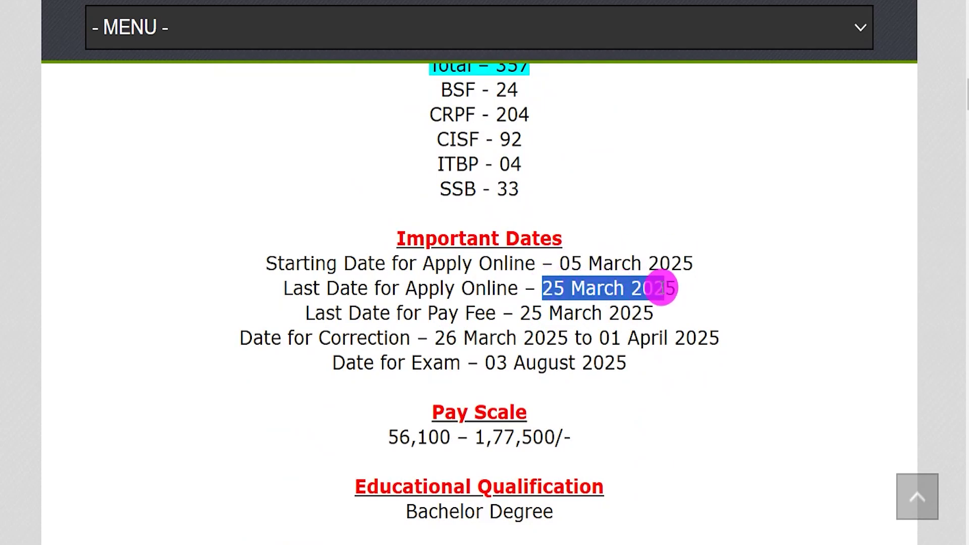
pyautogui.scroll(-4, 502, 327)
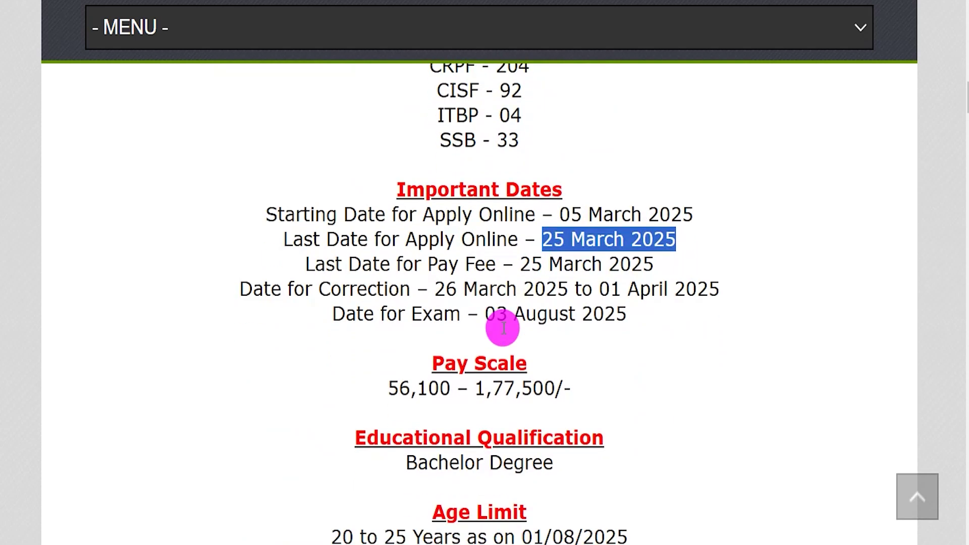
pyautogui.moveTo(418, 286); pyautogui.dragTo(532, 286)
pyautogui.scroll(-3, 448, 349)
pyautogui.scroll(-12, 448, 348)
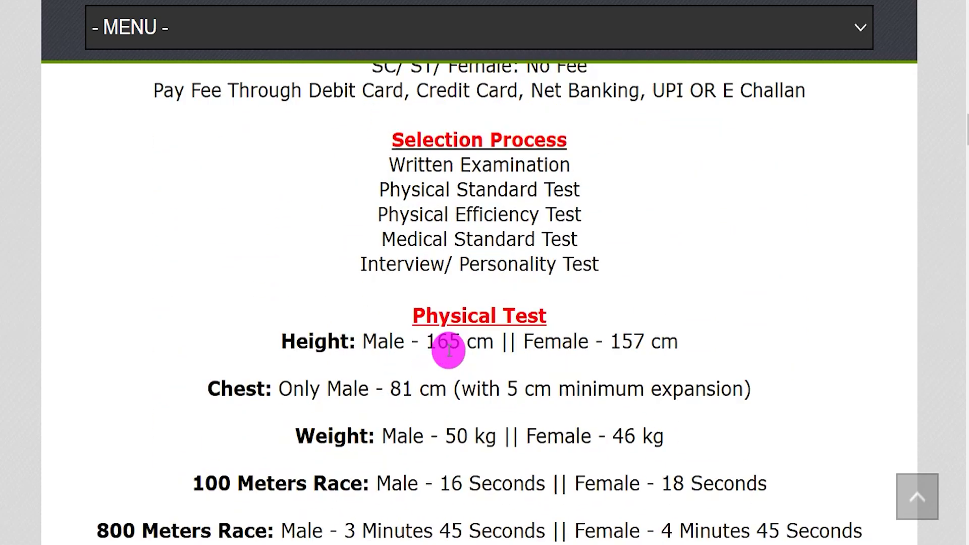
pyautogui.moveTo(455, 344); pyautogui.dragTo(507, 344)
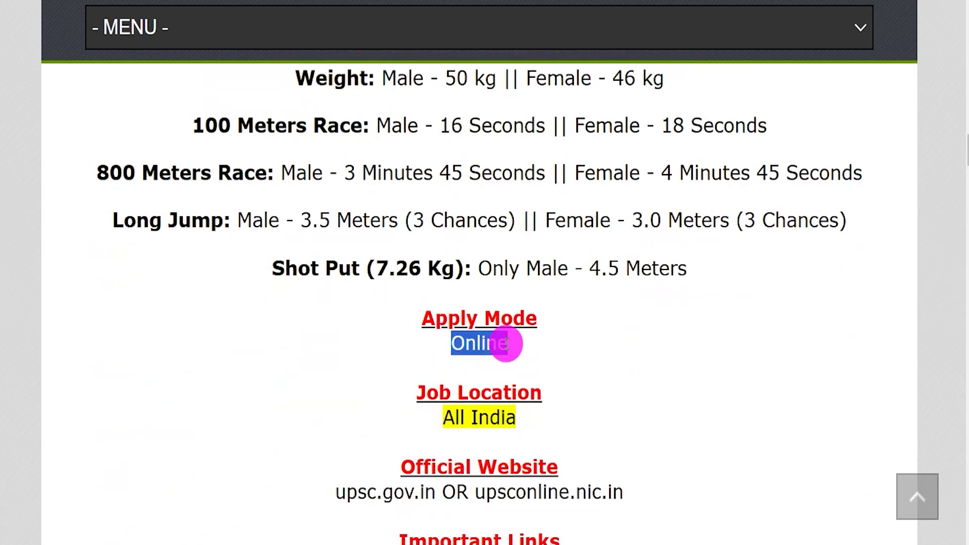
# Step: Highlight the Important Links heading and Official Notification Pdf link, then return to the notification PDF
pyautogui.scroll(-3, 419, 389)
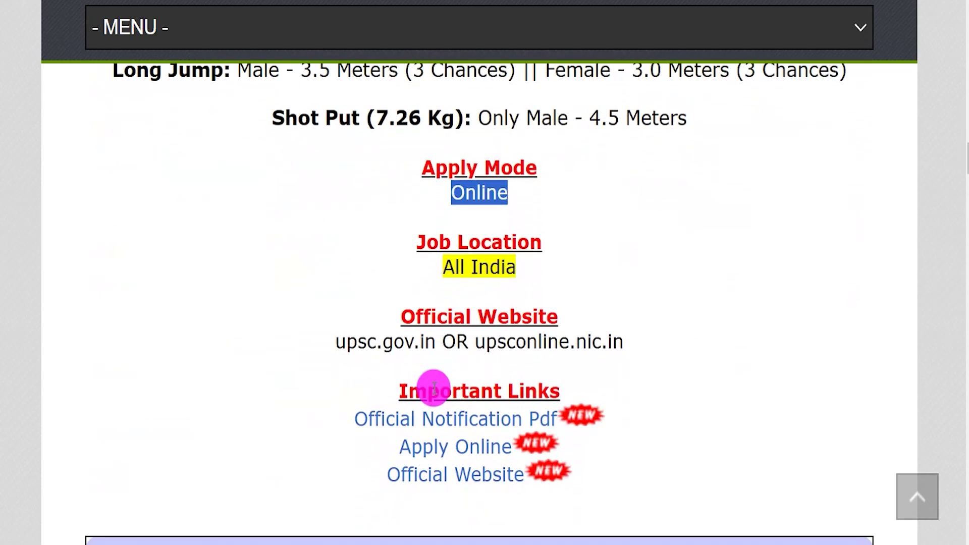
pyautogui.moveTo(412, 390); pyautogui.dragTo(550, 389)
pyautogui.moveTo(355, 419); pyautogui.dragTo(513, 419)
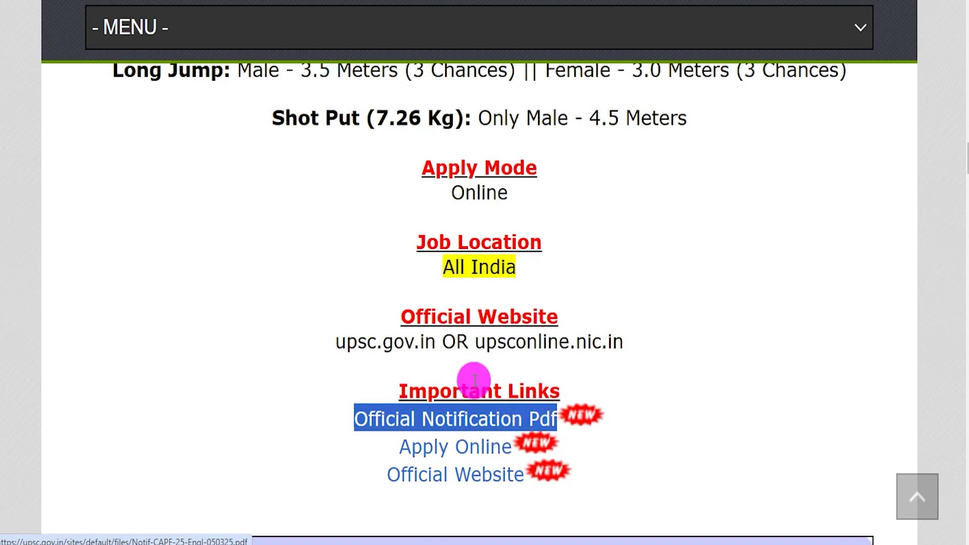
pyautogui.click(454, 1)
# Step: Scroll through the Central Armed Police Forces Examination 2025 notice to page 4
pyautogui.moveTo(364, 294); pyautogui.dragTo(438, 302)
pyautogui.scroll(-7, 411, 354)
pyautogui.scroll(-14, 410, 353)
pyautogui.scroll(-9, 410, 353)
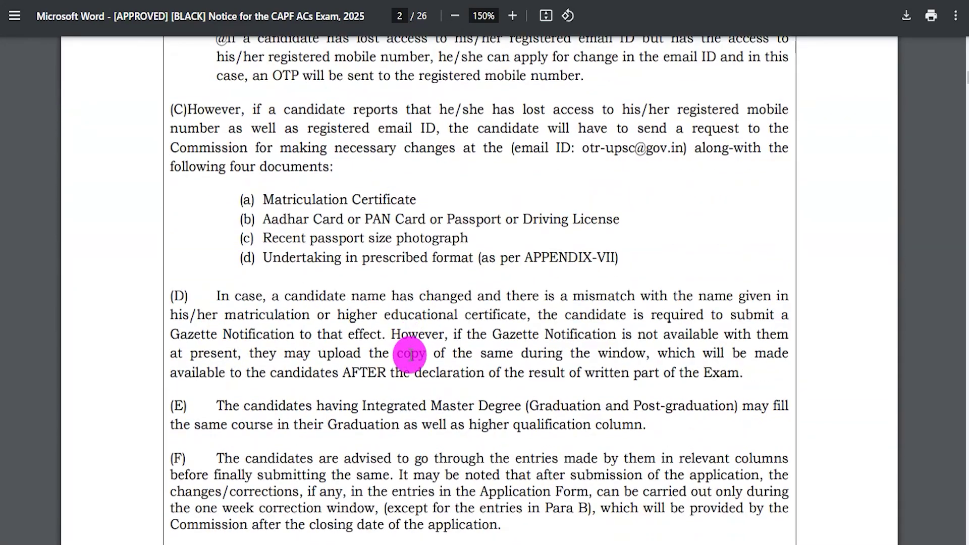
pyautogui.scroll(-12, 410, 354)
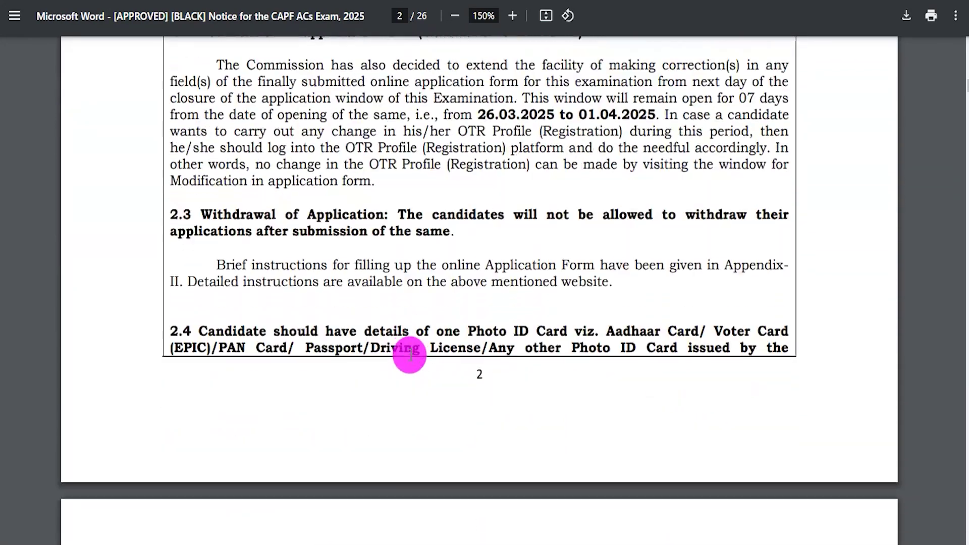
pyautogui.scroll(-14, 410, 355)
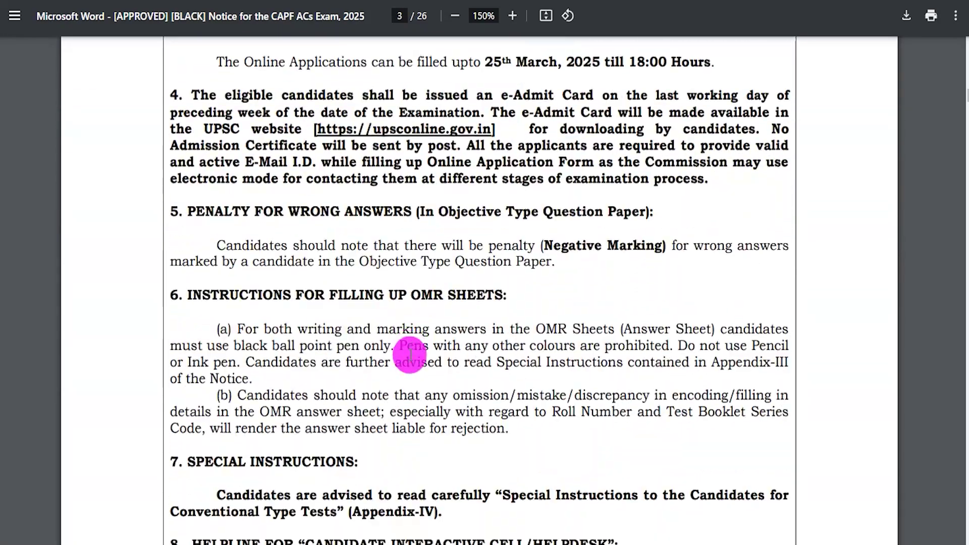
pyautogui.scroll(-12, 409, 355)
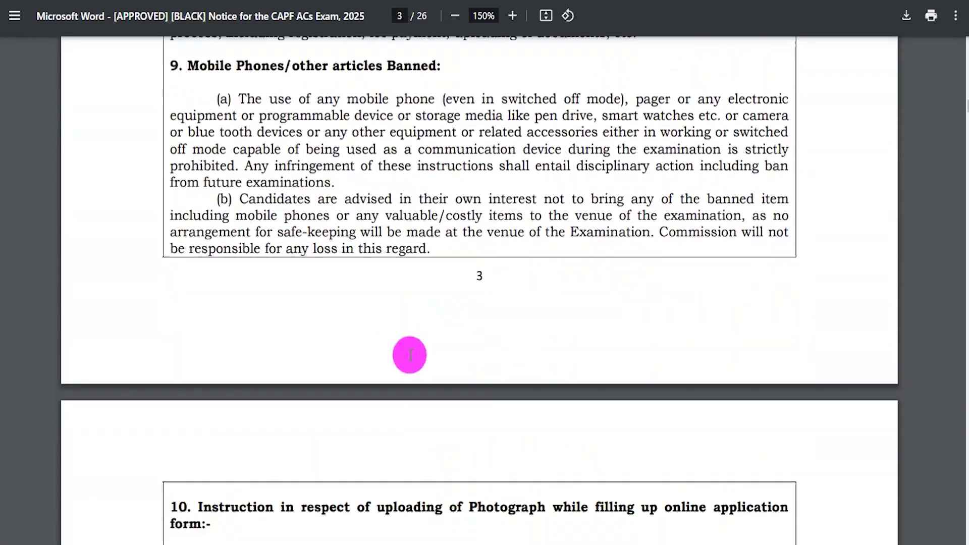
pyautogui.scroll(-9, 410, 354)
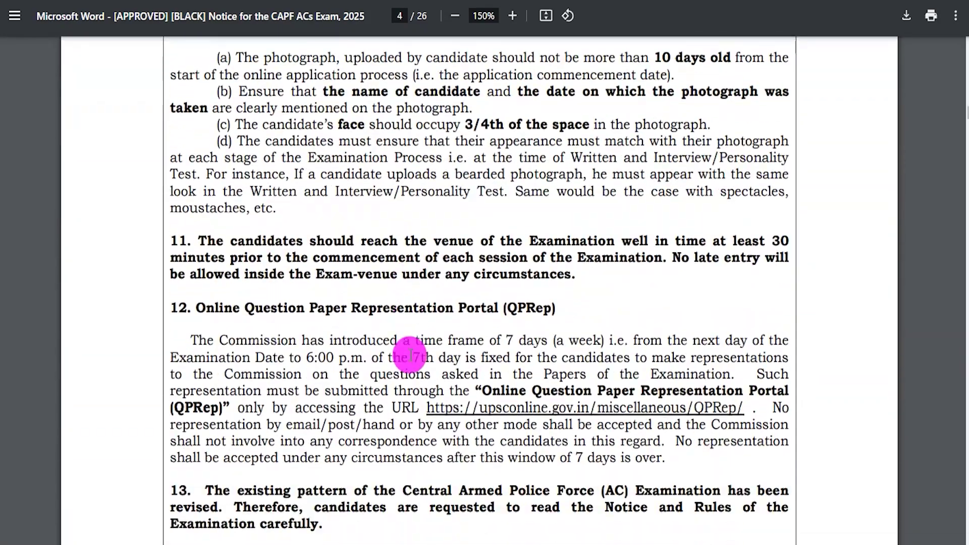
# Step: Jump back to page 1, clear the selection and highlight the Apply Online link
pyautogui.press('Home')
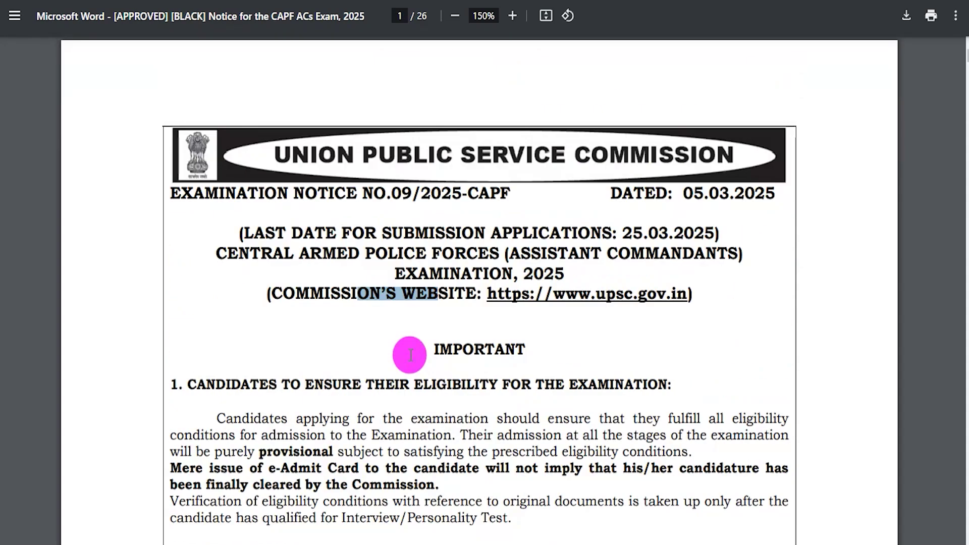
pyautogui.click(444, 348)
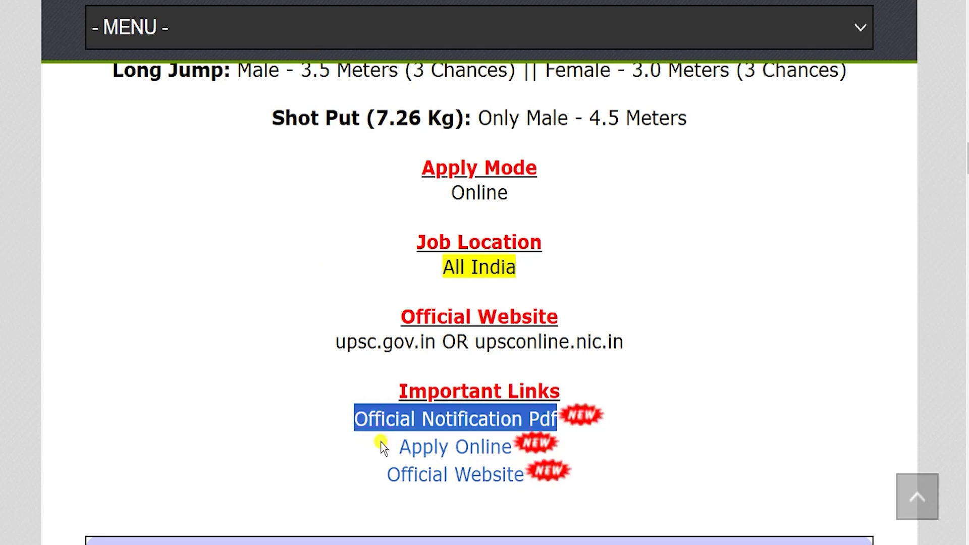
pyautogui.moveTo(382, 447); pyautogui.dragTo(512, 448)
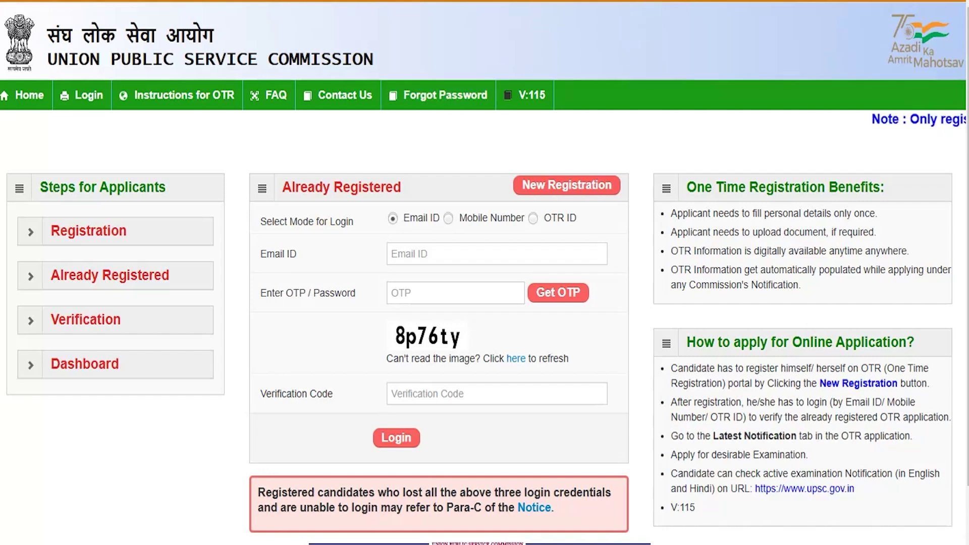
# Step: Mark up the Already Registered form's Email ID mode, OTP, captcha and code in red, then erase
pyautogui.moveTo(245, 143)
pyautogui.mouseDown()
pyautogui.moveTo(459, 169)
pyautogui.moveTo(632, 222)
pyautogui.moveTo(649, 378)
pyautogui.moveTo(633, 473)
pyautogui.mouseUp()
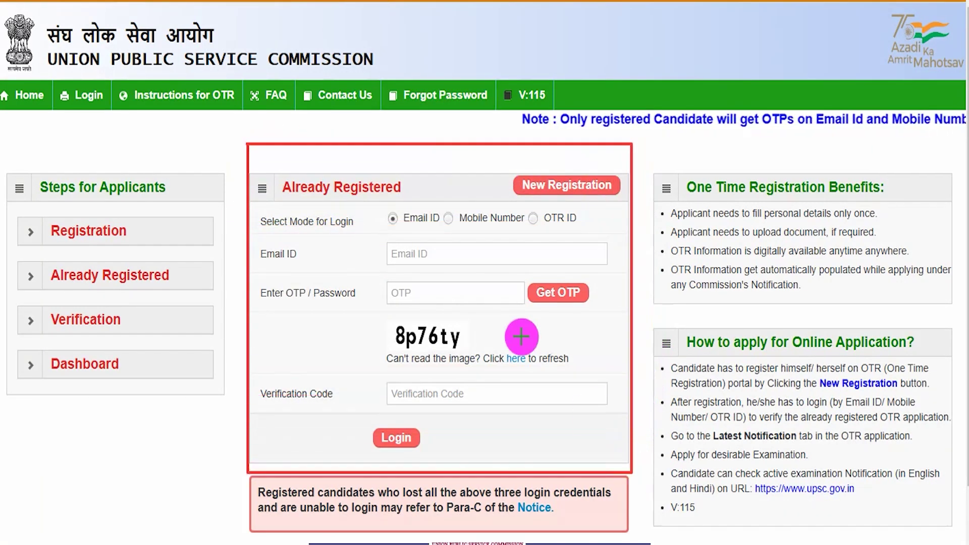
pyautogui.click(393, 219)
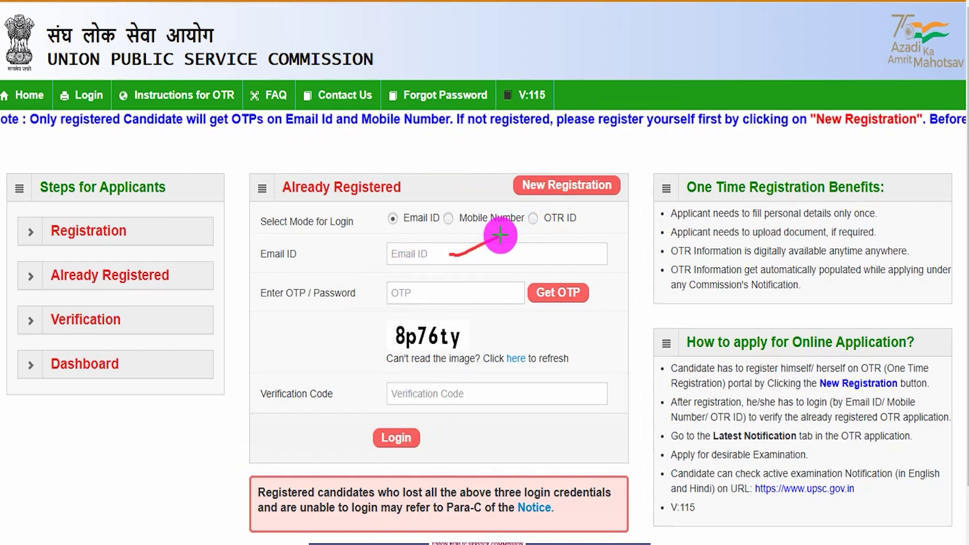
pyautogui.moveTo(451, 294); pyautogui.dragTo(492, 283)
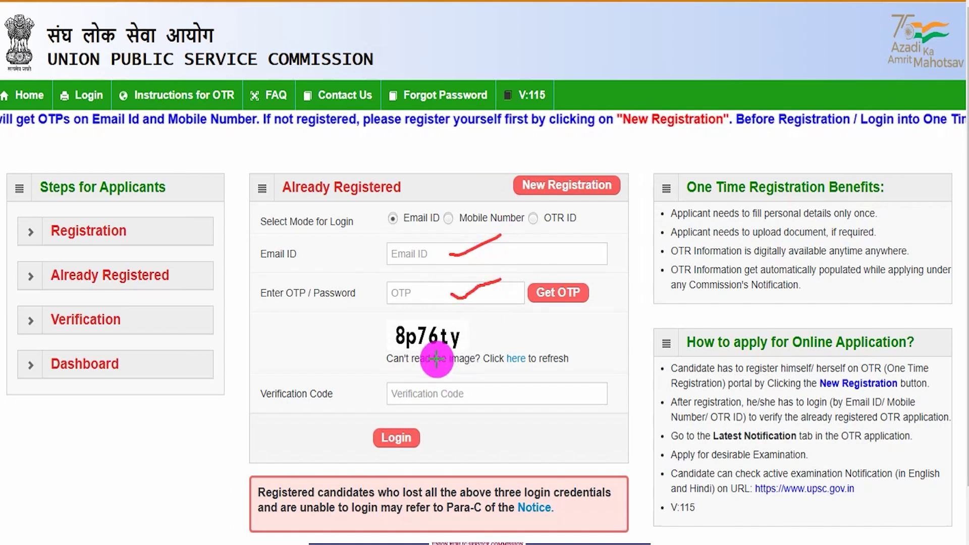
pyautogui.moveTo(426, 348); pyautogui.dragTo(471, 348)
pyautogui.moveTo(461, 391); pyautogui.dragTo(534, 365)
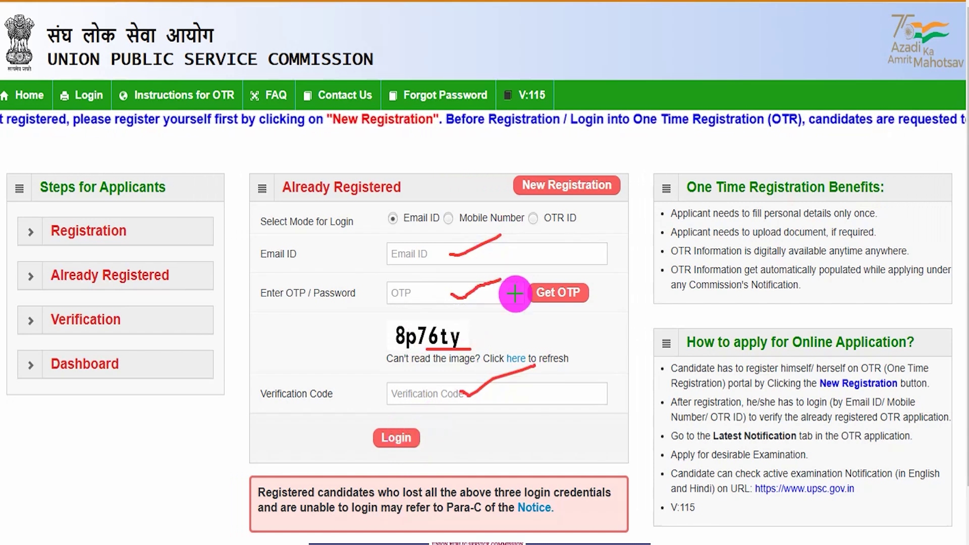
pyautogui.press('Escape')
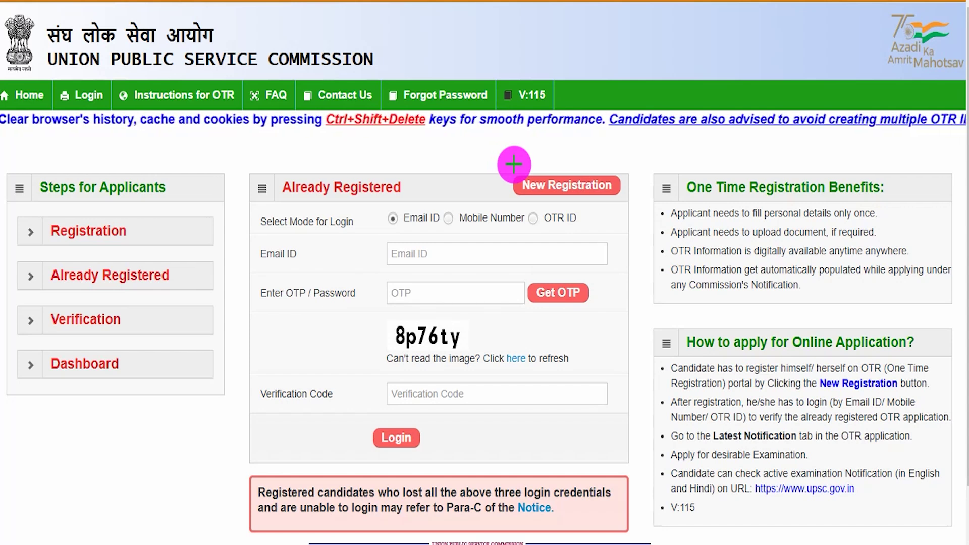
# Step: Point out New Registration and enter the candidate's name in both name fields
pyautogui.moveTo(514, 164); pyautogui.dragTo(623, 199)
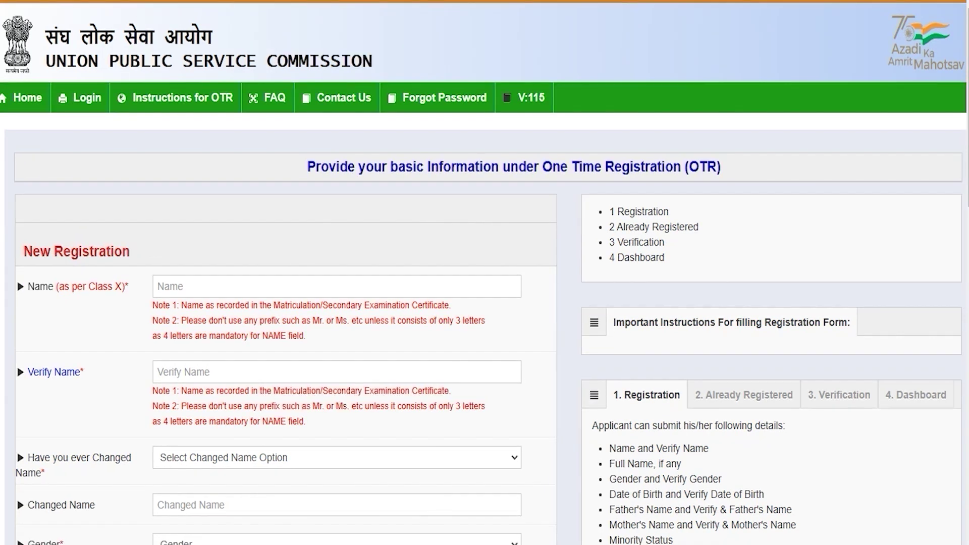
pyautogui.click(179, 286)
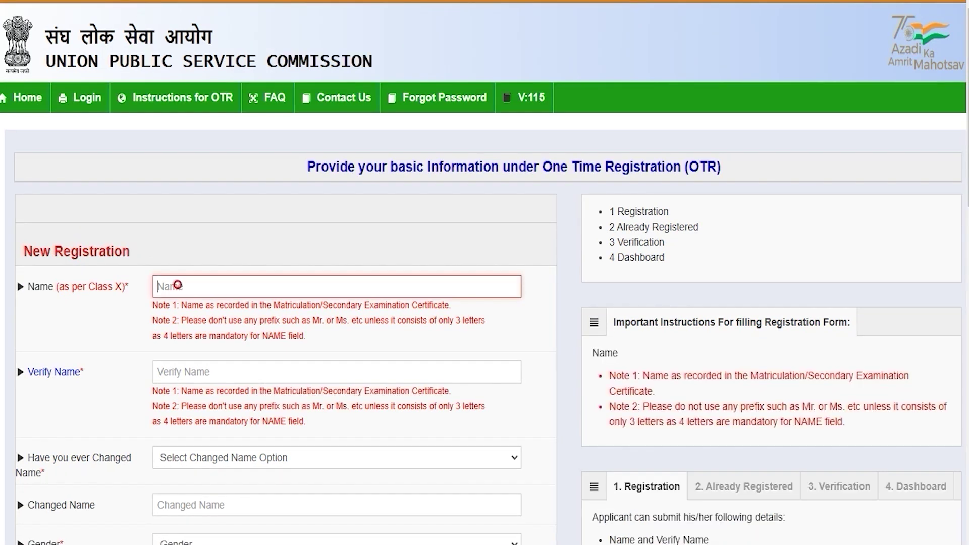
pyautogui.write('Amit')
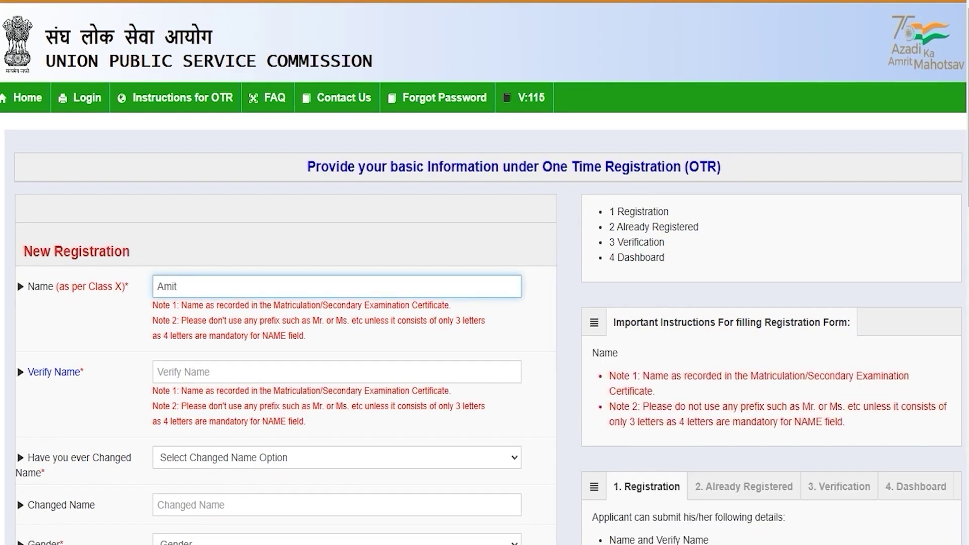
pyautogui.click(173, 378)
pyautogui.write('Amit')
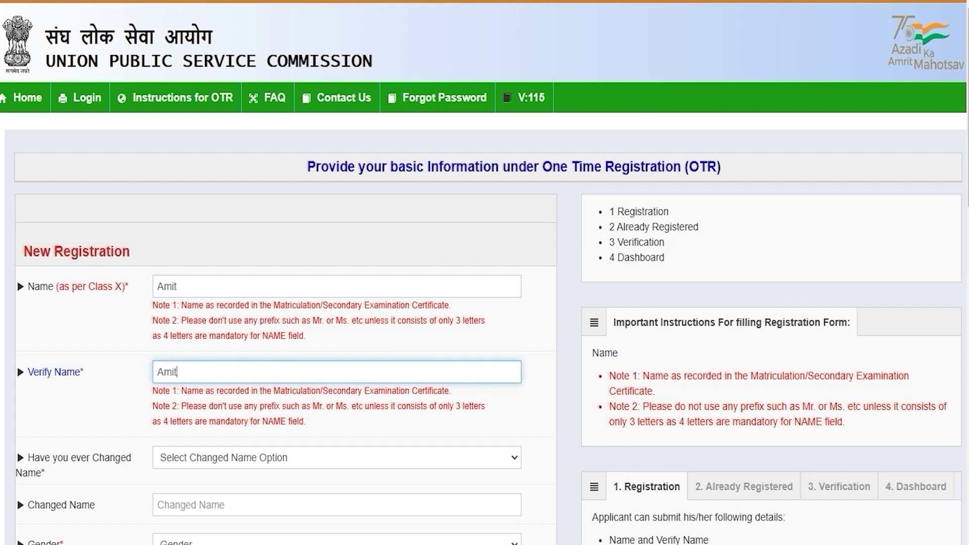
# Step: Answer No to the name-change question and set and verify gender as Male
pyautogui.scroll(-5, 485, 272)
pyautogui.click(235, 224)
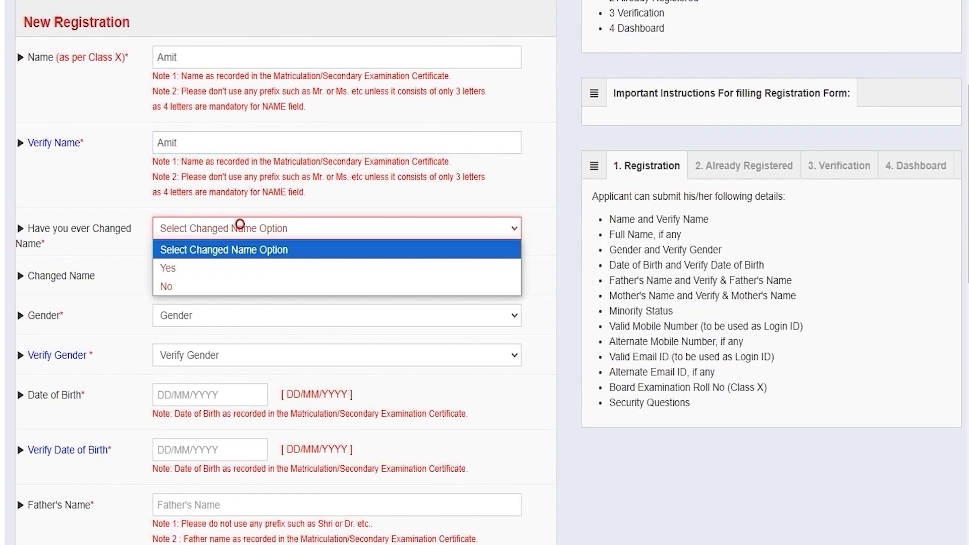
pyautogui.click(186, 267)
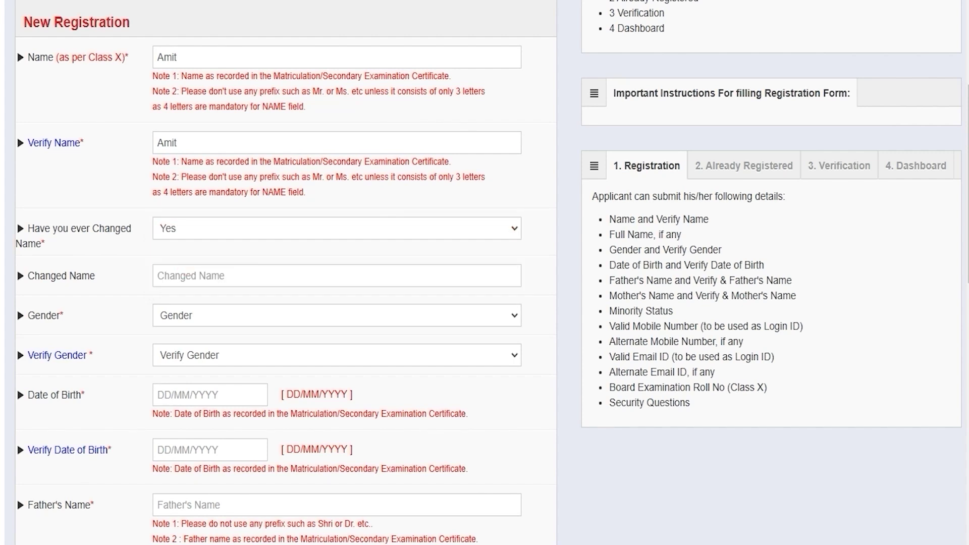
pyautogui.click(183, 275)
pyautogui.click(188, 231)
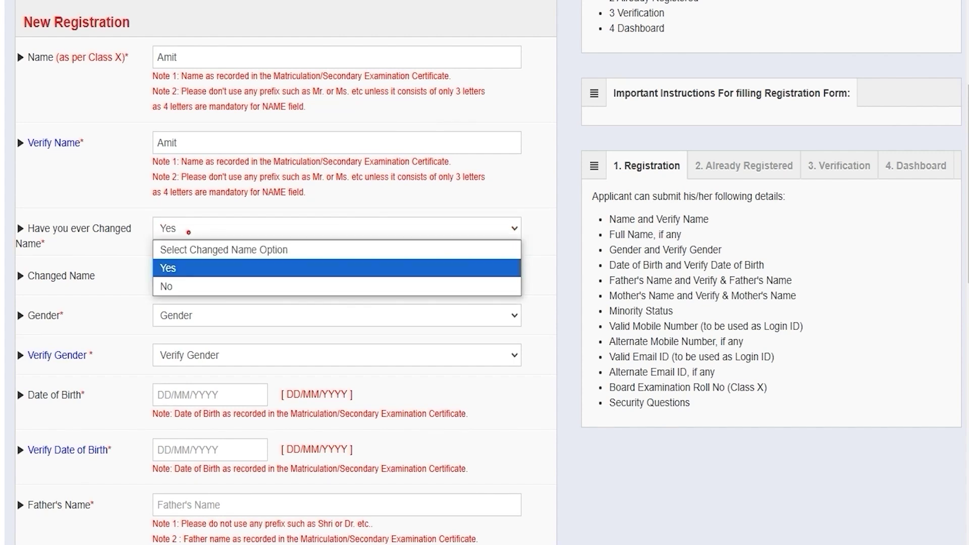
pyautogui.click(172, 286)
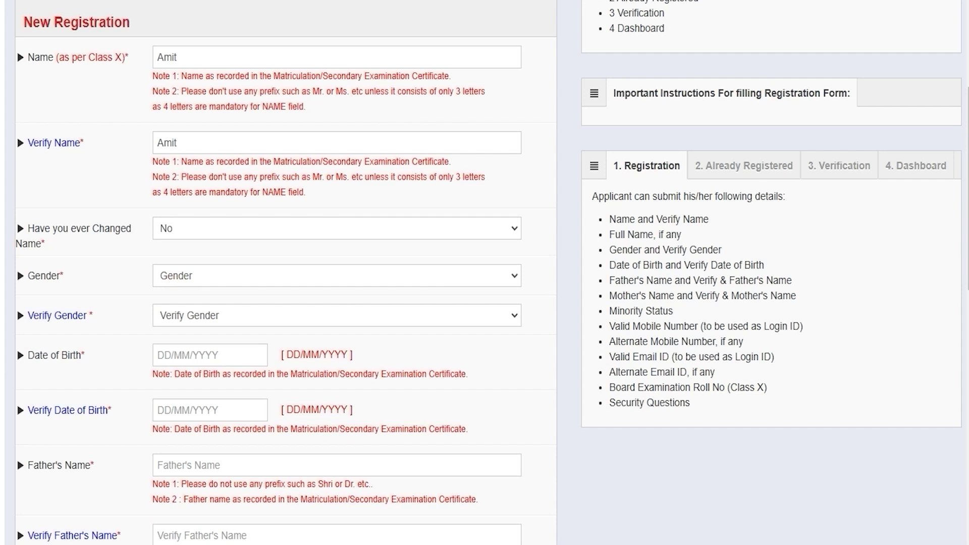
pyautogui.click(196, 276)
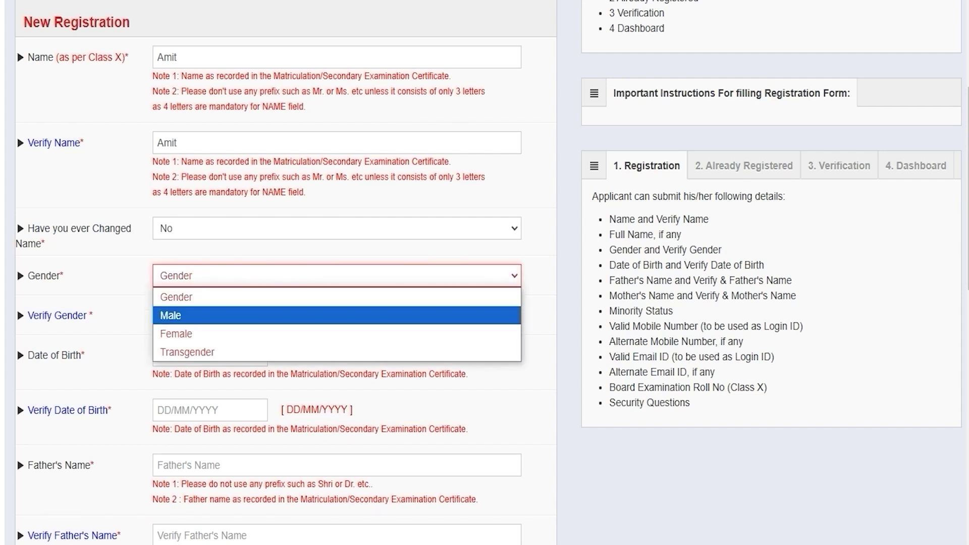
pyautogui.click(185, 314)
pyautogui.click(191, 316)
pyautogui.click(187, 353)
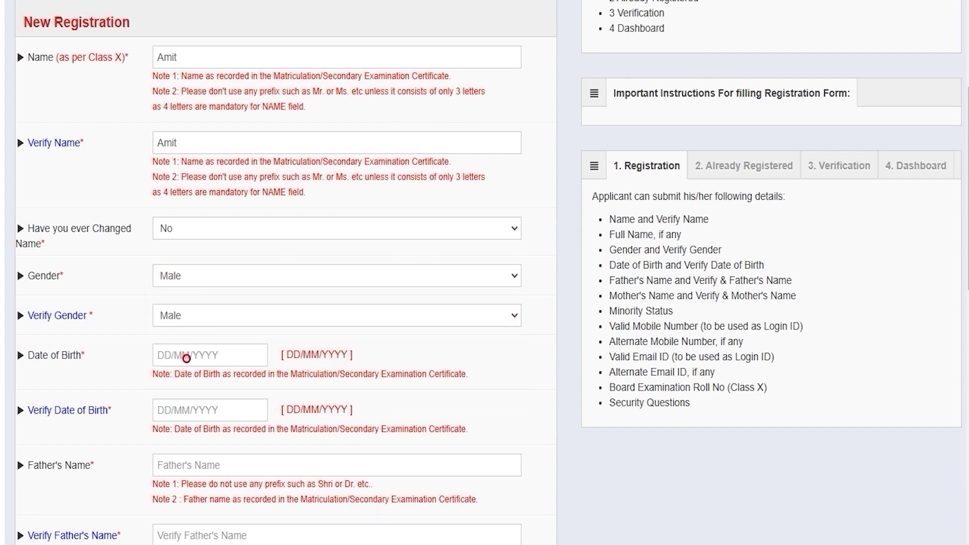
# Step: Skip the date-of-birth calendars and enter the father's name in both father's name fields
pyautogui.click(190, 356)
pyautogui.click(279, 526)
pyautogui.click(190, 408)
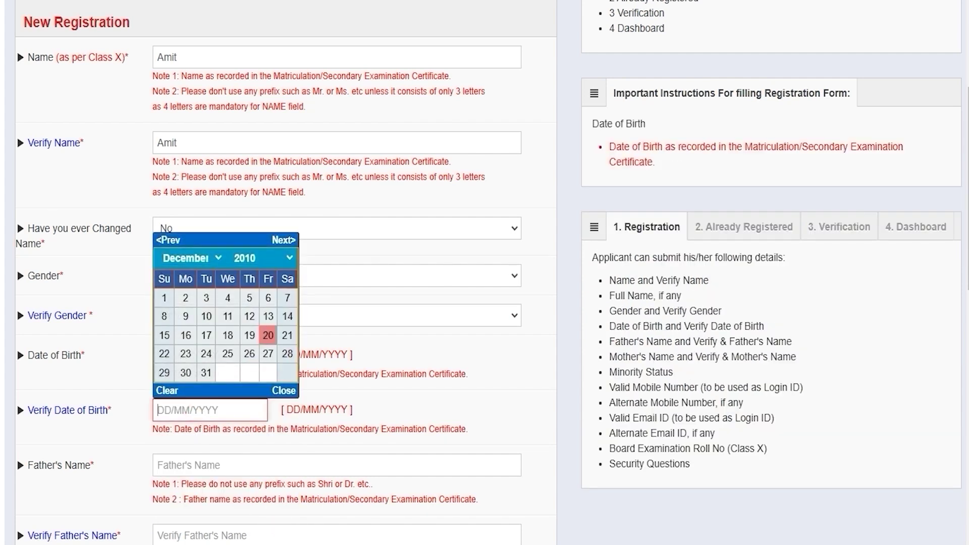
pyautogui.click(193, 463)
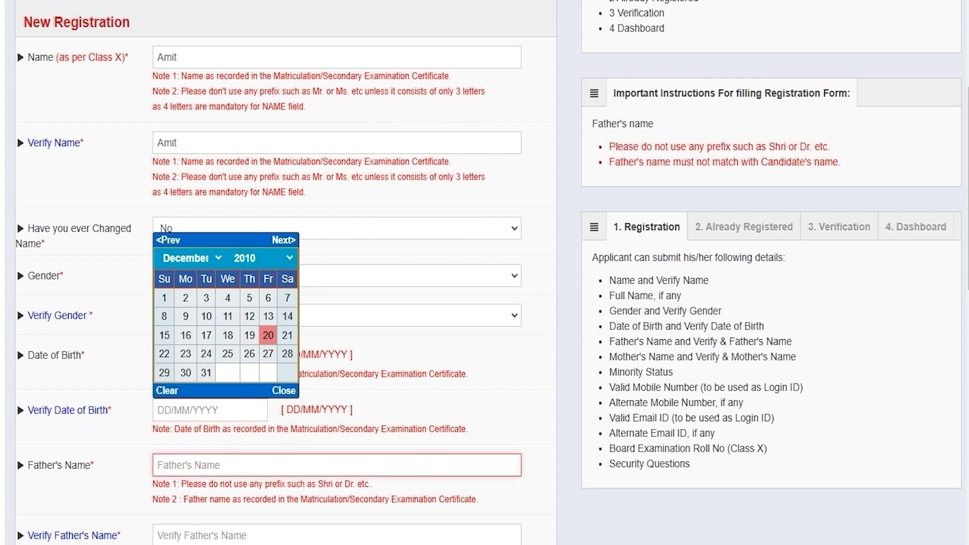
pyautogui.write('Rakesh')
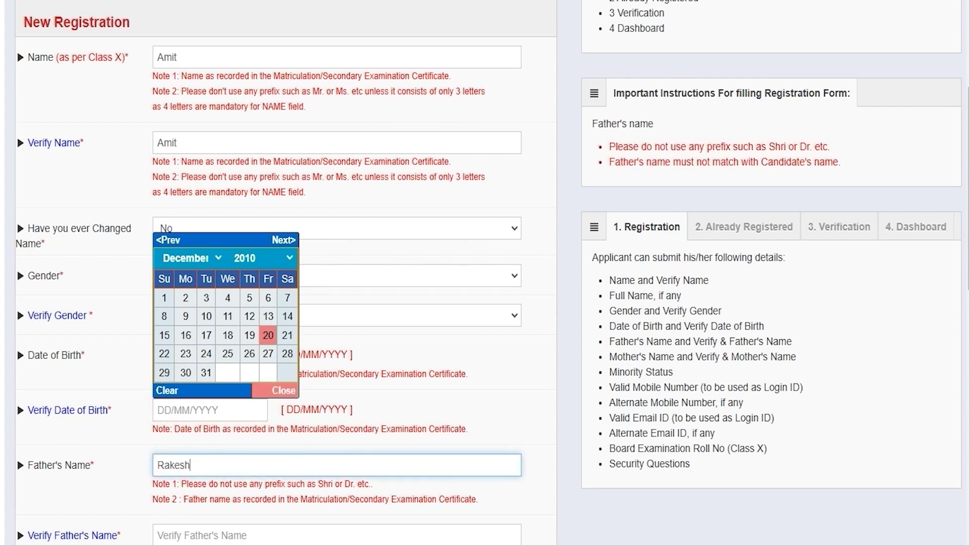
pyautogui.click(186, 534)
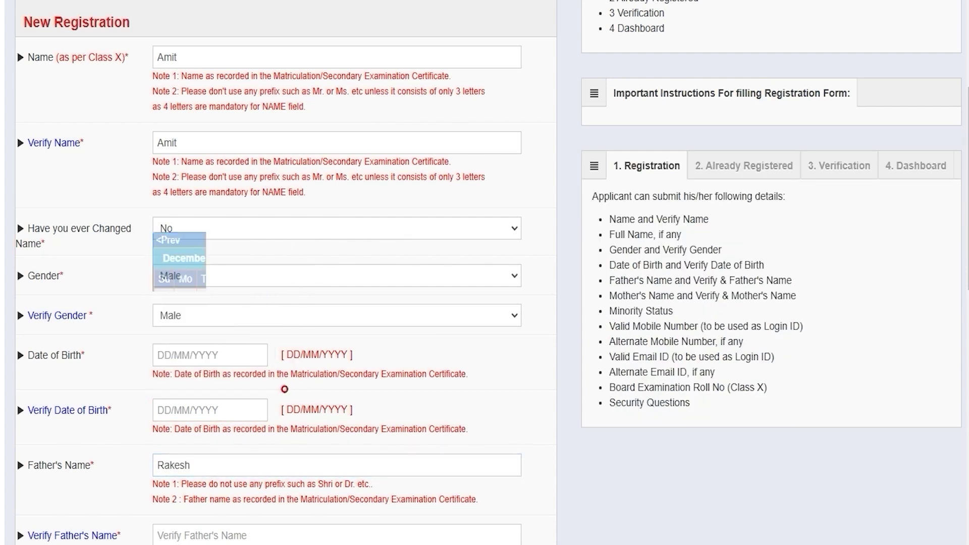
pyautogui.write('Rakesh')
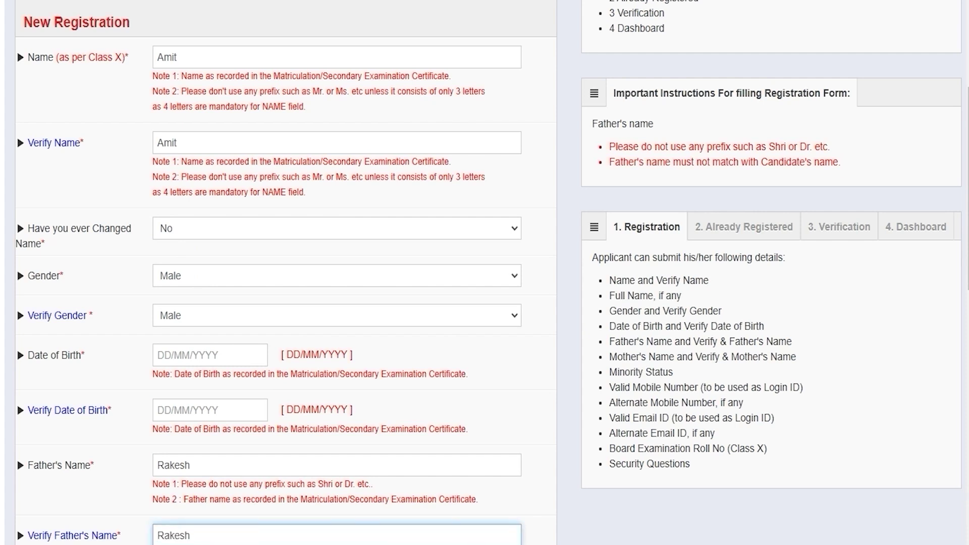
pyautogui.scroll(-6, 484, 272)
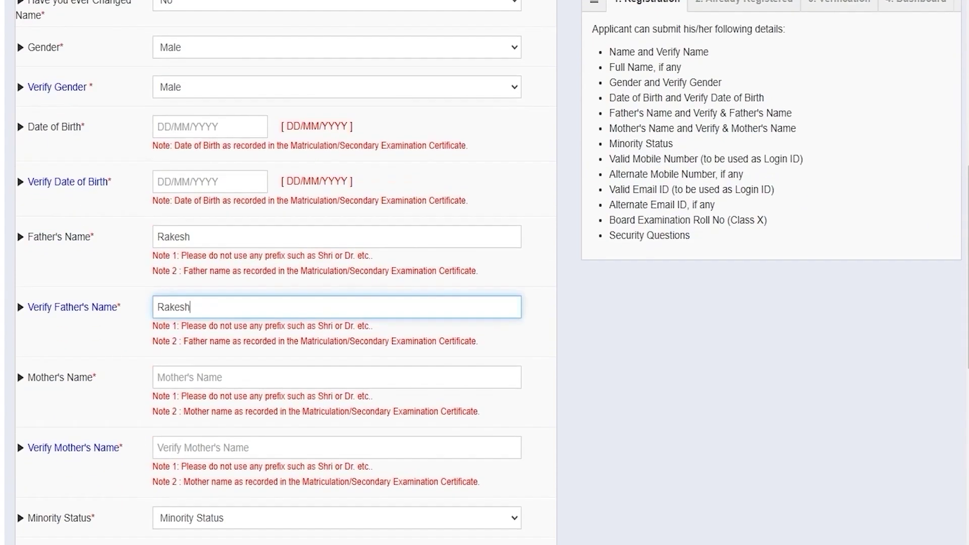
# Step: Pass the mother's name fields and set Minority Status to No after briefly choosing Yes
pyautogui.click(174, 301)
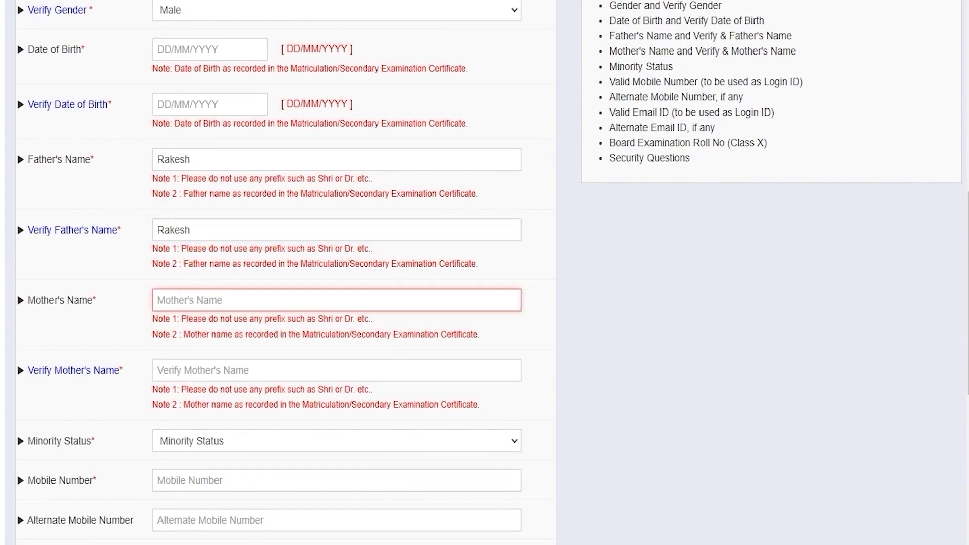
pyautogui.click(187, 370)
pyautogui.scroll(-1, 187, 370)
pyautogui.scroll(-2, 187, 370)
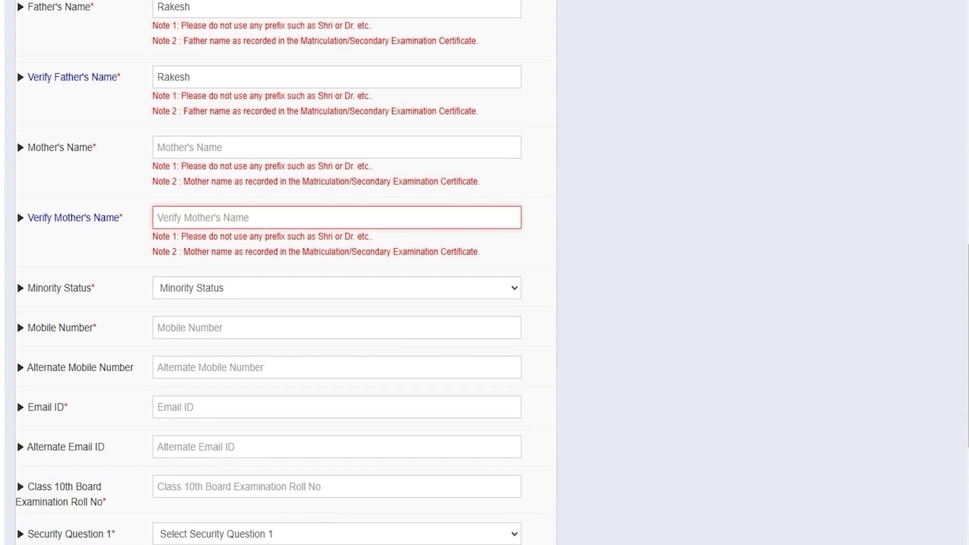
pyautogui.click(201, 286)
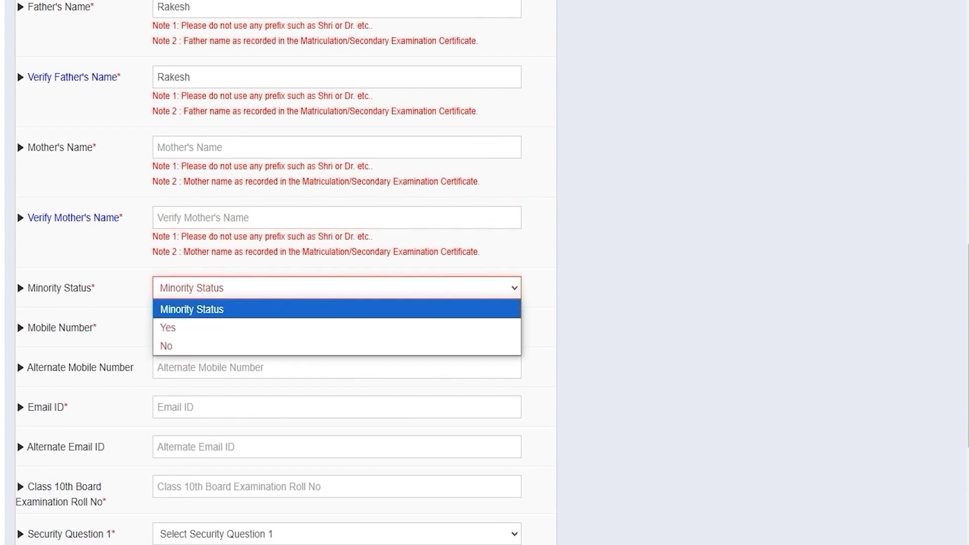
pyautogui.click(171, 328)
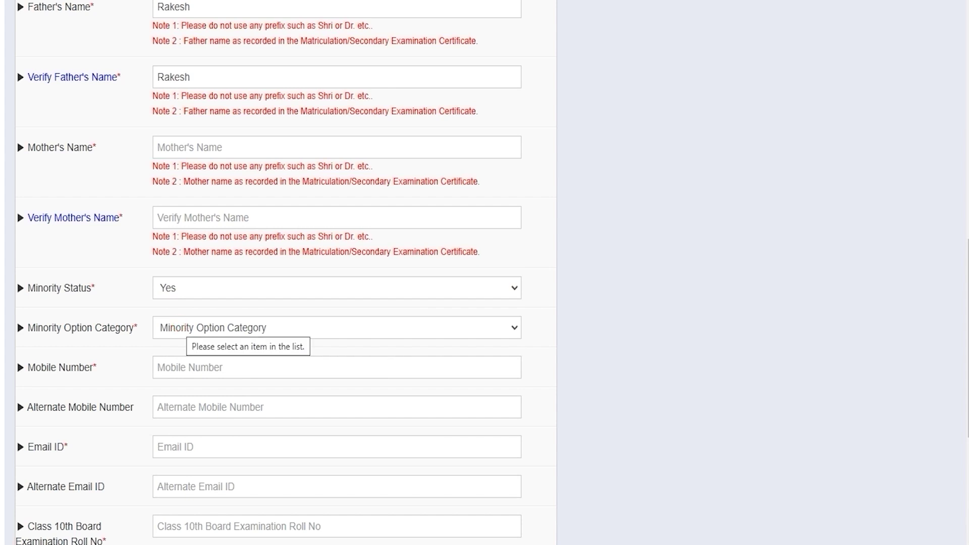
pyautogui.click(185, 325)
pyautogui.press('Down')
pyautogui.press('Down')
pyautogui.press('Down')
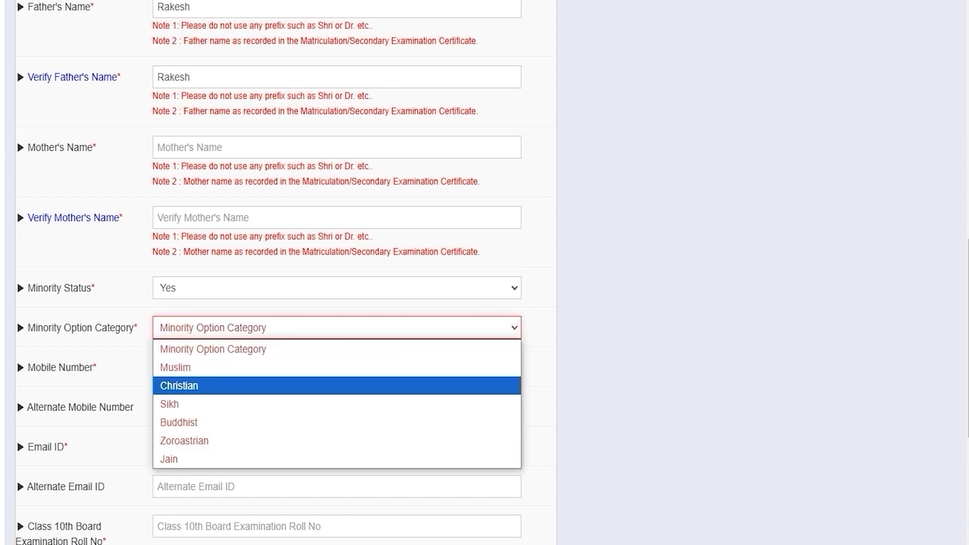
pyautogui.click(201, 283)
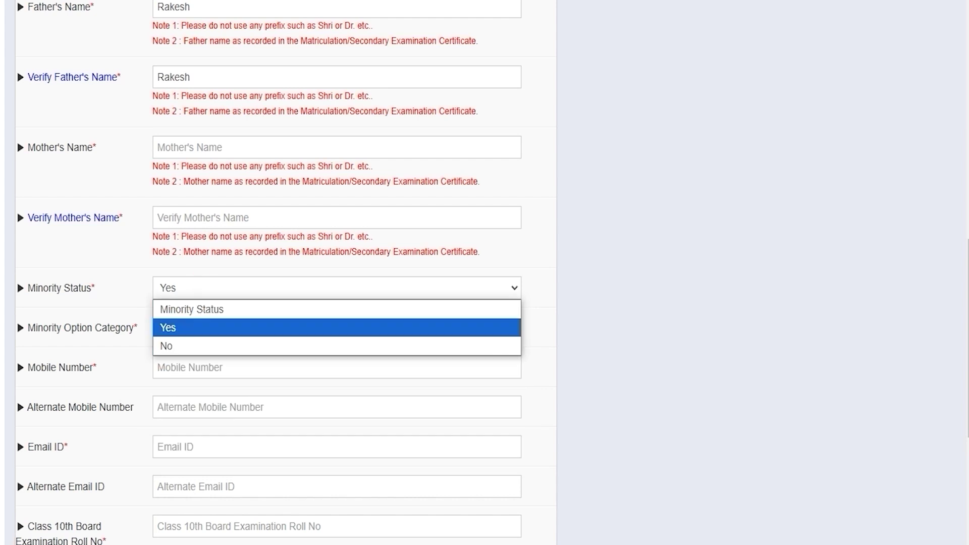
pyautogui.click(178, 348)
pyautogui.press('Tab')
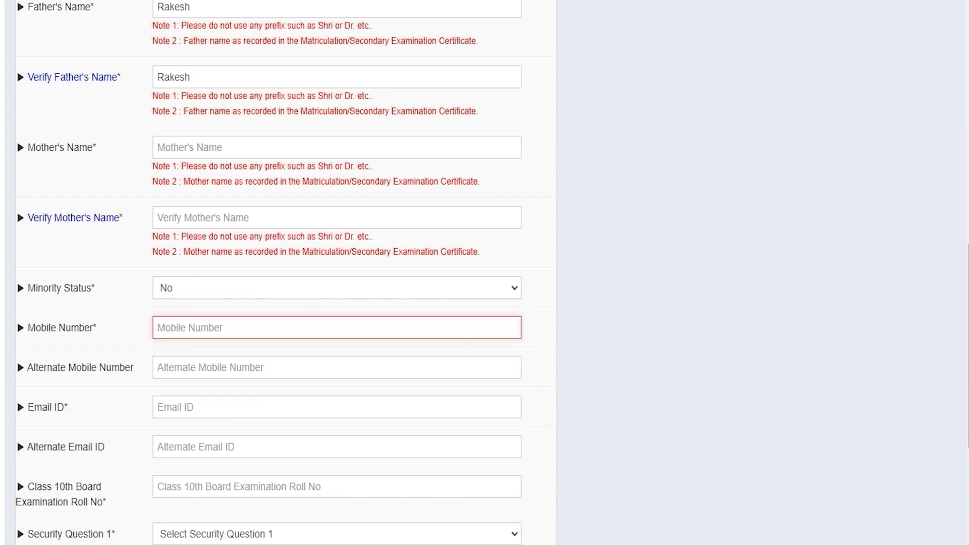
# Step: Move through the mobile number, email ID and Class 10th roll number fields
pyautogui.click(189, 329)
pyautogui.scroll(-2, 189, 329)
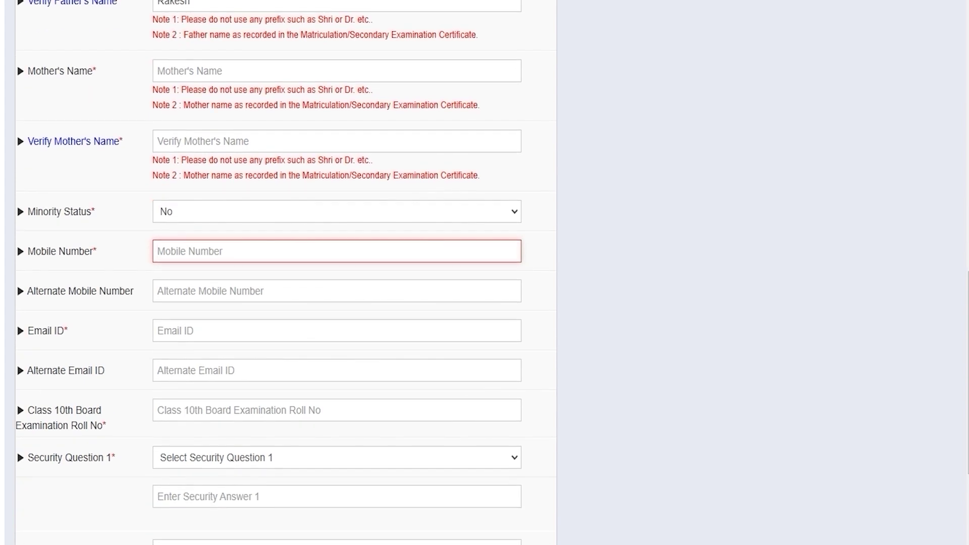
pyautogui.click(189, 330)
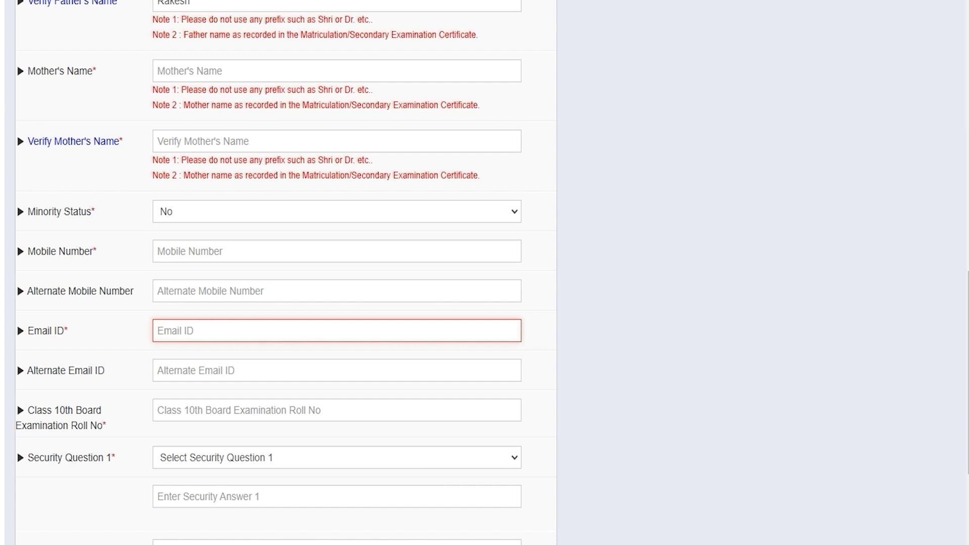
pyautogui.scroll(-3, 337, 272)
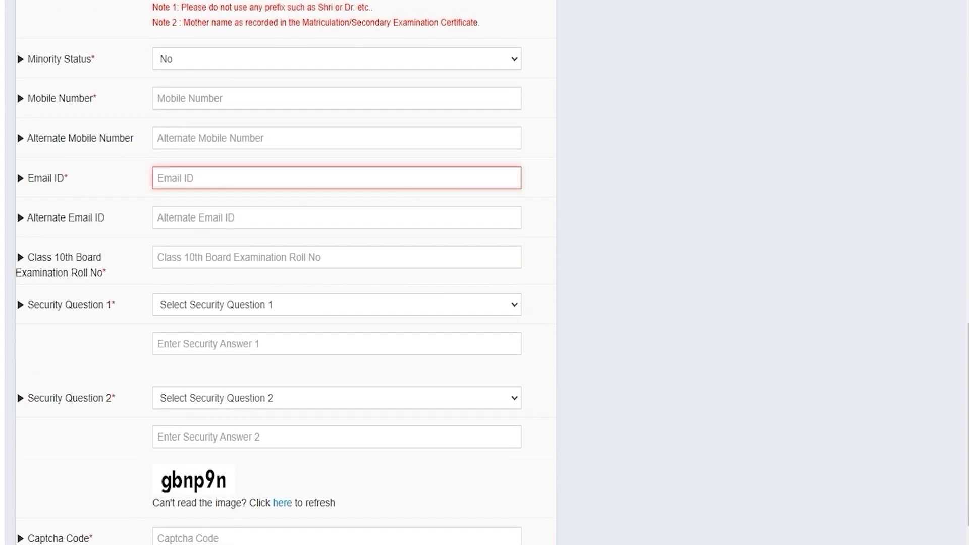
pyautogui.click(213, 256)
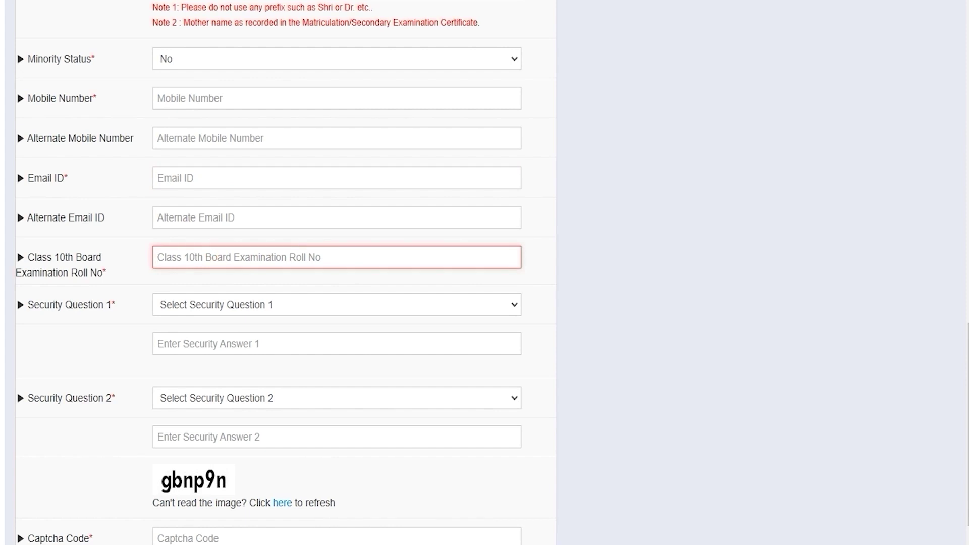
# Step: Choose 'What is your childhood name ?' and 'What is your favorite author ?' as security questions
pyautogui.click(225, 305)
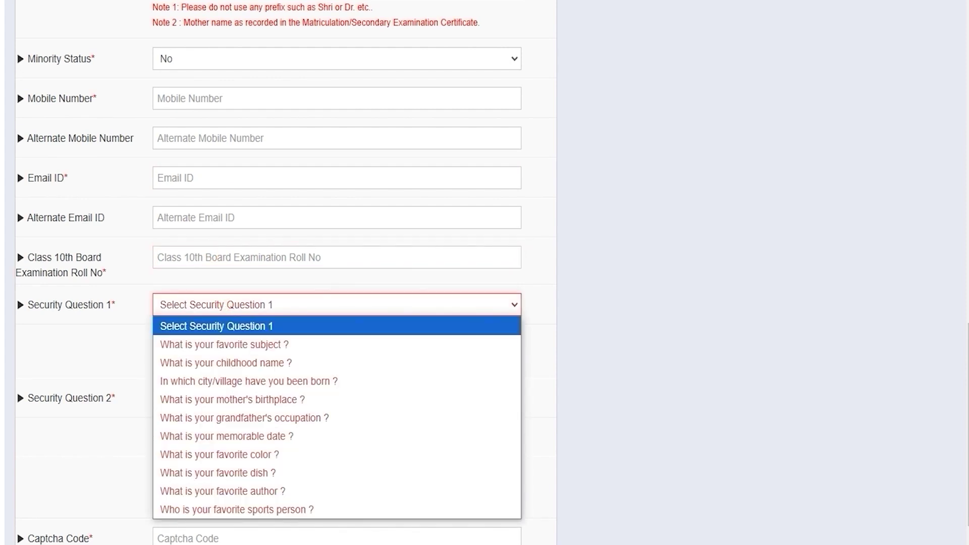
pyautogui.press('Down')
pyautogui.press('Down')
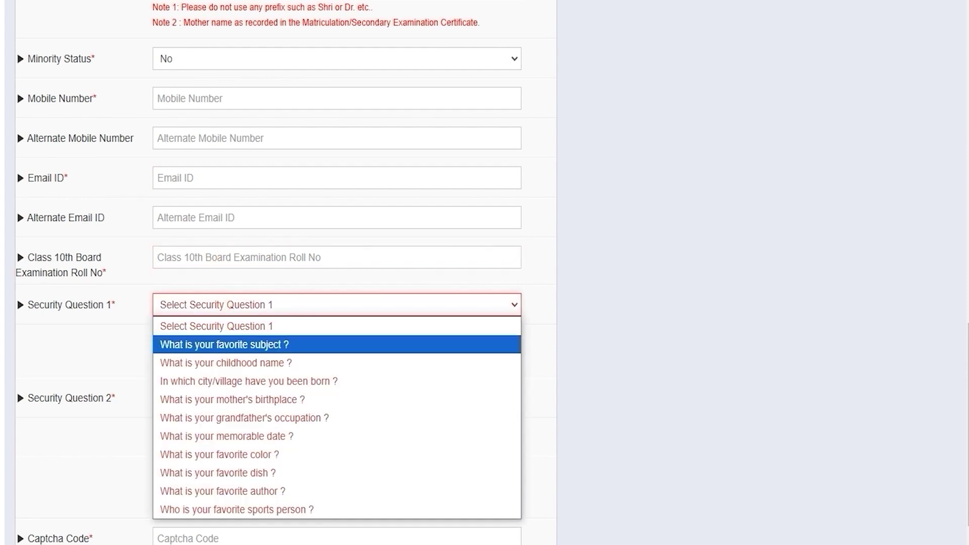
pyautogui.click(238, 361)
pyautogui.click(215, 344)
pyautogui.click(217, 398)
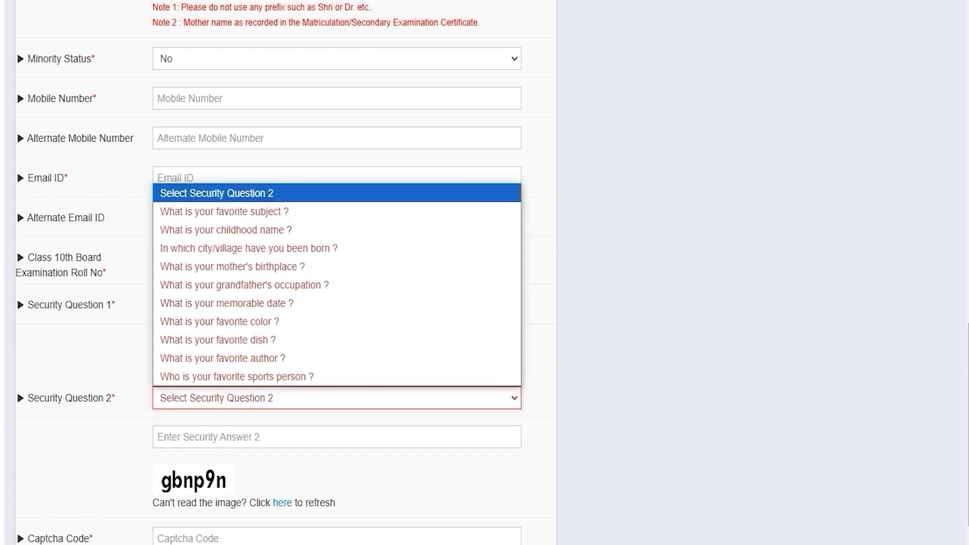
pyautogui.click(226, 359)
pyautogui.click(224, 435)
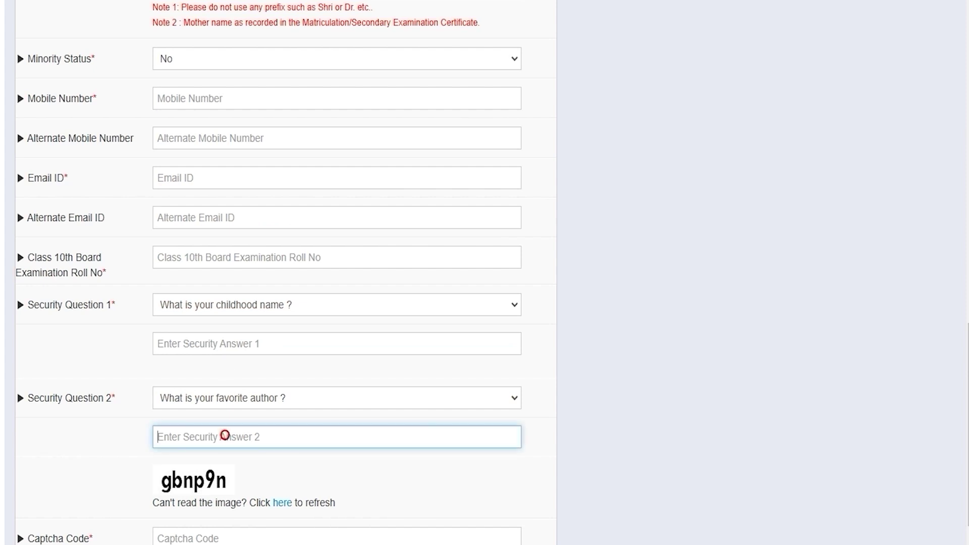
pyautogui.scroll(-3, 225, 435)
pyautogui.click(194, 405)
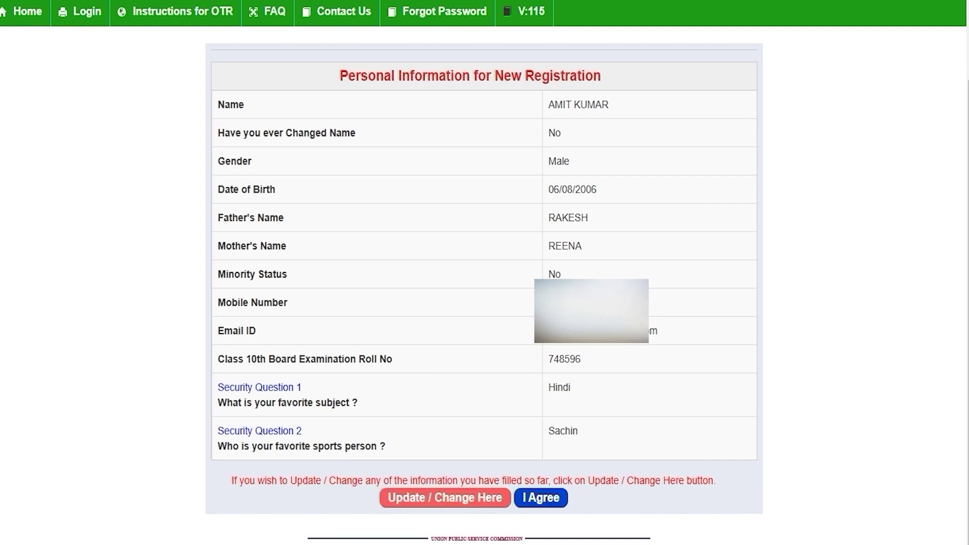
# Step: Accept the personal information summary with I Agree to proceed to OTP verification
pyautogui.click(541, 498)
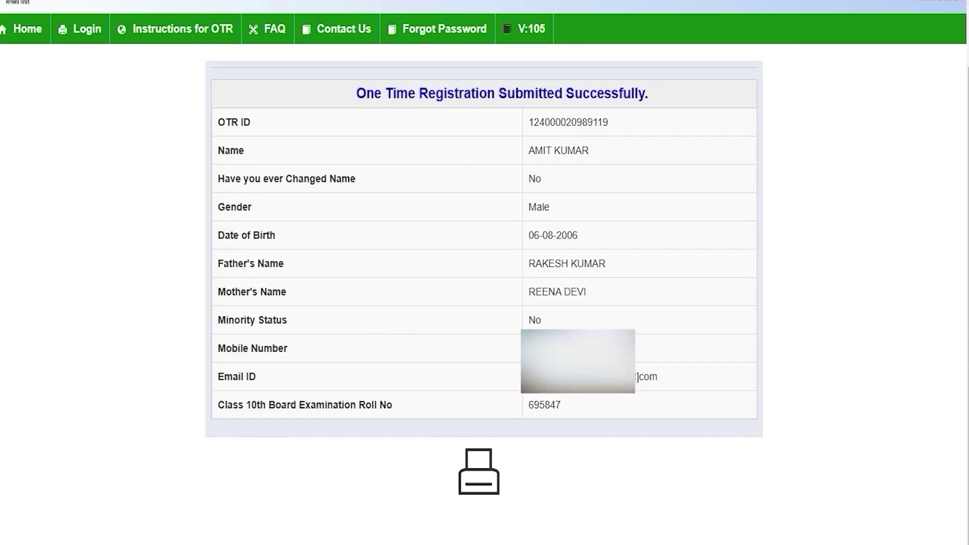
# Step: Select the newly issued OTR ID on the success page, then go to Login
pyautogui.moveTo(408, 94); pyautogui.dragTo(623, 94)
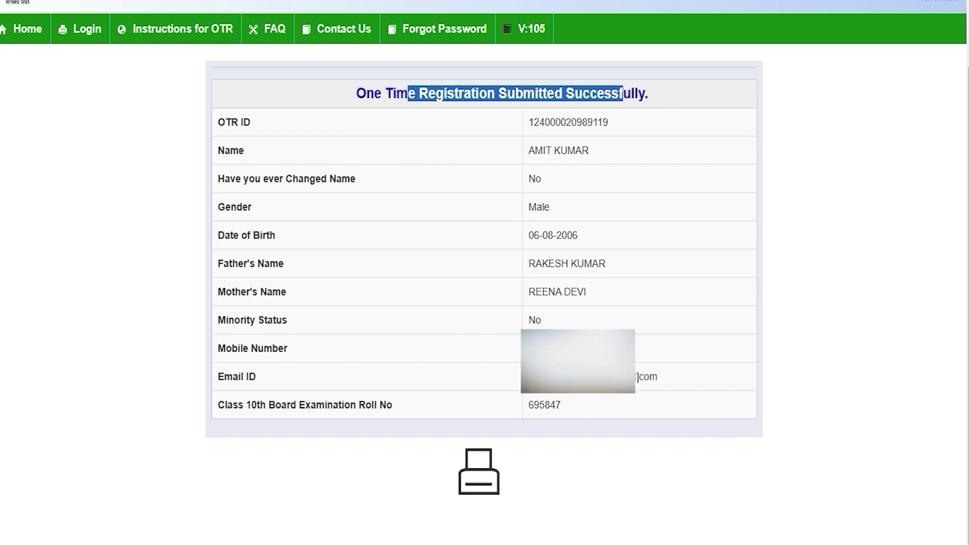
pyautogui.click(574, 221)
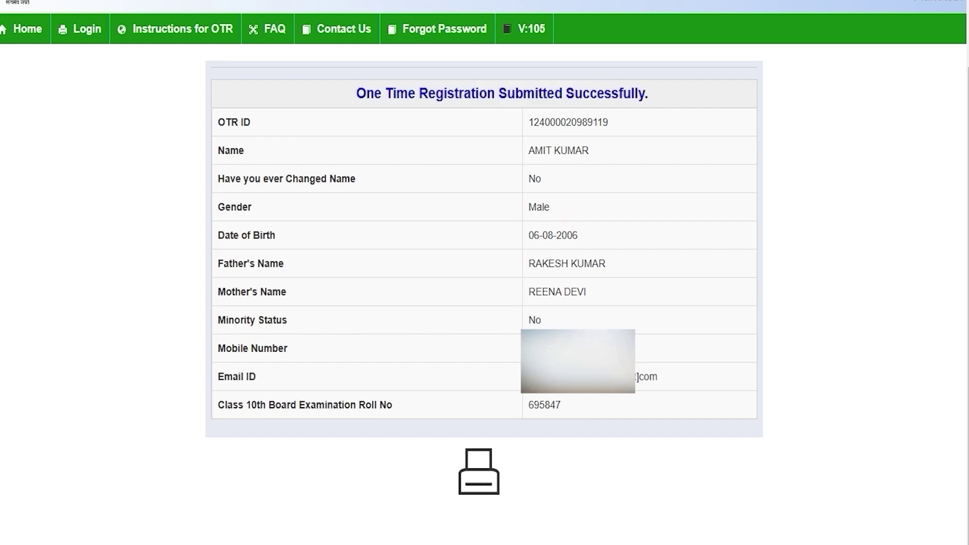
pyautogui.moveTo(528, 122); pyautogui.dragTo(608, 122)
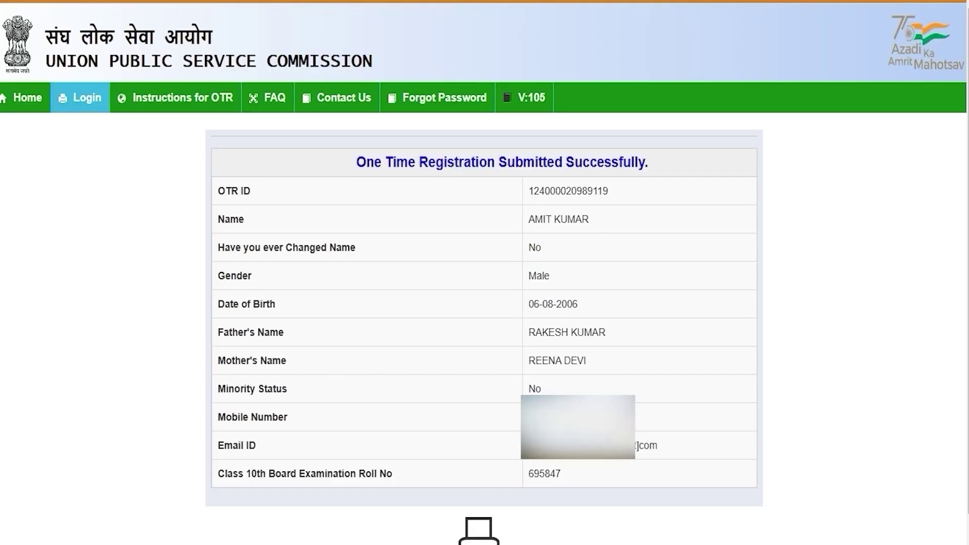
pyautogui.click(80, 98)
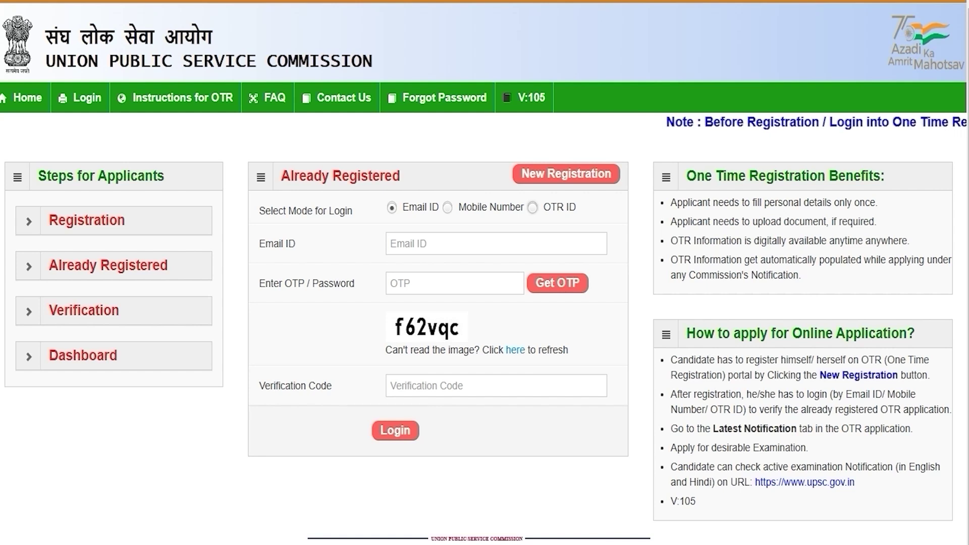
# Step: Try the login modes, then fill the email ID, OTP/password and verification code fields
pyautogui.click(533, 207)
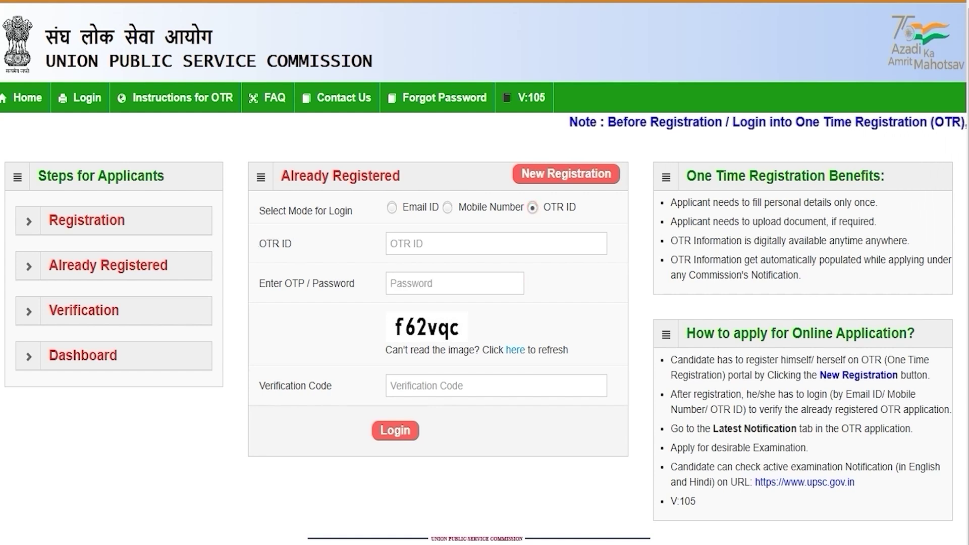
pyautogui.click(447, 208)
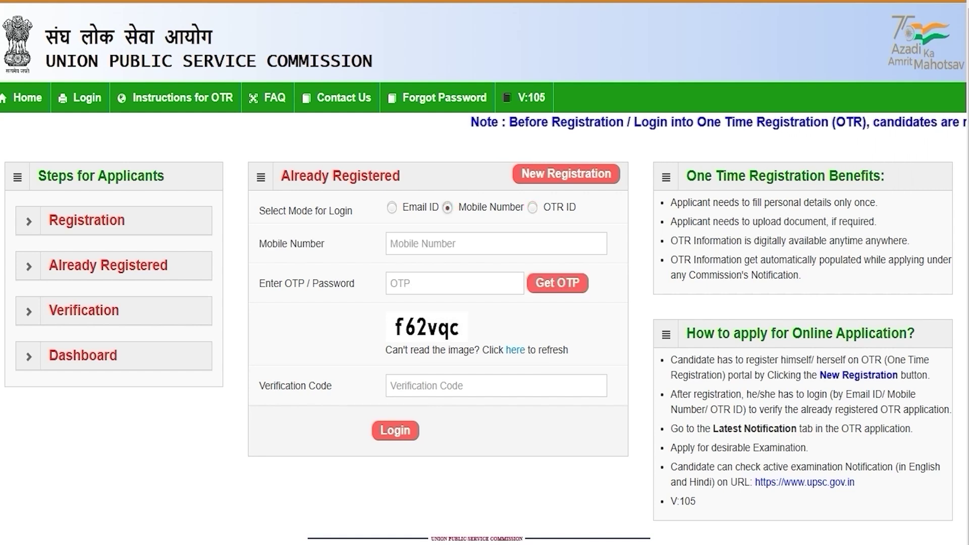
pyautogui.click(392, 208)
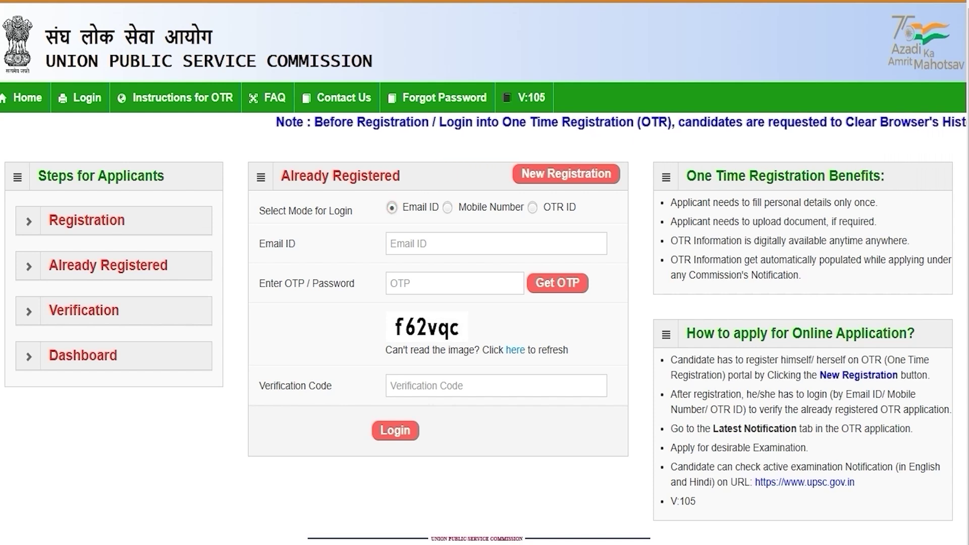
pyautogui.click(420, 243)
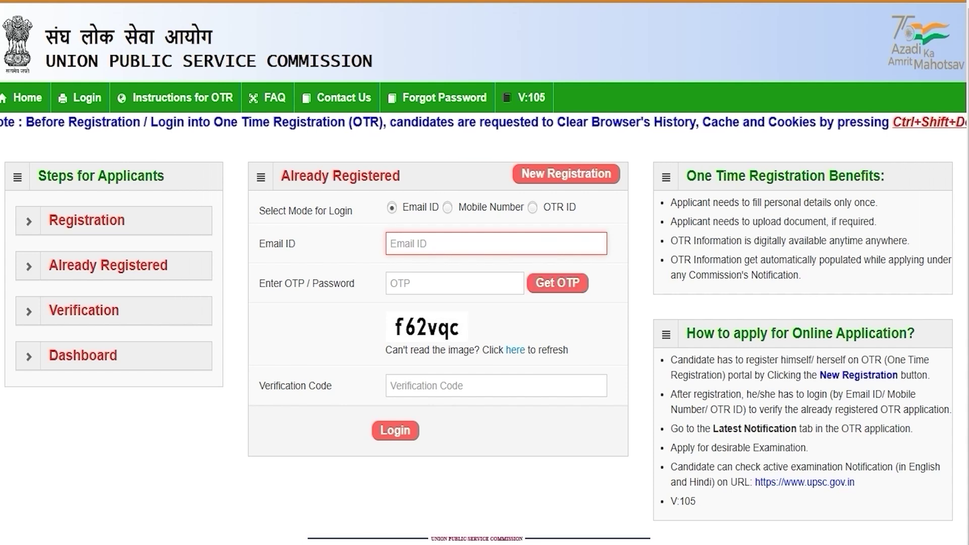
pyautogui.click(442, 283)
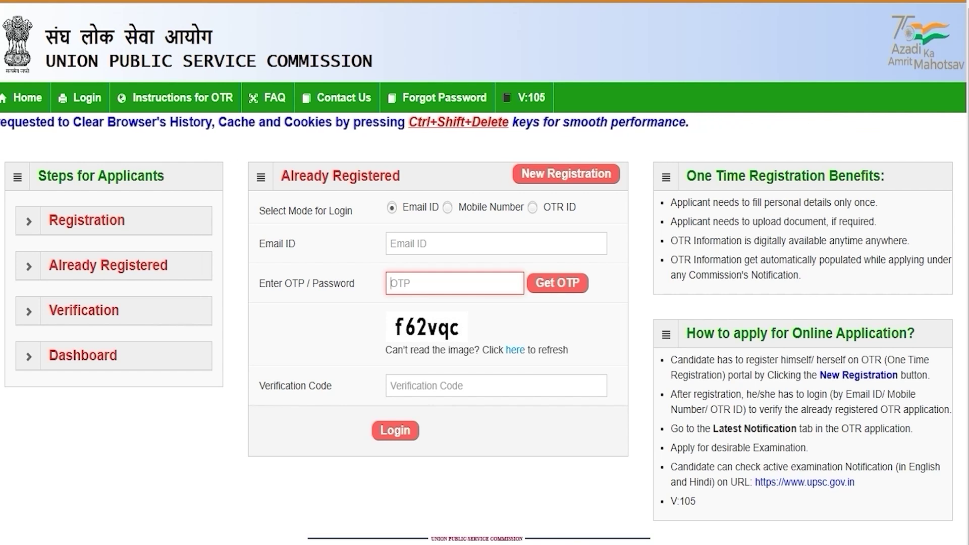
pyautogui.click(431, 385)
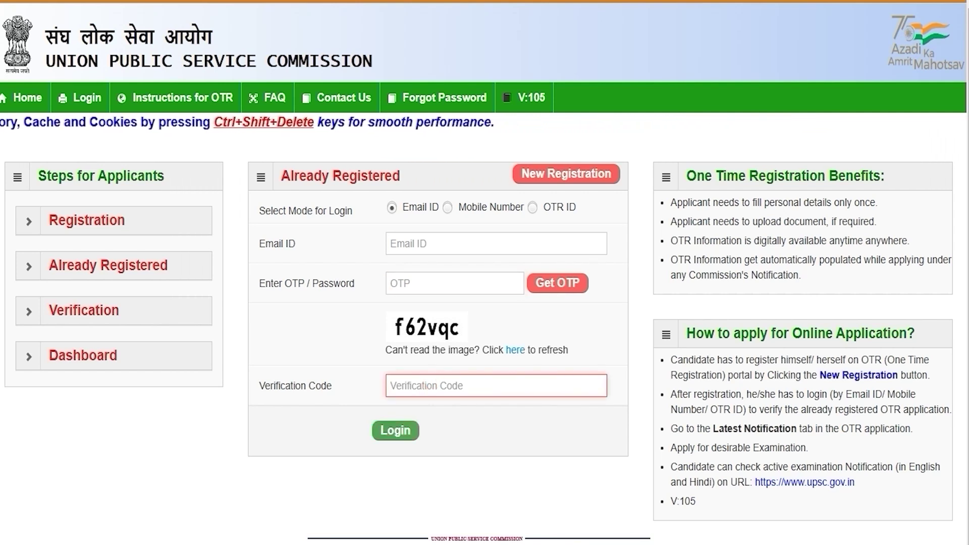
# Step: Switch to mobile number login and fill the mobile number, OTP and verification code
pyautogui.click(448, 208)
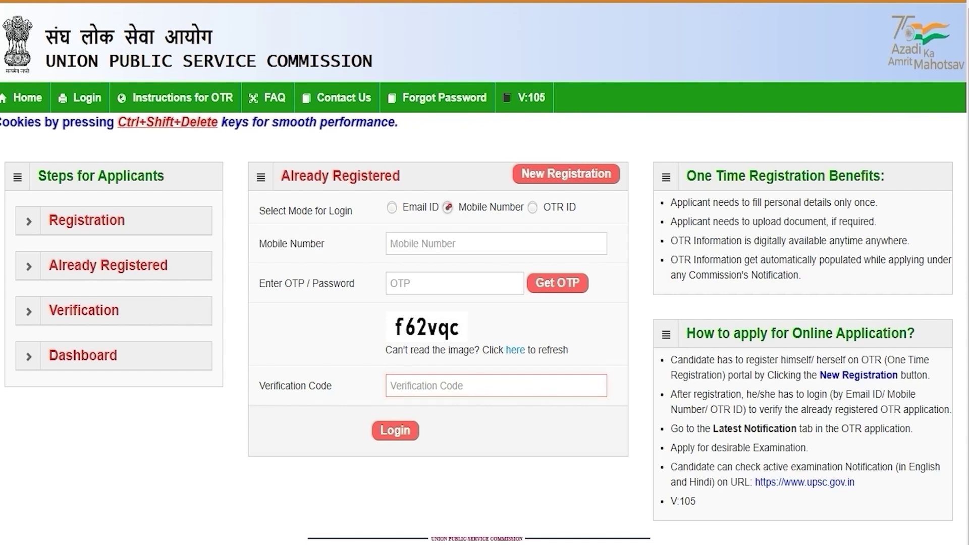
pyautogui.click(433, 244)
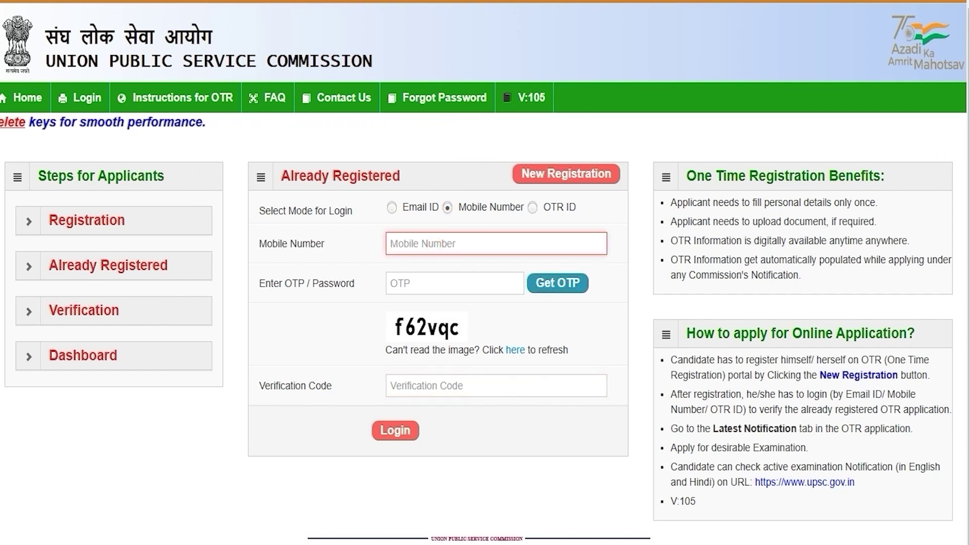
pyautogui.click(410, 278)
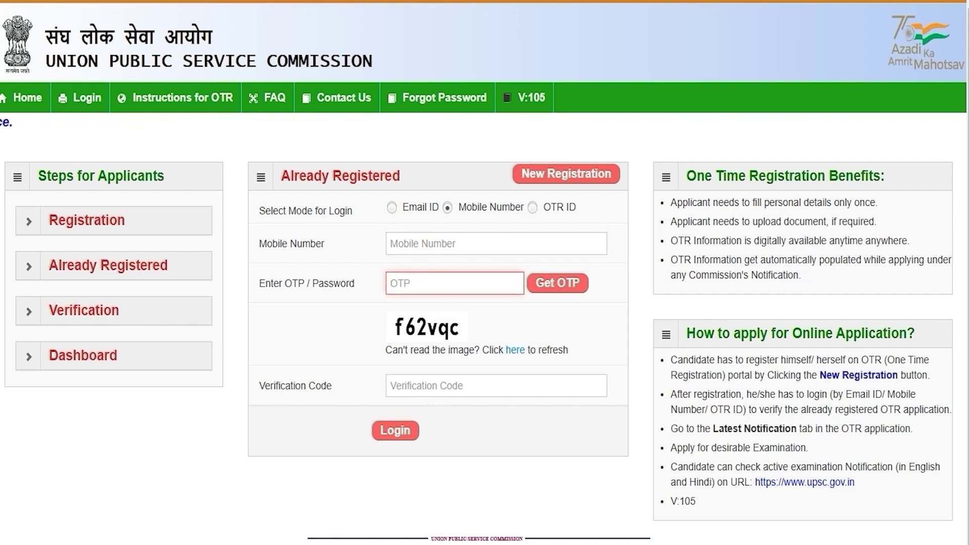
pyautogui.click(408, 326)
pyautogui.click(427, 387)
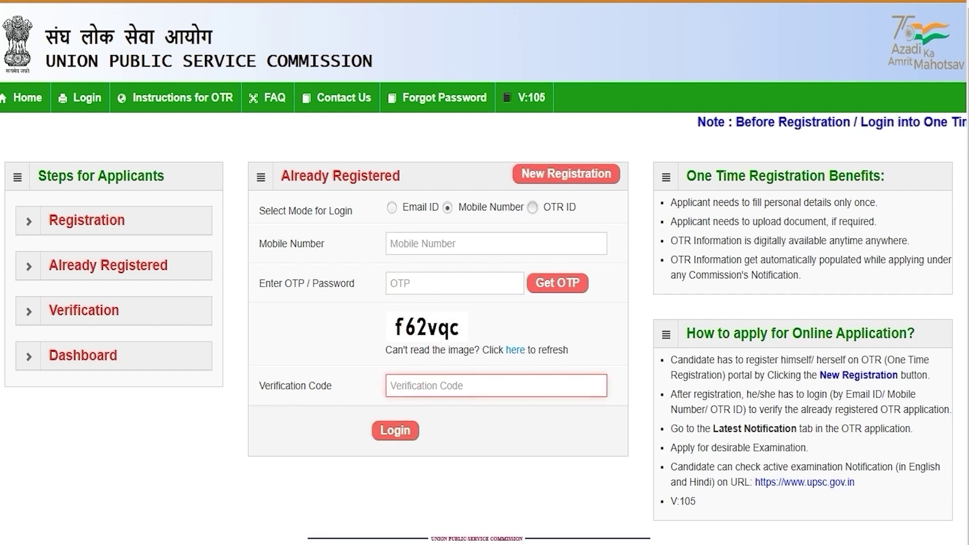
# Step: Switch to OTR ID login and enter the OTR ID, password and verification code
pyautogui.click(533, 208)
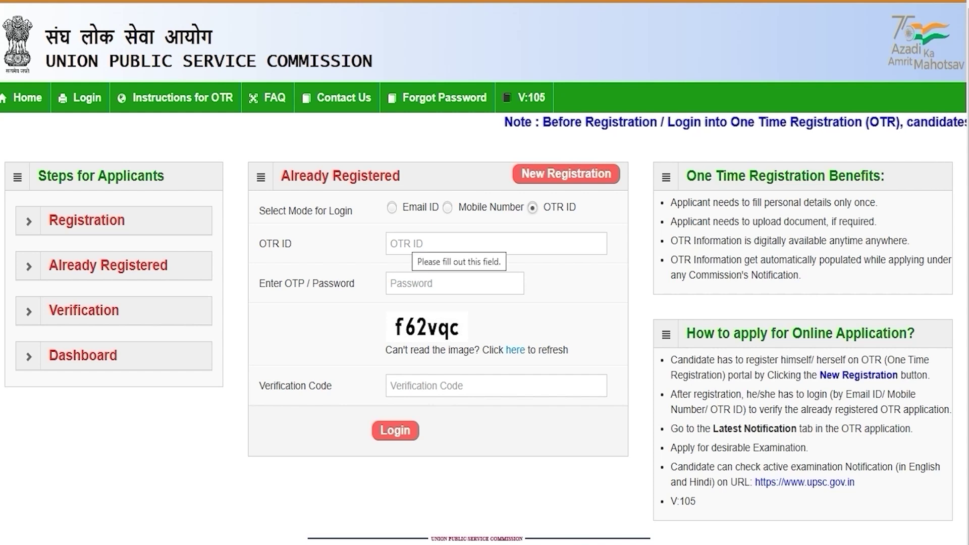
pyautogui.click(407, 243)
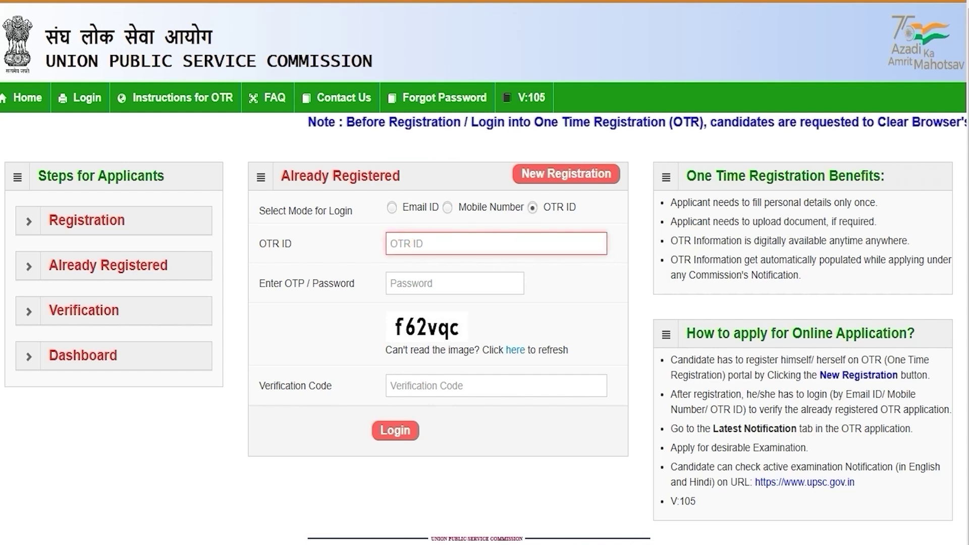
pyautogui.click(418, 285)
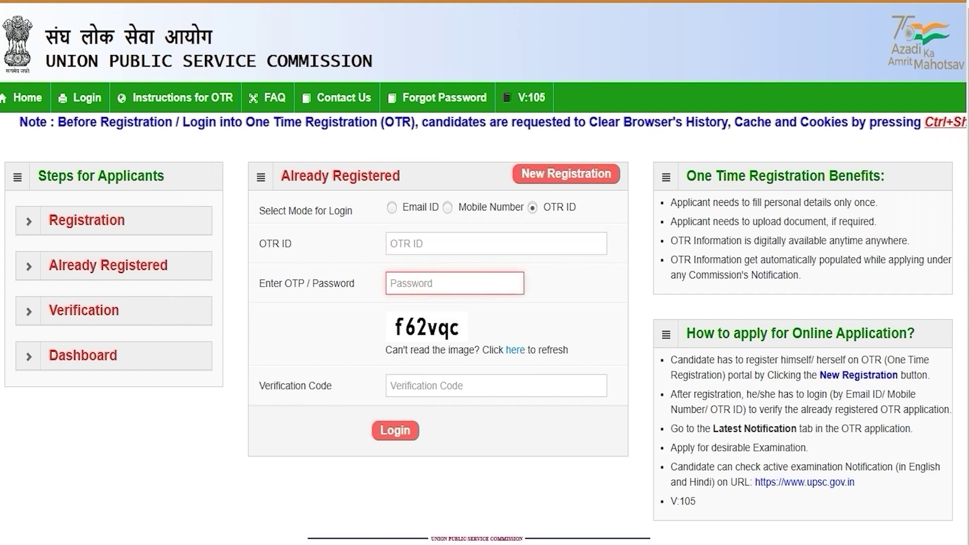
pyautogui.click(426, 389)
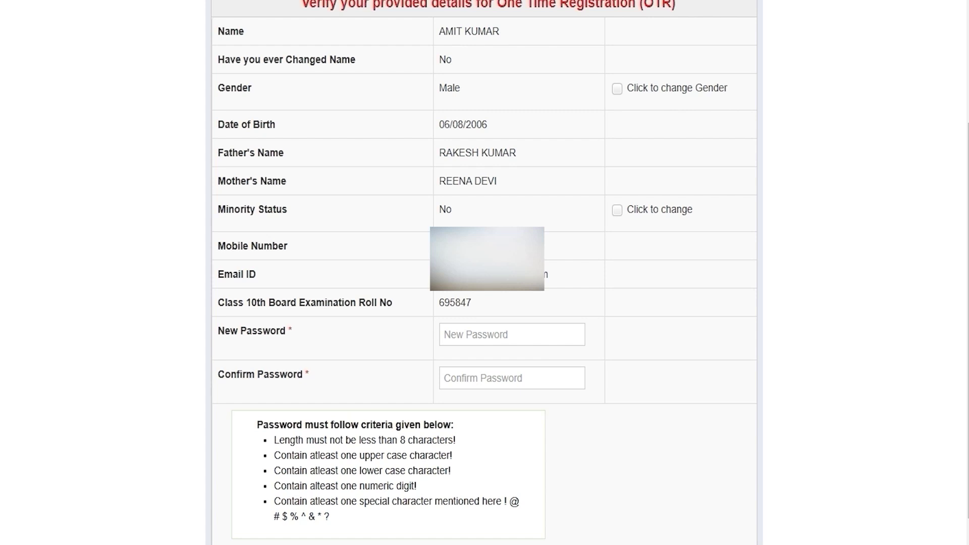
# Step: Review the new-password rules, highlighting the minimum 8-character requirement, and begin selecting the sample password
pyautogui.click(452, 335)
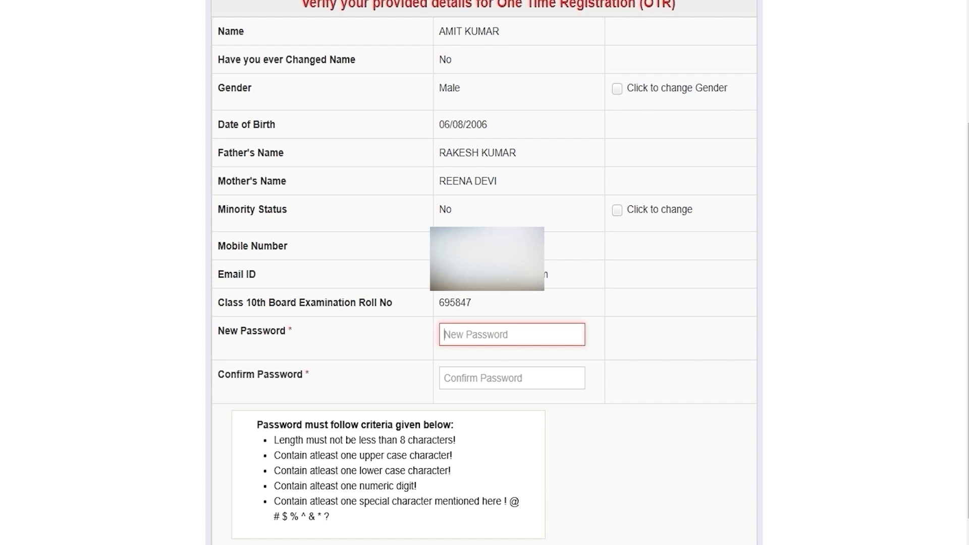
pyautogui.moveTo(401, 440); pyautogui.dragTo(439, 440)
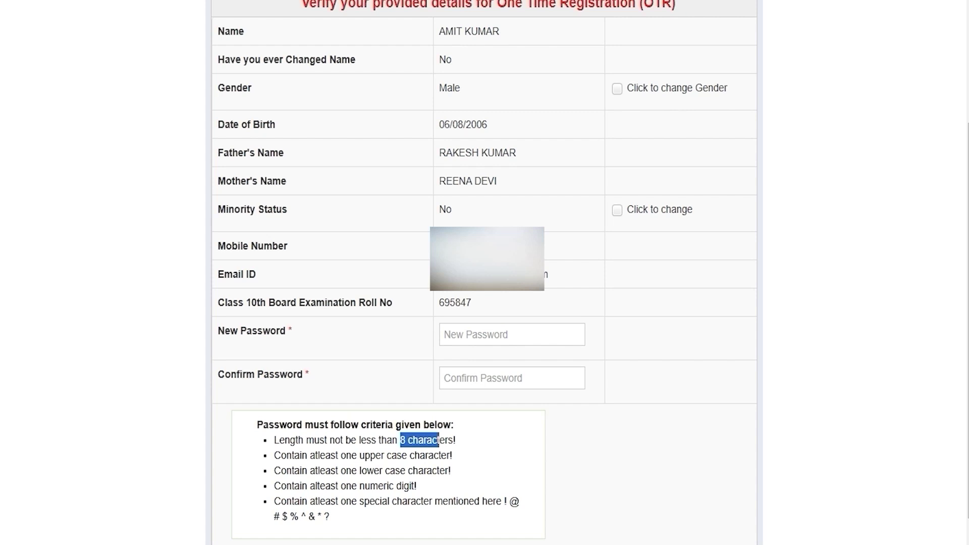
pyautogui.click(475, 335)
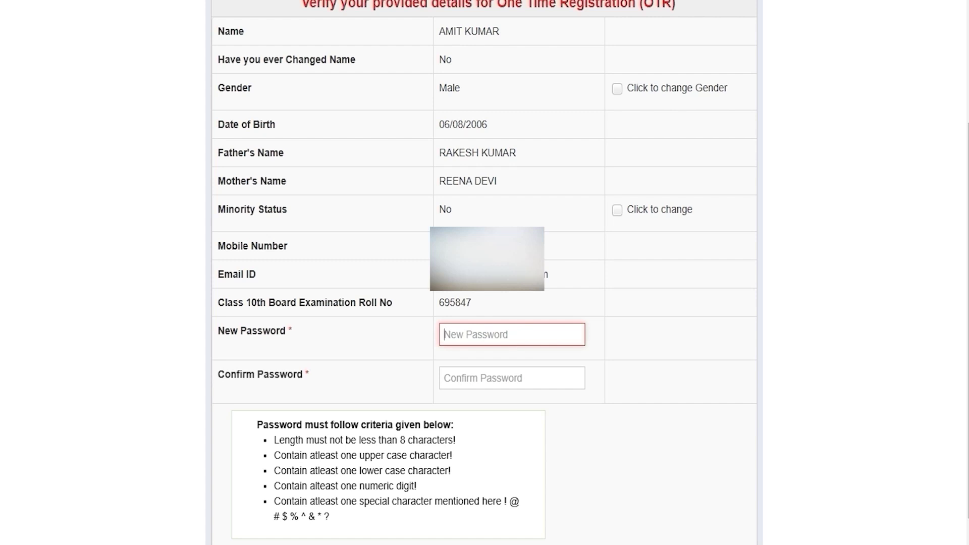
pyautogui.click(468, 377)
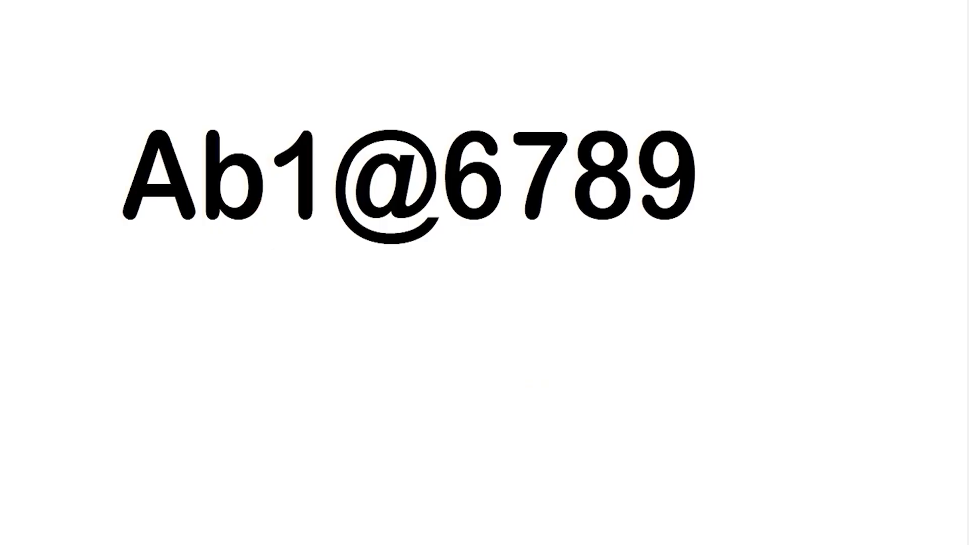
pyautogui.click(137, 173)
pyautogui.hotkey('shift', 'Right')
pyautogui.hotkey('shift', 'Right')
pyautogui.hotkey('shift', 'Right')
pyautogui.hotkey('shift', 'Right')
pyautogui.hotkey('shift', 'Right')
pyautogui.hotkey('shift', 'Right')
pyautogui.hotkey('shift', 'Right')
pyautogui.hotkey('shift', 'Right')
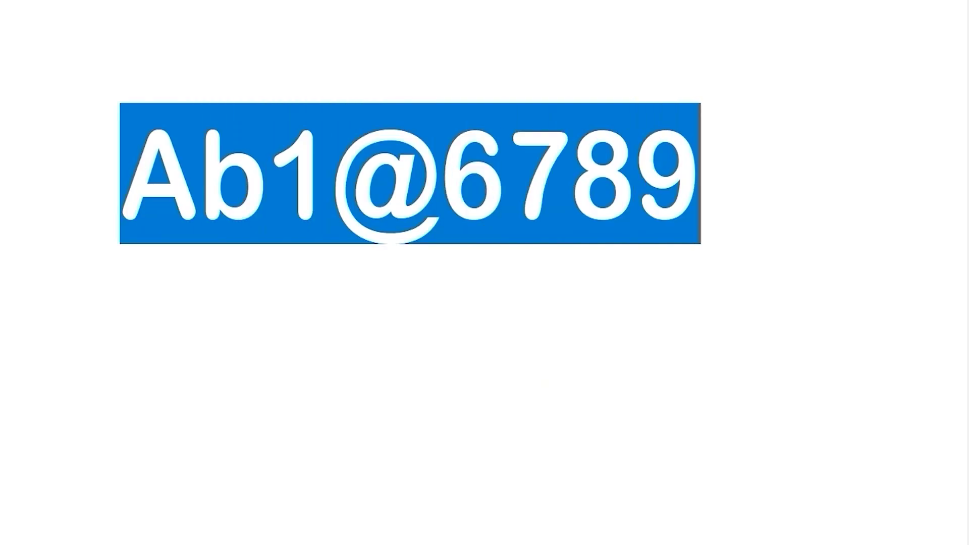
# Step: Highlight the sample password one character at a time, then select it whole
pyautogui.press('Left')
pyautogui.hotkey('shift', 'Right')
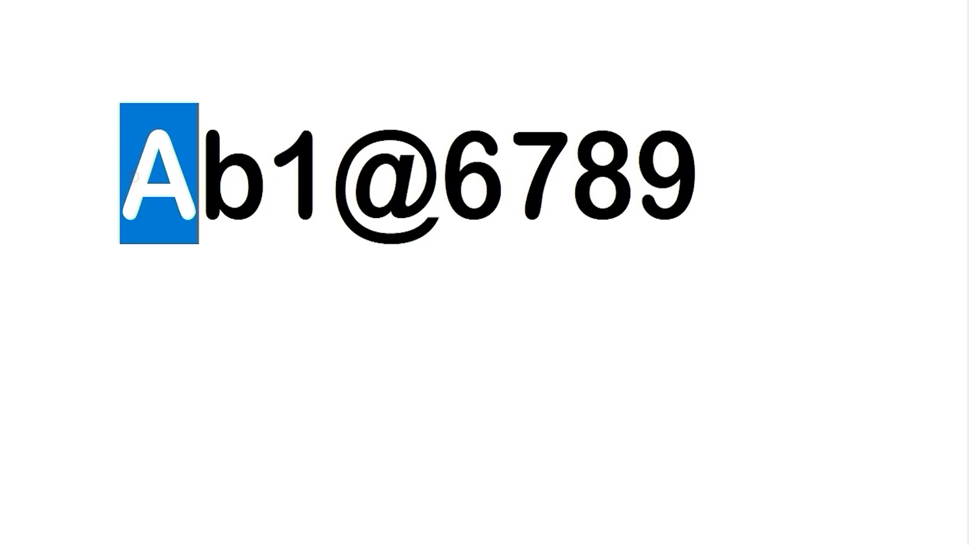
pyautogui.press('Right')
pyautogui.hotkey('shift', 'Right')
pyautogui.press('Right')
pyautogui.hotkey('shift', 'Right')
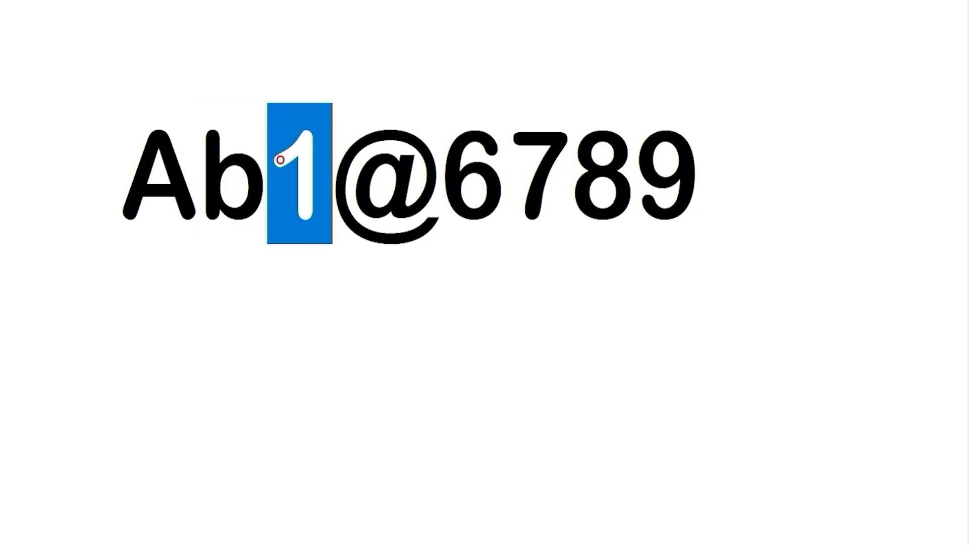
pyautogui.press('Right')
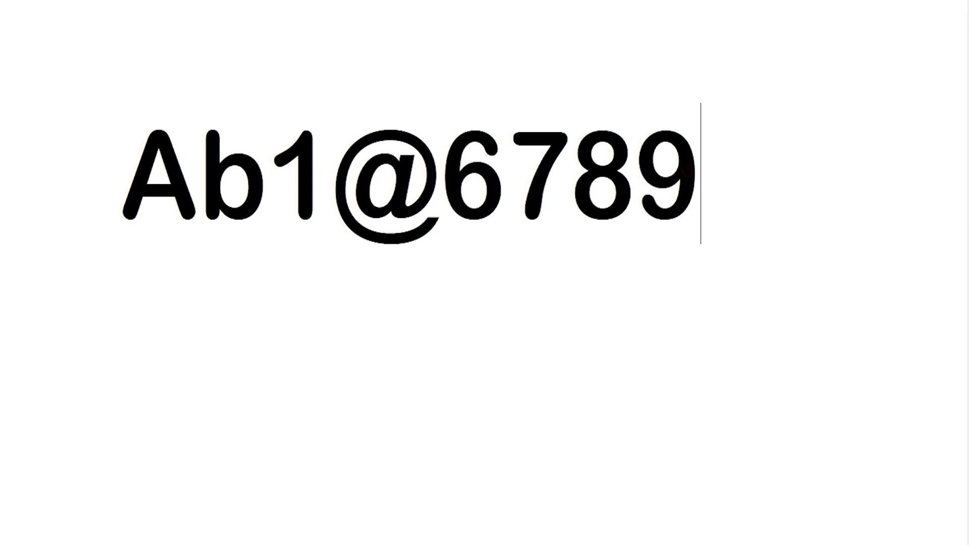
pyautogui.hotkey('shift', 'Left')
pyautogui.hotkey('shift', 'Left')
pyautogui.hotkey('shift', 'Left')
pyautogui.hotkey('shift', 'Left')
pyautogui.hotkey('shift', 'Left')
pyautogui.hotkey('shift', 'Left')
pyautogui.hotkey('shift', 'Left')
pyautogui.hotkey('shift', 'Left')
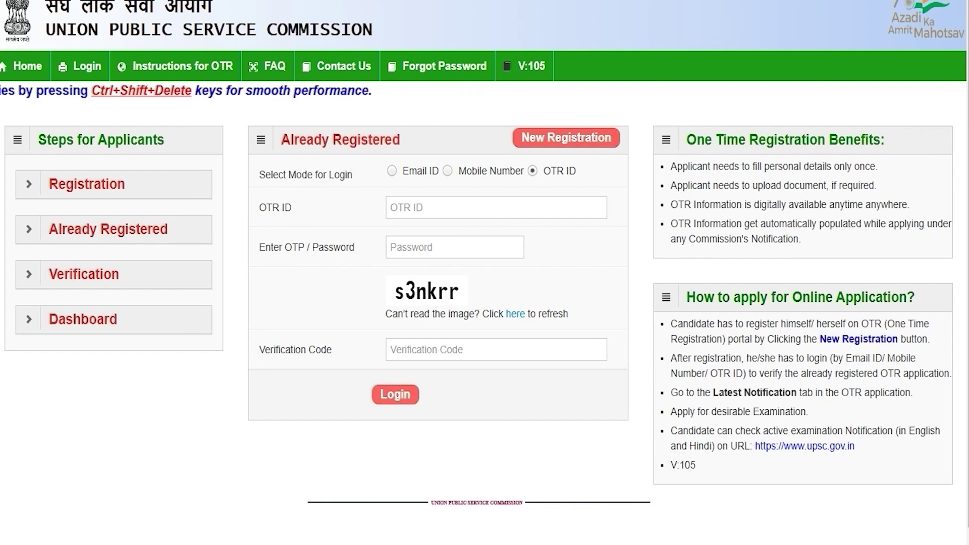
# Step: Set the login mode to OTR ID and fill in OTR ID, password and verification code
pyautogui.click(392, 171)
pyautogui.click(447, 170)
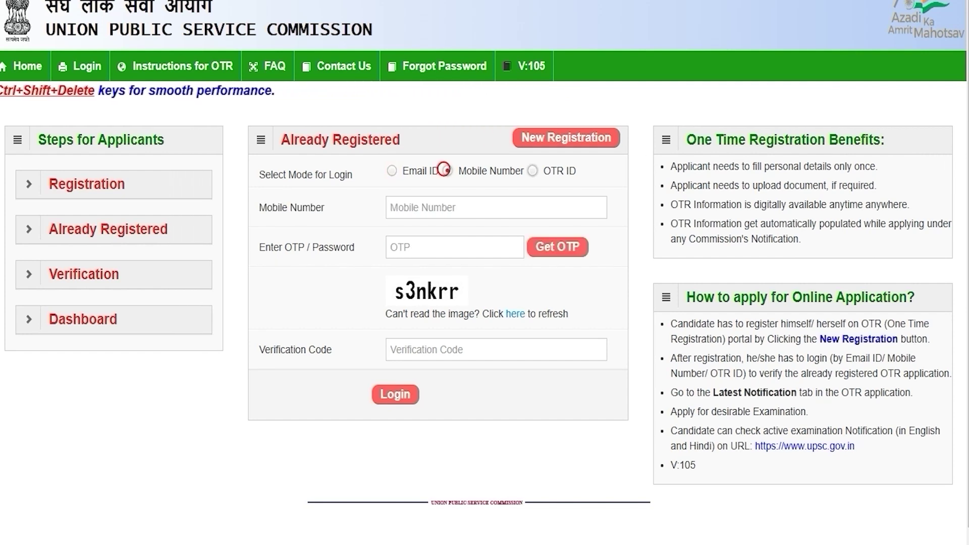
pyautogui.click(532, 170)
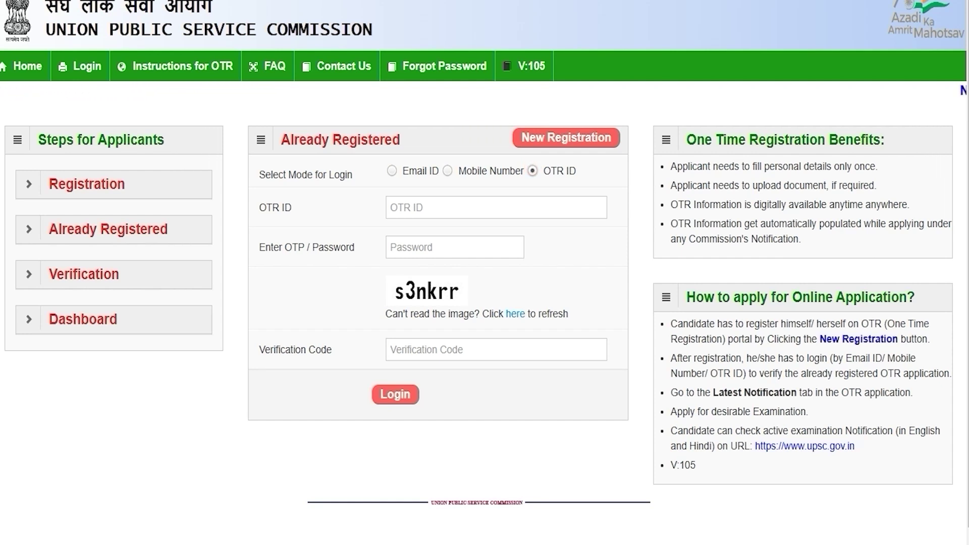
pyautogui.click(447, 205)
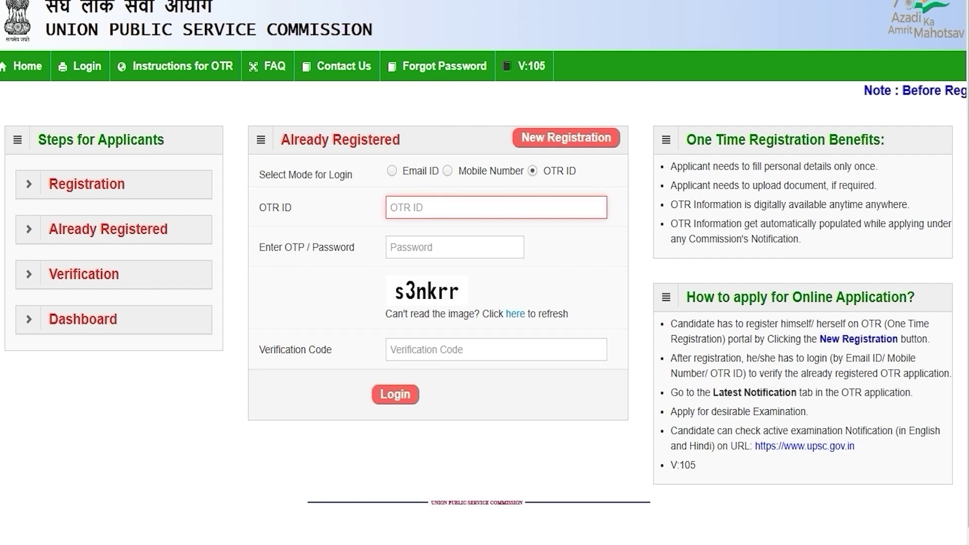
pyautogui.click(431, 246)
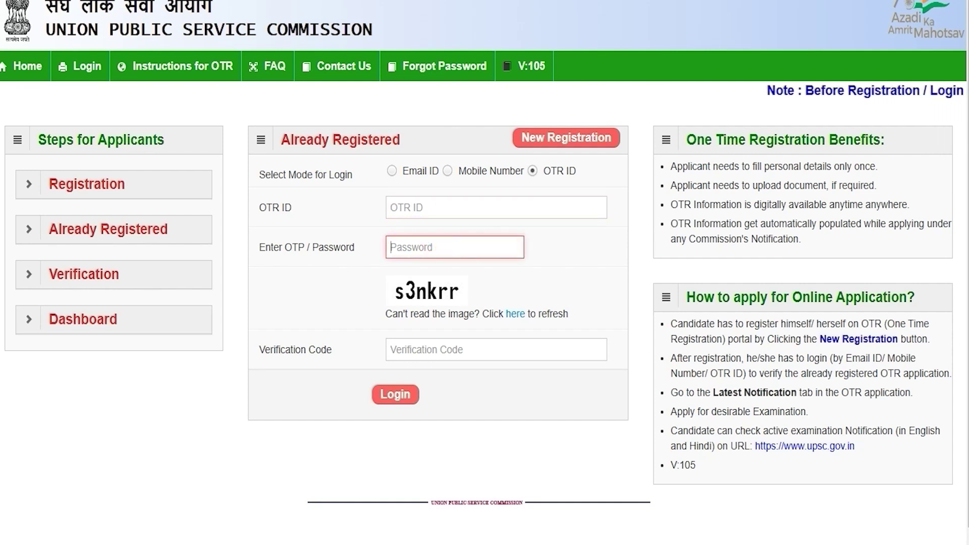
pyautogui.click(415, 349)
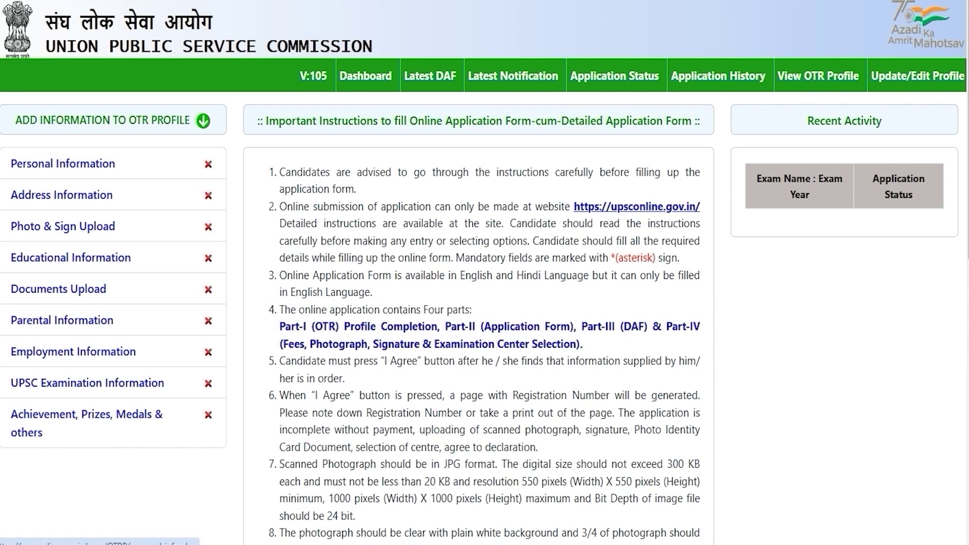
# Step: Open Personal Information from the ADD INFORMATION TO OTR PROFILE sidebar
pyautogui.click(83, 164)
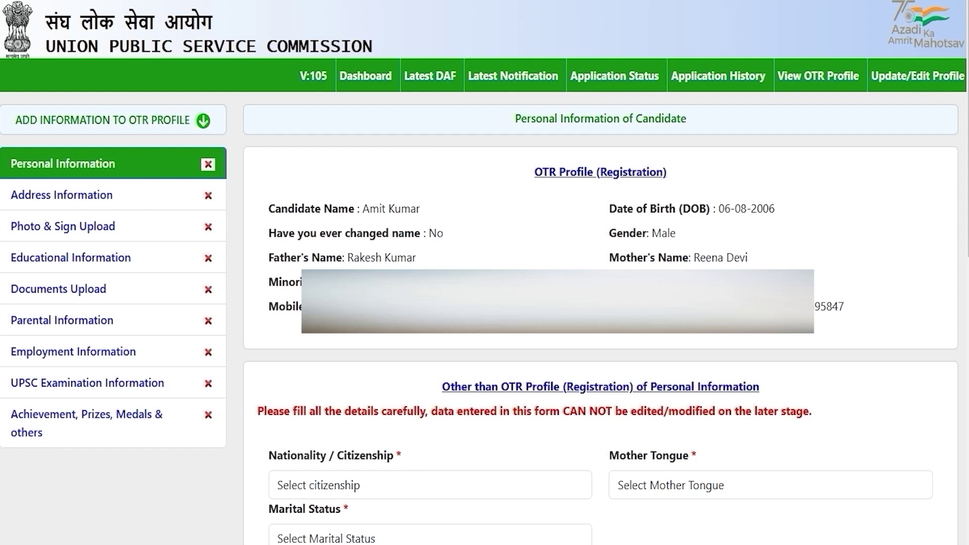
# Step: Set citizenship to Citizen of India, mother tongue HINDI, marital status Unmarried, birthplace India
pyautogui.click(410, 485)
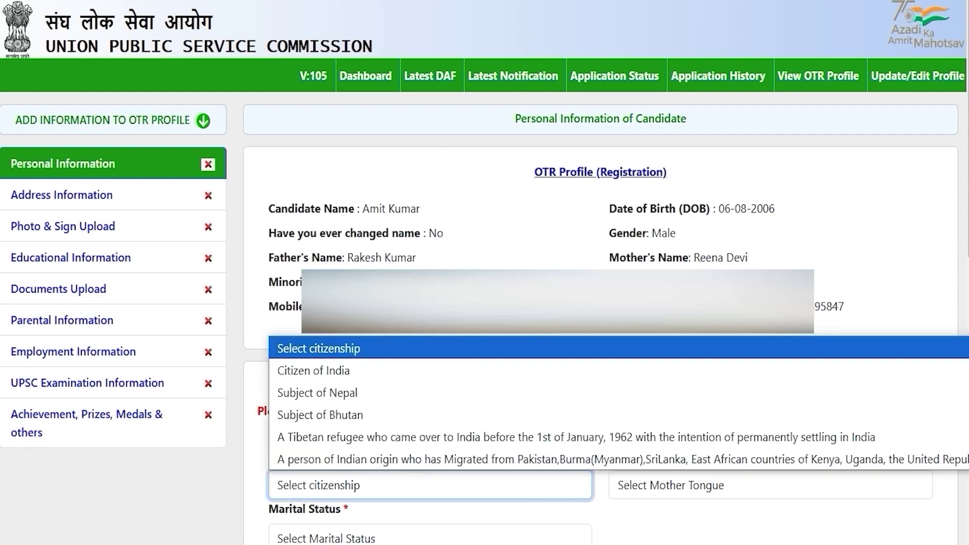
pyautogui.click(340, 371)
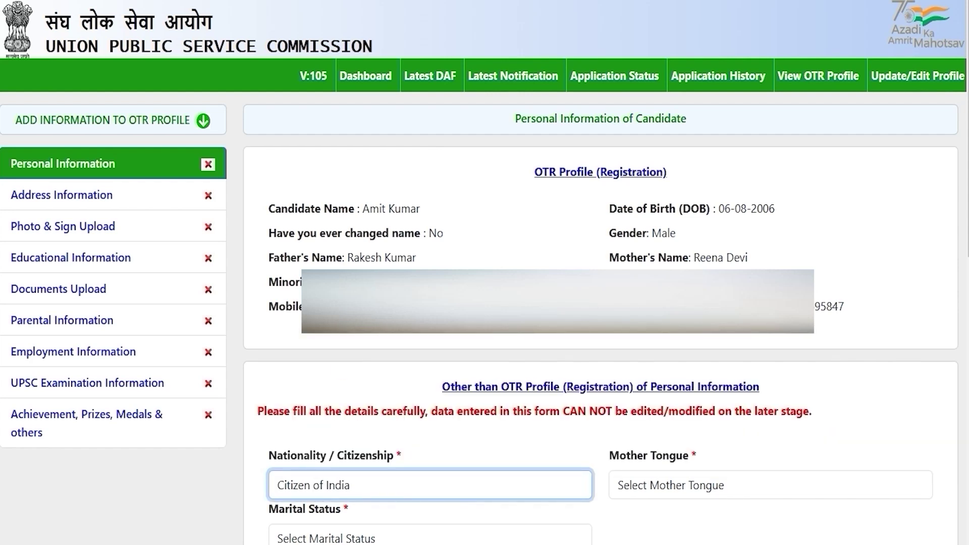
pyautogui.click(668, 485)
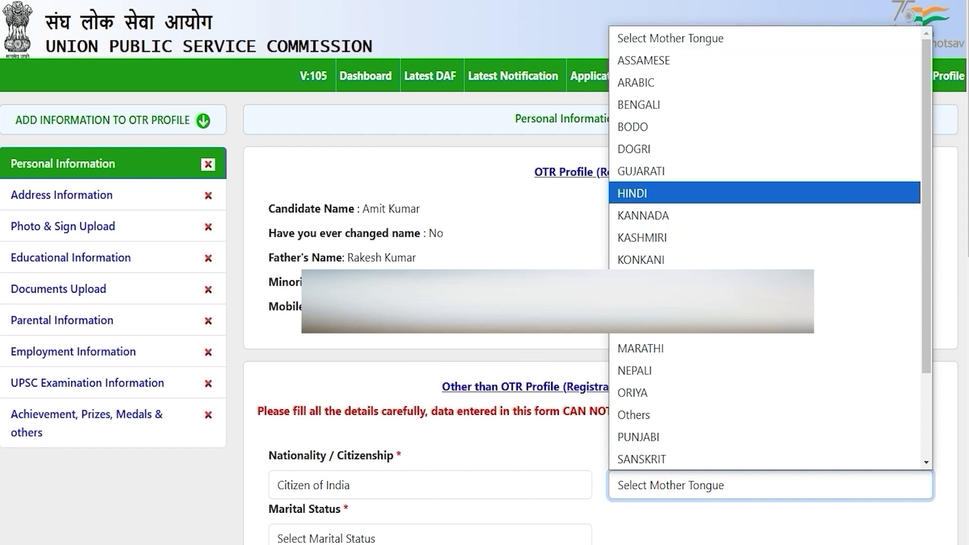
pyautogui.click(666, 193)
pyautogui.scroll(-9, 666, 227)
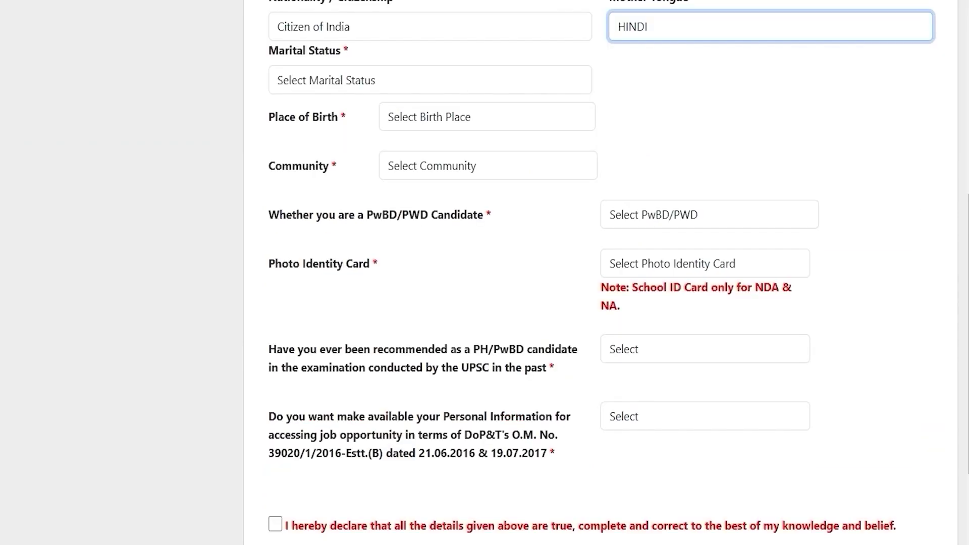
pyautogui.click(347, 76)
pyautogui.click(327, 126)
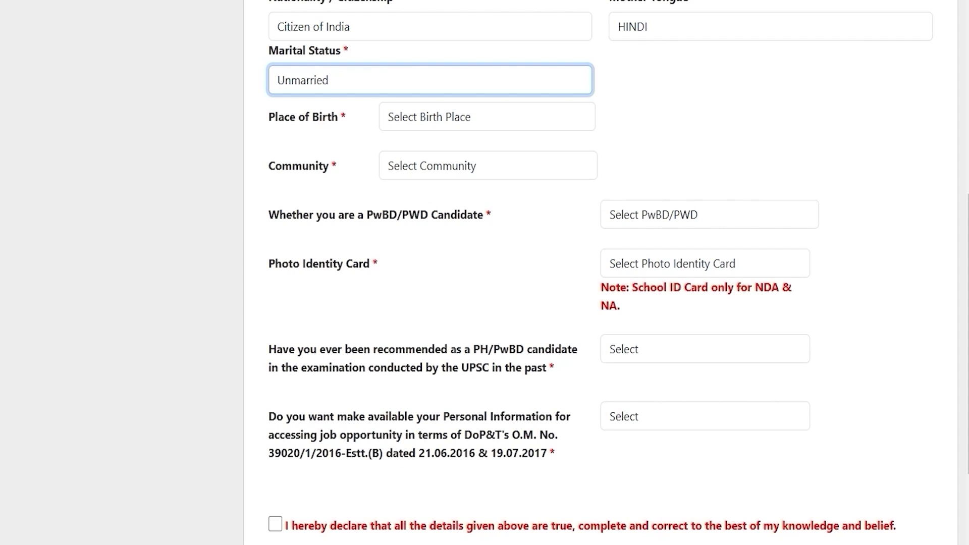
pyautogui.click(412, 117)
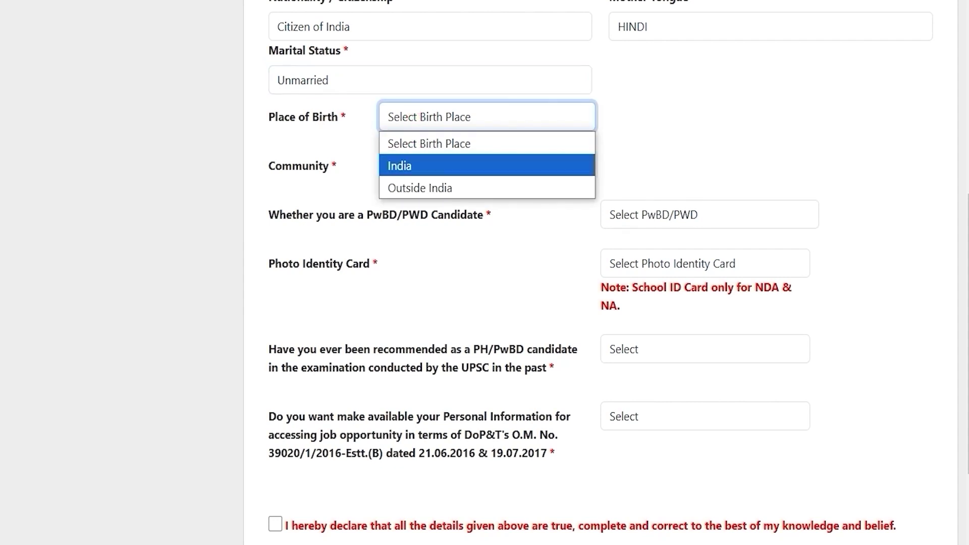
pyautogui.click(407, 165)
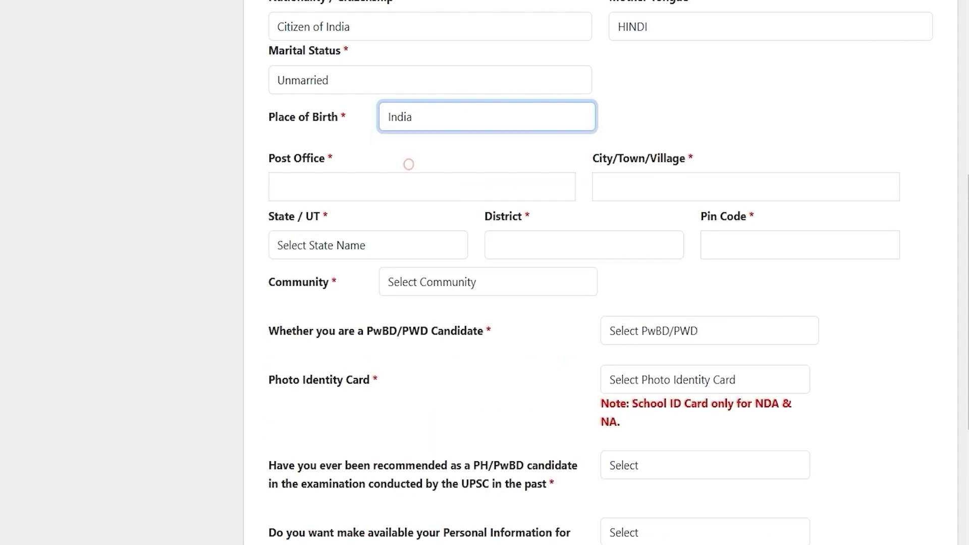
# Step: Enter the address as Uttar Pradesh, district Saharanpur, pin code 247001
pyautogui.click(312, 186)
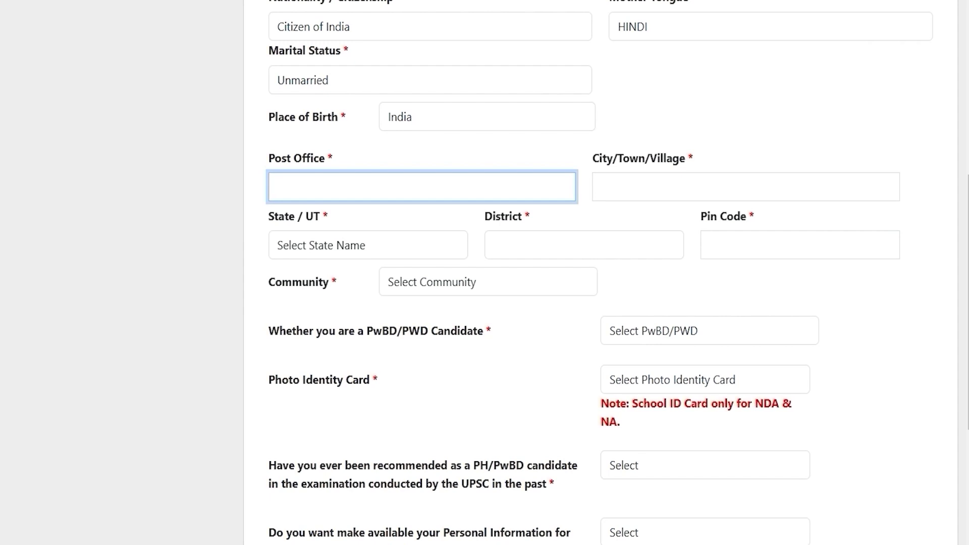
pyautogui.click(368, 246)
pyautogui.press('u')
pyautogui.press('Return')
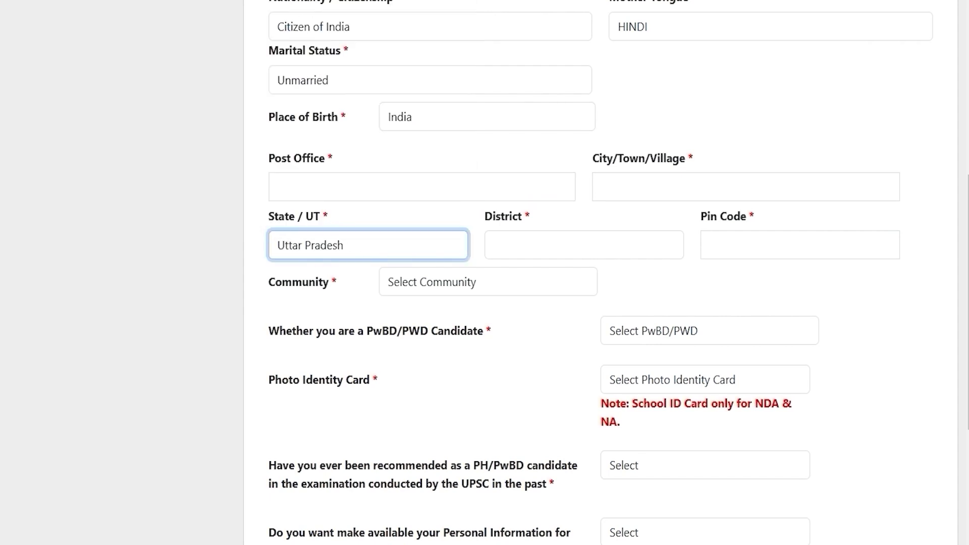
pyautogui.click(486, 246)
pyautogui.press('s')
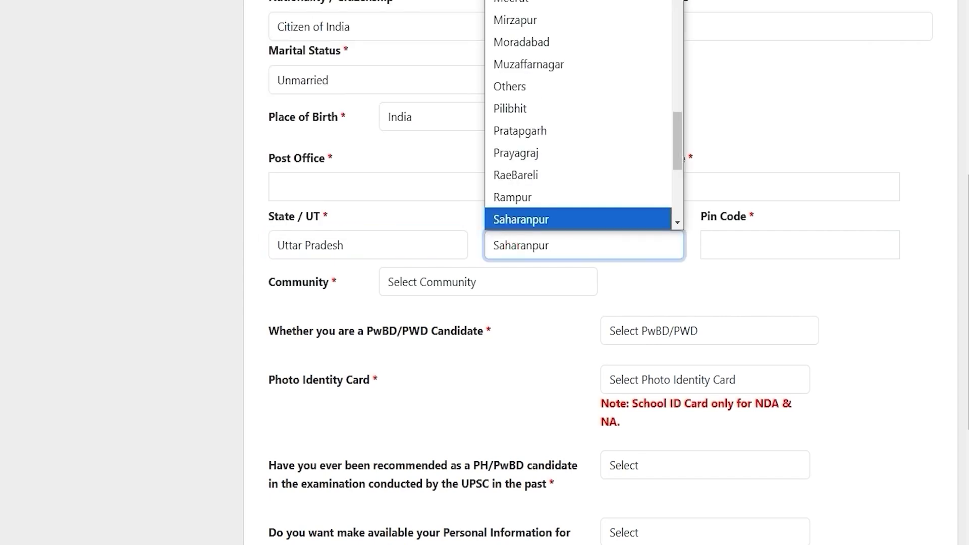
pyautogui.press('Return')
pyautogui.click(776, 245)
pyautogui.write('247001')
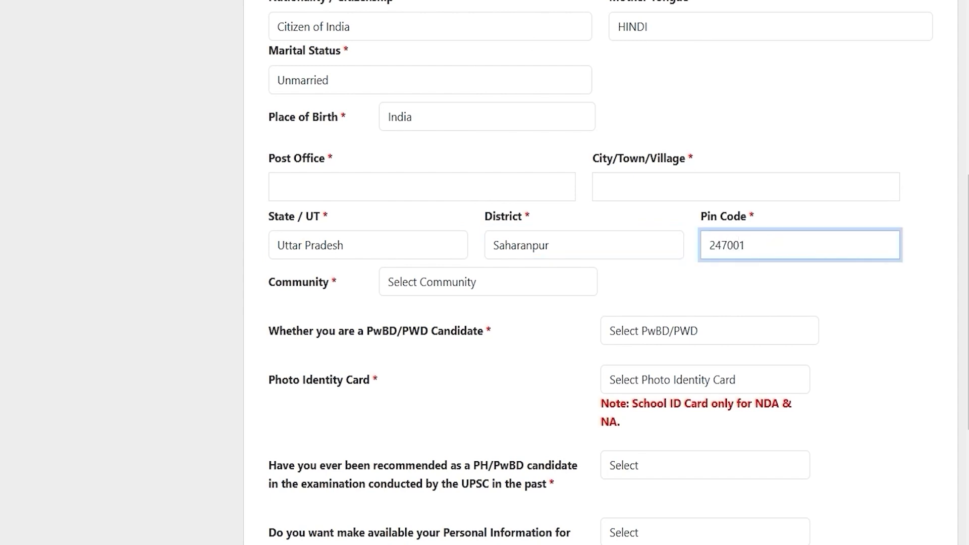
# Step: Choose SC as the community
pyautogui.click(454, 287)
pyautogui.press('Down')
pyautogui.click(416, 332)
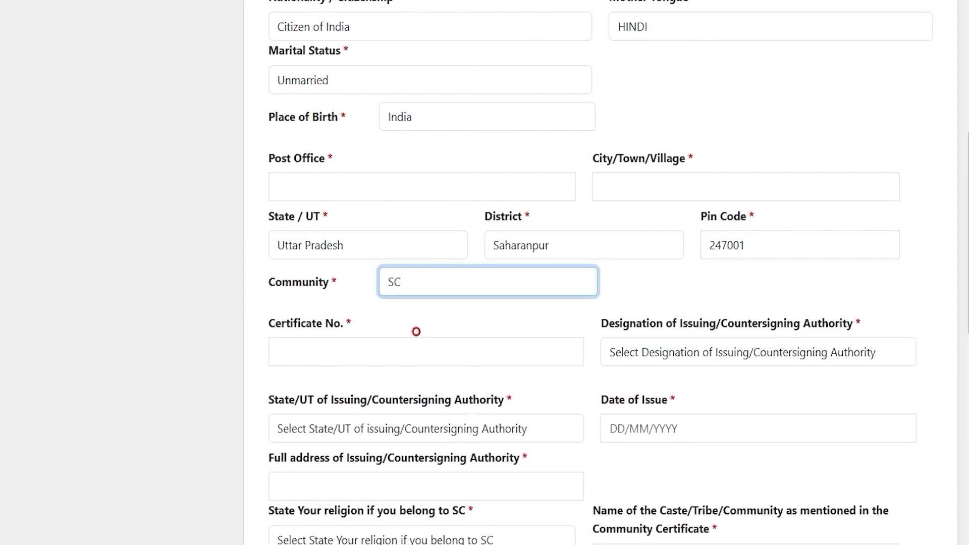
pyautogui.click(439, 288)
pyautogui.click(439, 288)
# Step: Fill the community certificate details: Tehsildar as issuing authority, Uttar Pradesh as its state
pyautogui.click(371, 352)
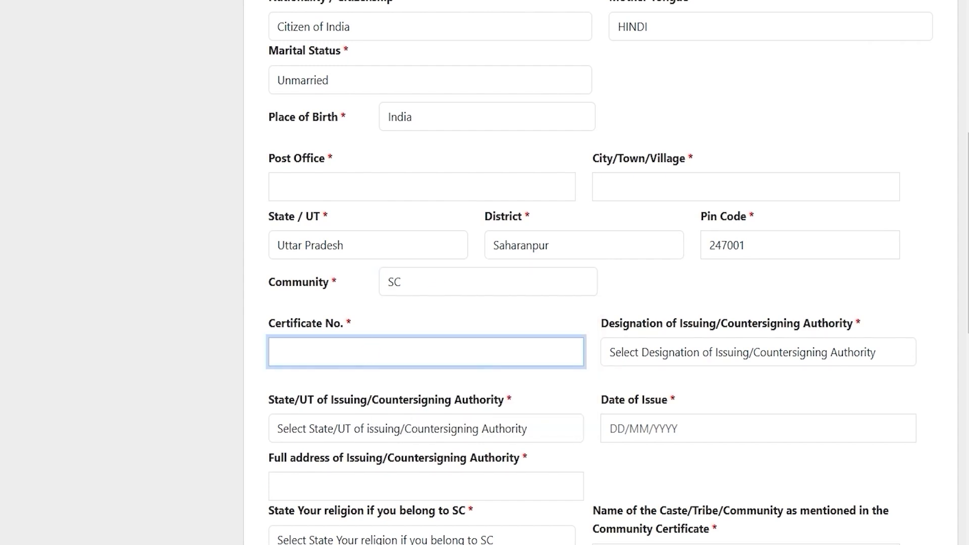
pyautogui.click(657, 356)
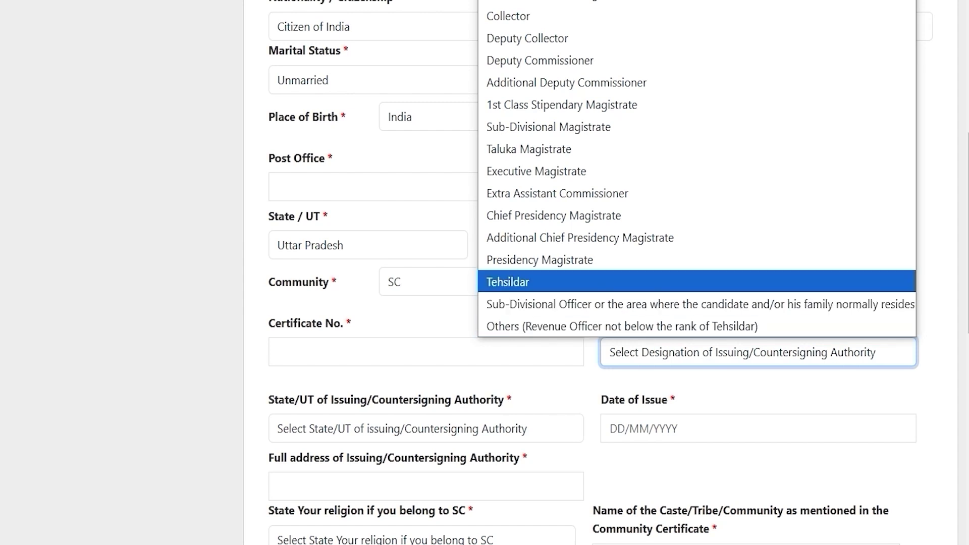
pyautogui.click(558, 282)
pyautogui.scroll(-3, 551, 281)
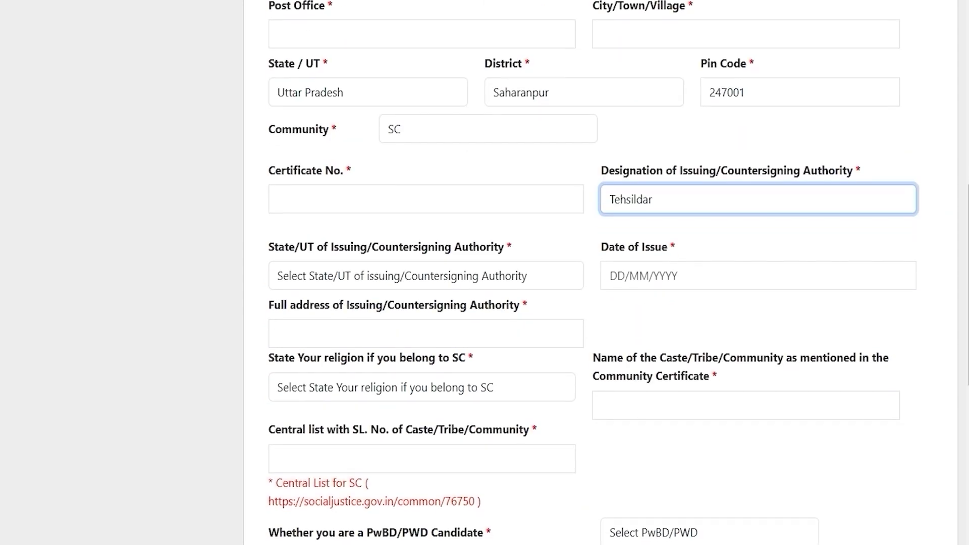
pyautogui.click(374, 277)
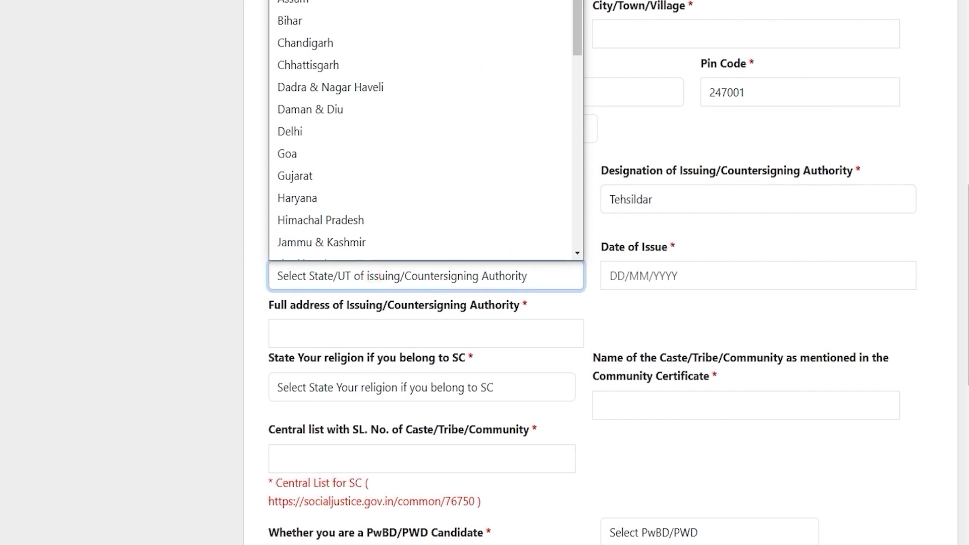
pyautogui.press('u')
pyautogui.press('Return')
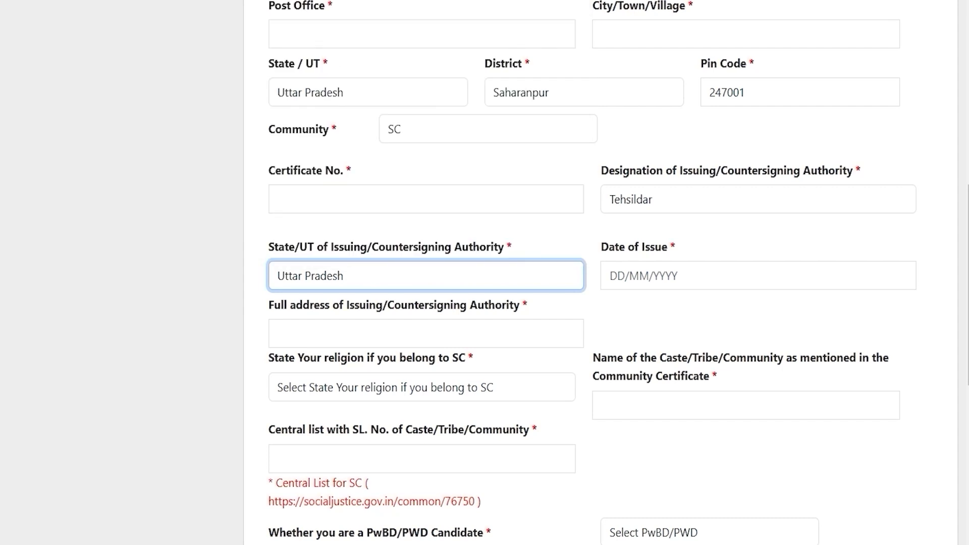
pyautogui.click(639, 277)
pyautogui.press('Escape')
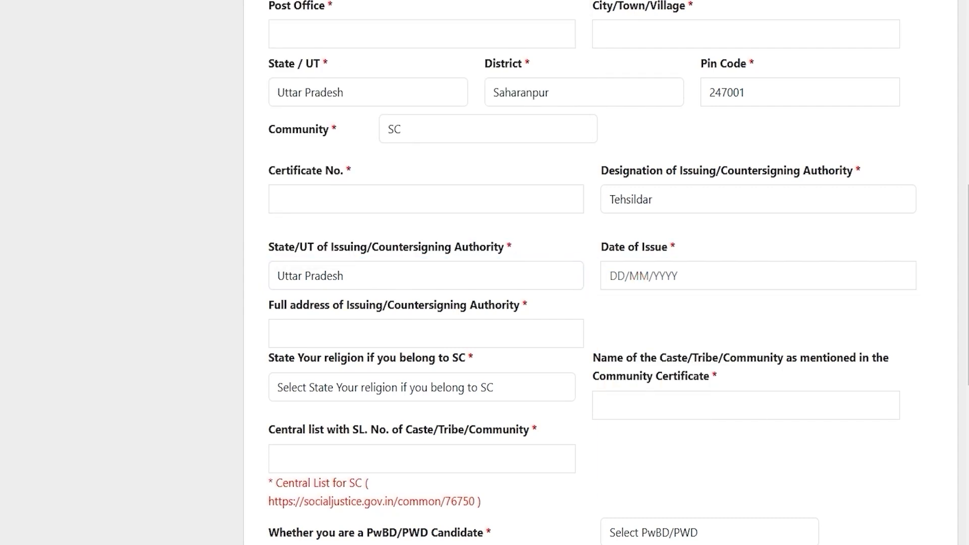
pyautogui.click(368, 328)
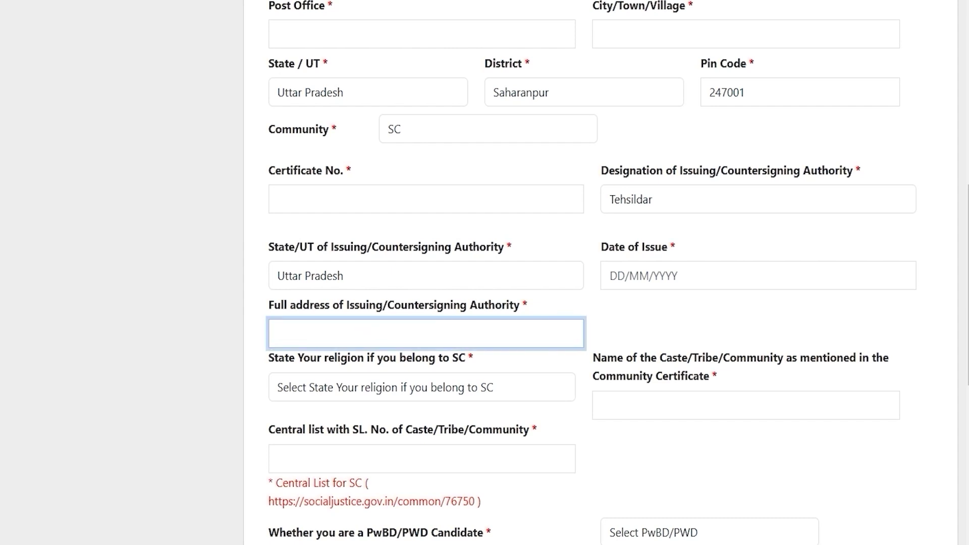
pyautogui.click(464, 332)
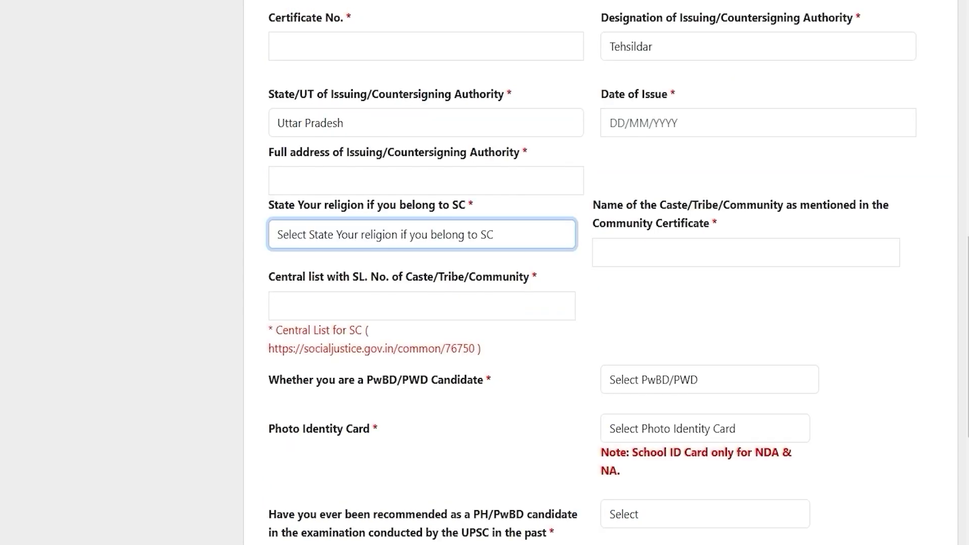
# Step: Set religion to Hindu and review the caste, Central list and PwBD questions
pyautogui.click(367, 236)
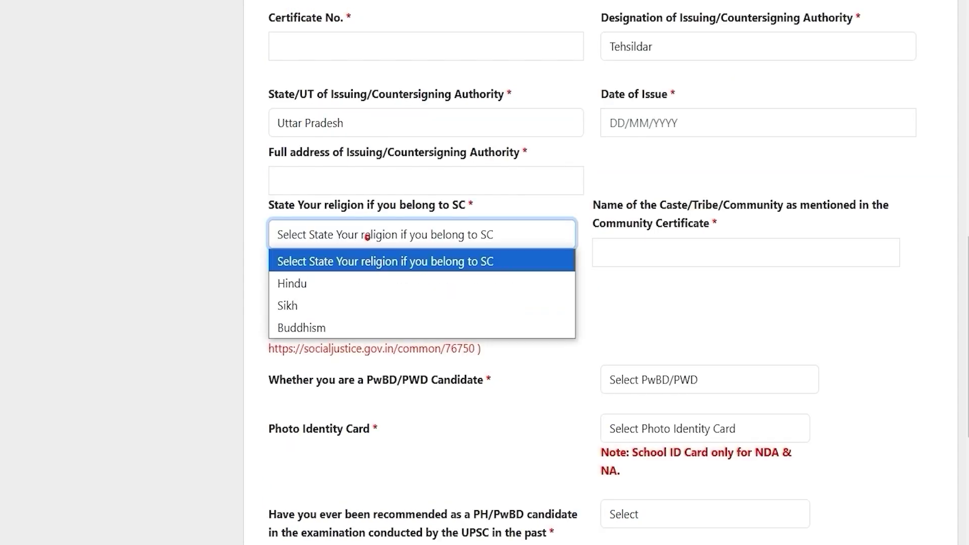
pyautogui.click(339, 287)
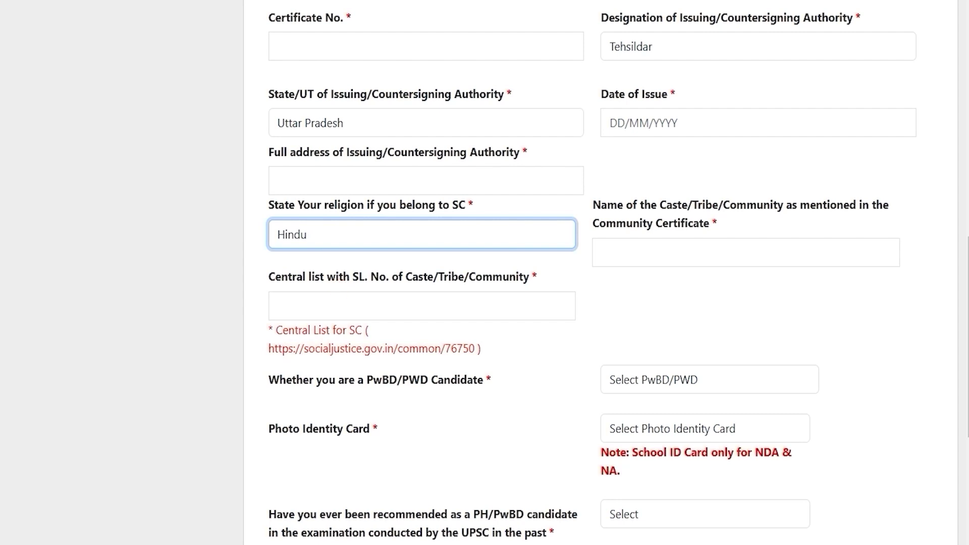
pyautogui.click(720, 257)
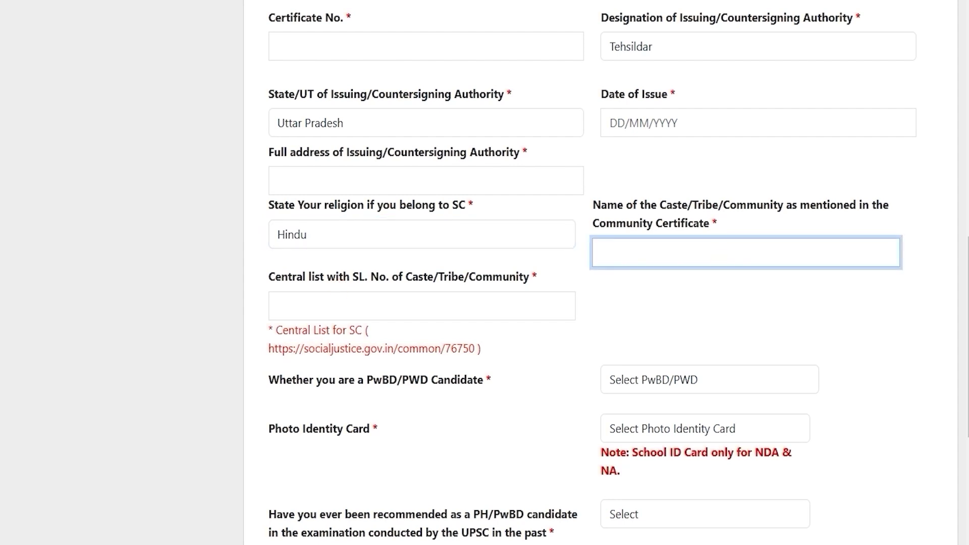
pyautogui.moveTo(343, 276); pyautogui.dragTo(276, 277)
pyautogui.click(357, 307)
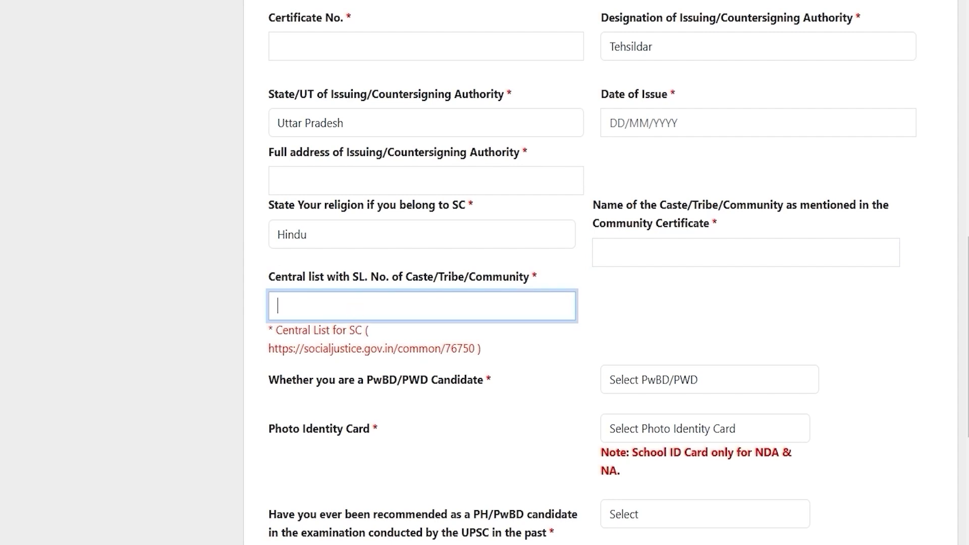
pyautogui.scroll(-3, 606, 273)
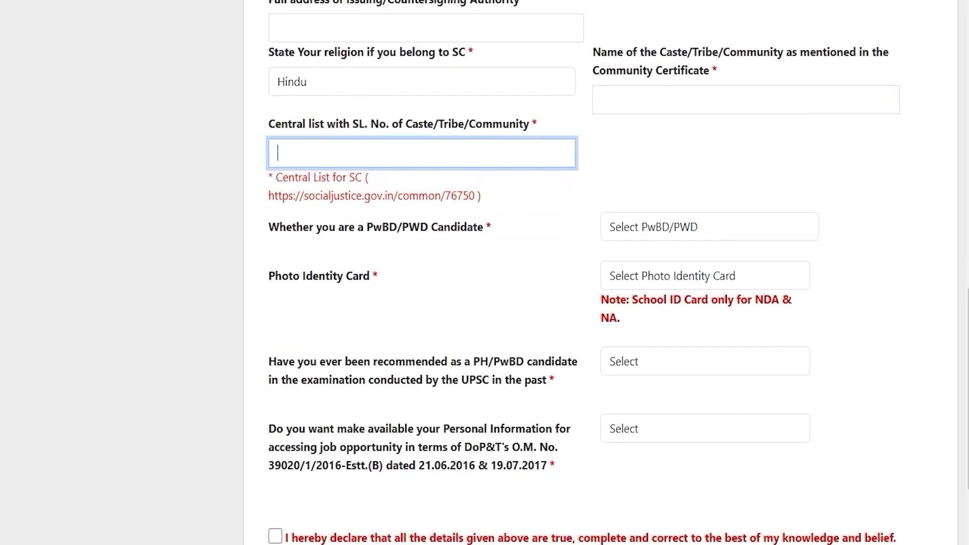
pyautogui.moveTo(296, 227); pyautogui.dragTo(428, 227)
# Step: After trying Yes, answer No to both the 40% disability and PwBD/PWD candidate questions
pyautogui.click(653, 227)
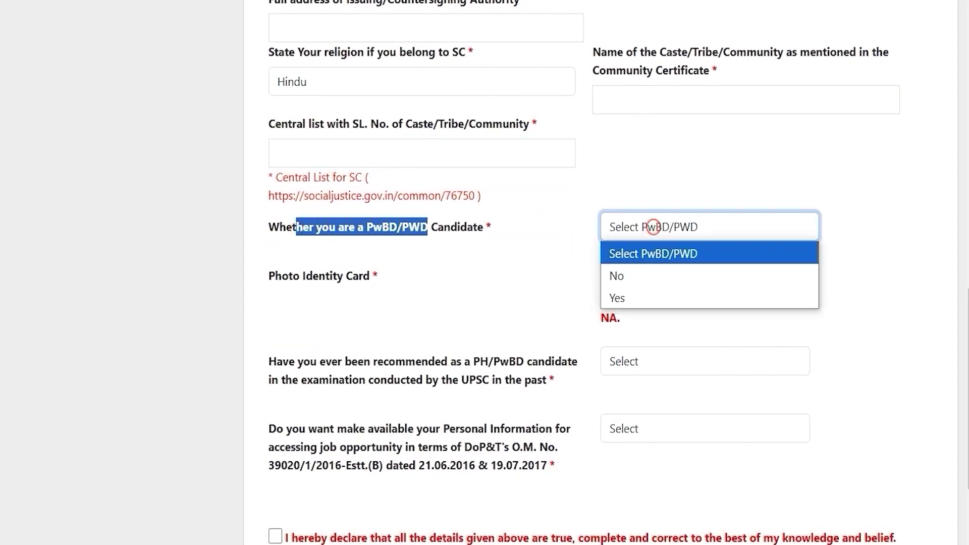
pyautogui.click(631, 299)
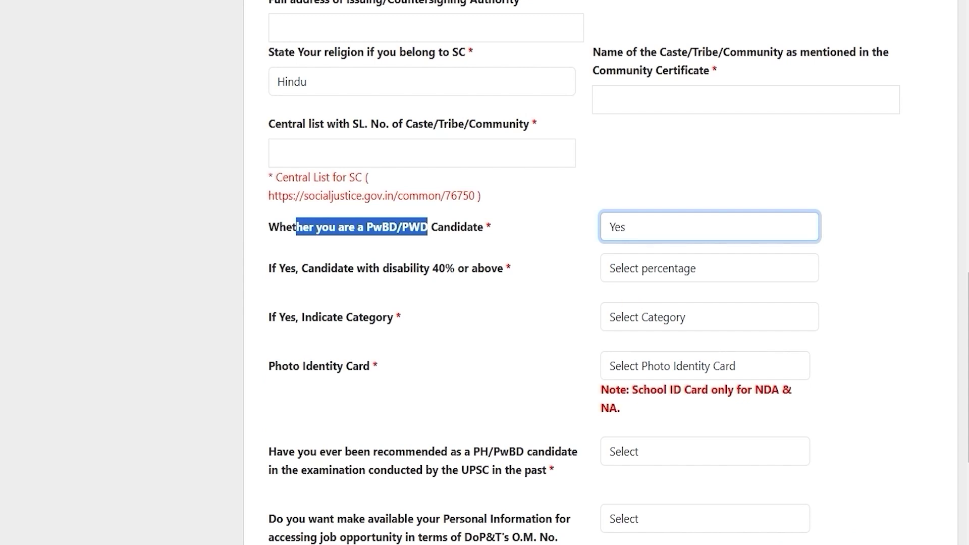
pyautogui.click(641, 266)
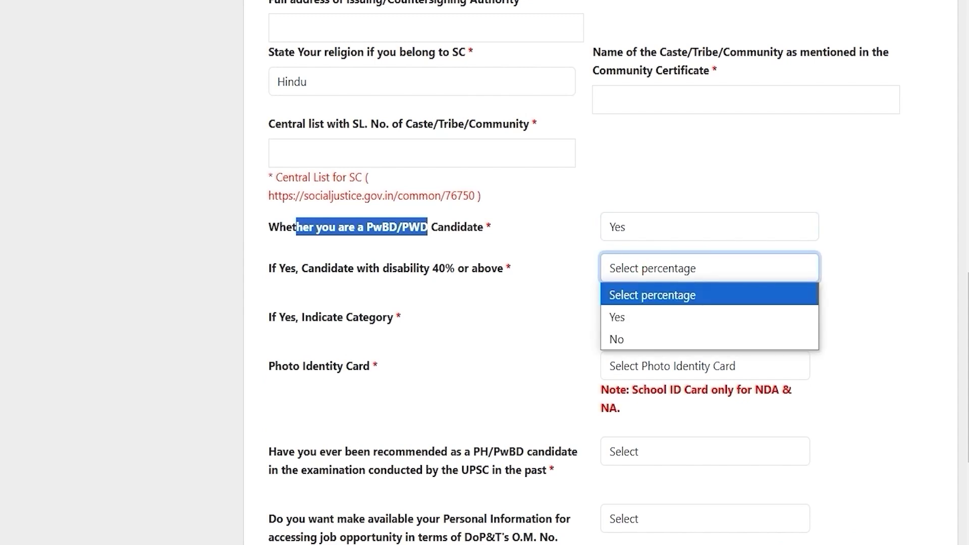
pyautogui.click(622, 314)
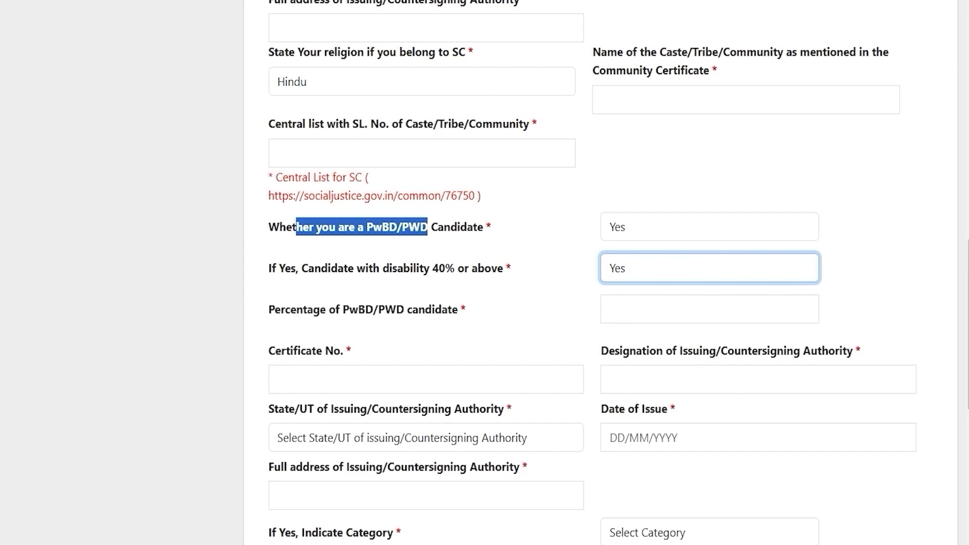
pyautogui.click(623, 268)
pyautogui.click(624, 338)
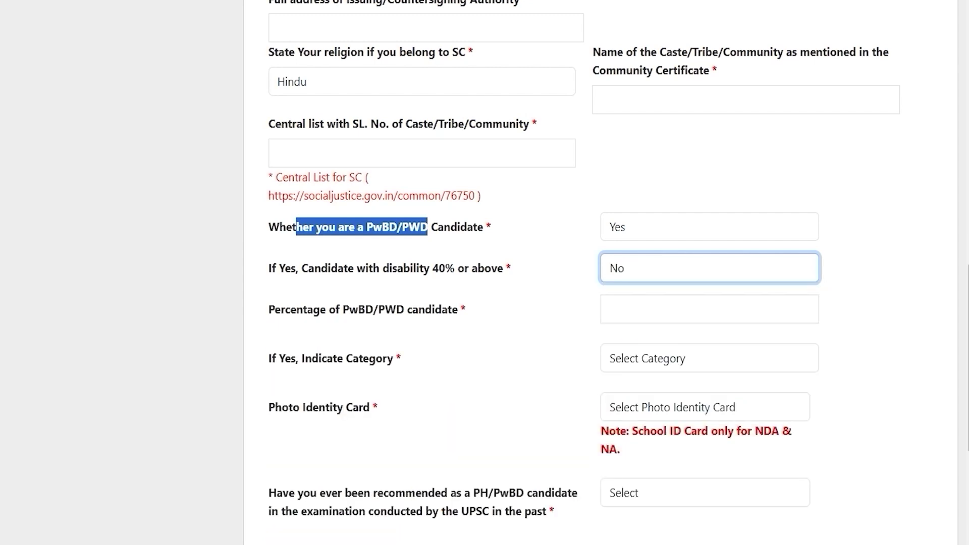
pyautogui.click(622, 225)
pyautogui.click(627, 273)
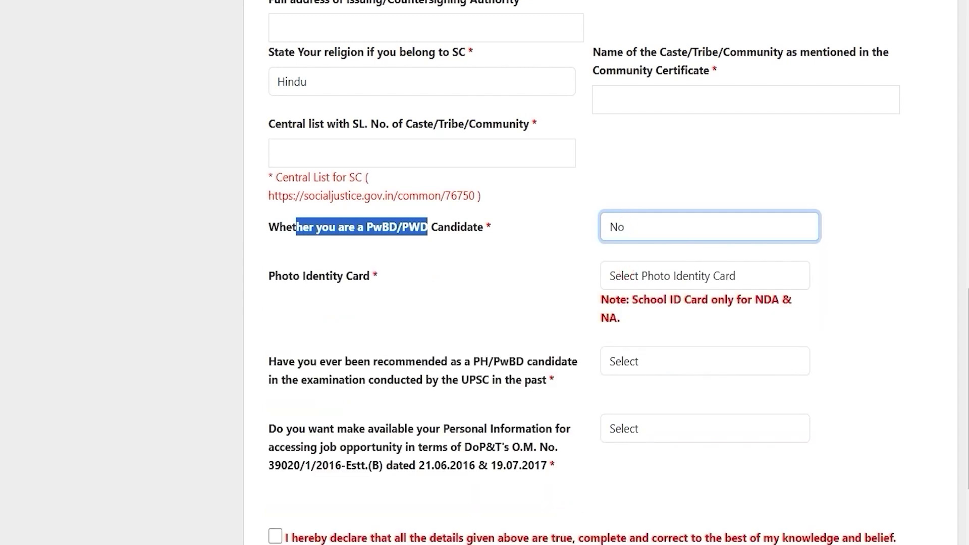
pyautogui.moveTo(275, 276); pyautogui.dragTo(358, 276)
pyautogui.click(662, 275)
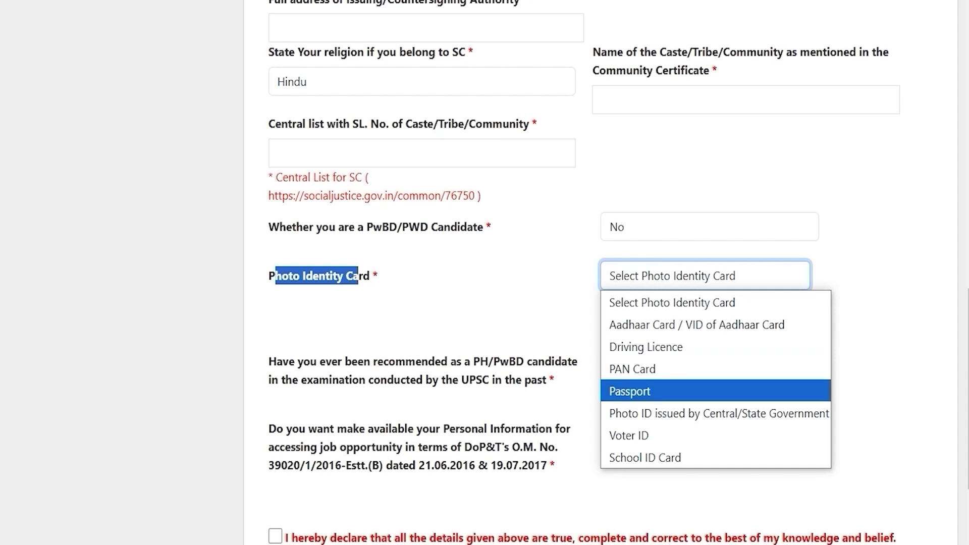
# Step: Choose Voter ID as the photo identity card and enter its card number
pyautogui.click(633, 432)
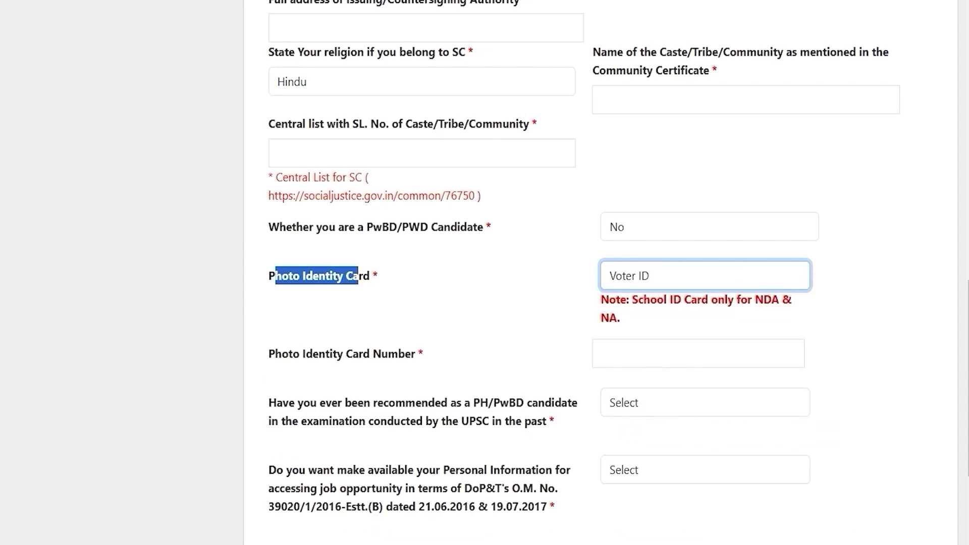
pyautogui.click(641, 351)
pyautogui.write('748596')
pyautogui.scroll(-3, 641, 350)
pyautogui.click(652, 470)
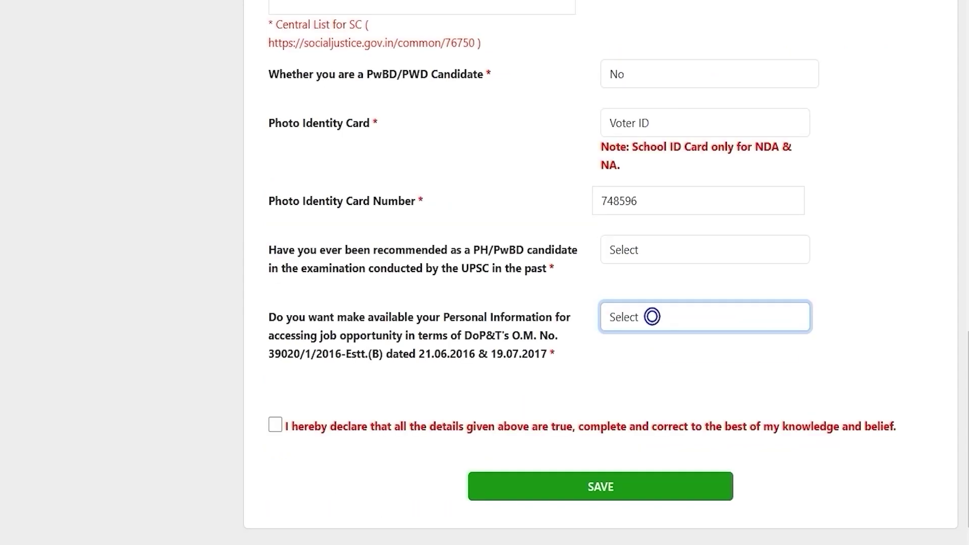
# Step: Answer No to the past PH/PwBD recommendation question, after briefly trying Yes
pyautogui.moveTo(332, 250); pyautogui.dragTo(562, 250)
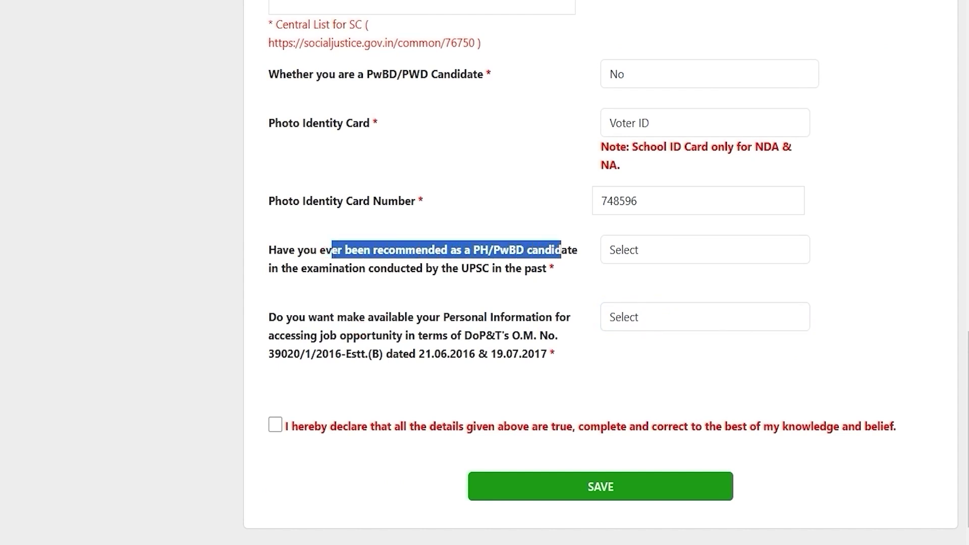
pyautogui.moveTo(352, 268); pyautogui.dragTo(416, 268)
pyautogui.click(633, 249)
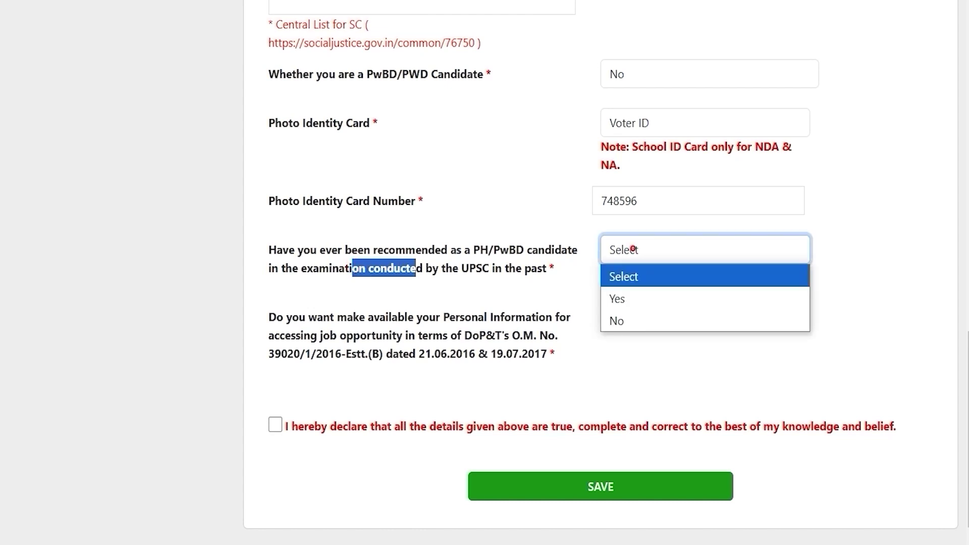
pyautogui.click(629, 298)
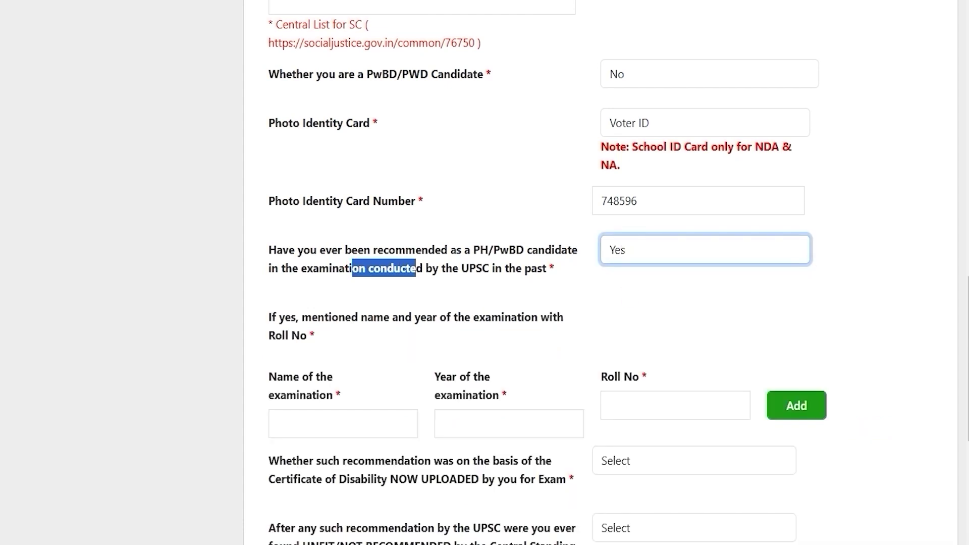
pyautogui.click(315, 414)
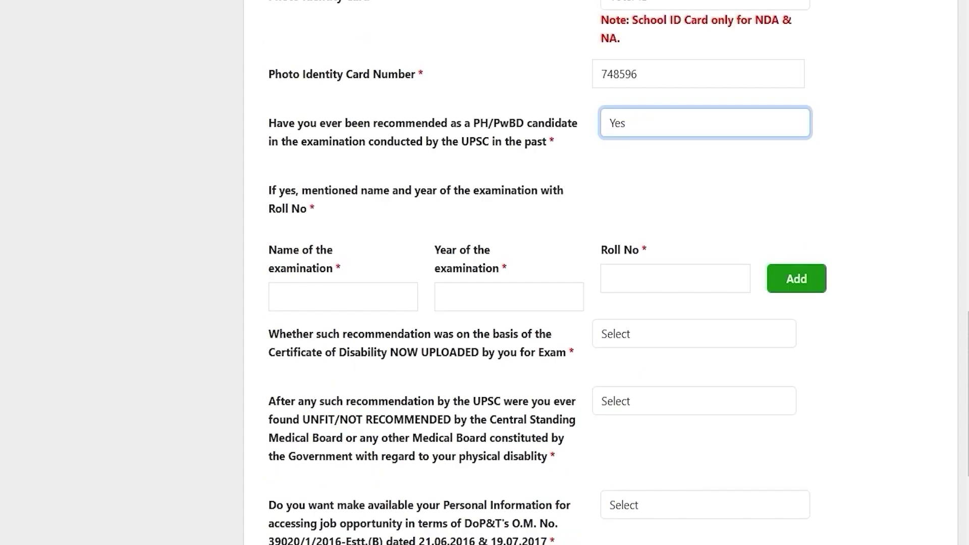
pyautogui.click(636, 117)
pyautogui.click(634, 119)
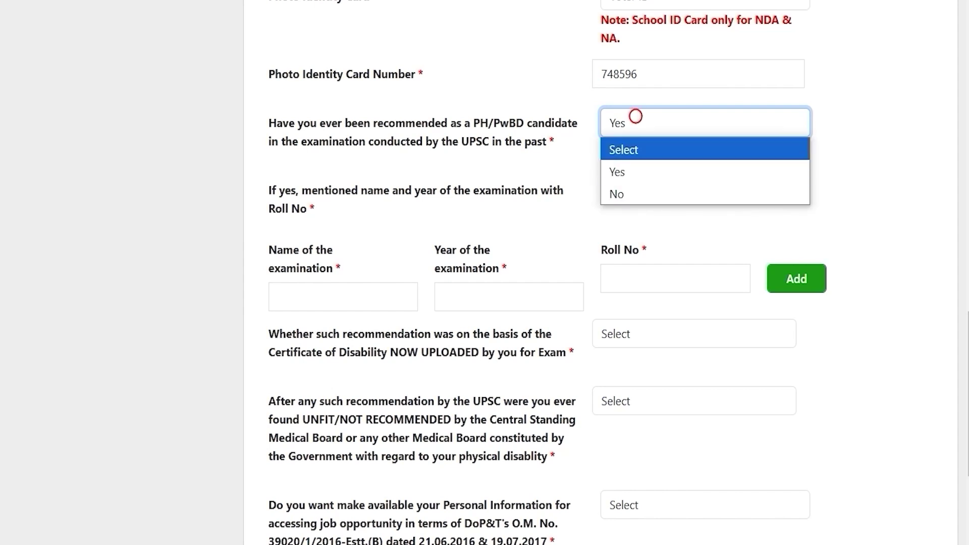
pyautogui.click(622, 192)
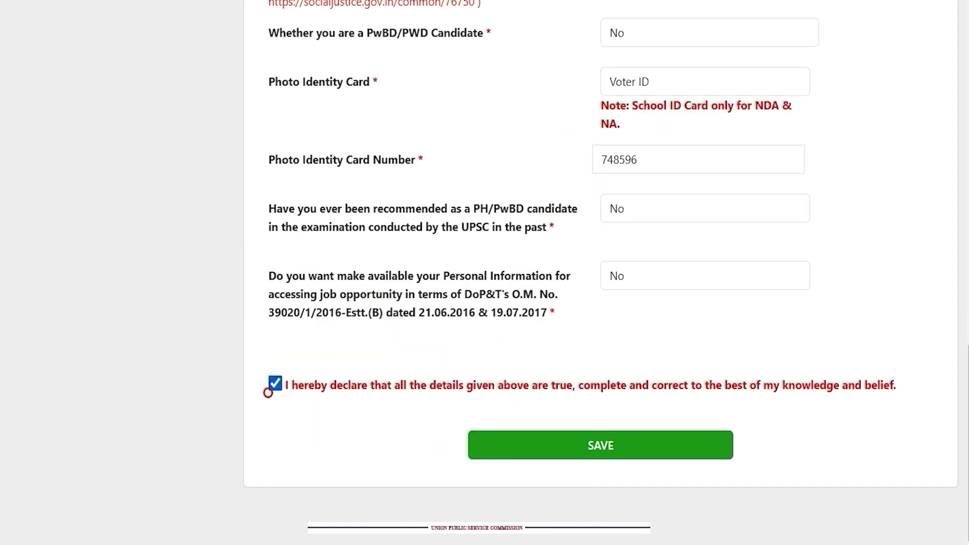
pyautogui.click(275, 385)
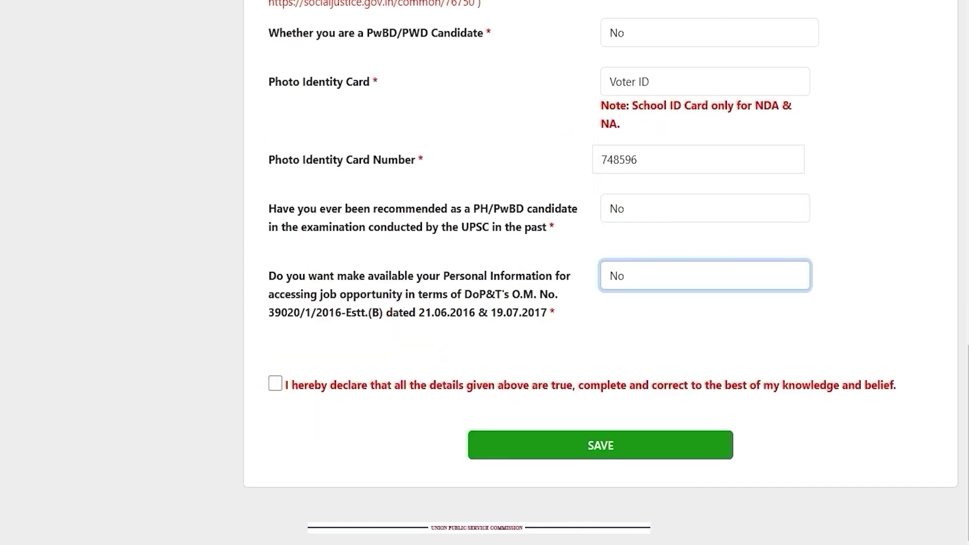
# Step: Answer Yes to sharing personal information, tick the declaration, and save the form
pyautogui.moveTo(284, 276); pyautogui.dragTo(511, 276)
pyautogui.click(654, 285)
pyautogui.click(625, 320)
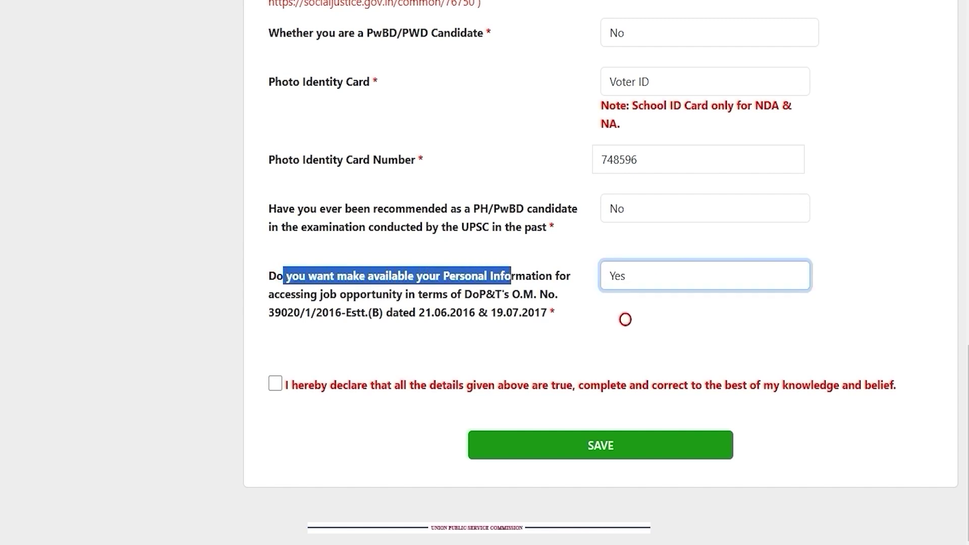
pyautogui.click(625, 319)
pyautogui.click(275, 383)
pyautogui.press('Tab')
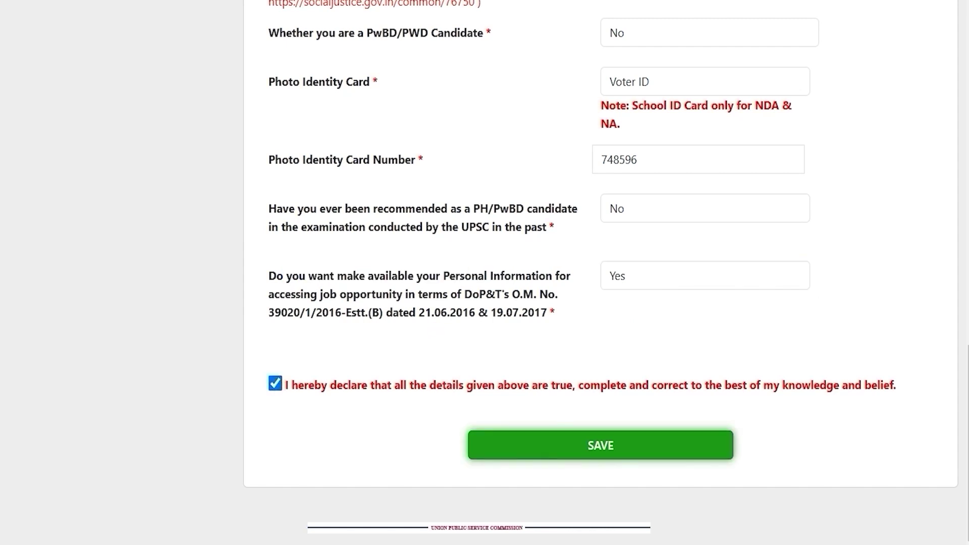
pyautogui.press('Return')
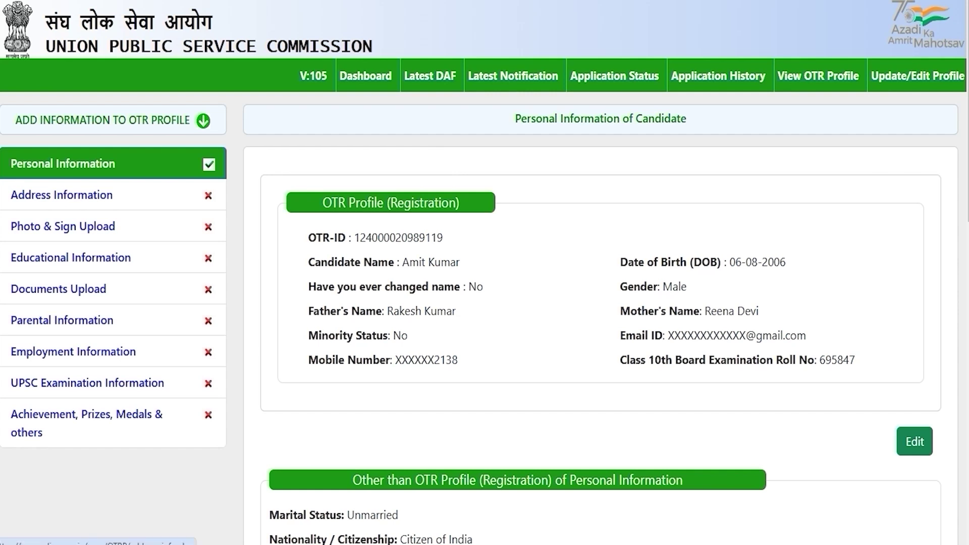
# Step: Open the Address Information form and scroll down through its fields
pyautogui.click(43, 195)
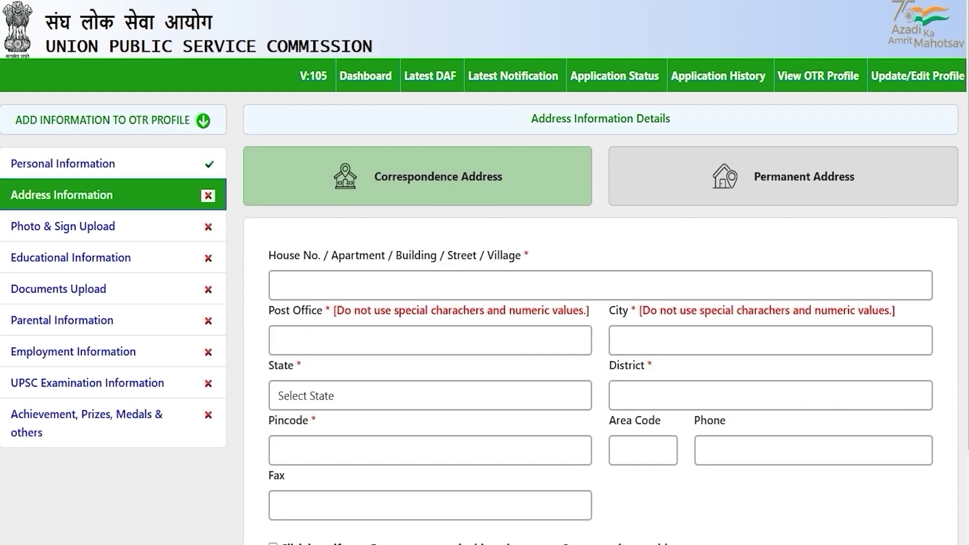
pyautogui.scroll(-2, 484, 273)
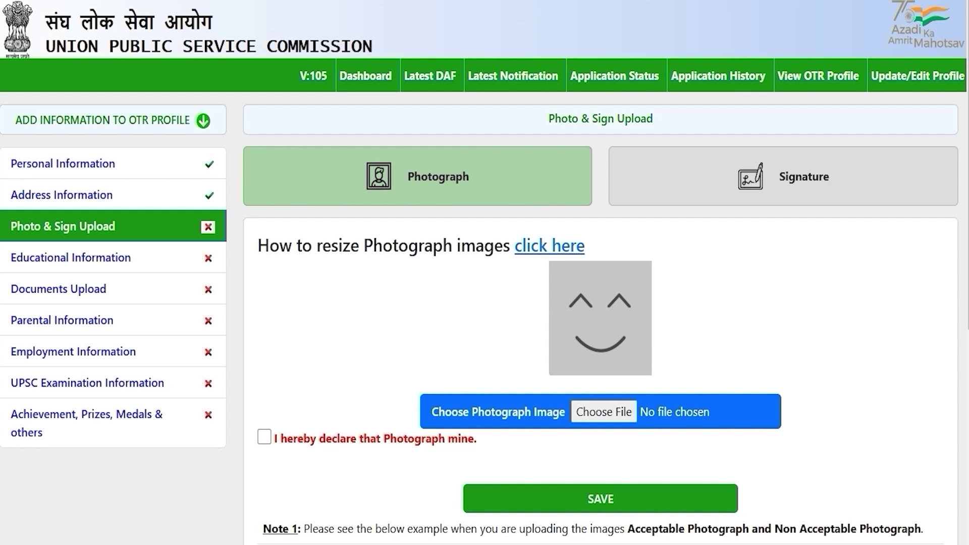
pyautogui.scroll(-3, 485, 273)
pyautogui.scroll(-3, 484, 273)
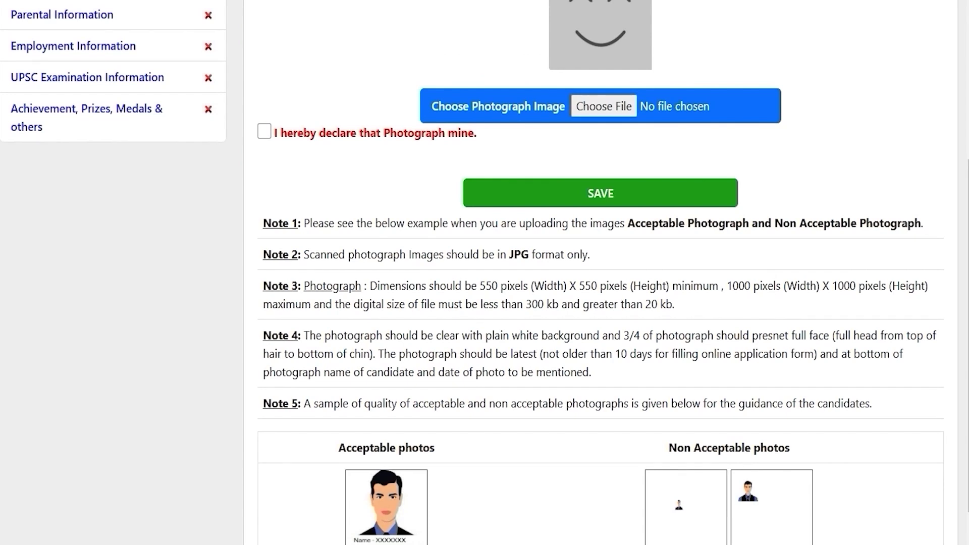
pyautogui.click(618, 285)
pyautogui.moveTo(480, 284); pyautogui.dragTo(817, 286)
pyautogui.scroll(-1, 817, 286)
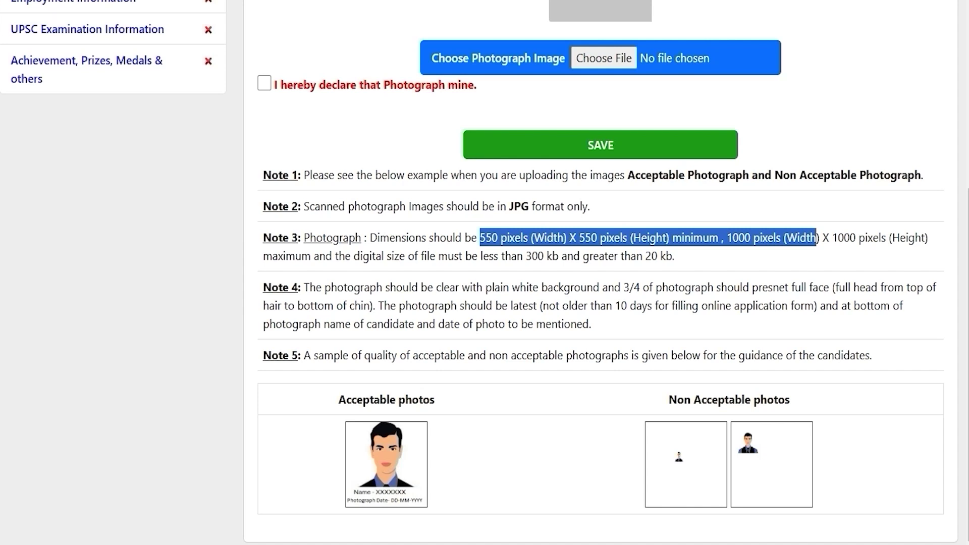
pyautogui.click(601, 309)
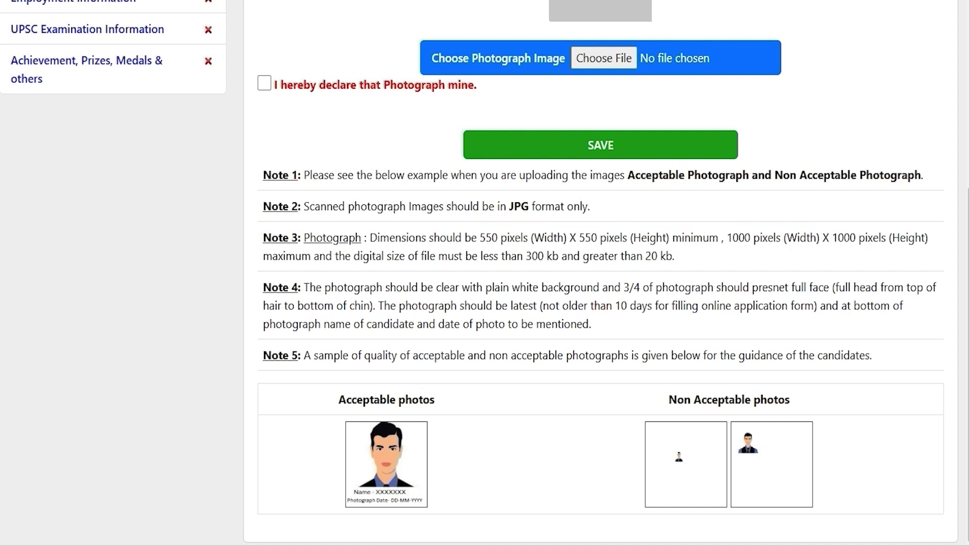
pyautogui.scroll(6, 485, 273)
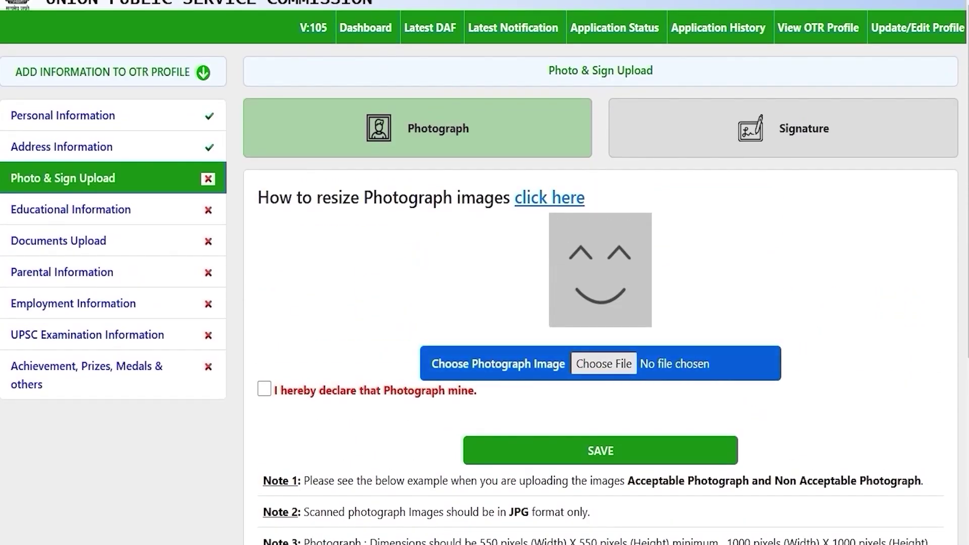
pyautogui.click(604, 364)
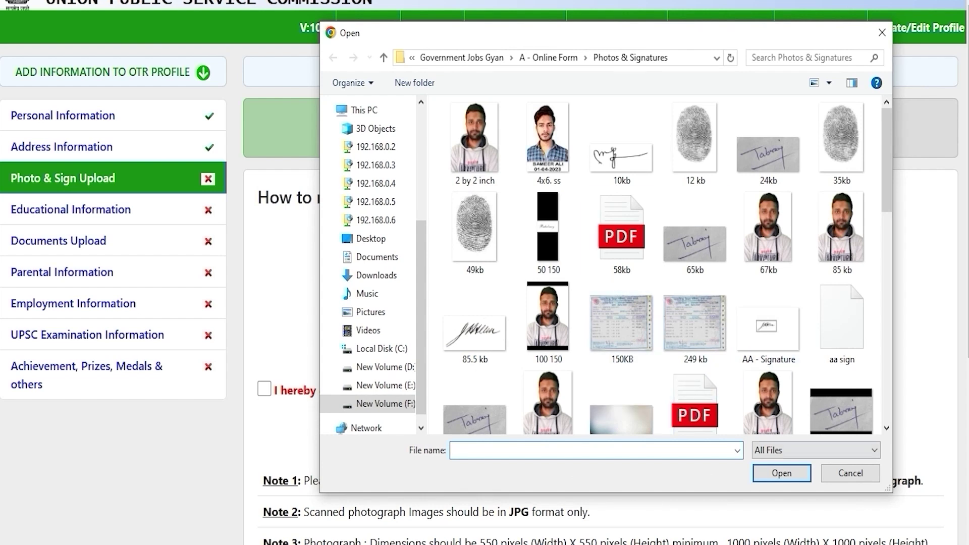
pyautogui.click(859, 476)
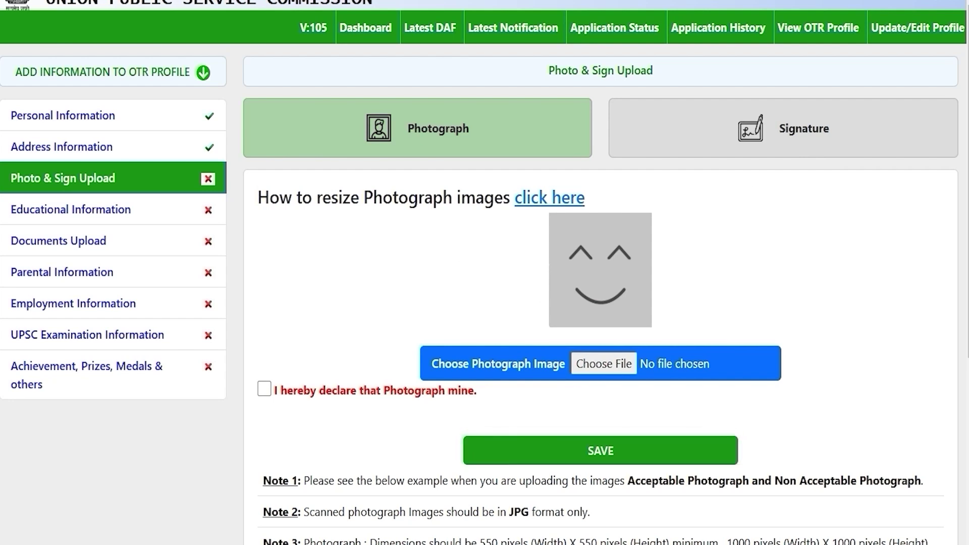
pyautogui.moveTo(280, 198); pyautogui.dragTo(485, 198)
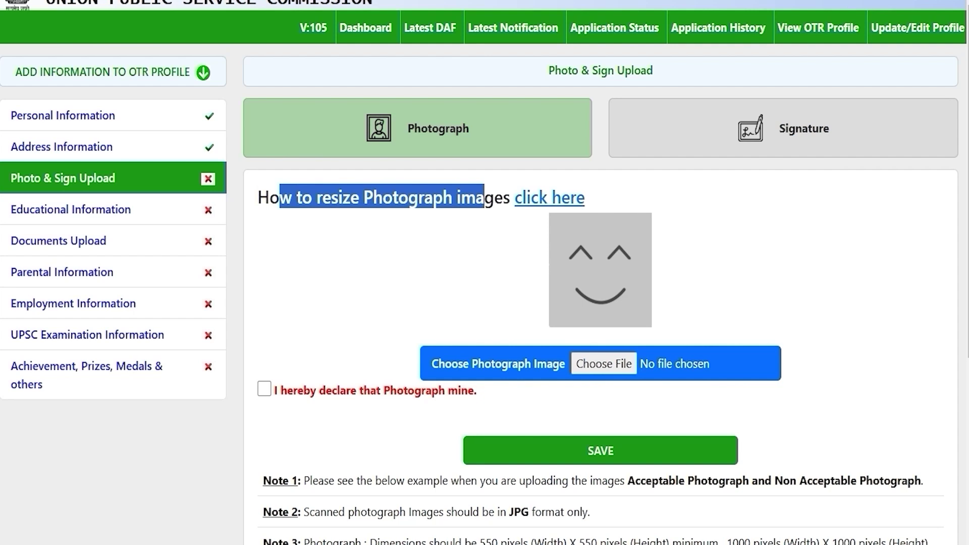
# Step: Open the photo-resizing guide PDF and scroll through its instructions
pyautogui.click(537, 201)
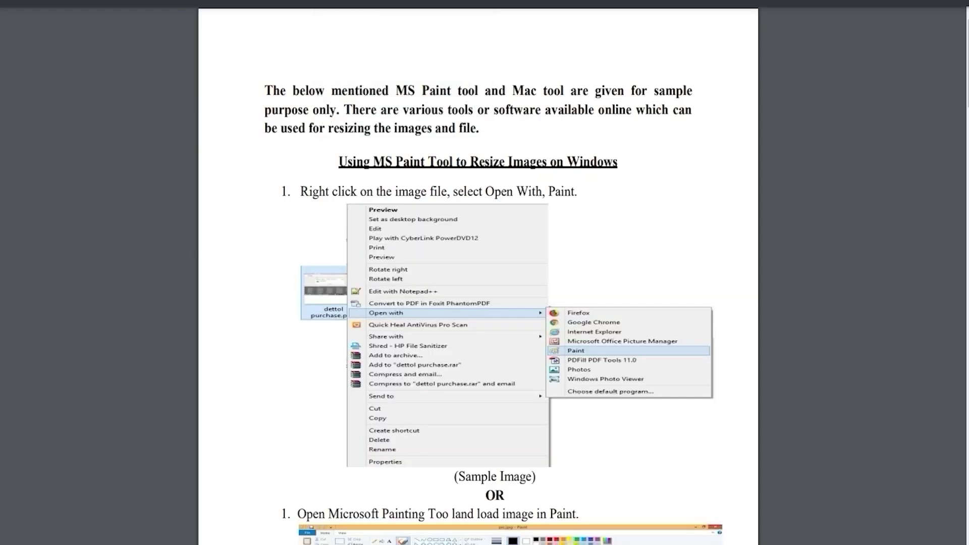
pyautogui.click(480, 292)
pyautogui.scroll(-15, 479, 272)
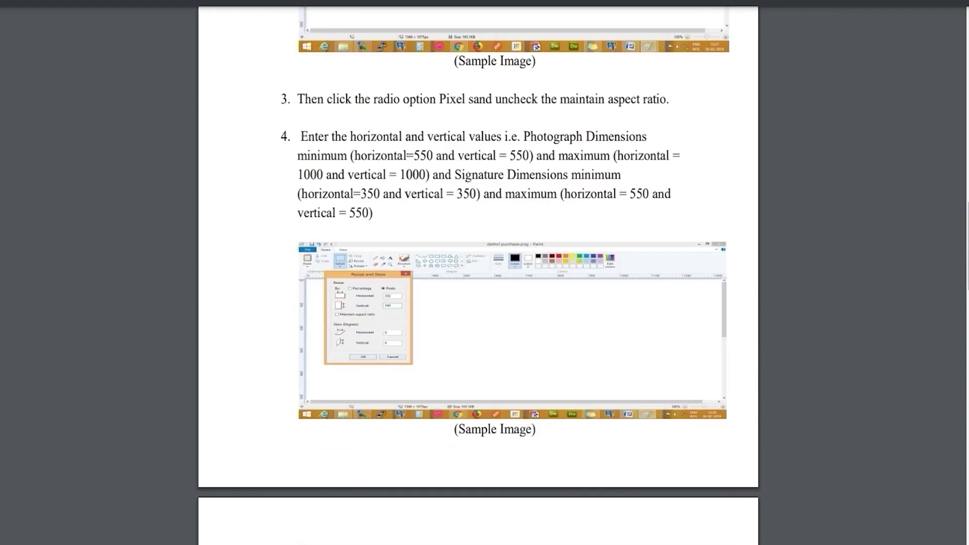
pyautogui.scroll(4, 478, 272)
pyautogui.scroll(-15, 478, 272)
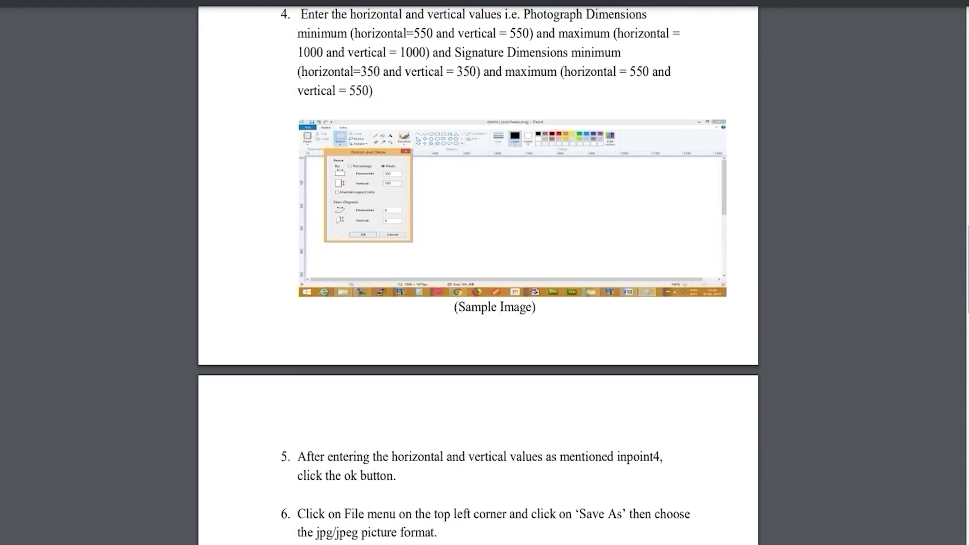
pyautogui.scroll(-10, 479, 273)
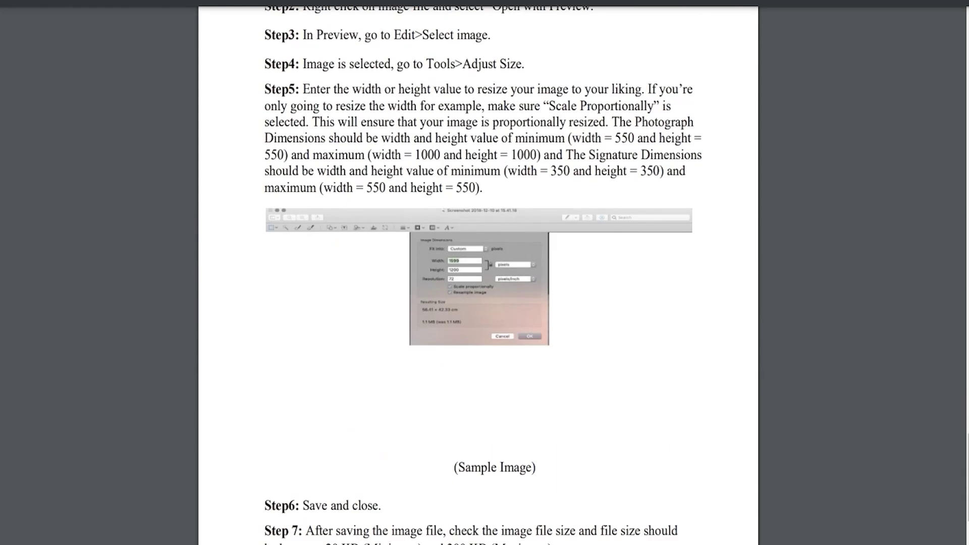
pyautogui.scroll(12, 478, 273)
pyautogui.scroll(7, 478, 273)
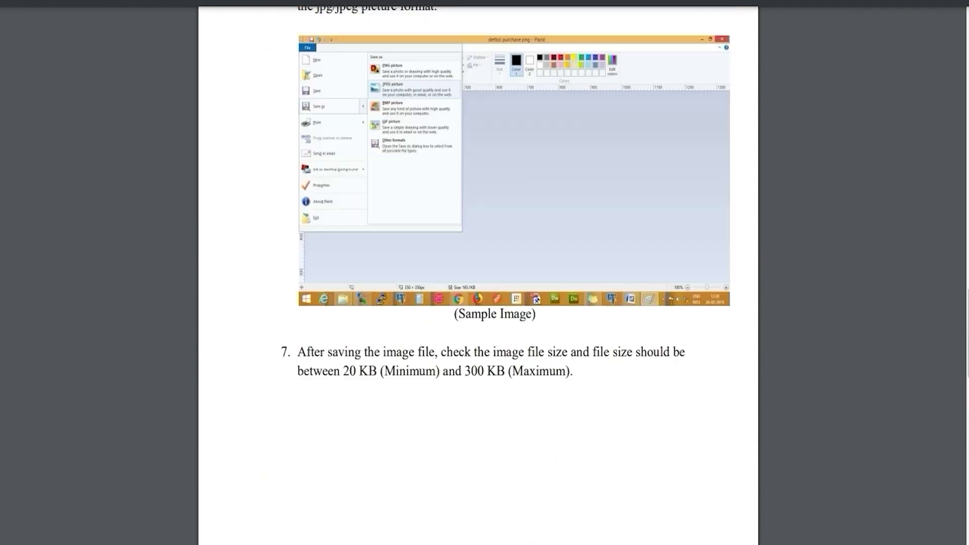
pyautogui.scroll(4, 479, 273)
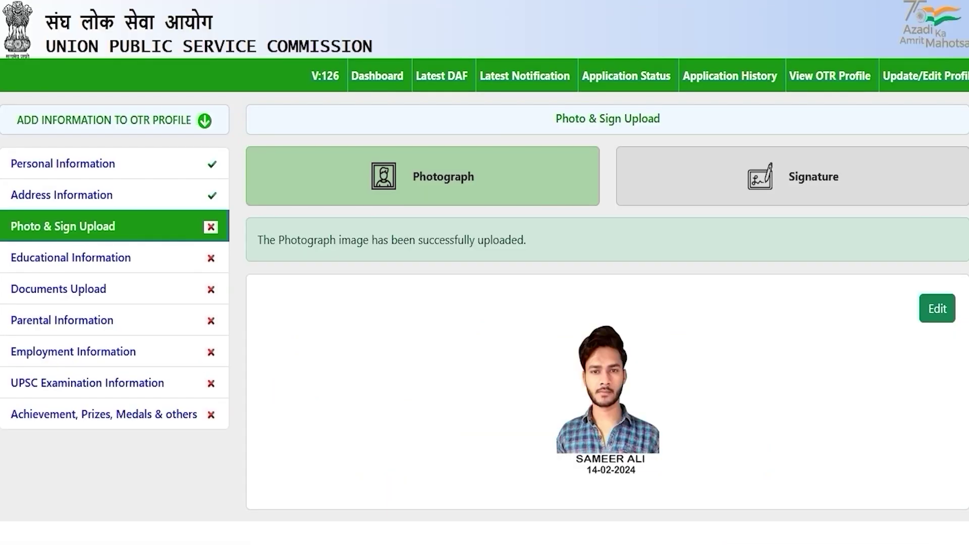
pyautogui.click(786, 178)
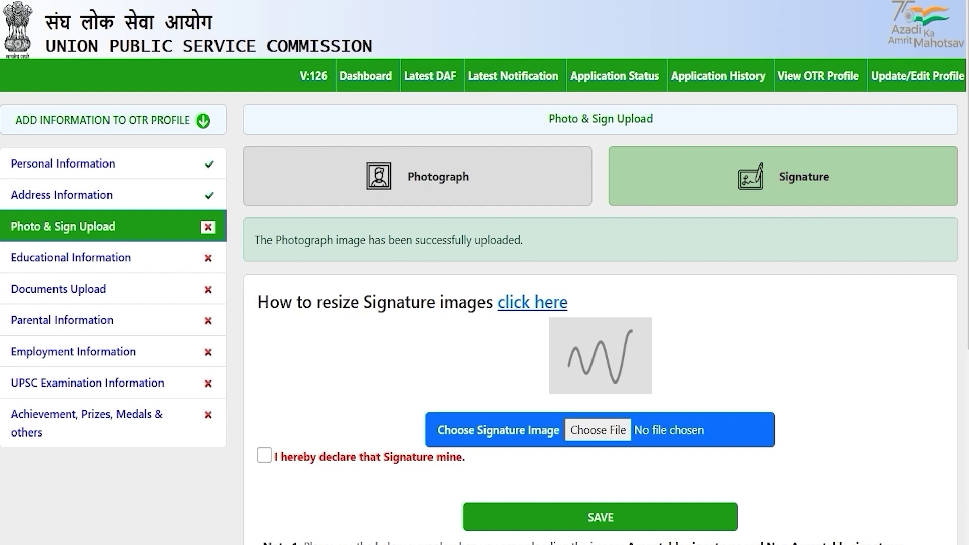
# Step: Review the signature dimension and file-size limits, then bring up the signature file chooser
pyautogui.scroll(-3, 600, 303)
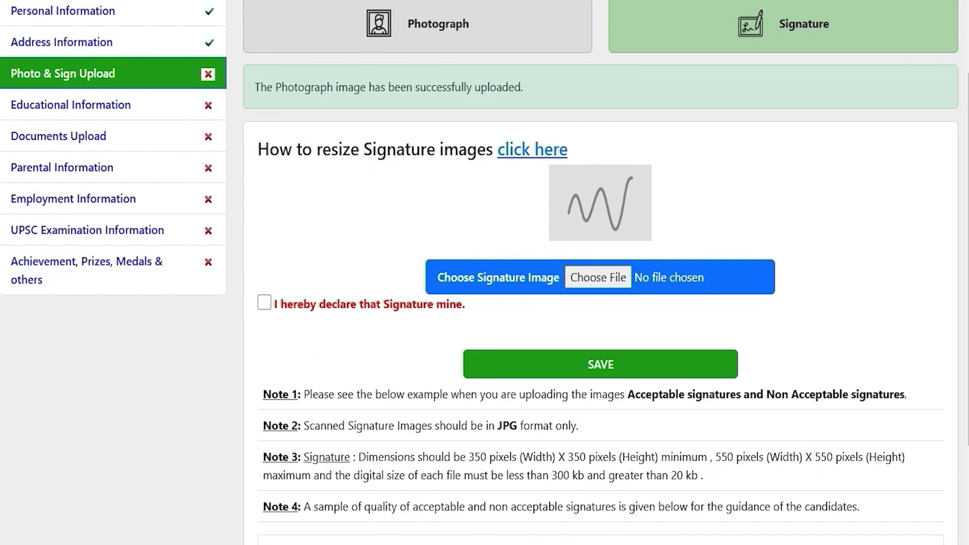
pyautogui.moveTo(498, 426); pyautogui.dragTo(509, 426)
pyautogui.scroll(-3, 500, 425)
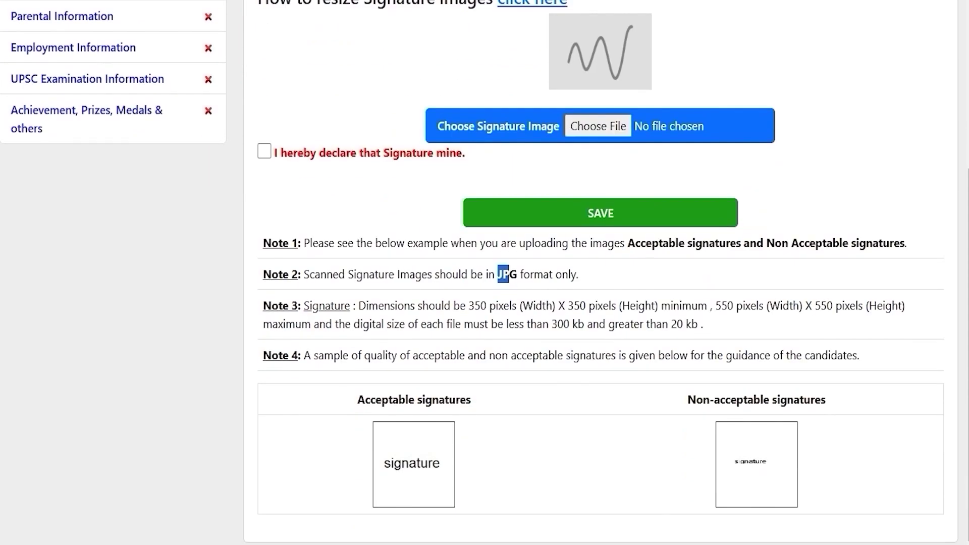
pyautogui.moveTo(474, 306); pyautogui.dragTo(812, 306)
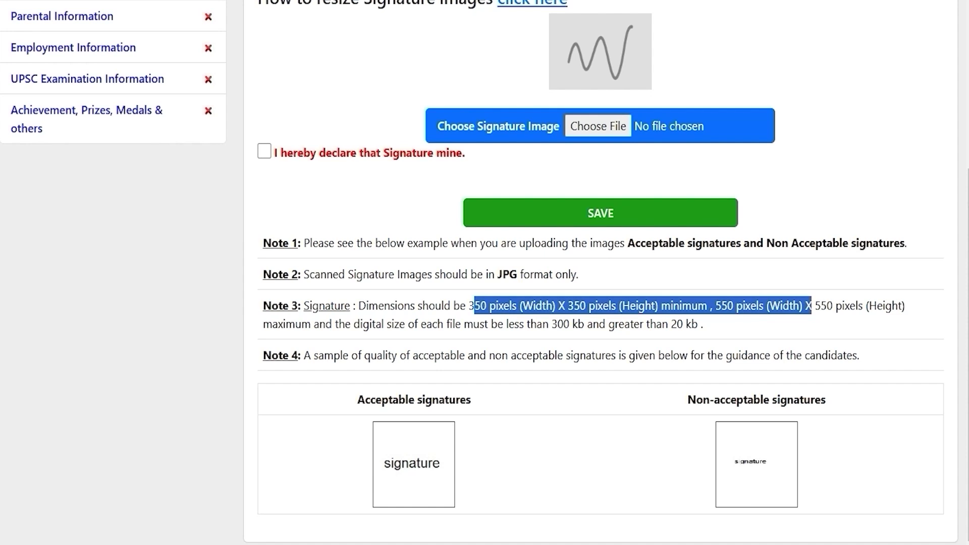
pyautogui.moveTo(552, 323); pyautogui.dragTo(682, 324)
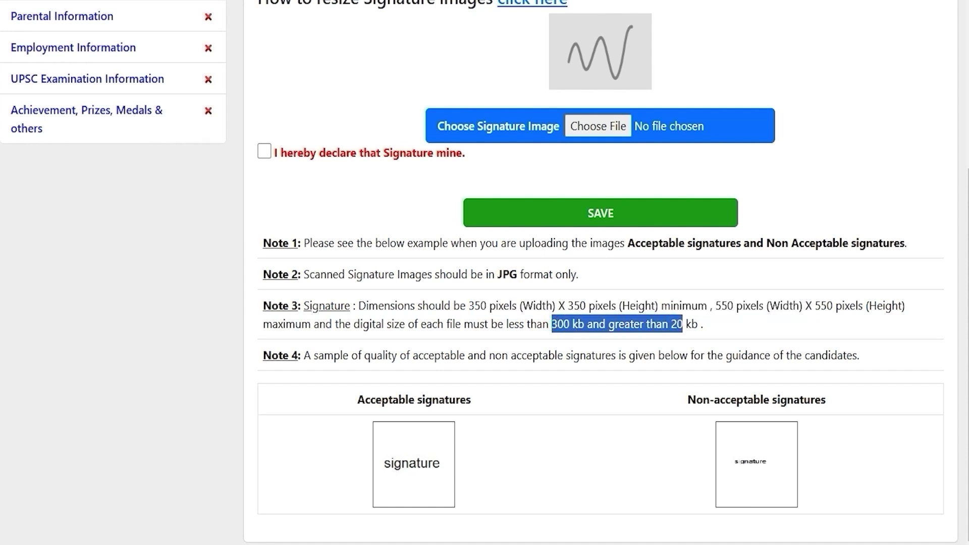
pyautogui.scroll(2, 601, 272)
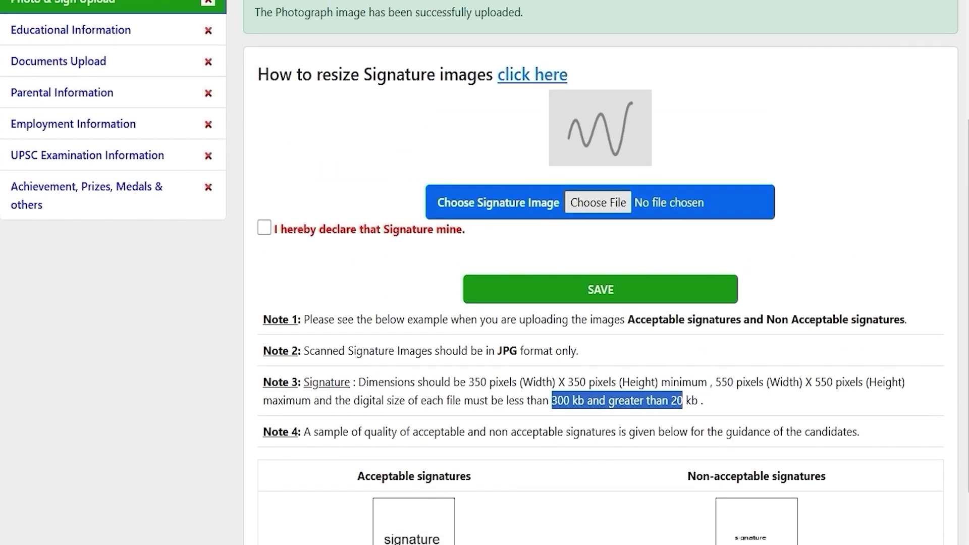
pyautogui.click(589, 202)
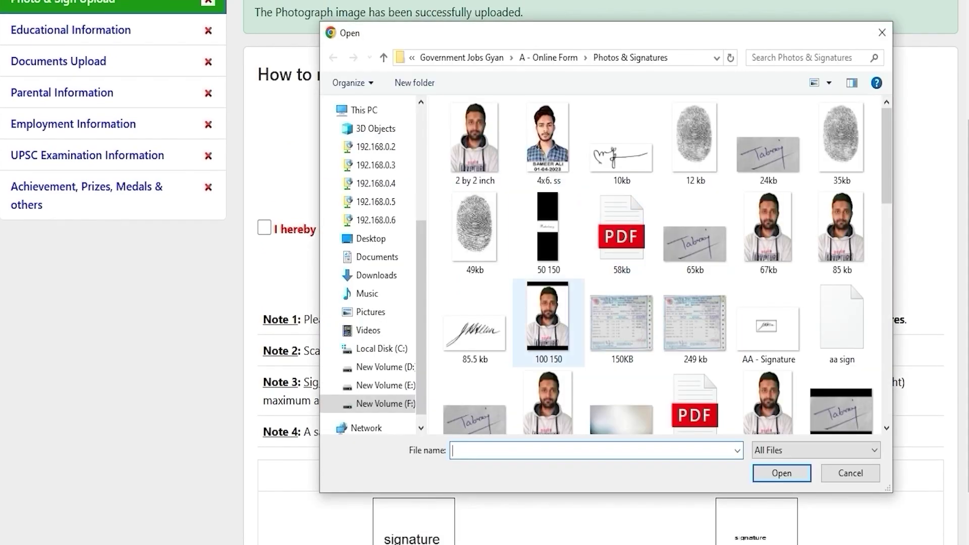
# Step: Choose ssc.jpg as the signature image, tick the signature declaration, and save it
pyautogui.scroll(-5, 623, 353)
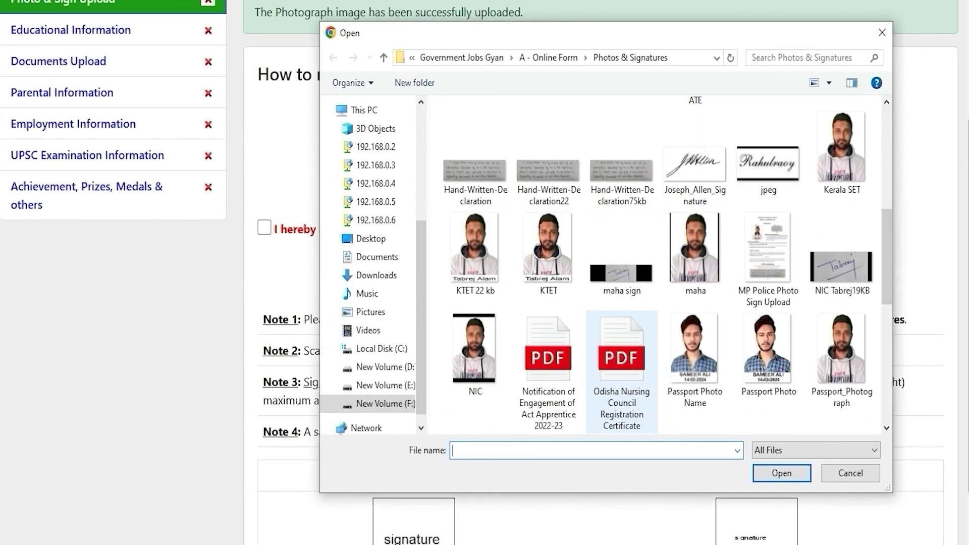
pyautogui.scroll(-5, 622, 353)
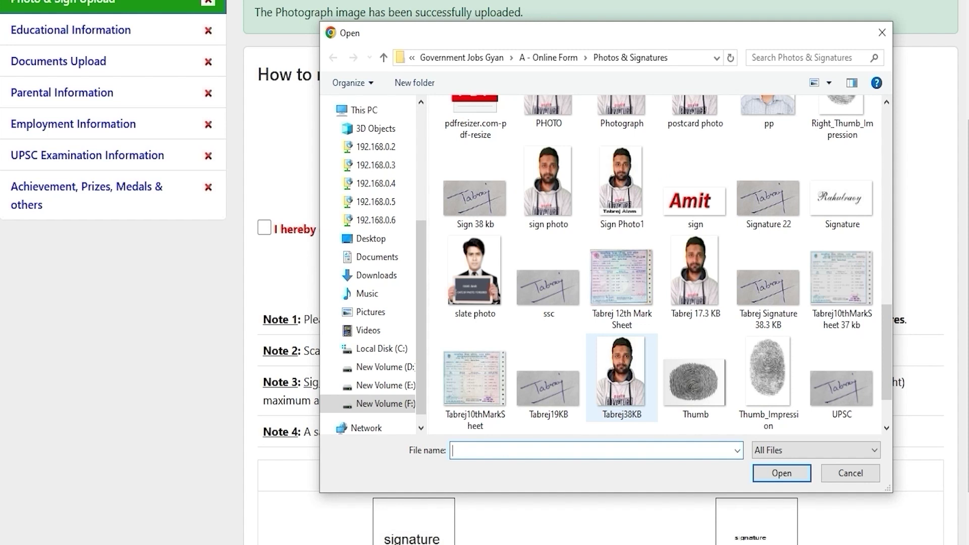
pyautogui.doubleClick(549, 288)
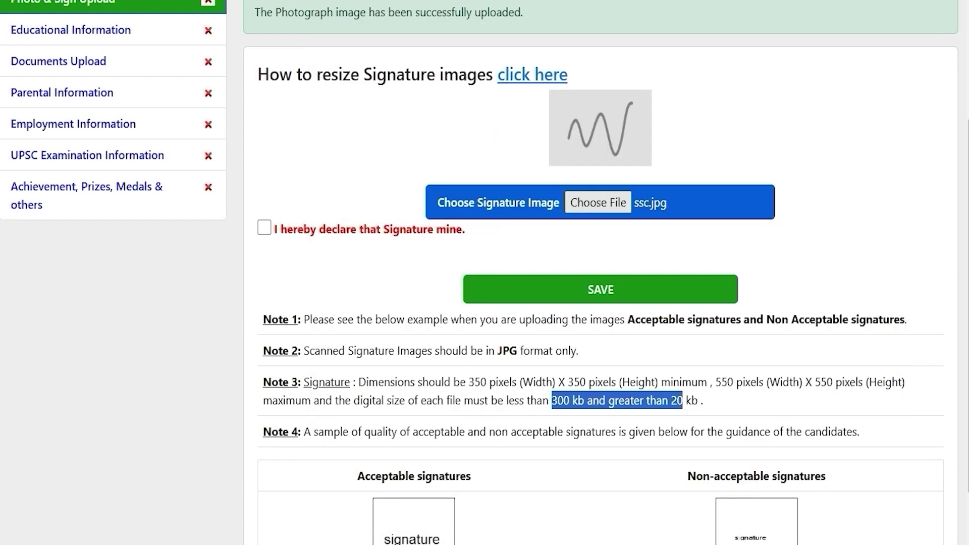
pyautogui.scroll(2, 585, 283)
pyautogui.click(265, 304)
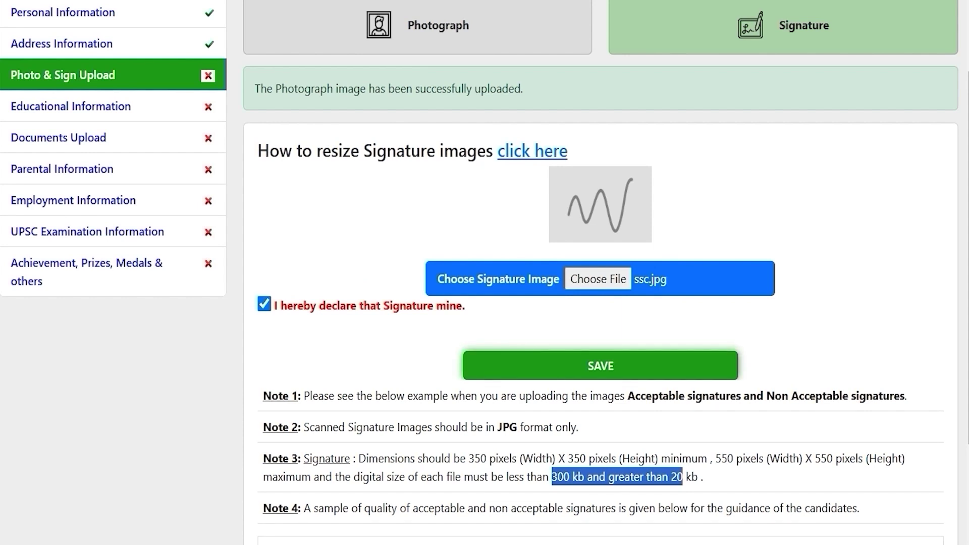
pyautogui.click(601, 366)
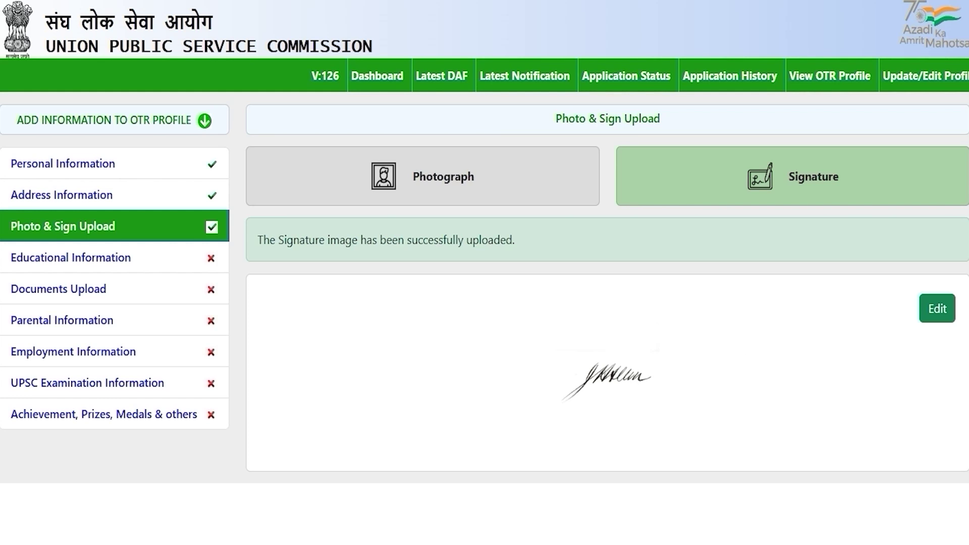
# Step: In Educational Information, enter the 10th or Equivalent class as First with 80% marks
pyautogui.click(71, 257)
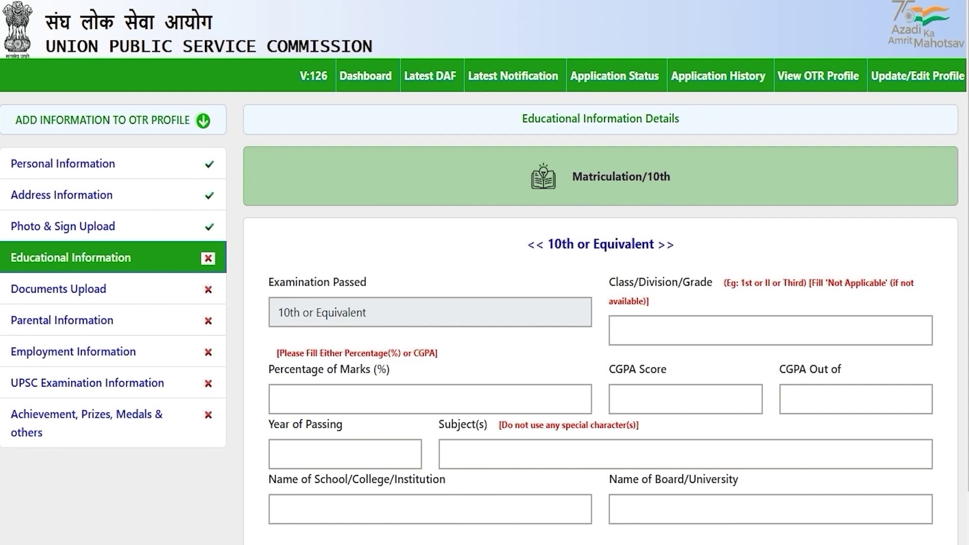
pyautogui.scroll(-1, 484, 273)
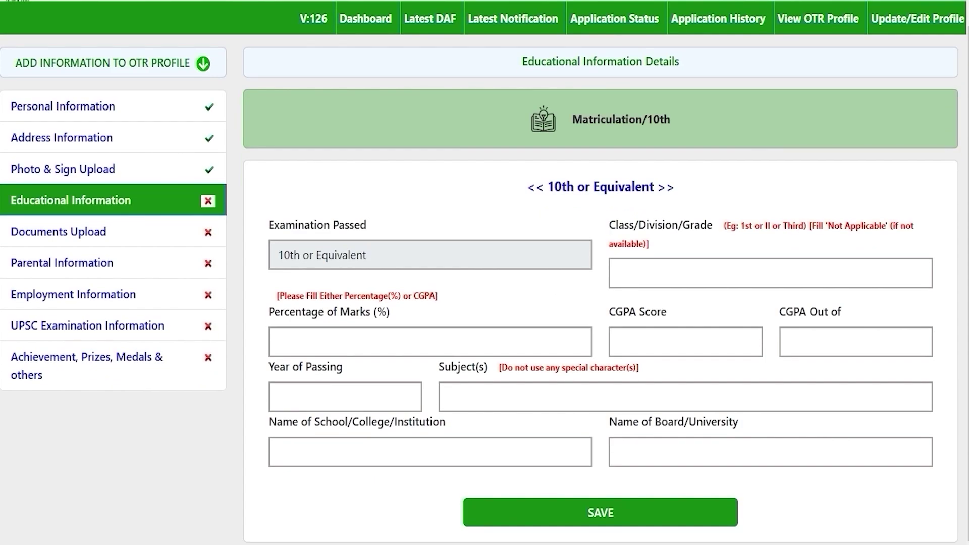
pyautogui.moveTo(553, 187); pyautogui.dragTo(641, 187)
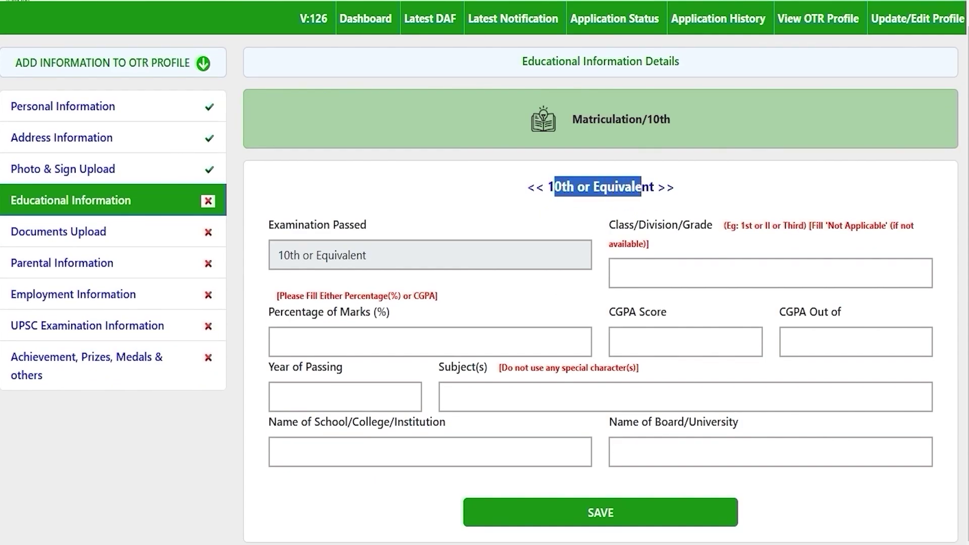
pyautogui.click(685, 275)
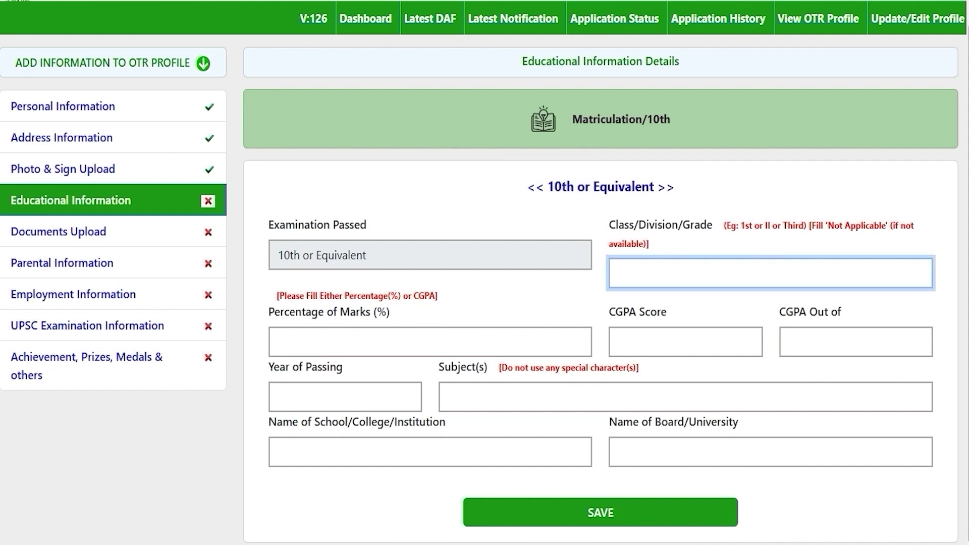
pyautogui.write('First')
pyautogui.click(392, 340)
pyautogui.write('8')
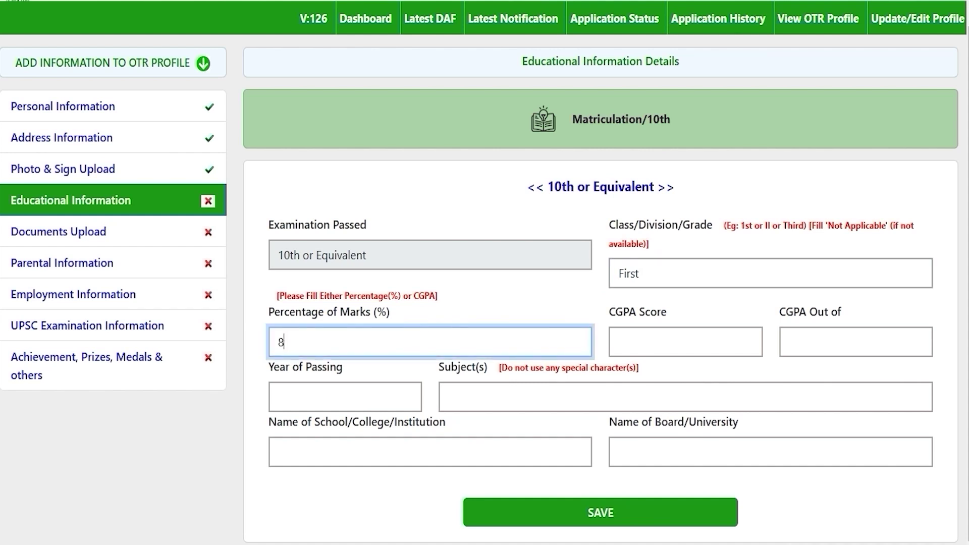
pyautogui.write('0')
pyautogui.click(685, 342)
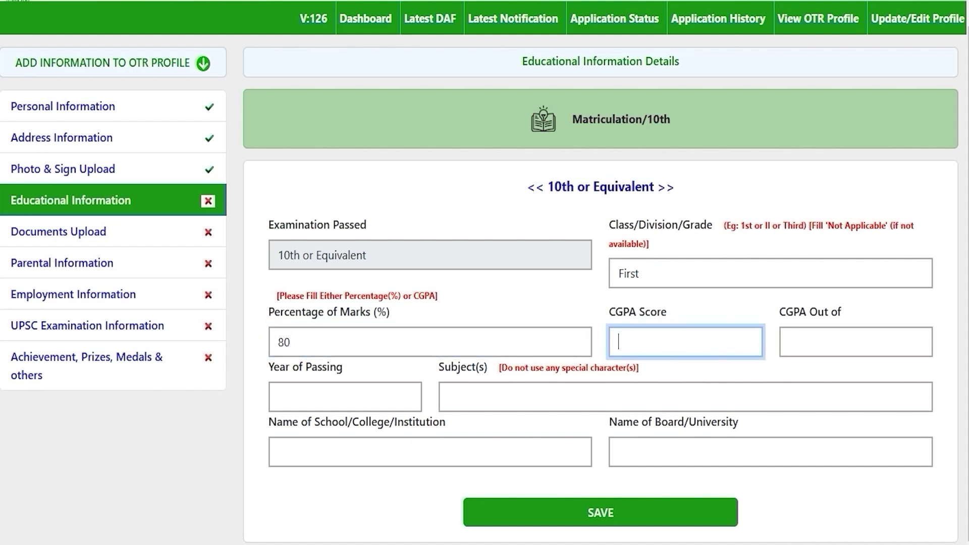
# Step: Fill in the 10th year of passing, add Phy to the subjects, and enter school JIC and board CBSE
pyautogui.click(336, 394)
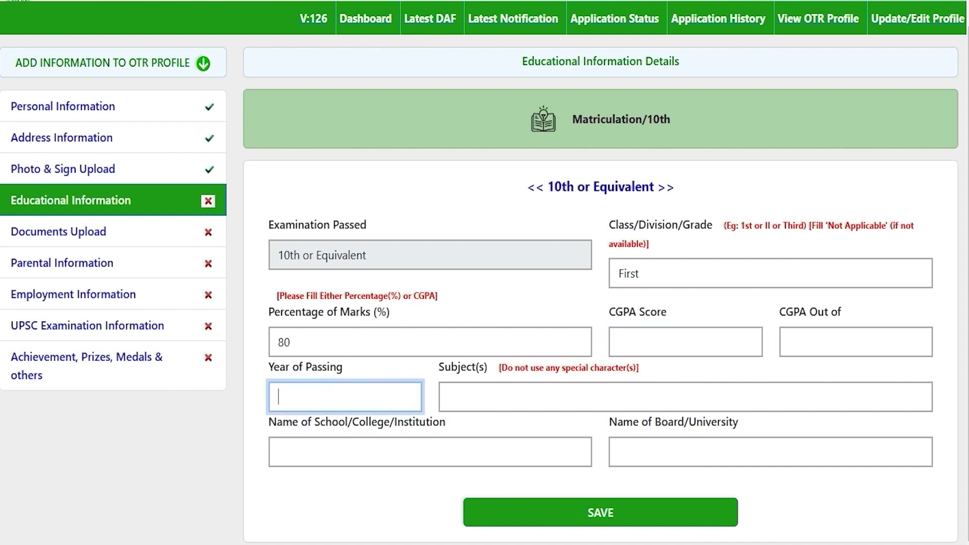
pyautogui.write('2020')
pyautogui.click(524, 395)
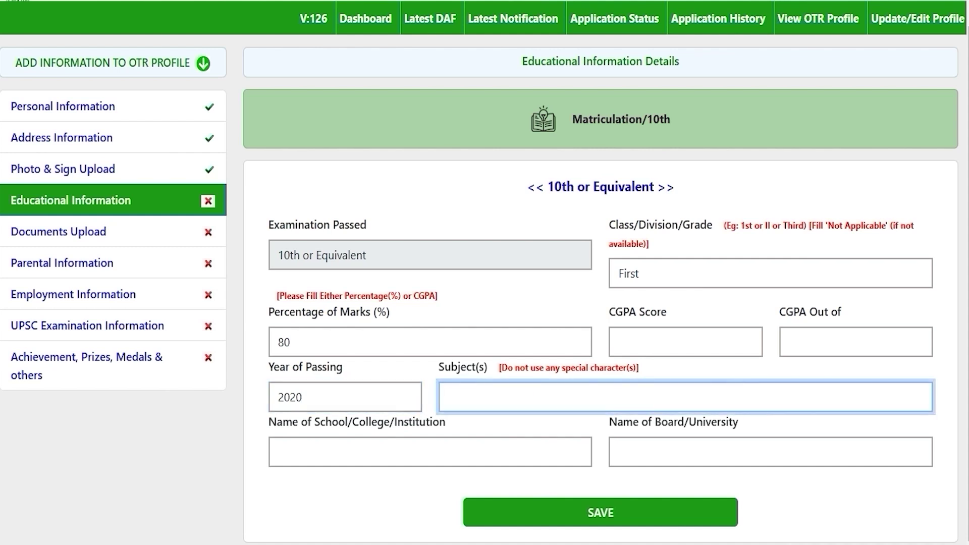
pyautogui.write('Phy')
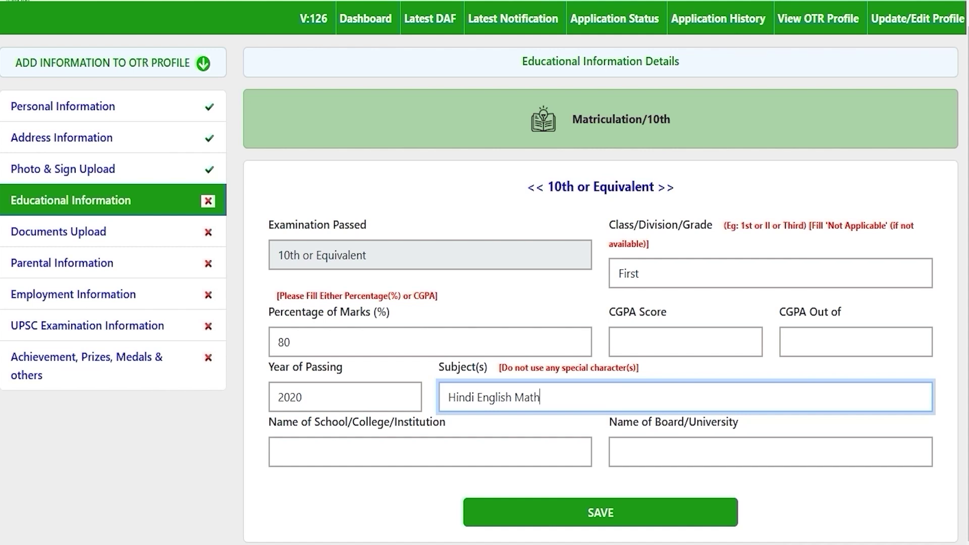
pyautogui.click(474, 396)
pyautogui.click(546, 397)
pyautogui.click(376, 450)
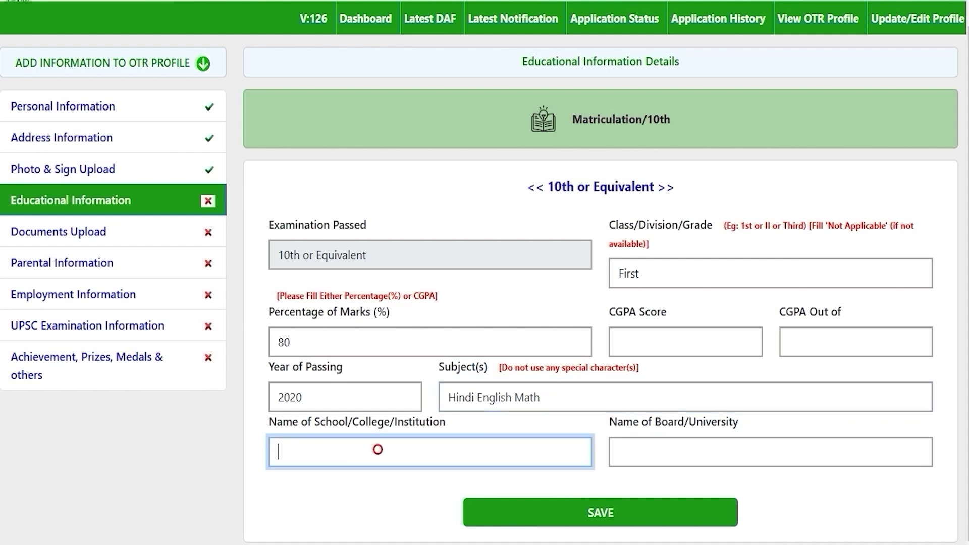
pyautogui.write('JIC')
pyautogui.click(690, 458)
pyautogui.write('CBSE')
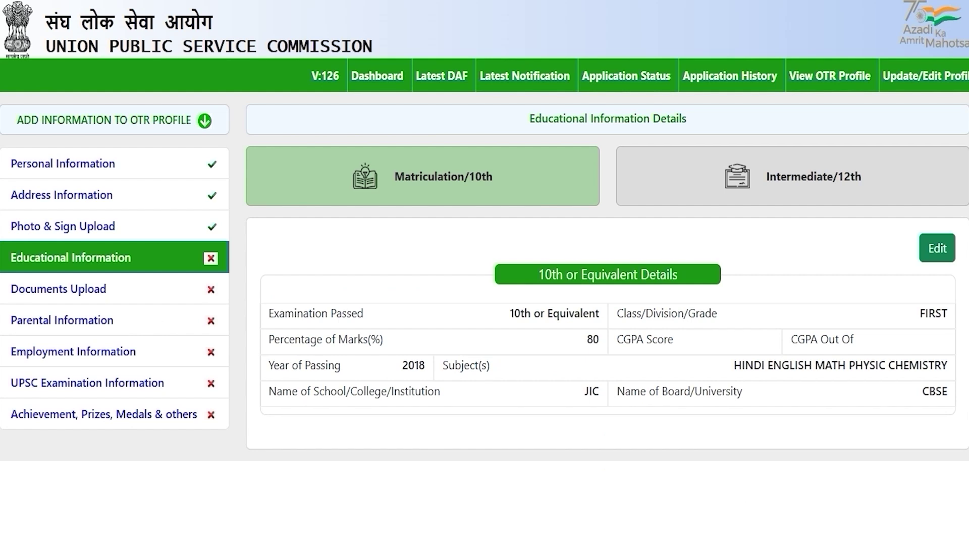
# Step: Switch to the Intermediate/12th form and set the 12th or Equivalent status to Completed
pyautogui.click(783, 181)
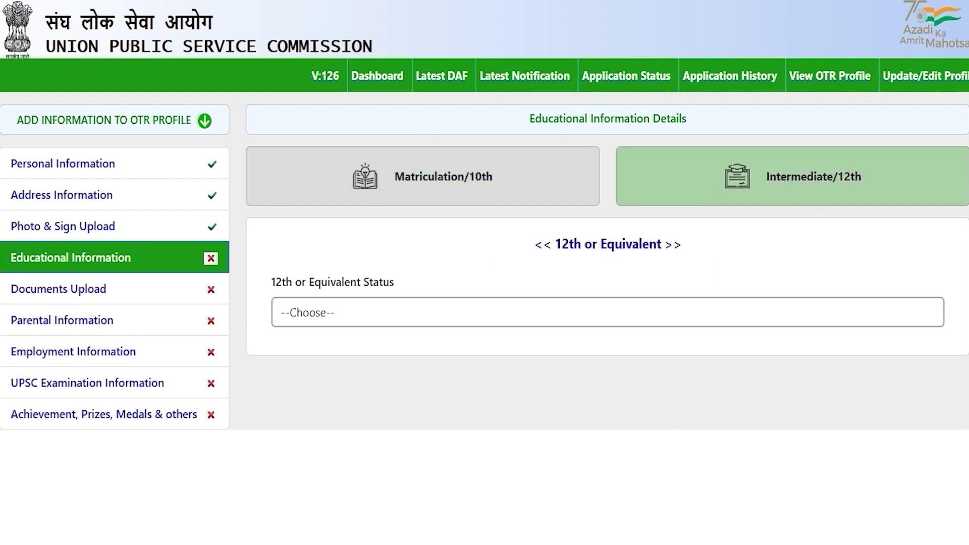
pyautogui.click(345, 310)
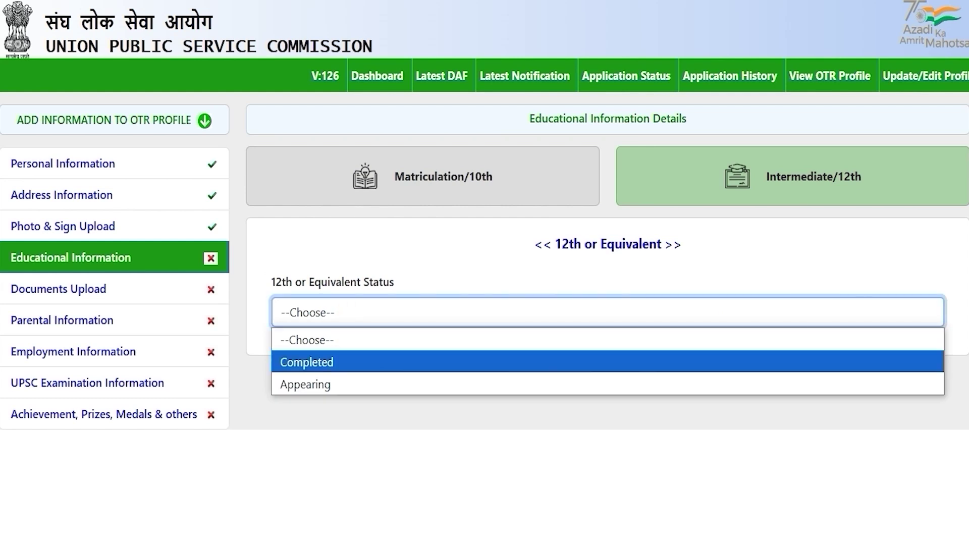
pyautogui.click(335, 360)
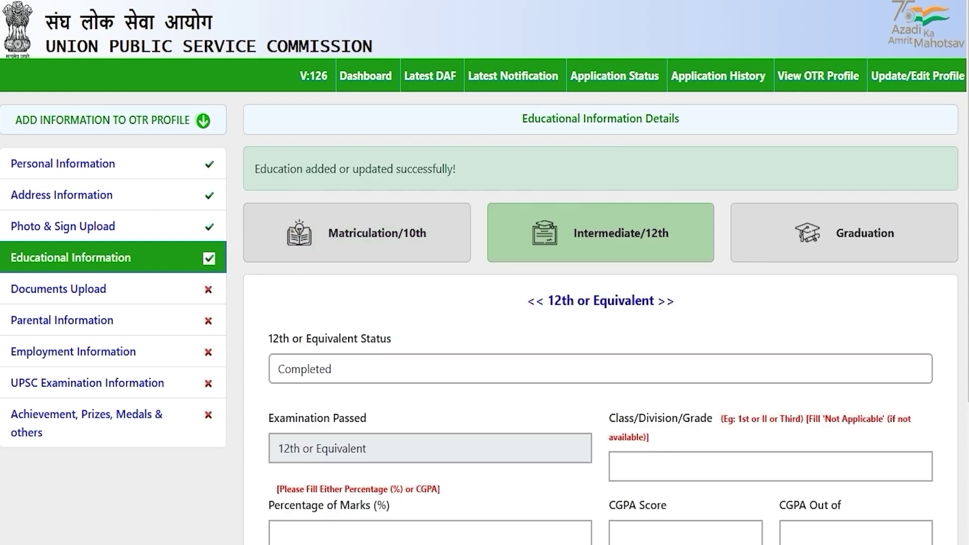
pyautogui.click(345, 369)
pyautogui.click(303, 439)
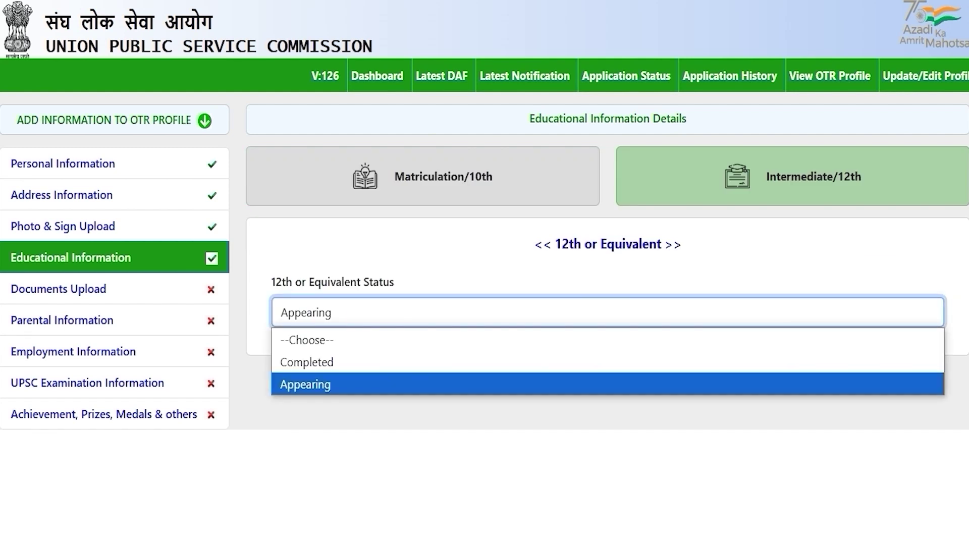
pyautogui.click(331, 362)
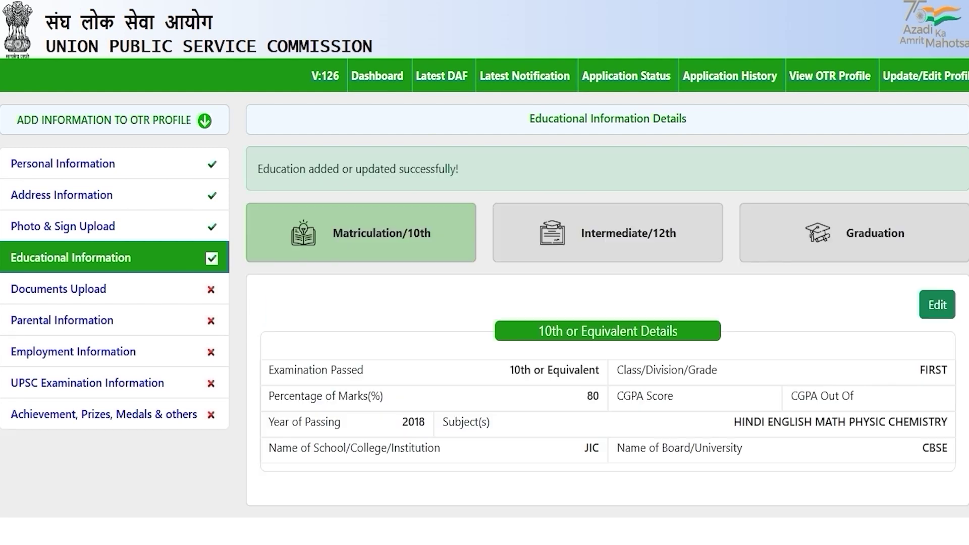
pyautogui.click(608, 233)
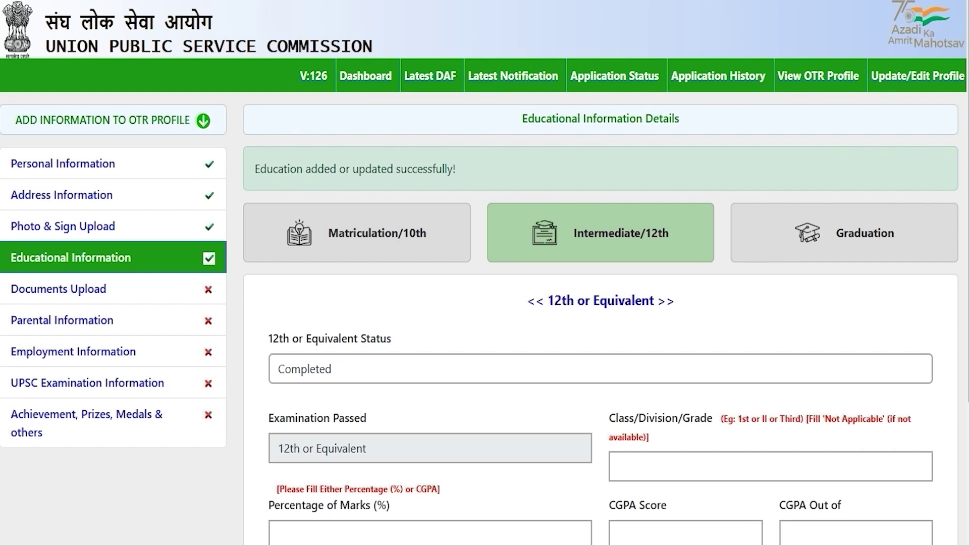
# Step: Enter the 12th class as First, 80% marks and year of passing 2020
pyautogui.scroll(-3, 485, 273)
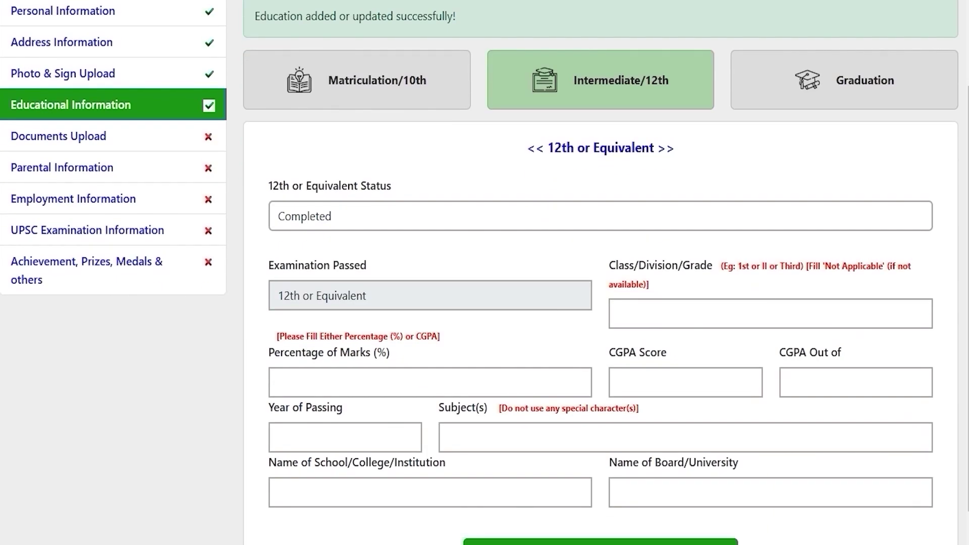
pyautogui.scroll(-1, 485, 272)
pyautogui.click(638, 271)
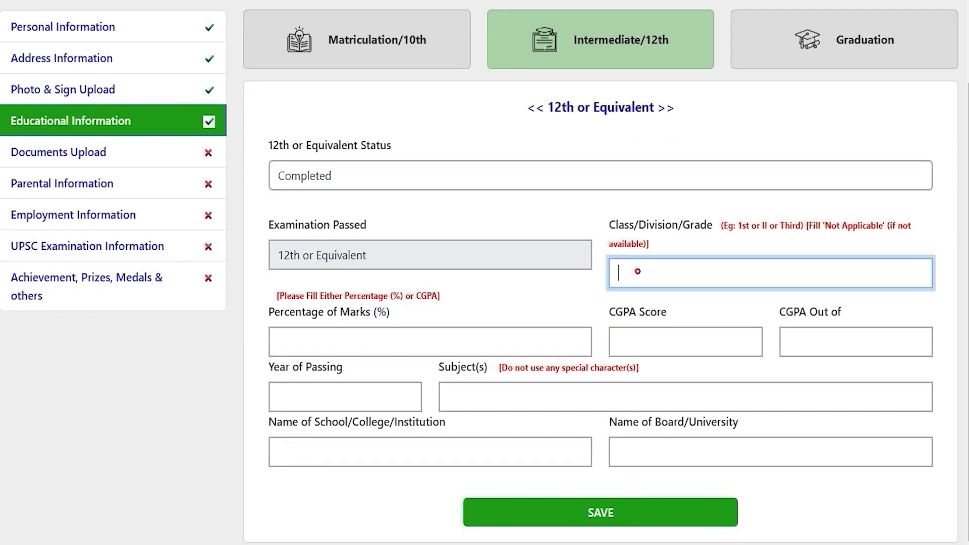
pyautogui.write('First')
pyautogui.click(479, 333)
pyautogui.write('80')
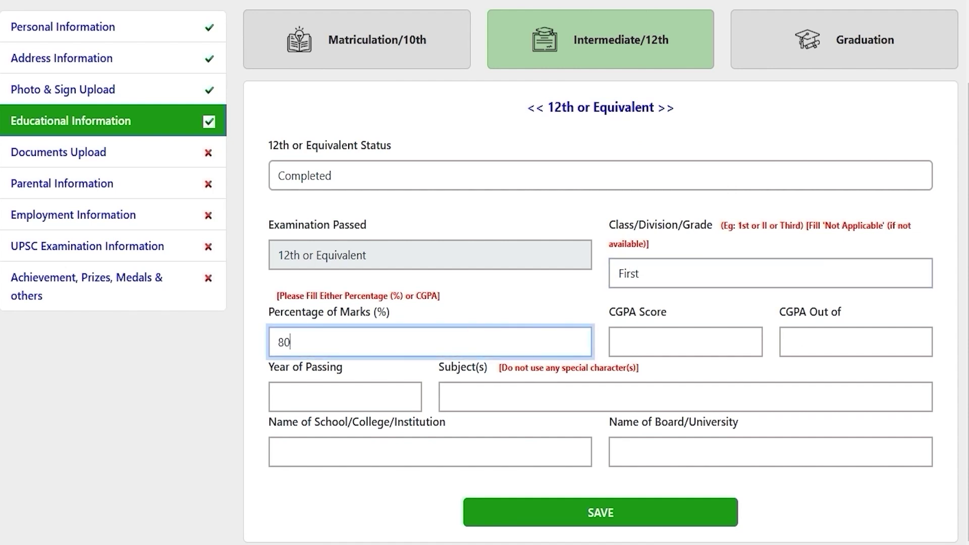
pyautogui.click(647, 346)
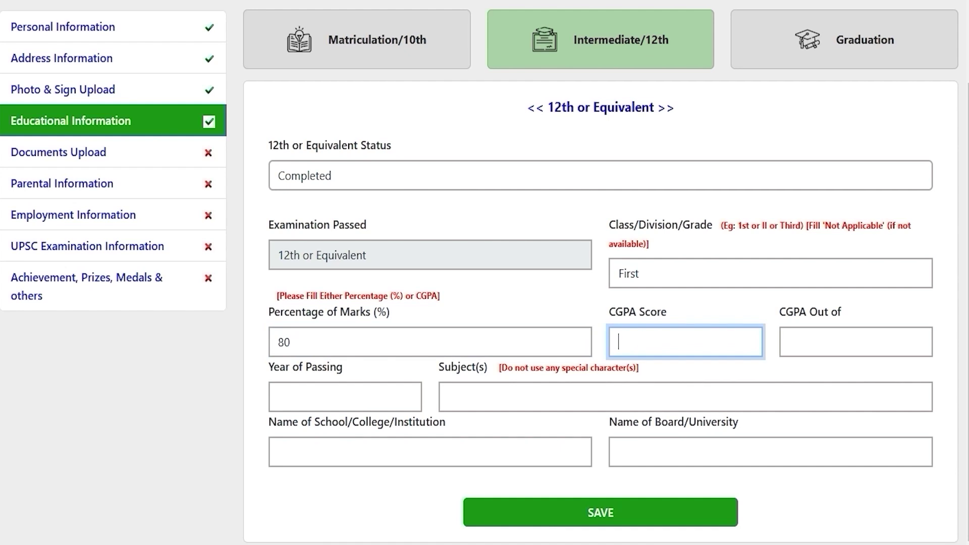
pyautogui.click(335, 394)
pyautogui.write('2020')
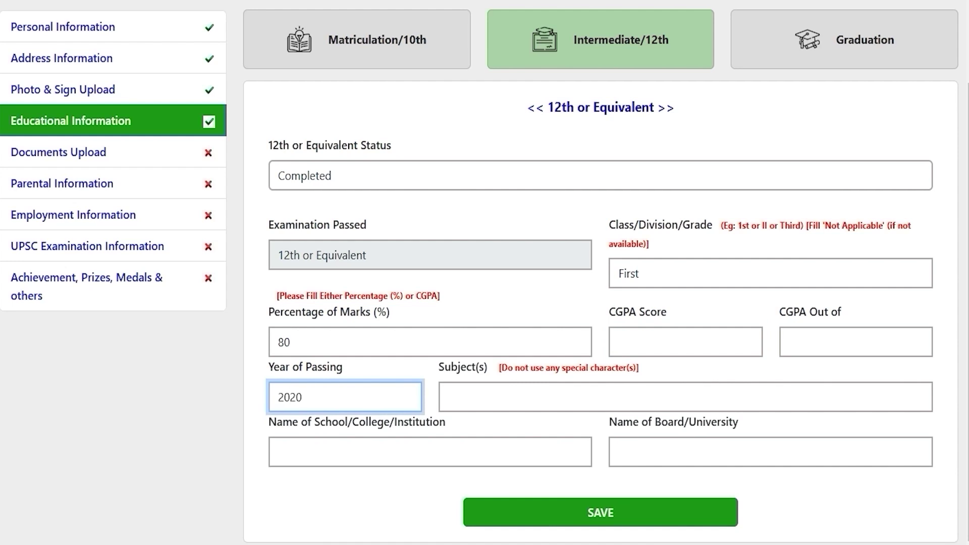
# Step: Enter 12th subjects Hindi English Math, school JIC and board CBSE, then save the details
pyautogui.click(492, 402)
pyautogui.write('Hindi')
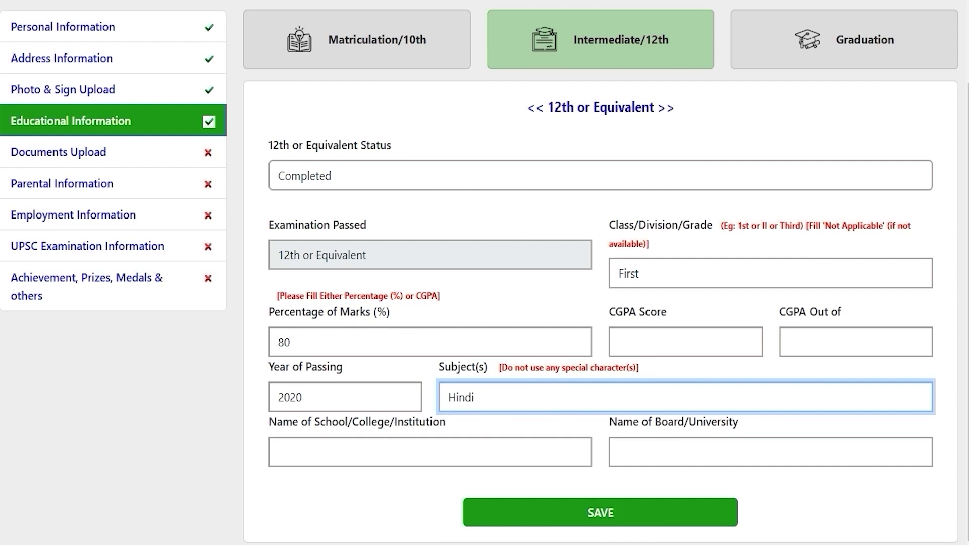
pyautogui.write('English Math')
pyautogui.click(436, 452)
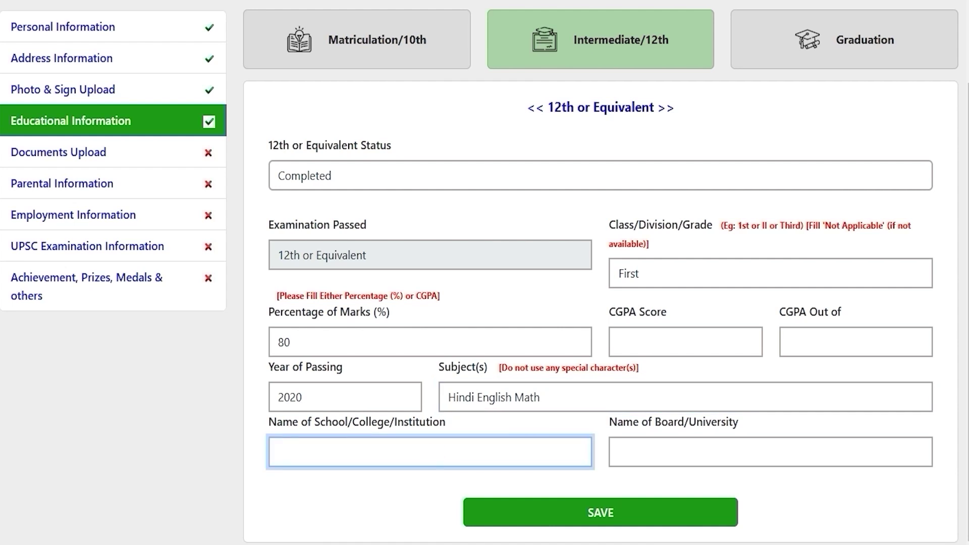
pyautogui.write('JIC')
pyautogui.click(656, 456)
pyautogui.write('CBSE')
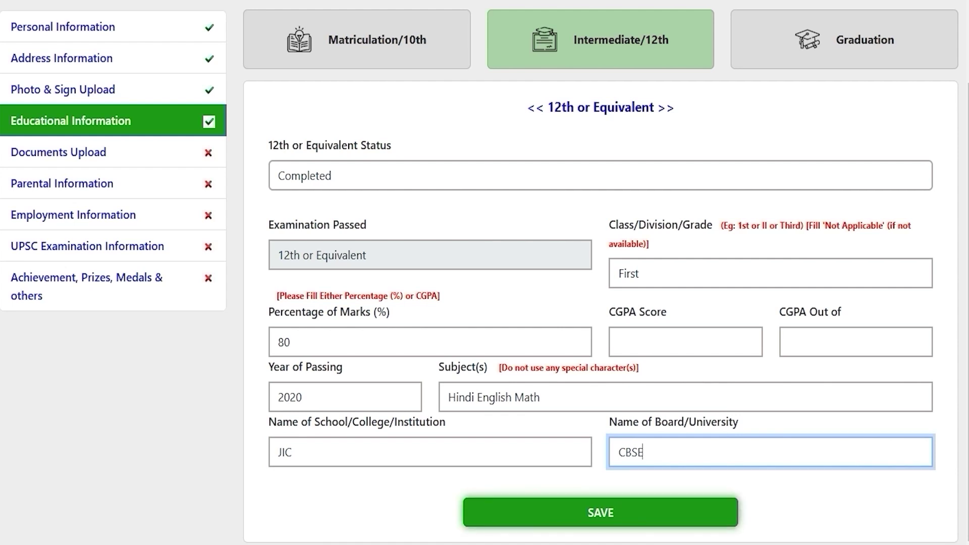
pyautogui.click(601, 513)
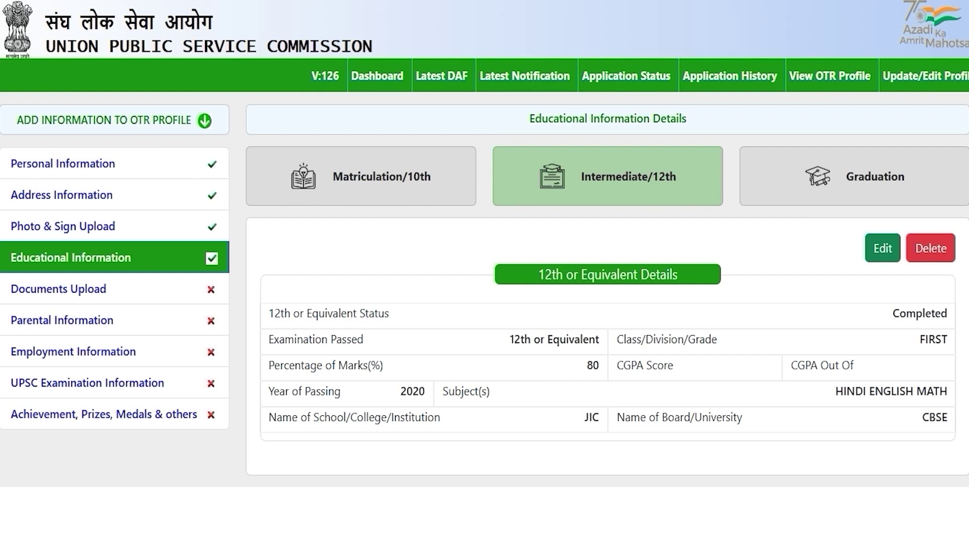
# Step: Open the Graduation form under Educational Information Details
pyautogui.click(866, 170)
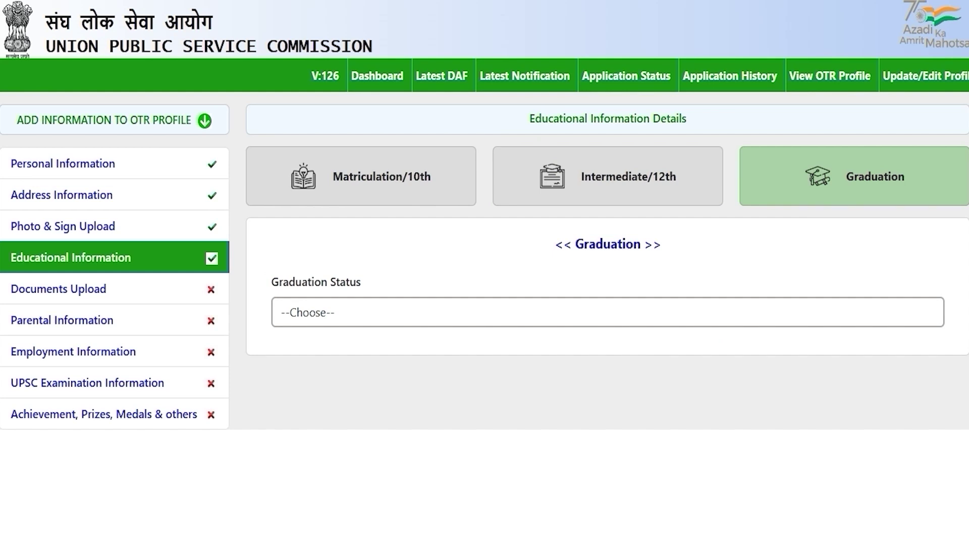
# Step: Mark graduation as Completed with Medical stream and B.A. degree
pyautogui.click(349, 317)
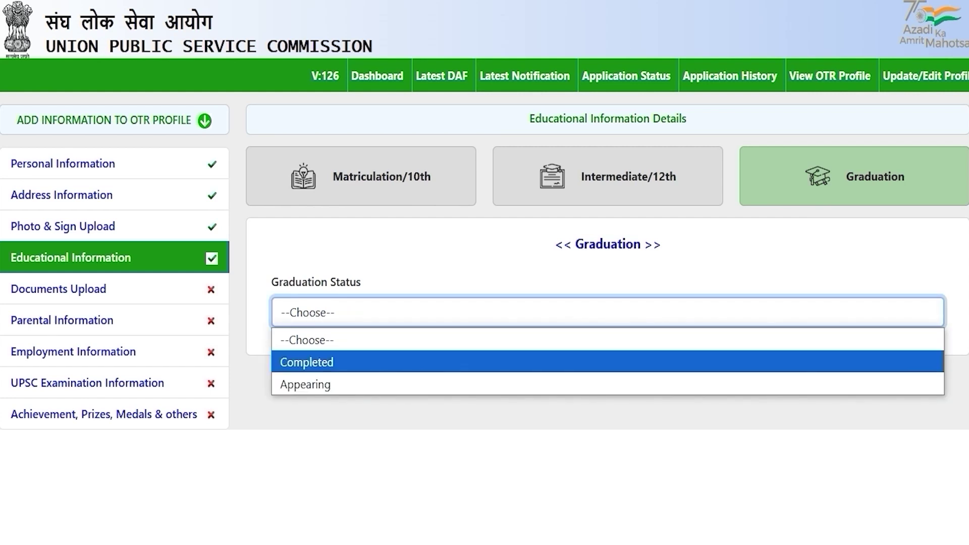
pyautogui.click(329, 361)
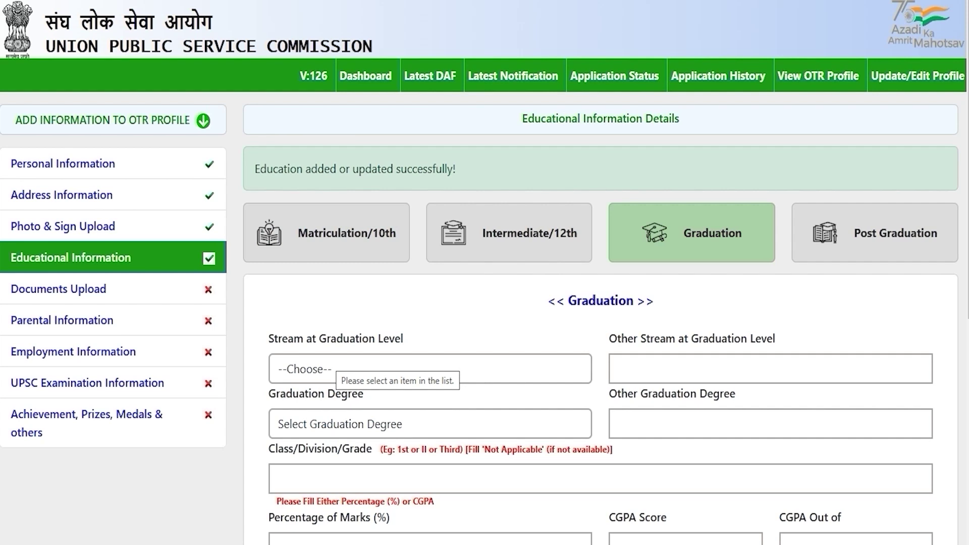
pyautogui.scroll(-4, 601, 303)
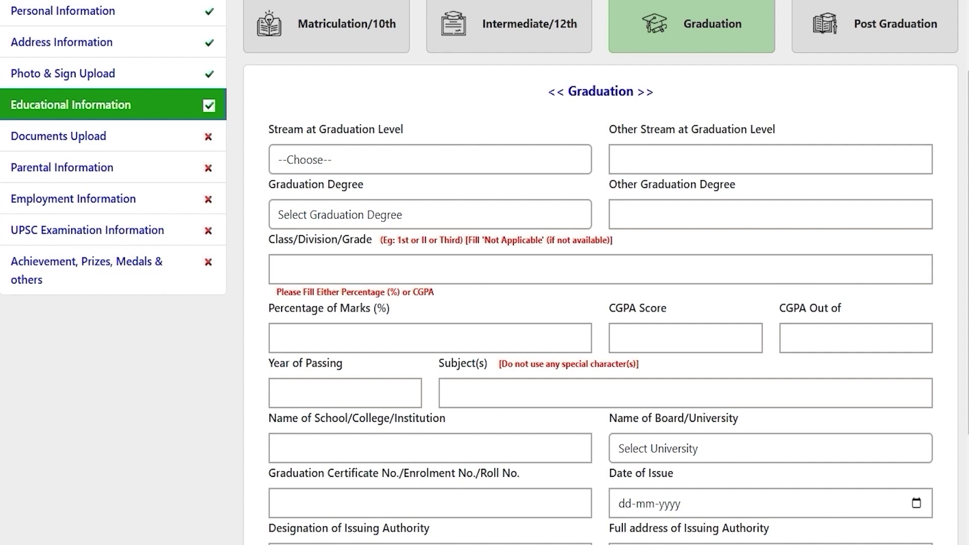
pyautogui.click(379, 153)
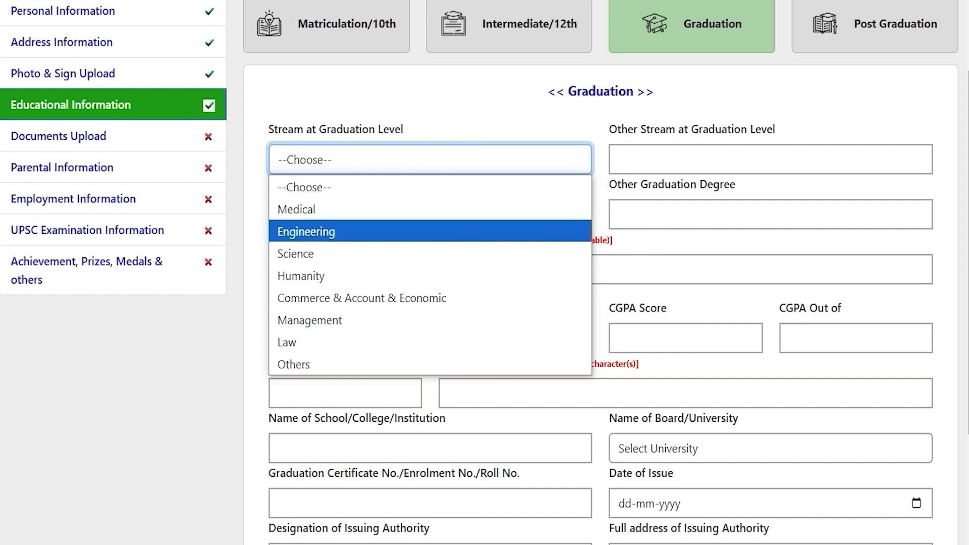
pyautogui.click(379, 210)
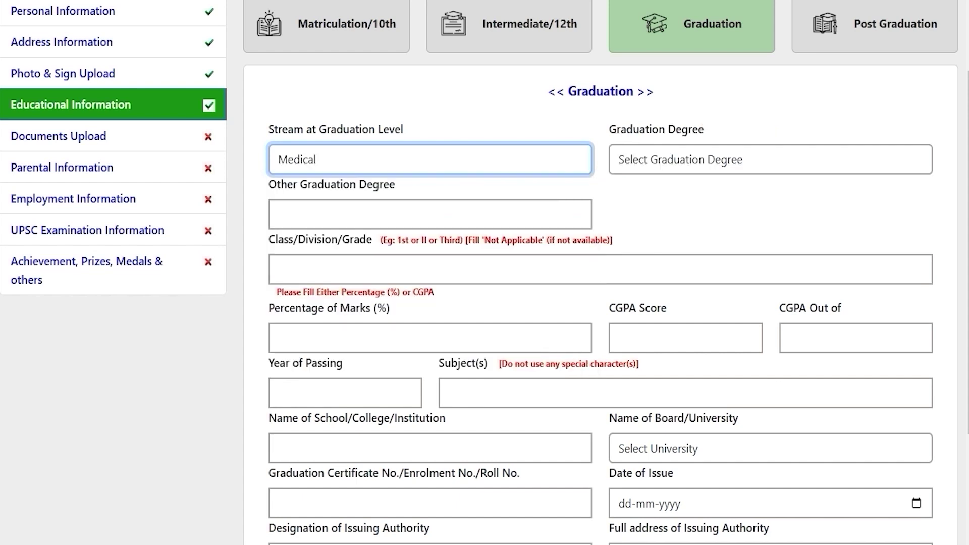
pyautogui.click(657, 158)
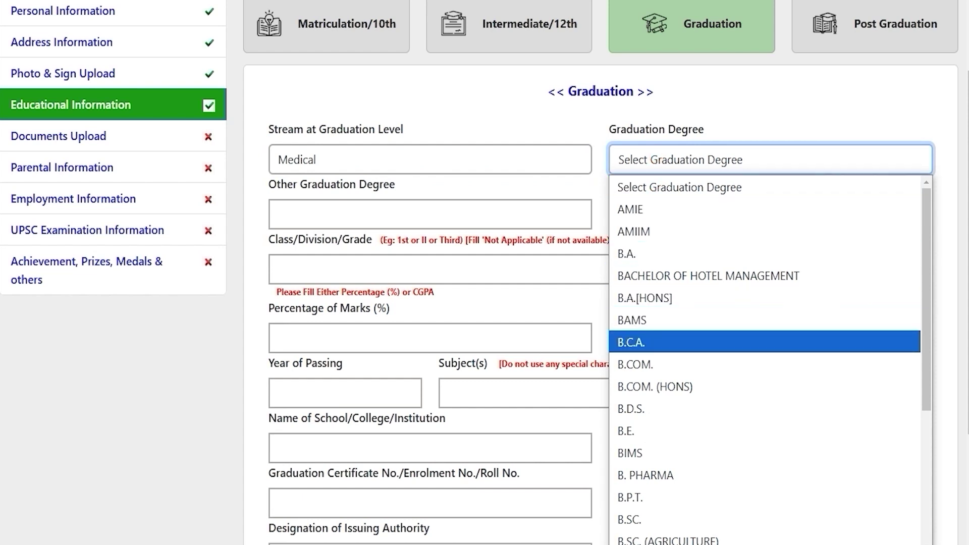
pyautogui.click(627, 254)
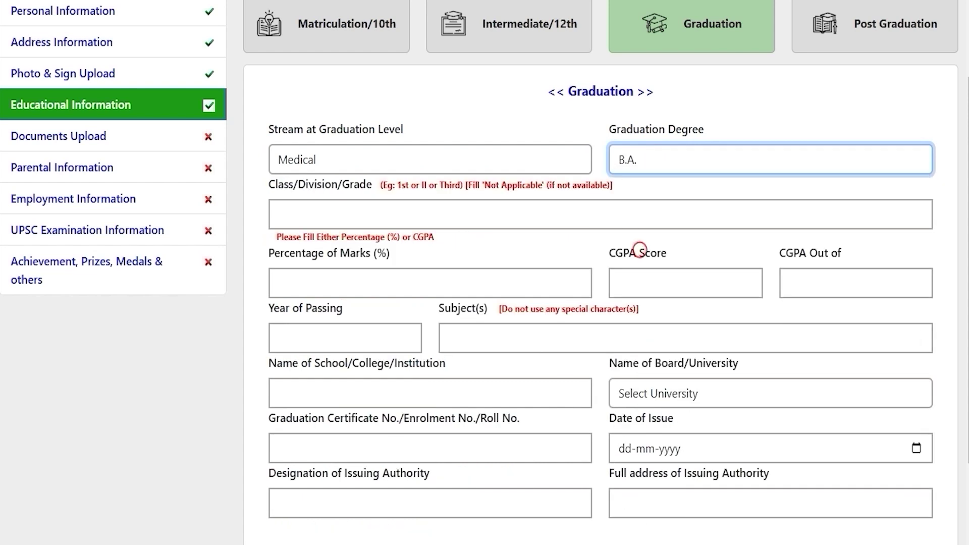
# Step: Enter graduation class First and 80 percent marks
pyautogui.click(278, 214)
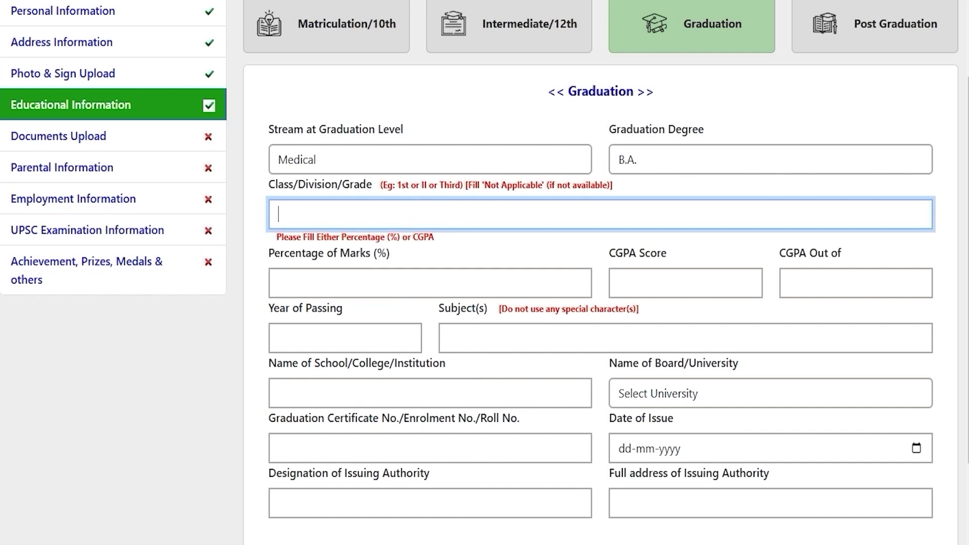
pyautogui.write('First')
pyautogui.click(354, 276)
pyautogui.write('80')
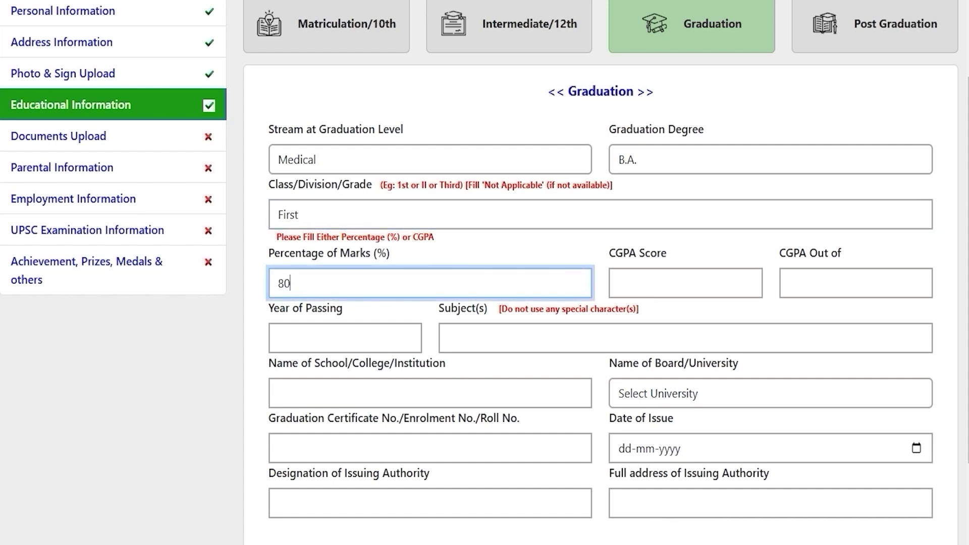
# Step: Enter graduation year 2024, subjects Hindi English and institution JIC
pyautogui.scroll(-2, 354, 303)
pyautogui.click(335, 253)
pyautogui.write('2024')
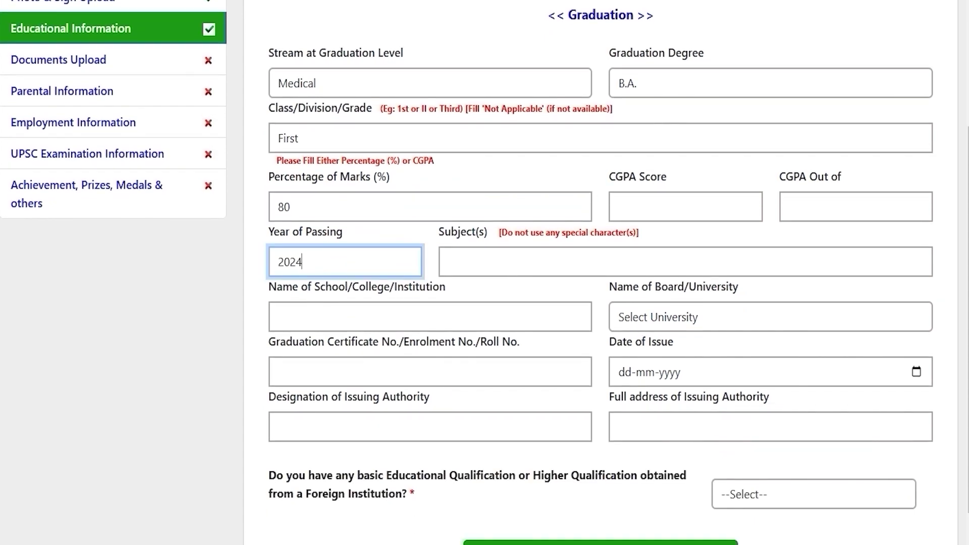
pyautogui.click(487, 250)
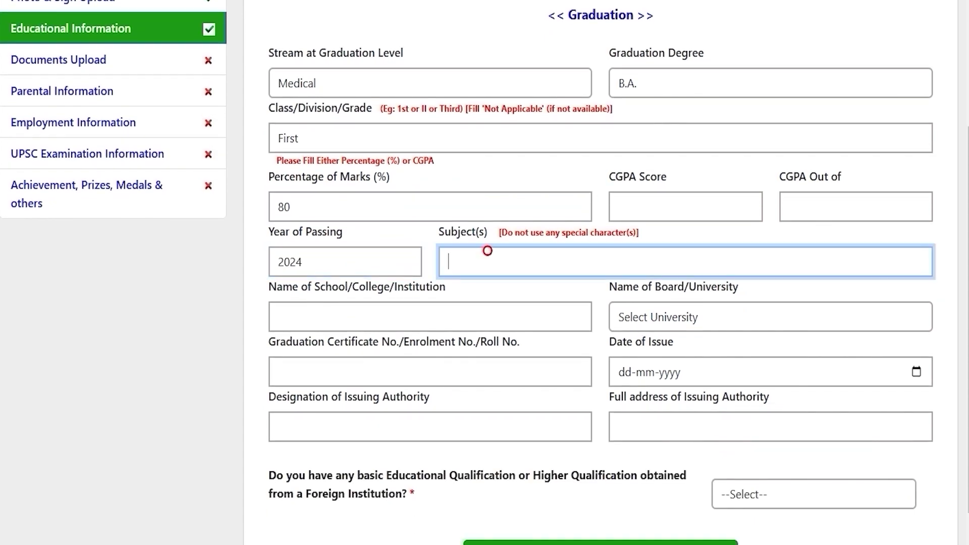
pyautogui.write('Hindi English')
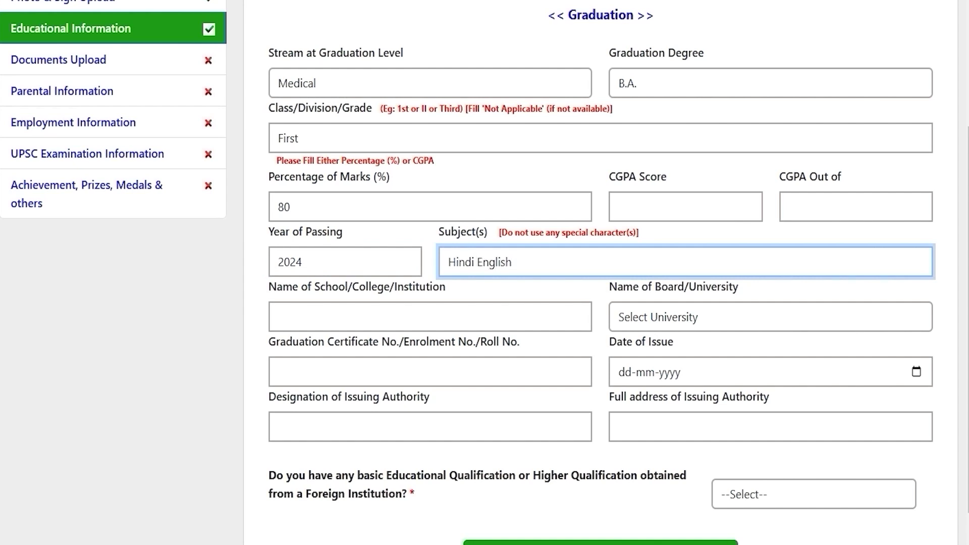
pyautogui.click(417, 316)
pyautogui.write('JIC')
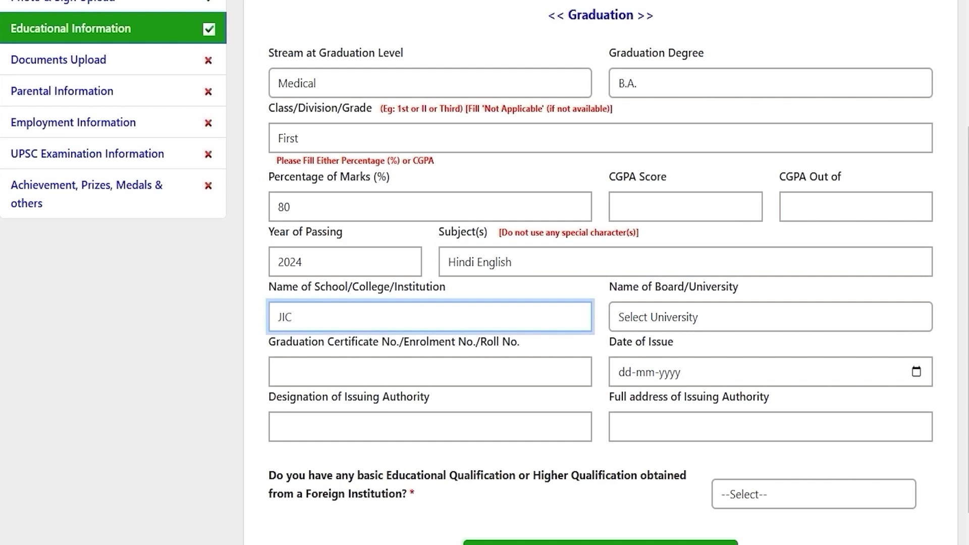
# Step: Choose Bangalore University, enter the certificate number and set issue date 20-12-2024
pyautogui.click(686, 315)
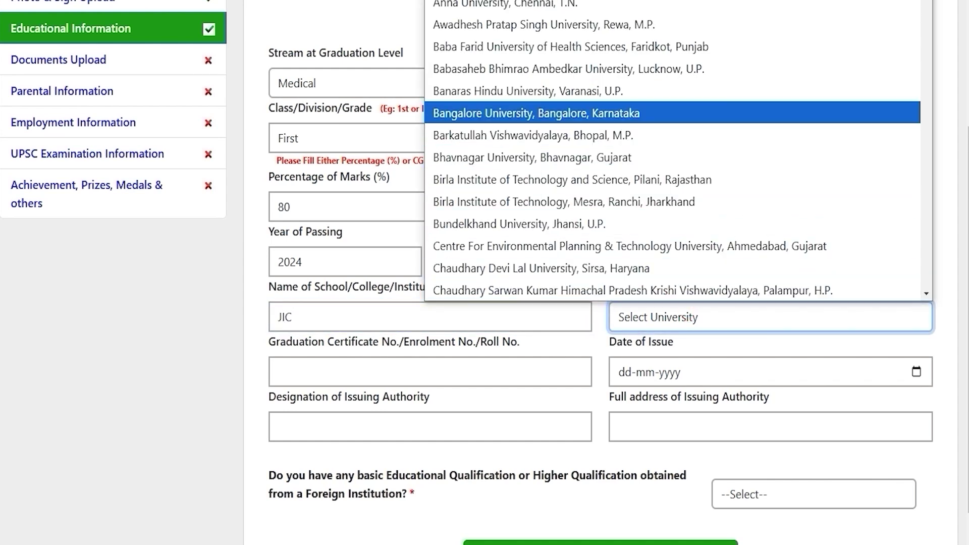
pyautogui.click(512, 112)
pyautogui.click(360, 365)
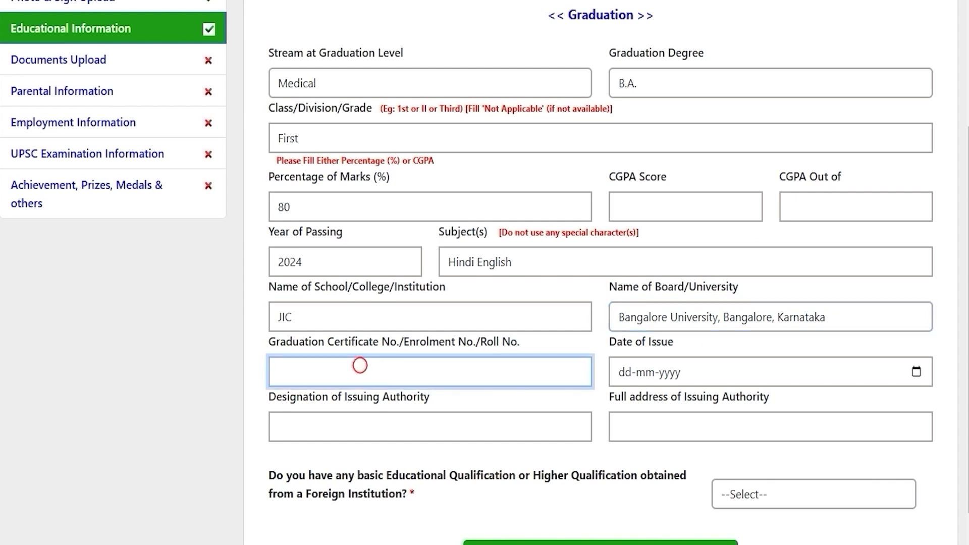
pyautogui.write('748596')
pyautogui.click(916, 372)
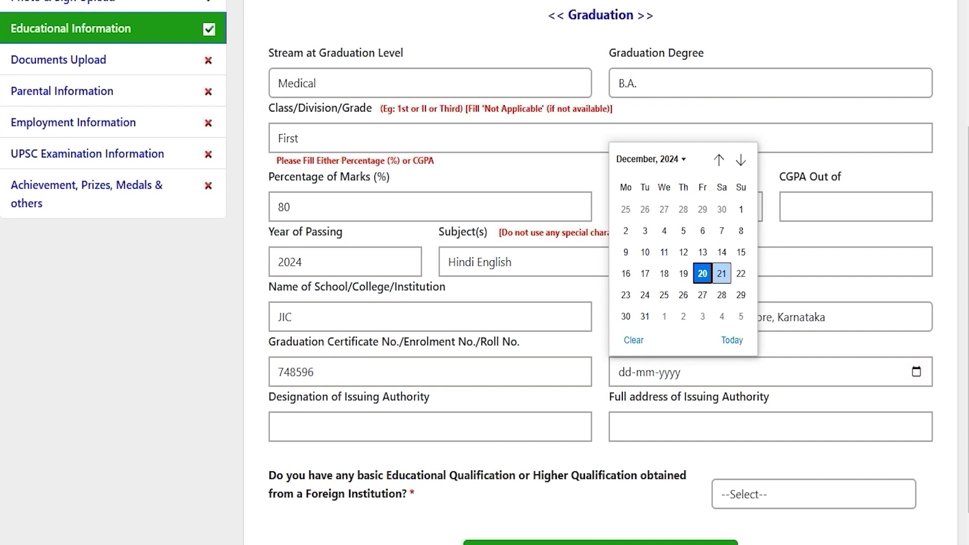
pyautogui.click(702, 273)
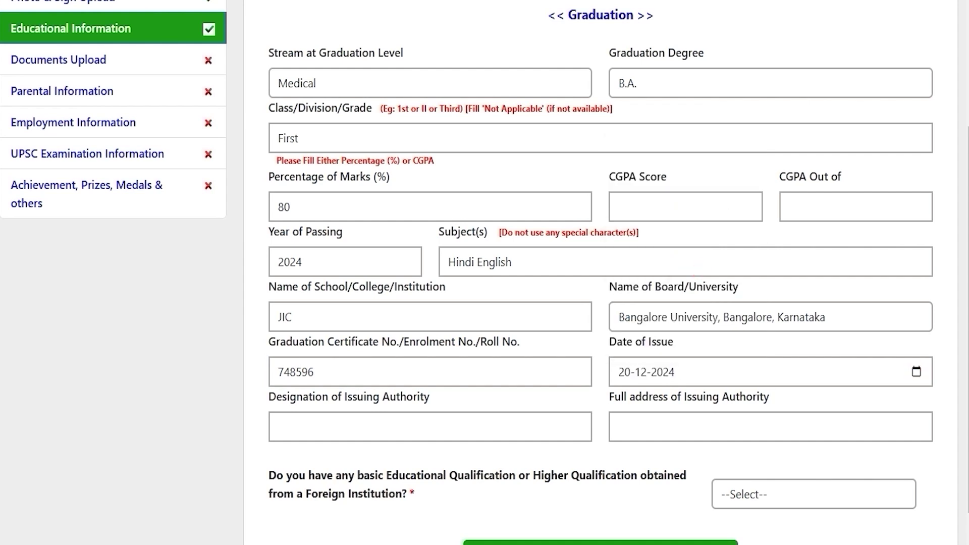
pyautogui.click(375, 425)
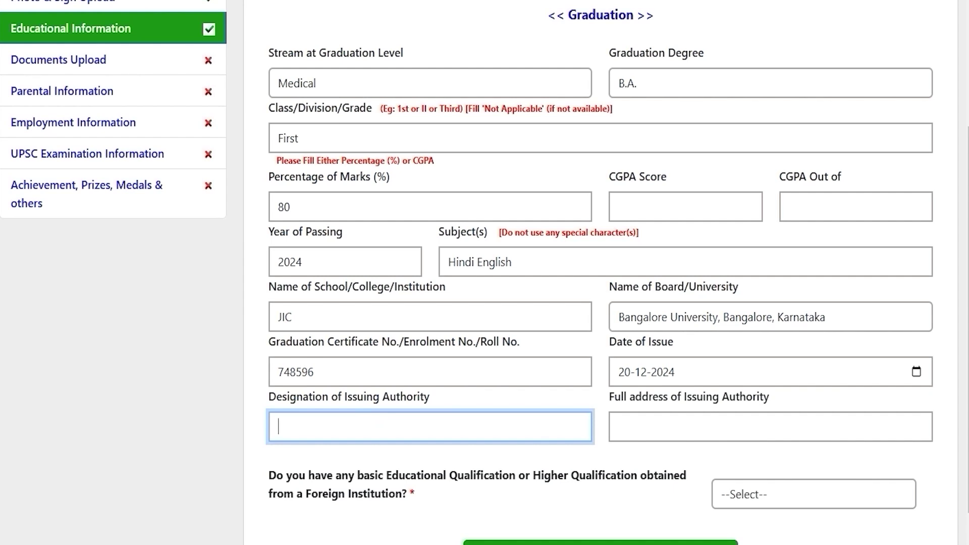
pyautogui.click(671, 424)
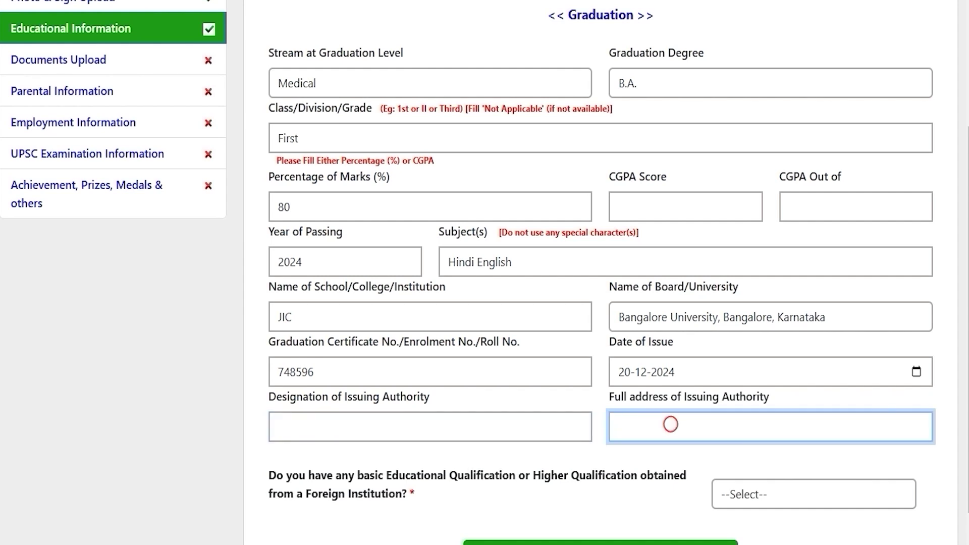
# Step: Answer NO to the foreign institution qualification question
pyautogui.scroll(-1, 601, 272)
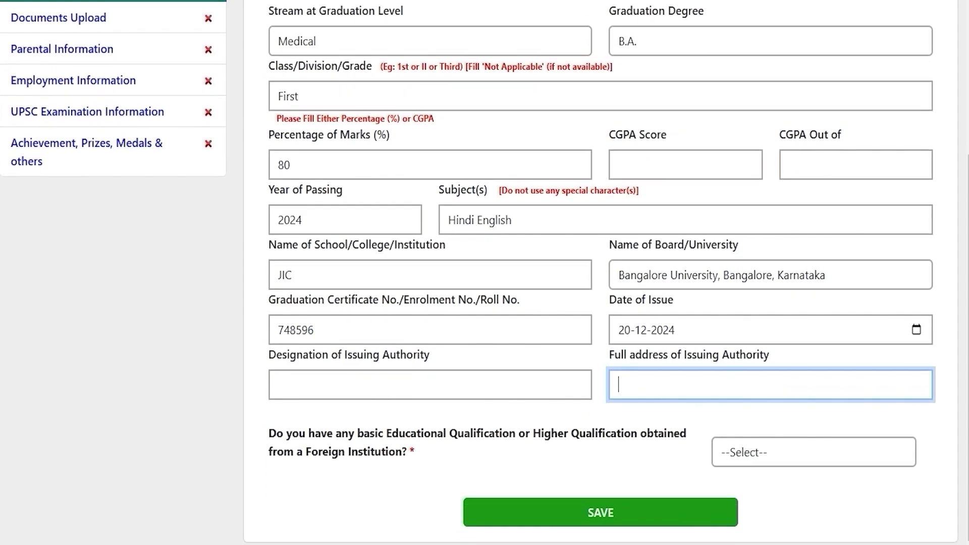
pyautogui.moveTo(313, 433); pyautogui.dragTo(638, 433)
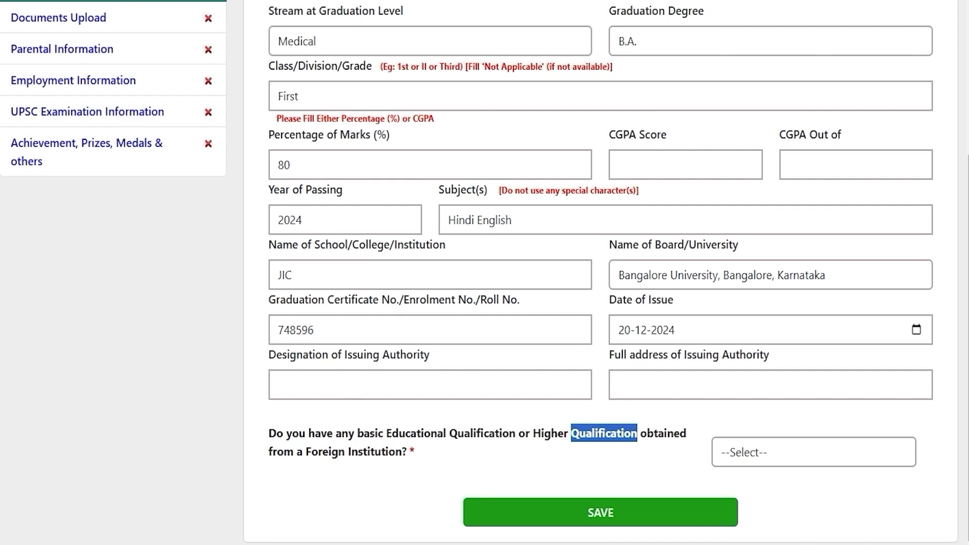
pyautogui.moveTo(401, 451); pyautogui.dragTo(332, 451)
pyautogui.click(820, 453)
pyautogui.click(737, 508)
pyautogui.click(746, 452)
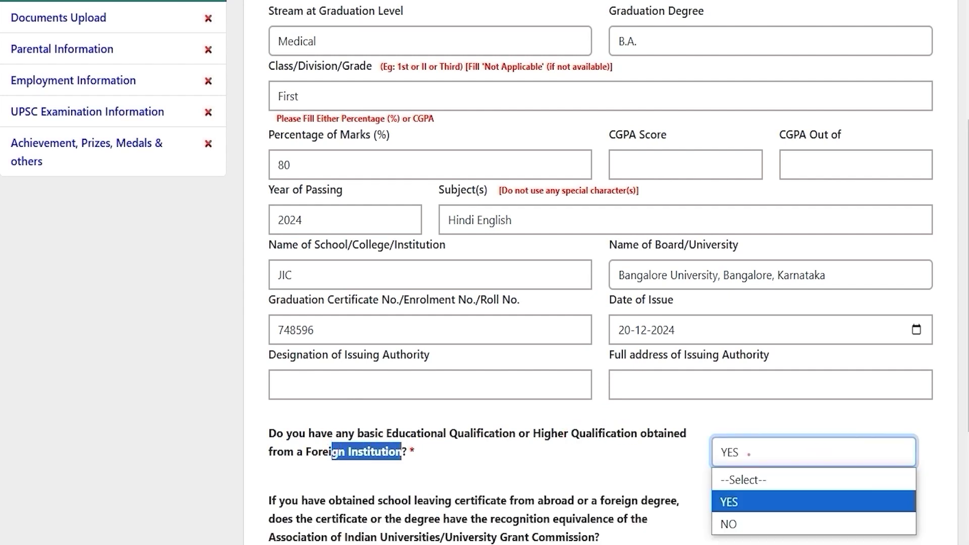
pyautogui.click(734, 524)
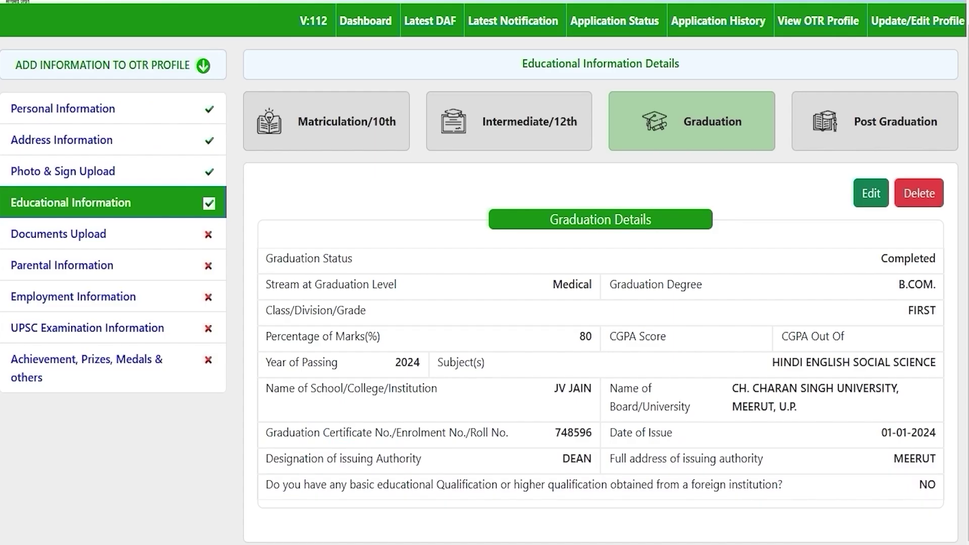
# Step: Review the blank Add Post Graduation form without filling any fields
pyautogui.click(868, 127)
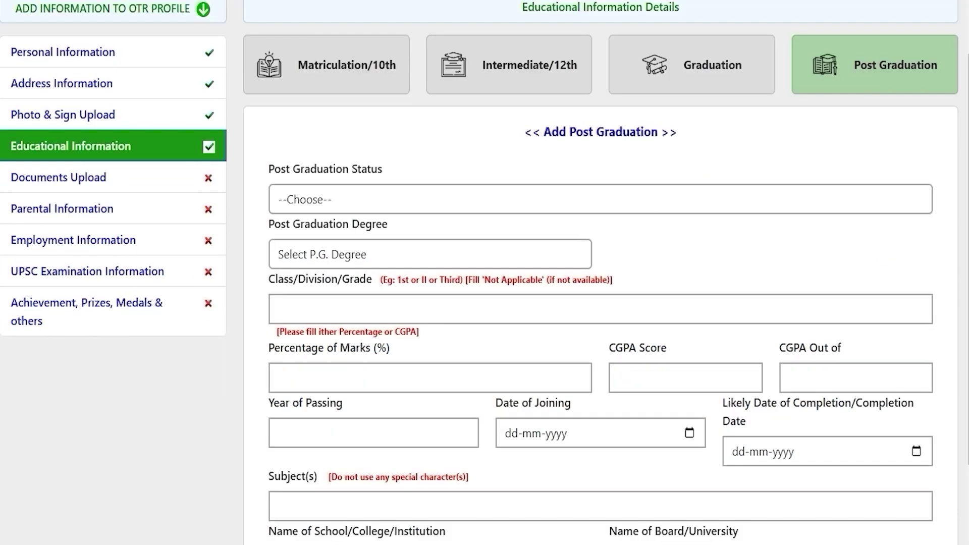
pyautogui.scroll(-3, 485, 273)
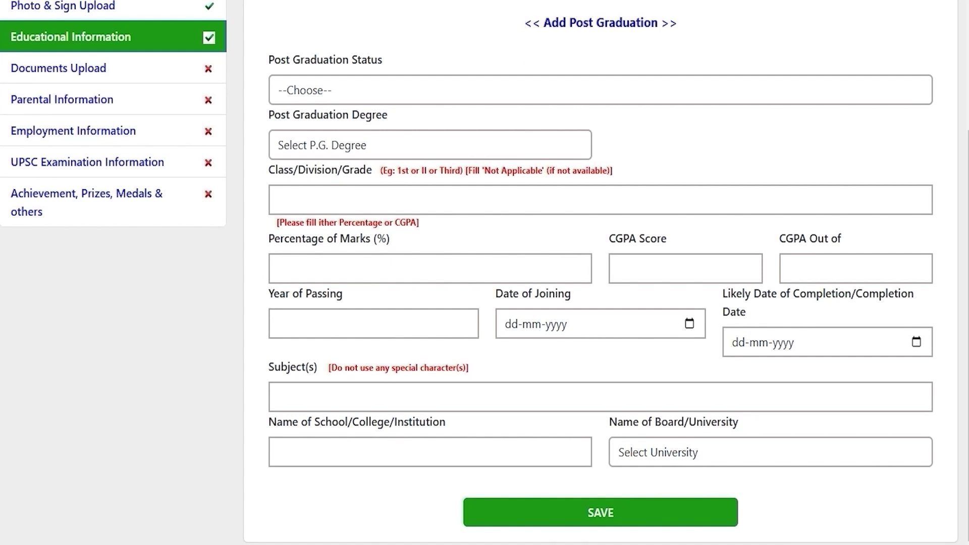
pyautogui.scroll(5, 485, 273)
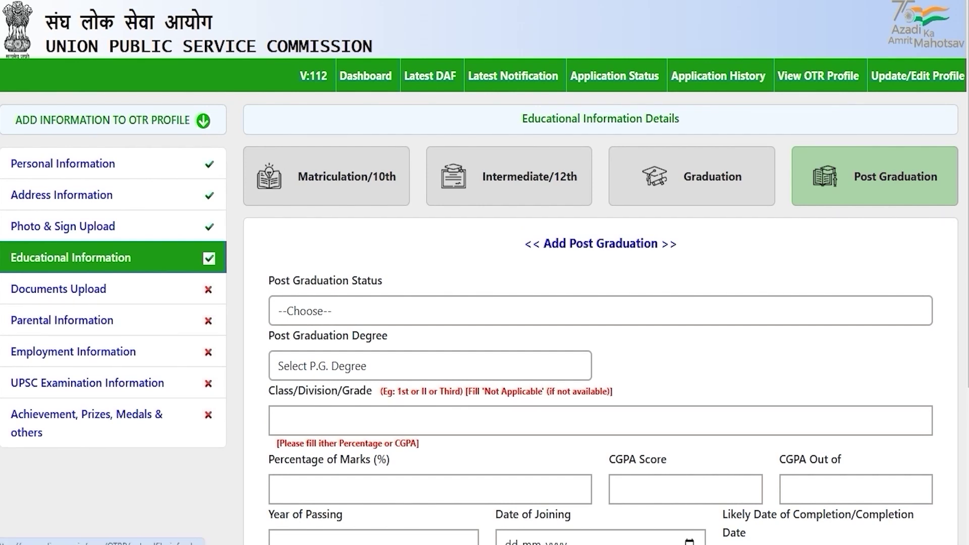
pyautogui.click(59, 289)
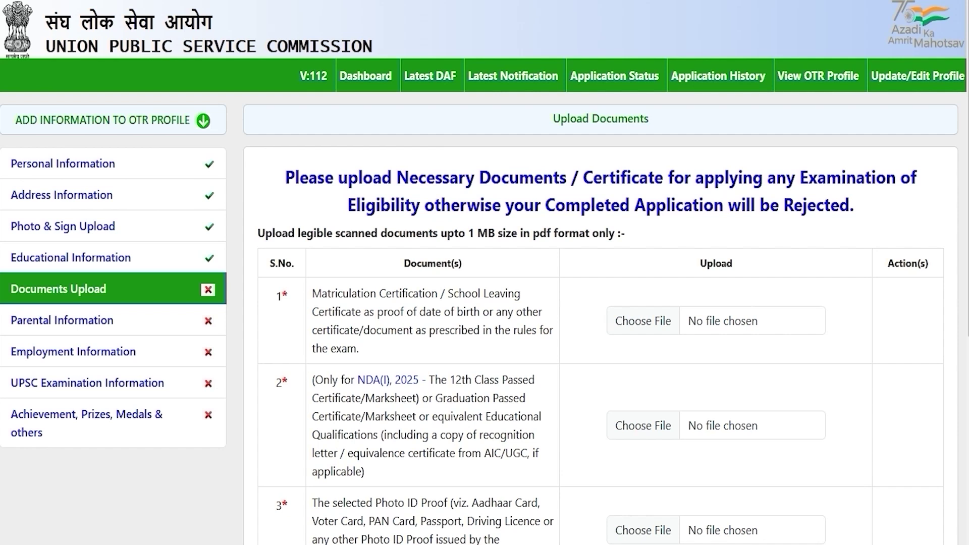
pyautogui.moveTo(352, 293); pyautogui.dragTo(419, 294)
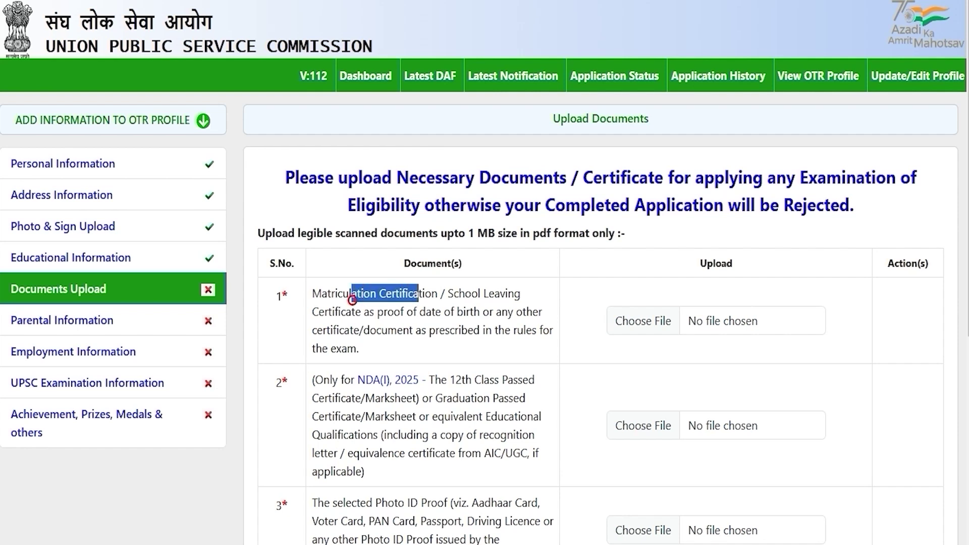
pyautogui.scroll(-3, 419, 293)
pyautogui.moveTo(350, 264); pyautogui.dragTo(427, 264)
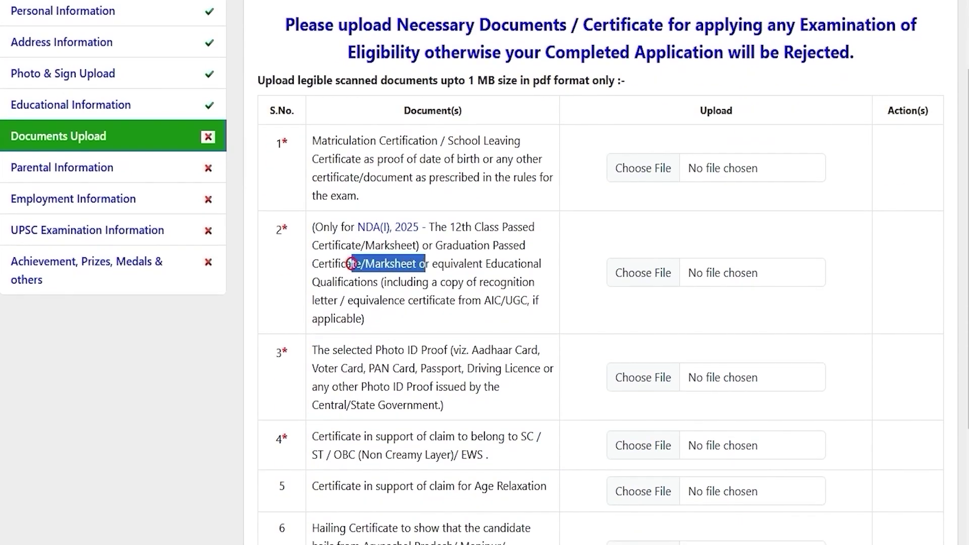
pyautogui.scroll(-1, 352, 265)
pyautogui.click(349, 276)
pyautogui.moveTo(350, 275); pyautogui.dragTo(410, 275)
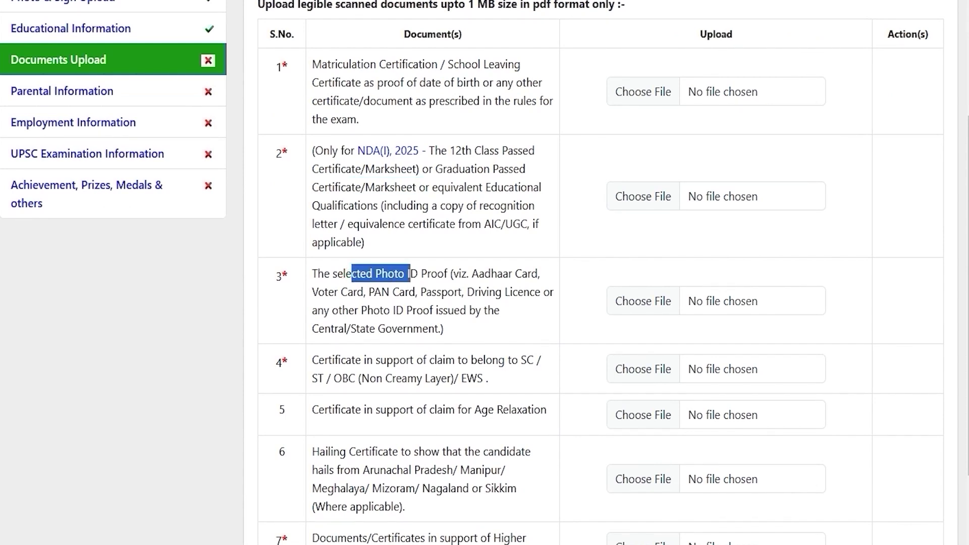
pyautogui.moveTo(347, 360); pyautogui.dragTo(477, 378)
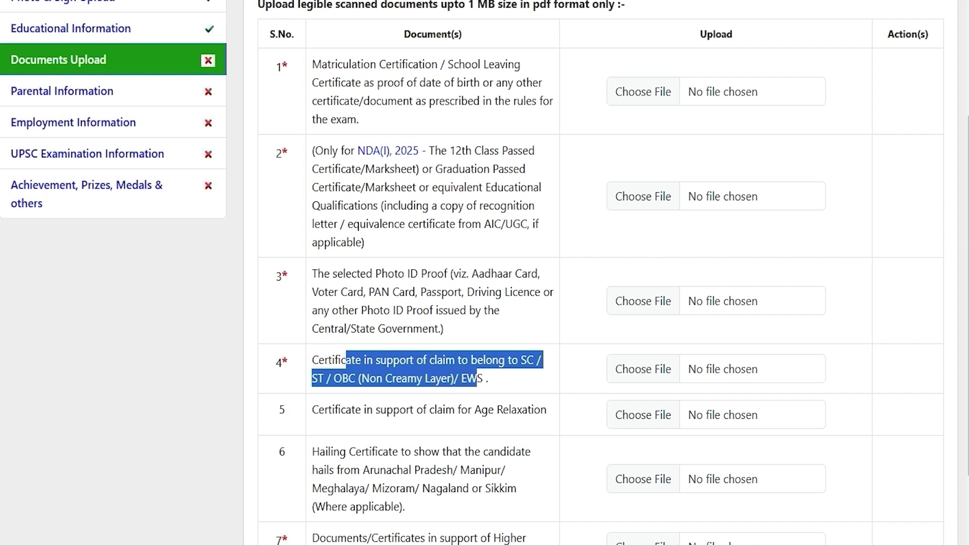
pyautogui.scroll(-2, 477, 379)
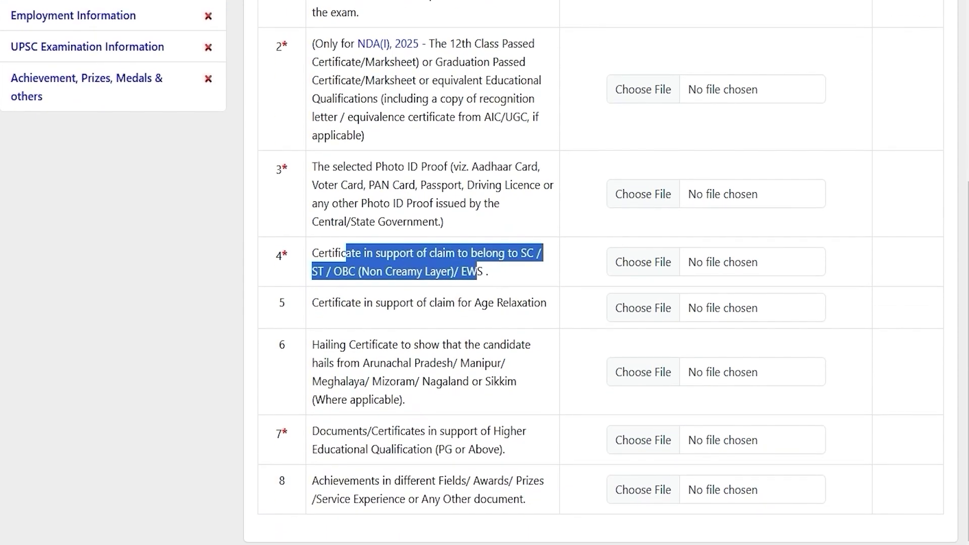
pyautogui.moveTo(332, 303); pyautogui.dragTo(517, 302)
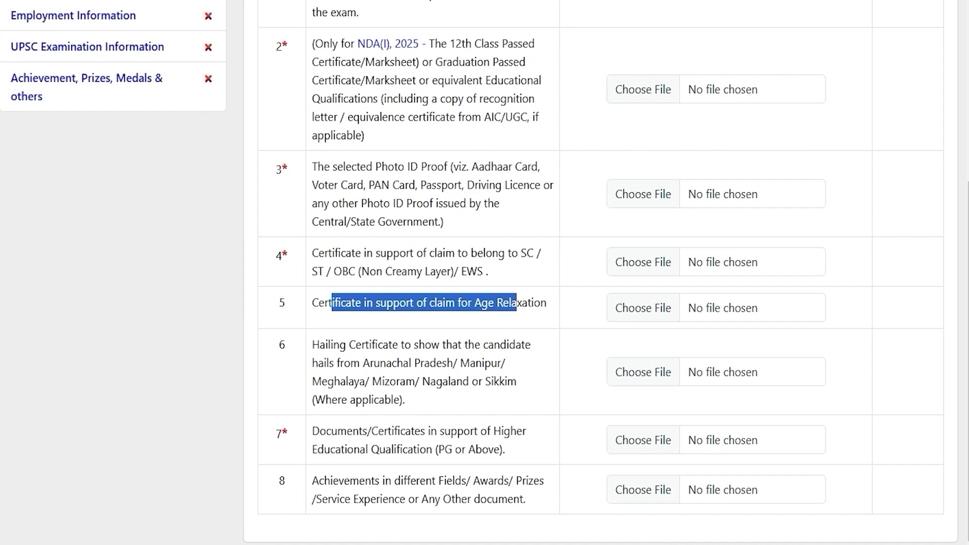
pyautogui.moveTo(329, 345); pyautogui.dragTo(469, 363)
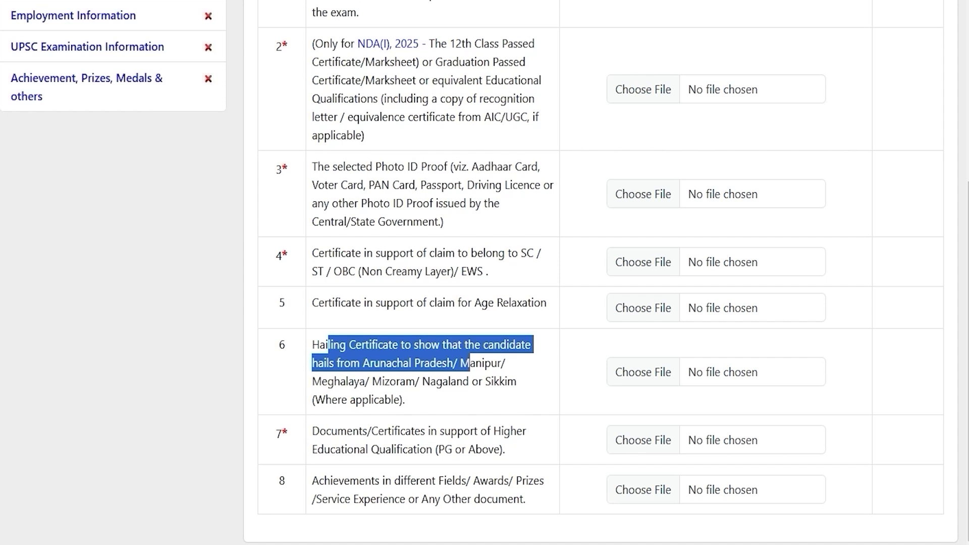
pyautogui.moveTo(337, 431); pyautogui.dragTo(448, 449)
pyautogui.click(448, 447)
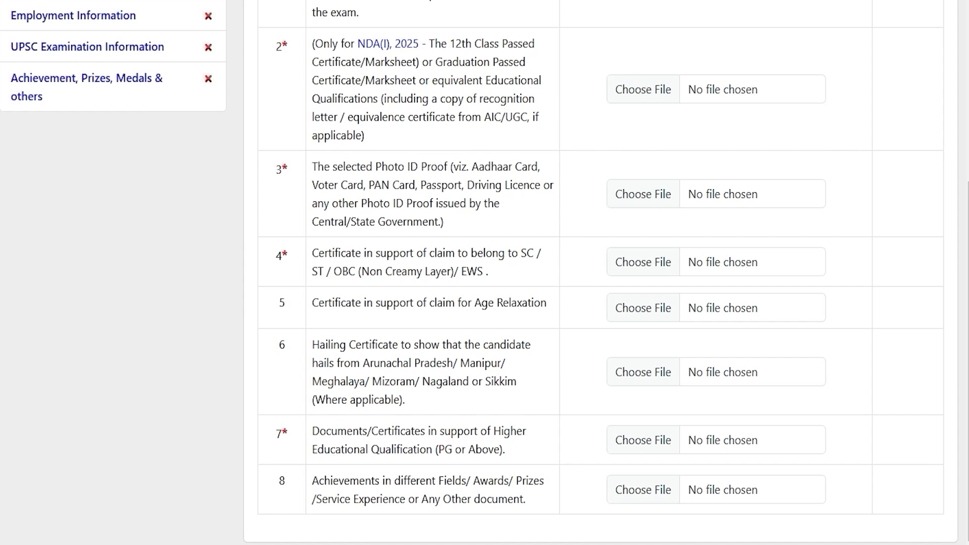
pyautogui.moveTo(331, 431); pyautogui.dragTo(427, 449)
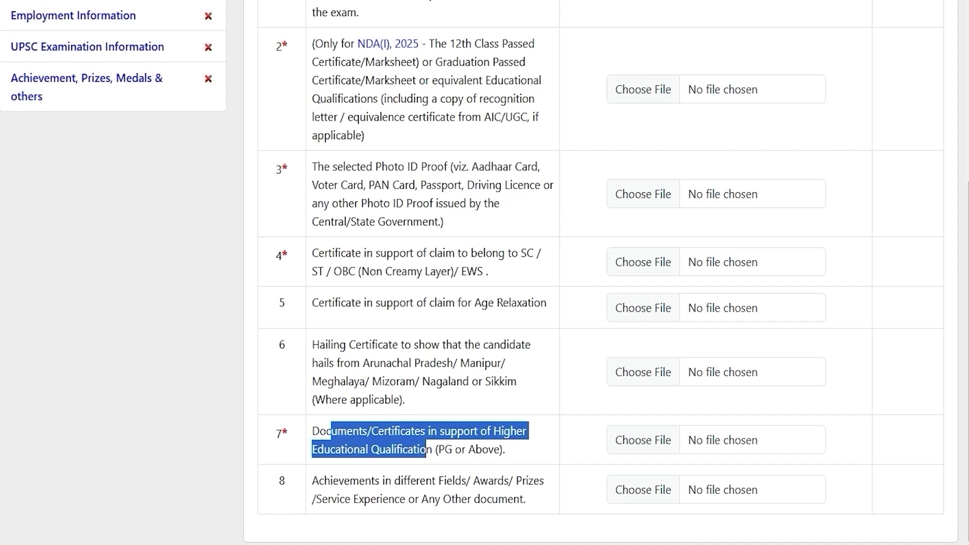
pyautogui.moveTo(350, 481); pyautogui.dragTo(498, 500)
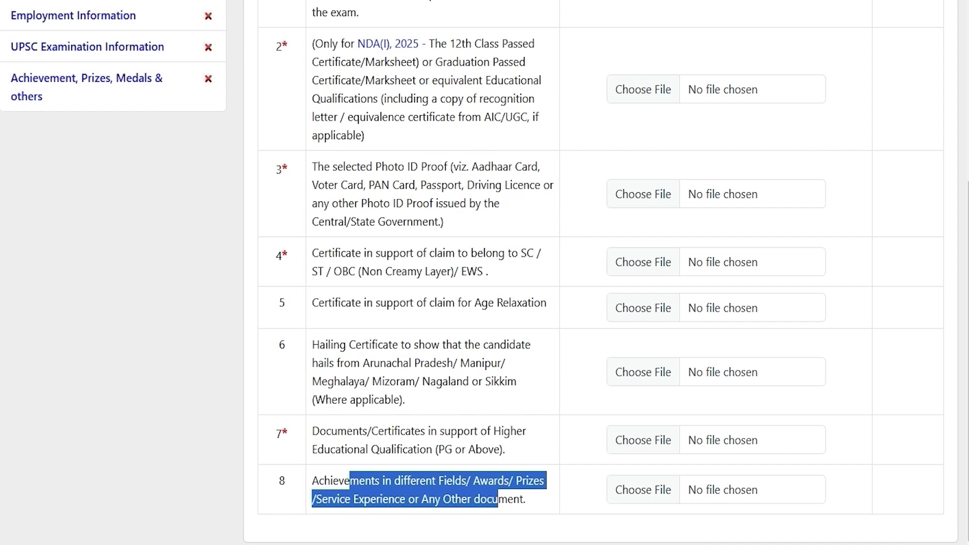
pyautogui.click(281, 433)
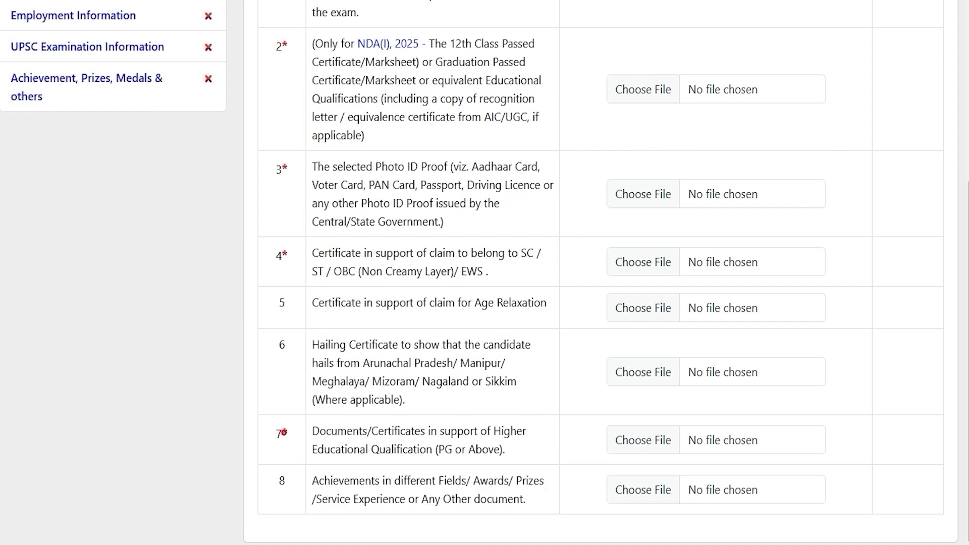
pyautogui.scroll(3, 282, 433)
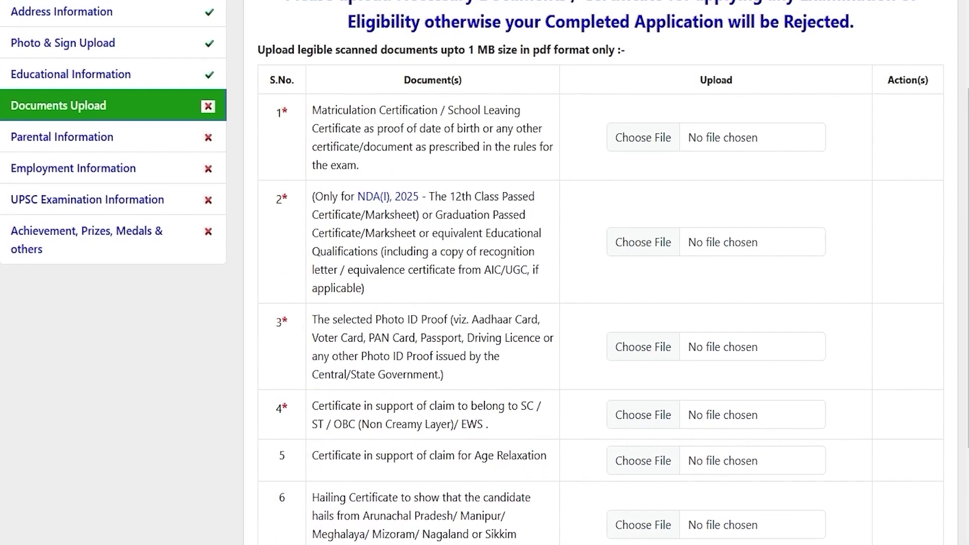
pyautogui.scroll(2, 601, 272)
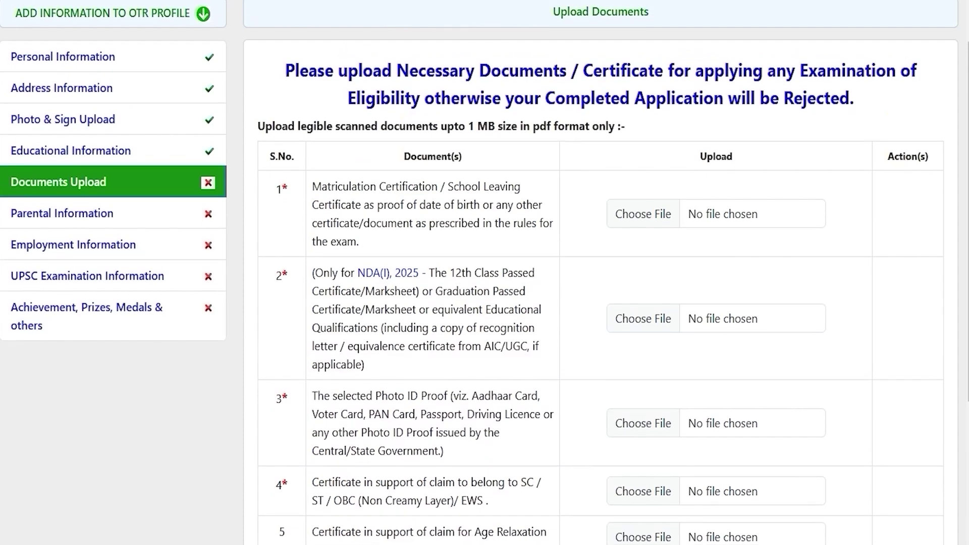
# Step: Upload CLASSXCERTIFICATE.pdf (PDF only, under 1 MB) as the row 1 matriculation certificate
pyautogui.doubleClick(541, 126)
pyautogui.moveTo(467, 126); pyautogui.dragTo(495, 126)
pyautogui.click(649, 214)
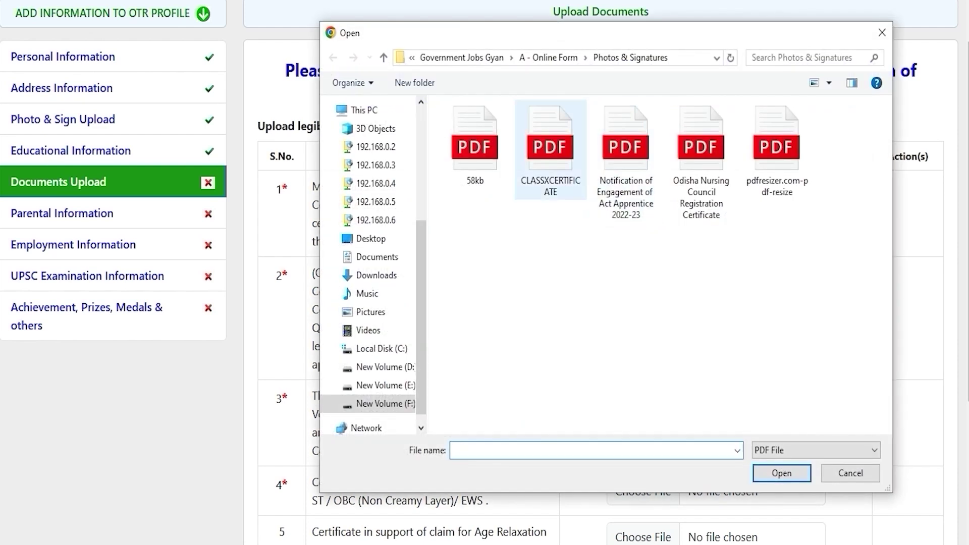
pyautogui.doubleClick(547, 162)
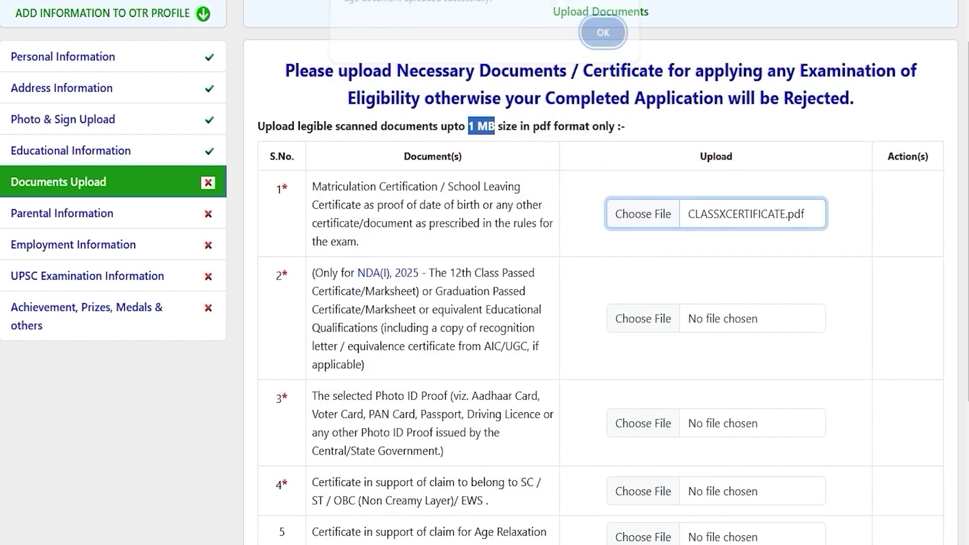
pyautogui.click(601, 37)
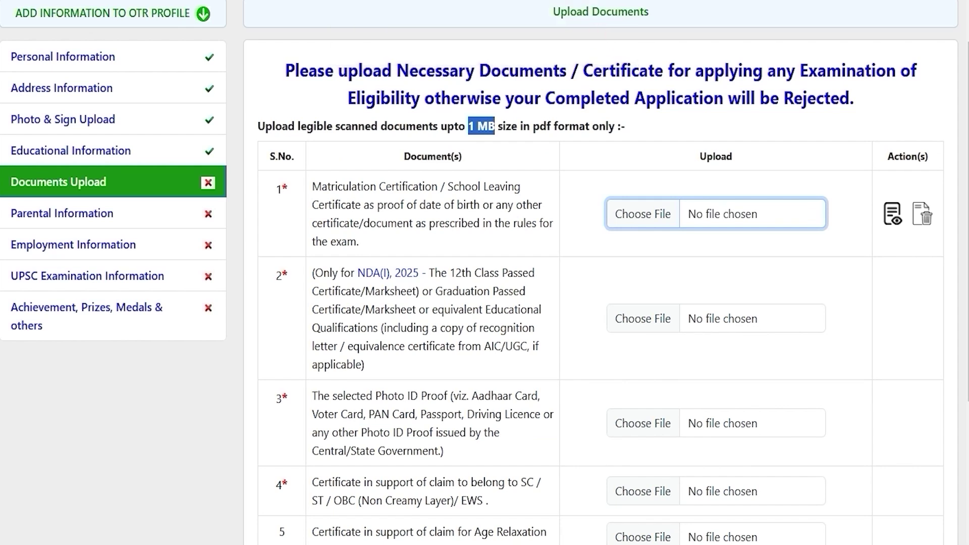
pyautogui.scroll(-4, 601, 303)
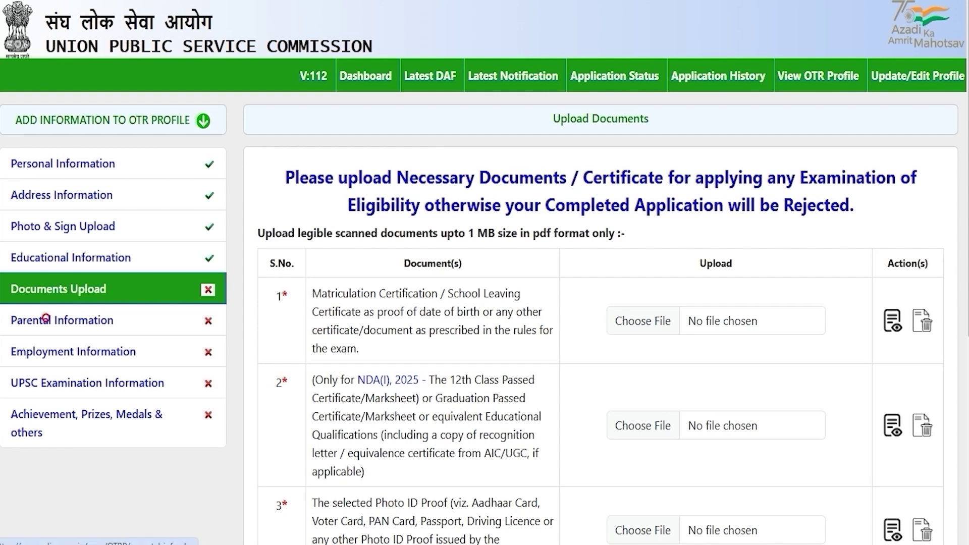
# Step: Set the father's nationality to INDIAN and profession to Engineering
pyautogui.click(46, 320)
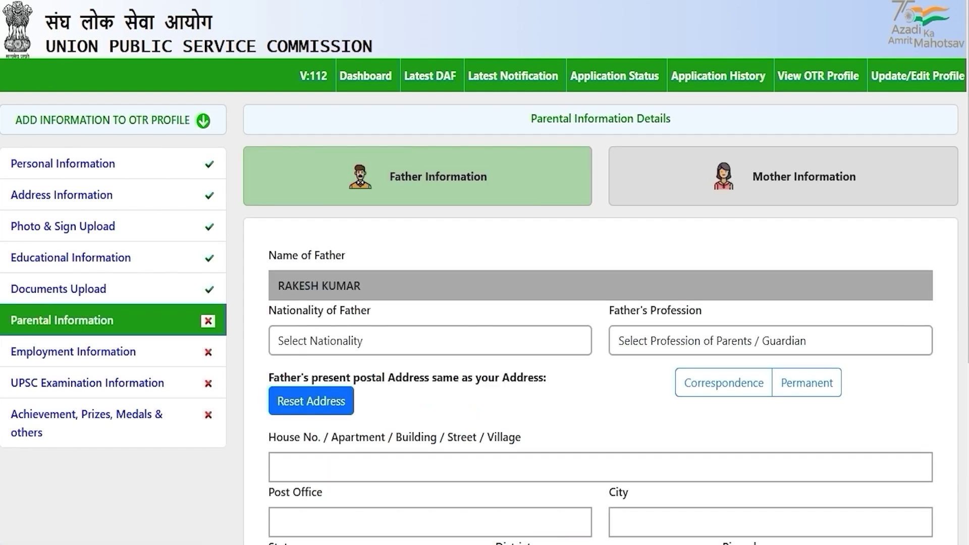
pyautogui.scroll(-3, 485, 272)
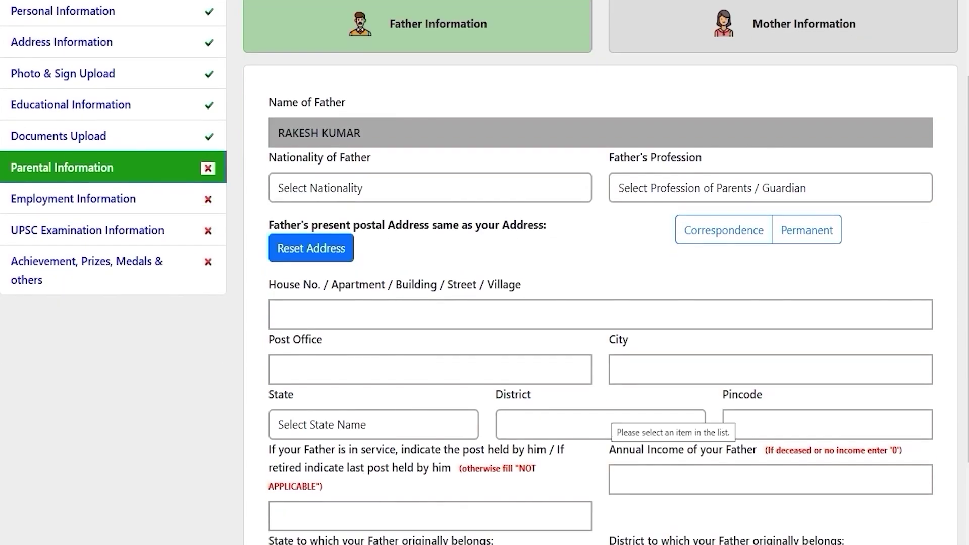
pyautogui.scroll(-3, 485, 272)
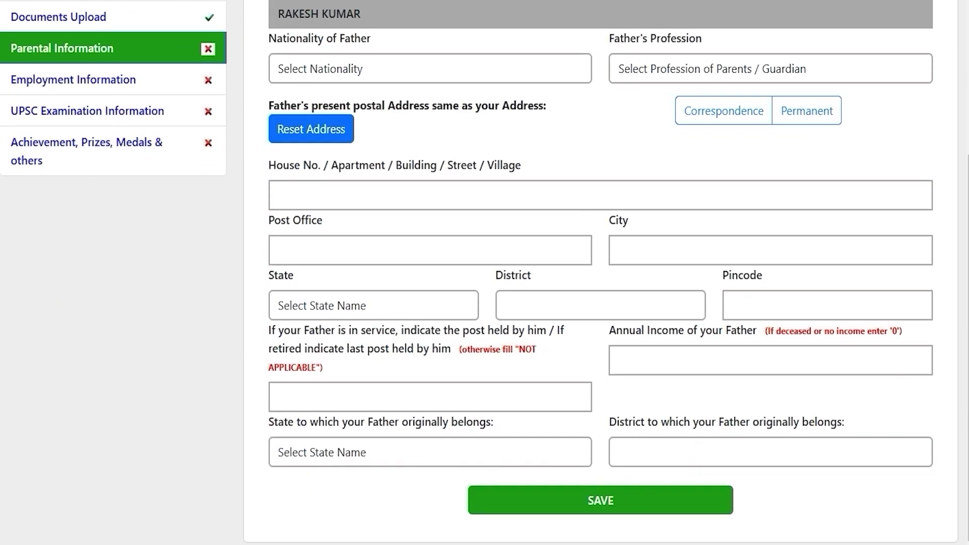
pyautogui.scroll(5, 485, 273)
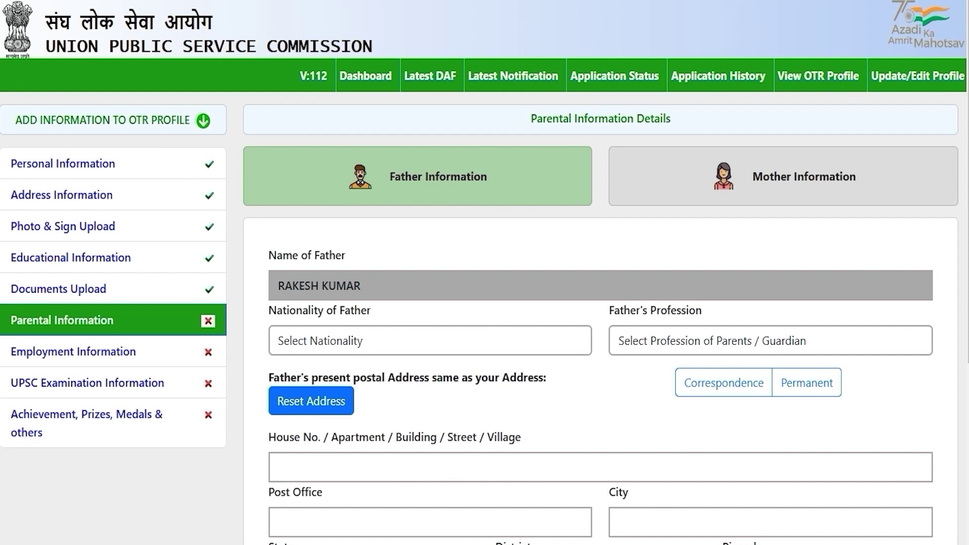
pyautogui.click(424, 340)
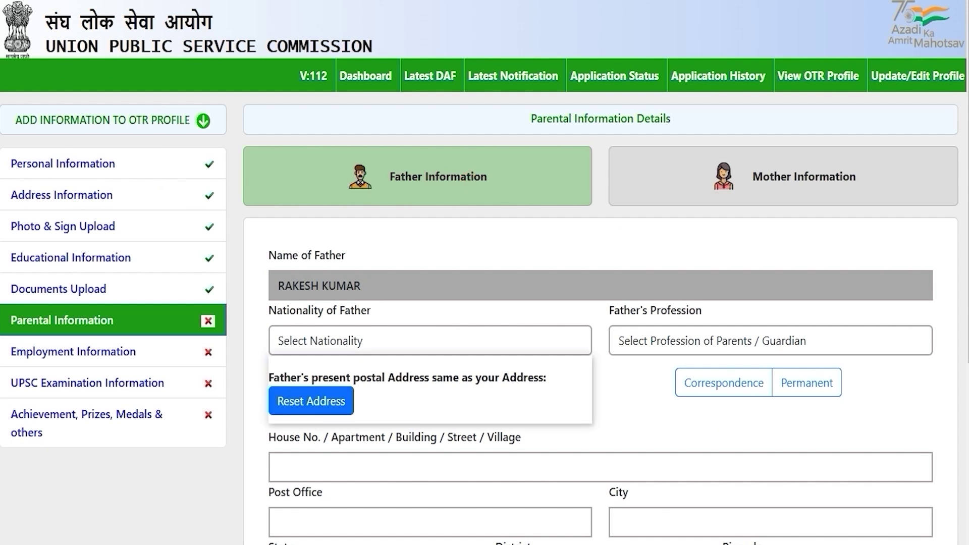
pyautogui.click(311, 389)
pyautogui.click(724, 339)
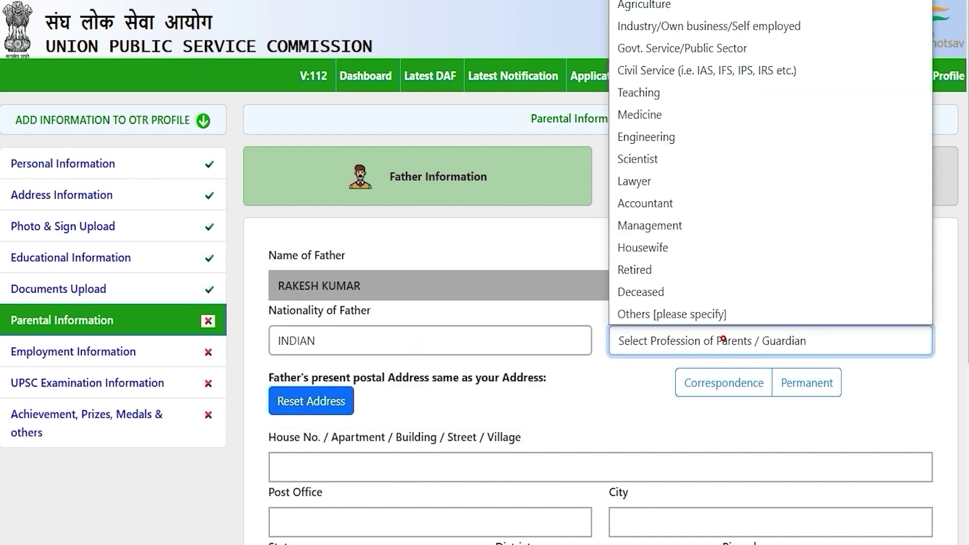
pyautogui.click(657, 137)
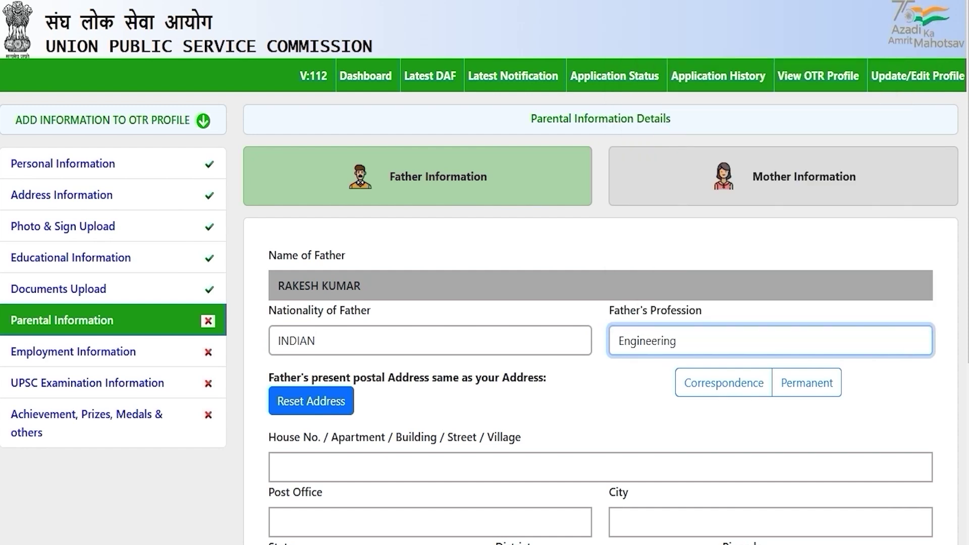
# Step: Make the father's address the same as the correspondence address
pyautogui.scroll(-3, 485, 272)
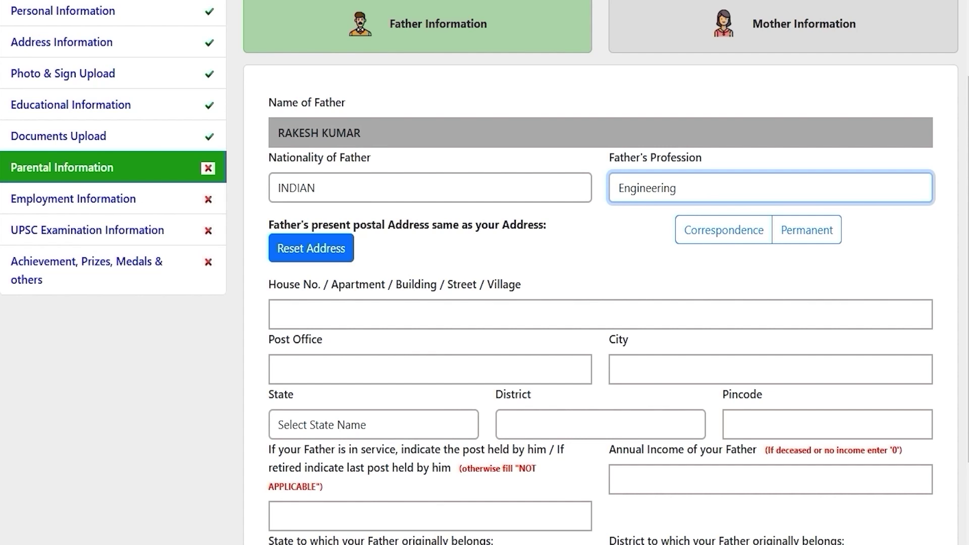
pyautogui.moveTo(403, 224); pyautogui.dragTo(499, 225)
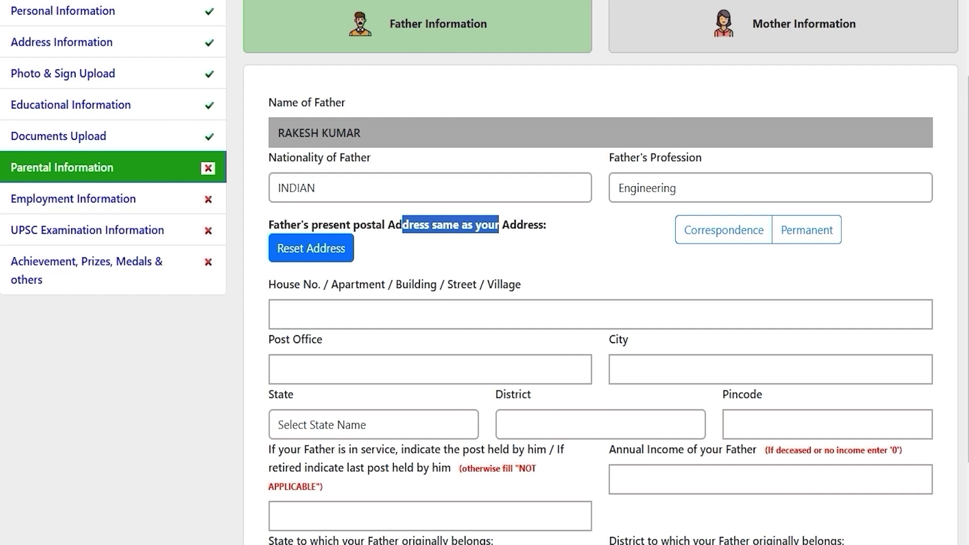
pyautogui.click(730, 231)
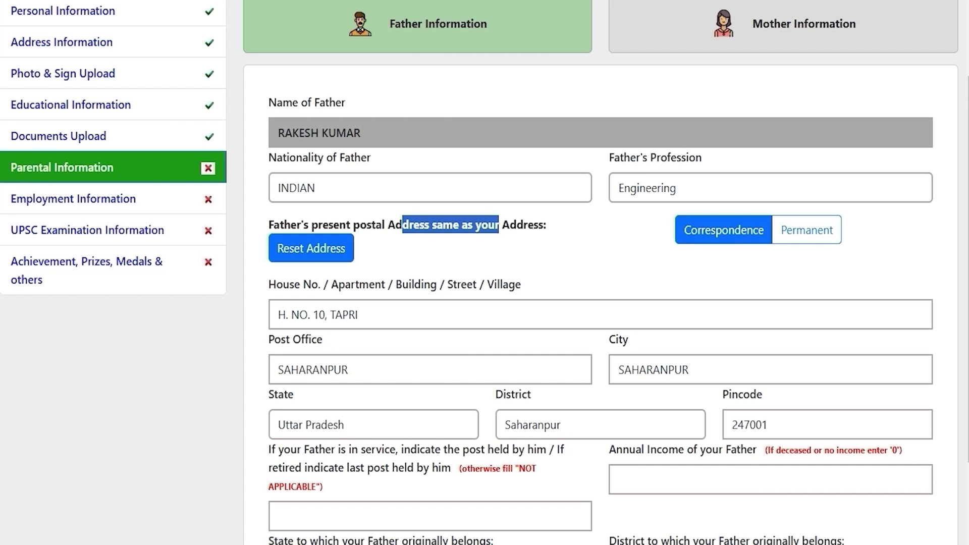
# Step: Leave the father's post held and annual income fields blank
pyautogui.click(449, 397)
pyautogui.scroll(-2, 450, 396)
pyautogui.click(450, 396)
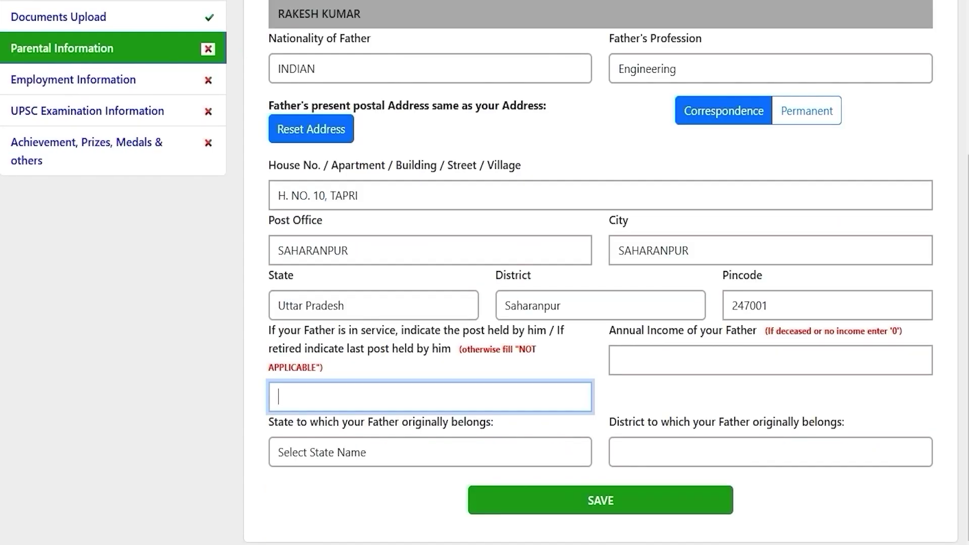
pyautogui.click(381, 399)
pyautogui.click(696, 355)
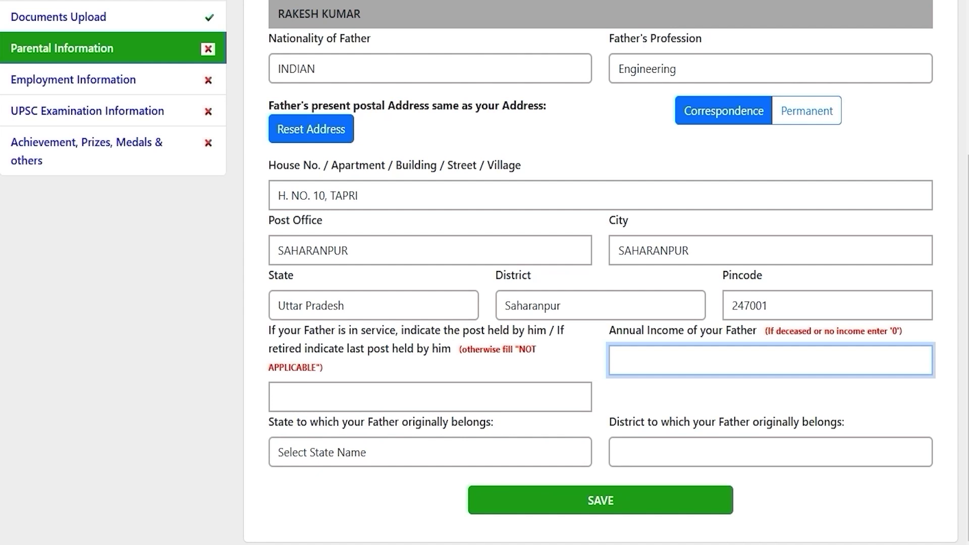
# Step: Set the father's origin state to Uttar Pradesh and district to Saharanpur
pyautogui.click(392, 452)
pyautogui.press('u')
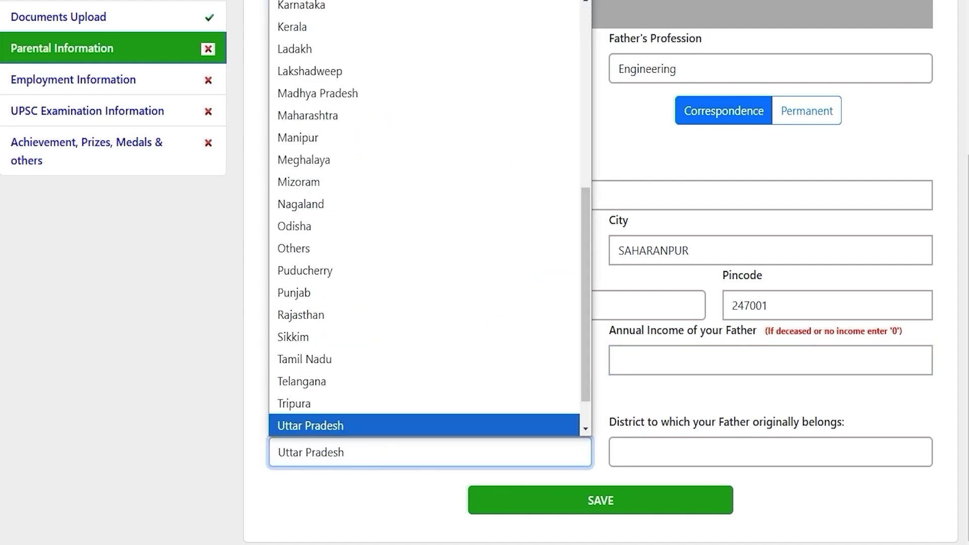
pyautogui.press('Return')
pyautogui.click(662, 452)
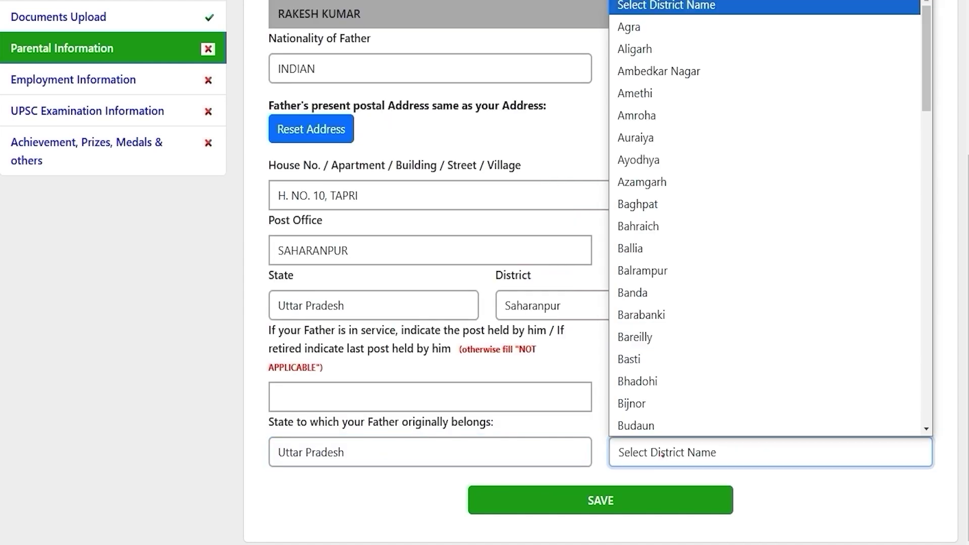
pyautogui.press('s')
pyautogui.press('Return')
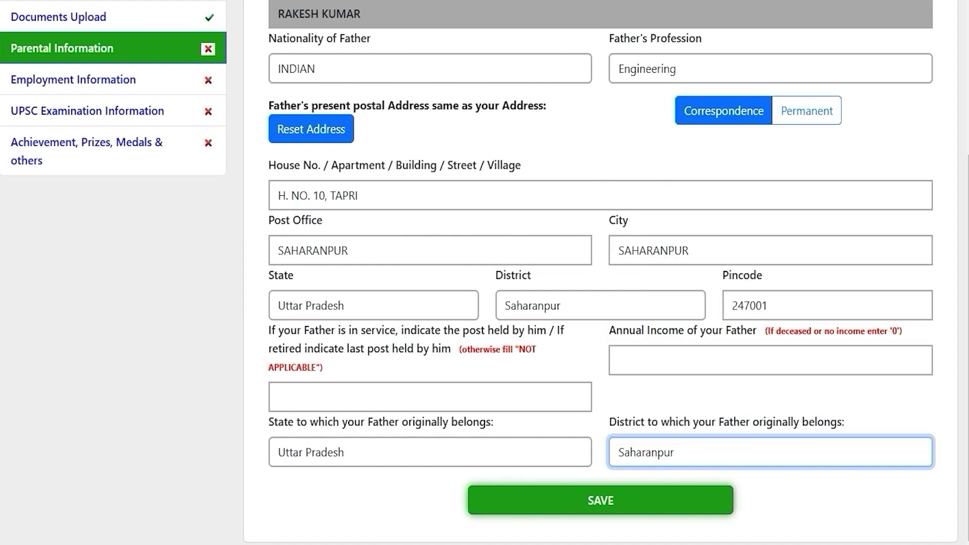
pyautogui.scroll(5, 485, 273)
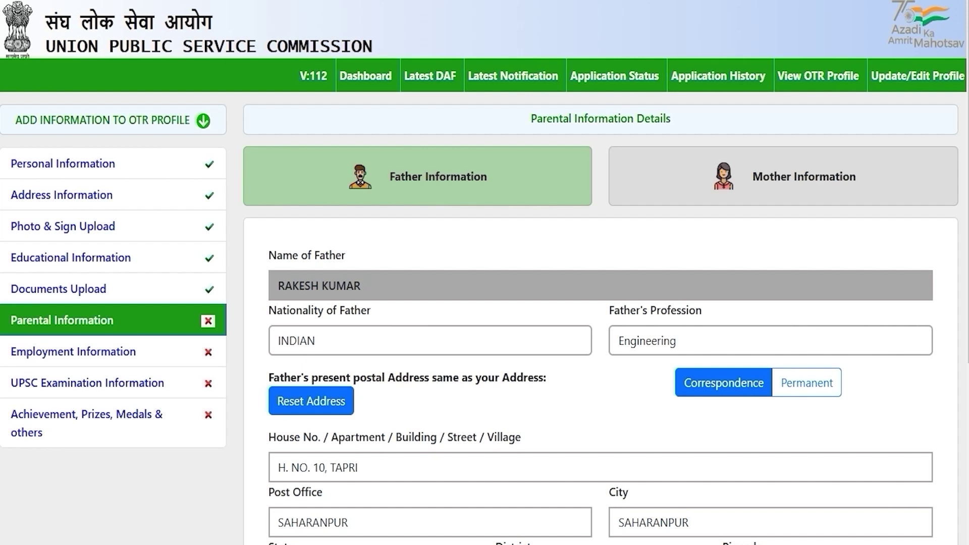
pyautogui.click(784, 176)
# Step: Set the mother's nationality to INDIAN and profession to Housewife
pyautogui.click(593, 397)
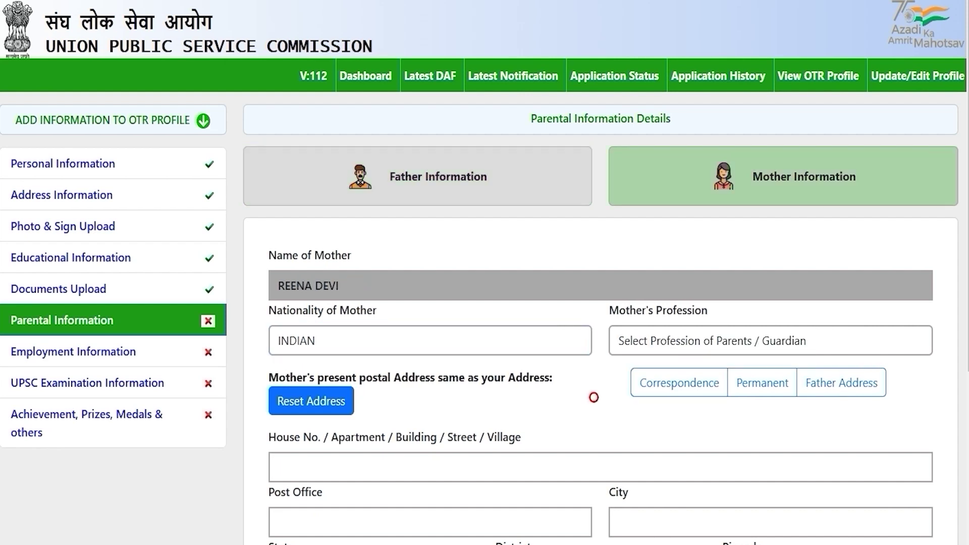
pyautogui.click(536, 338)
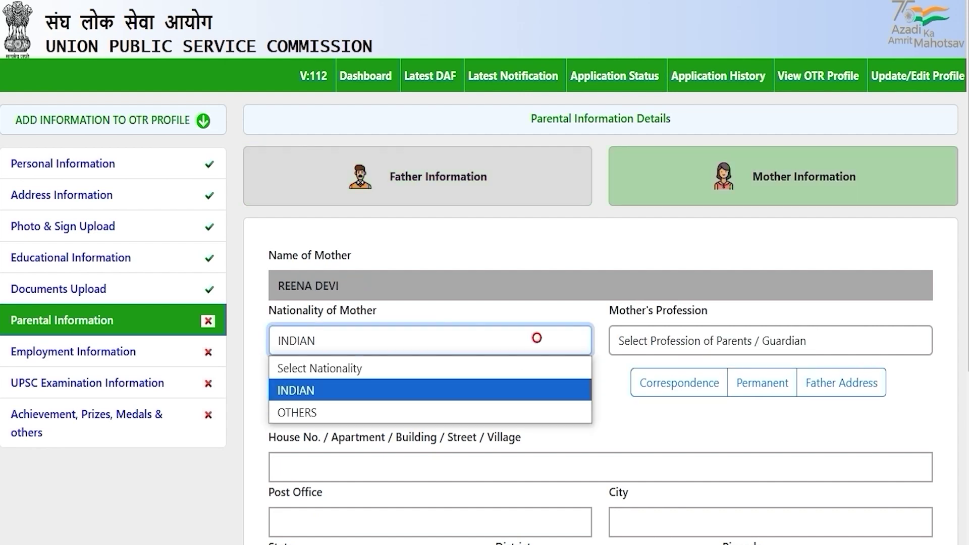
pyautogui.click(362, 386)
pyautogui.click(632, 340)
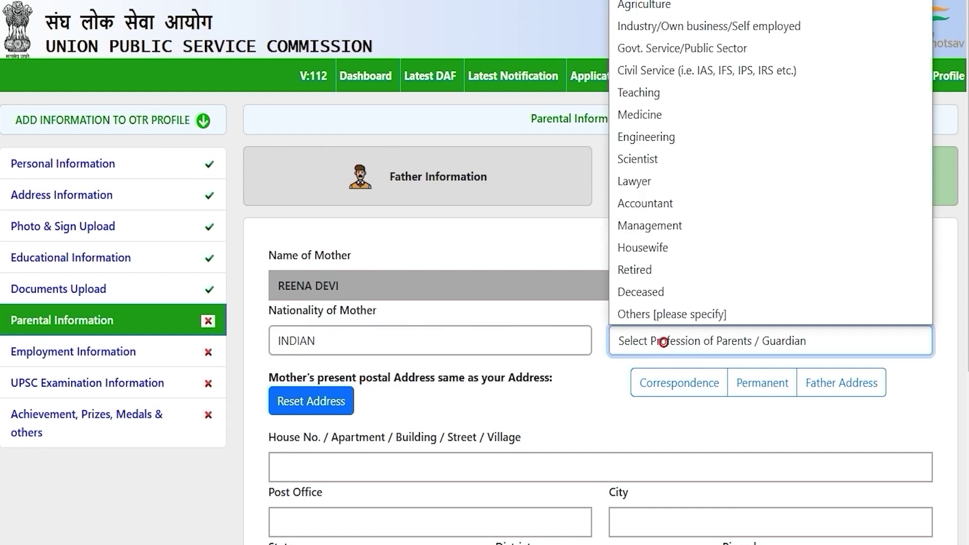
pyautogui.click(658, 247)
# Step: Copy the father's address for the mother and enter annual income 0
pyautogui.scroll(-4, 659, 245)
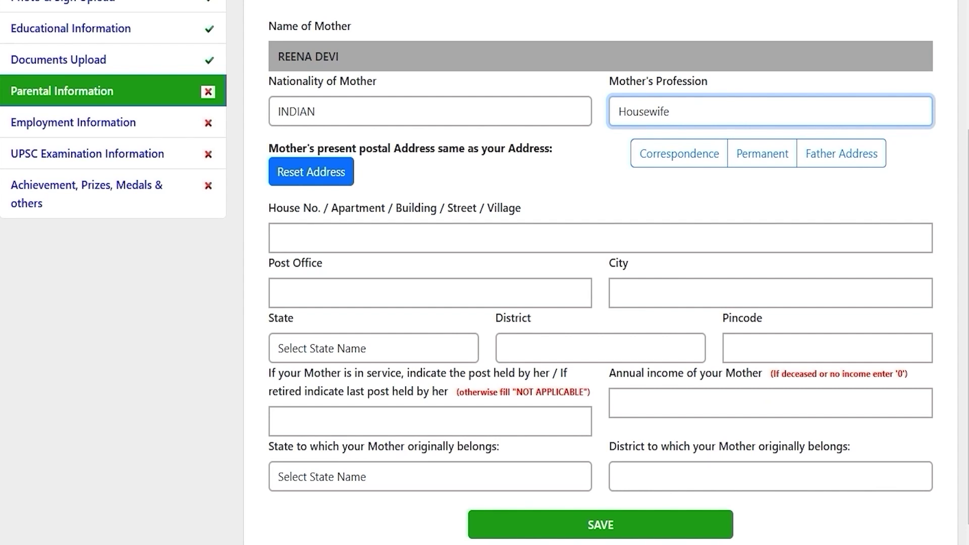
pyautogui.click(842, 154)
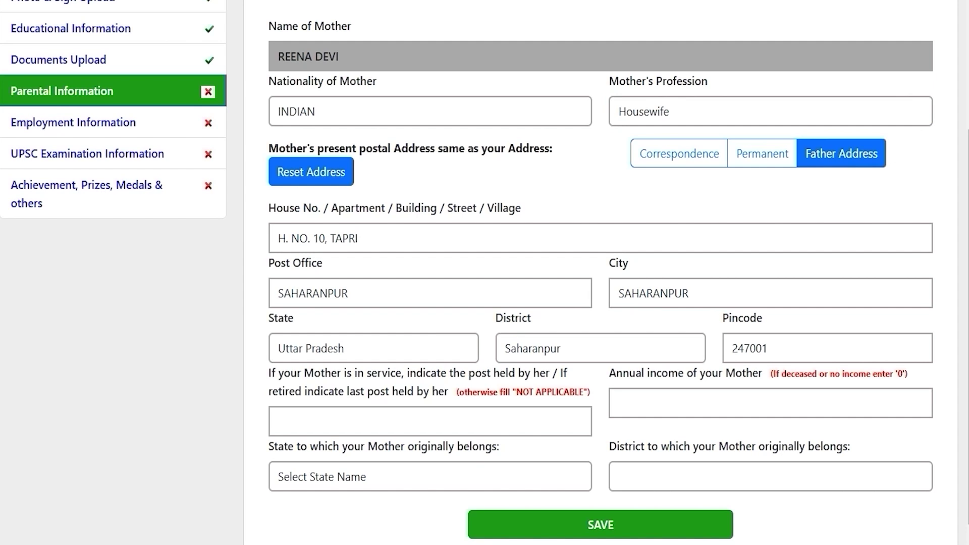
pyautogui.scroll(-1, 485, 273)
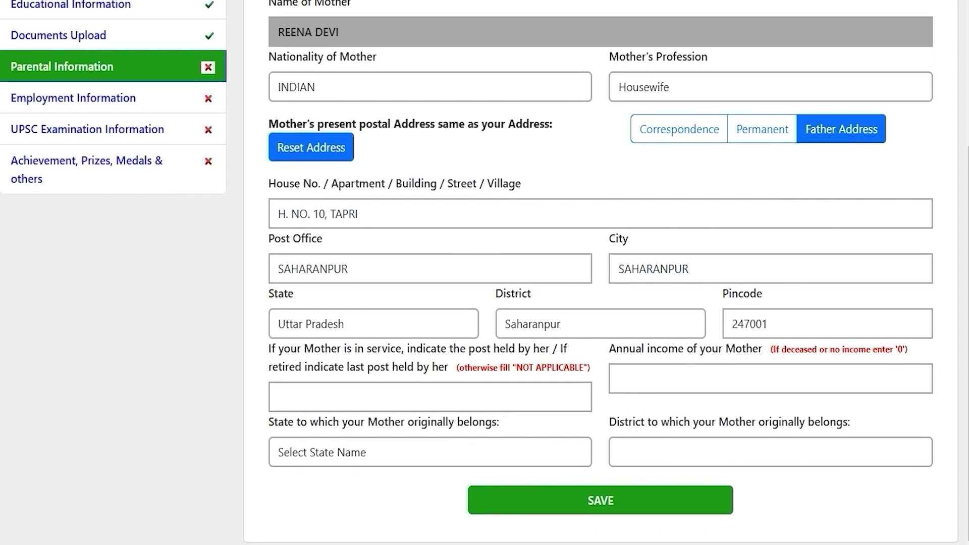
pyautogui.moveTo(459, 349); pyautogui.dragTo(360, 368)
pyautogui.click(382, 391)
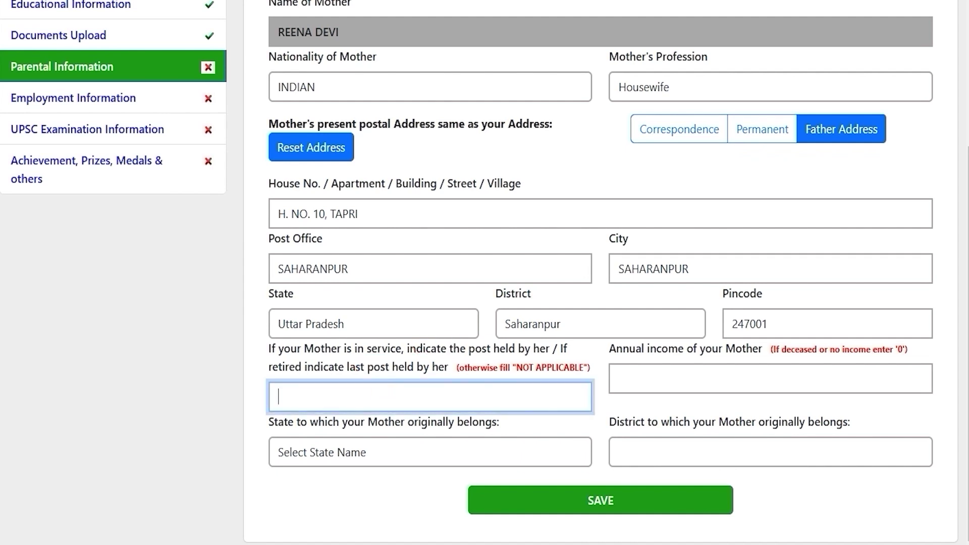
pyautogui.moveTo(702, 349); pyautogui.dragTo(649, 350)
pyautogui.click(679, 381)
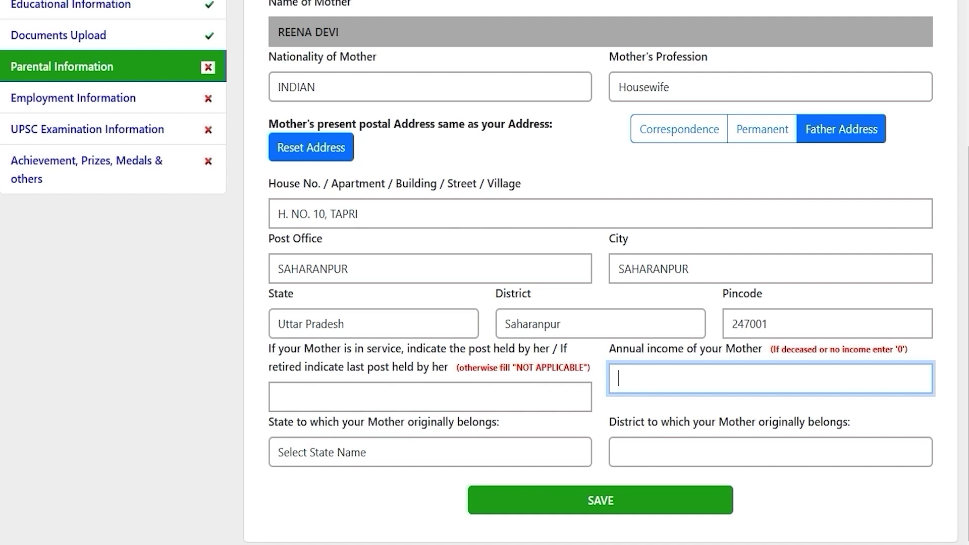
pyautogui.write('0')
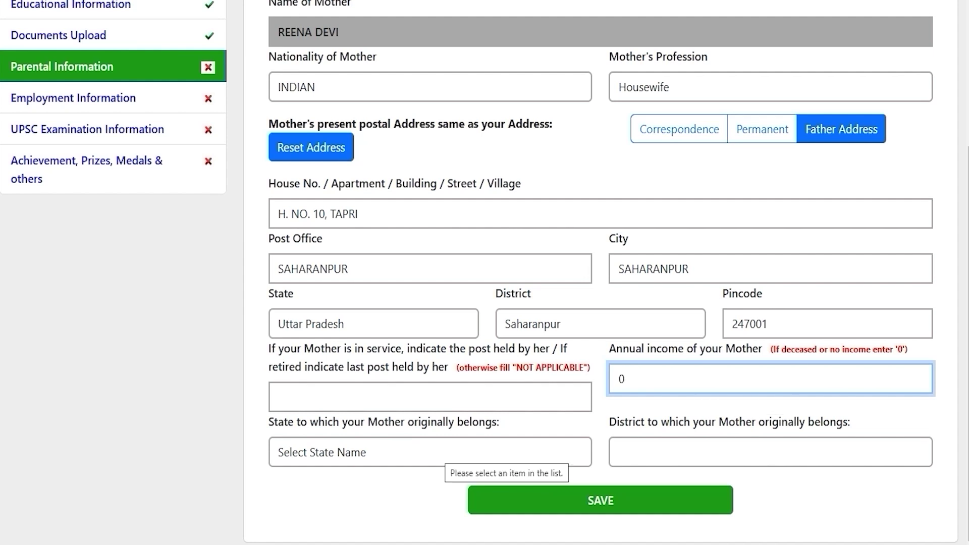
# Step: Set the mother's state to Uttar Pradesh, district Saharanpur, and save parental information
pyautogui.click(437, 453)
pyautogui.press('u')
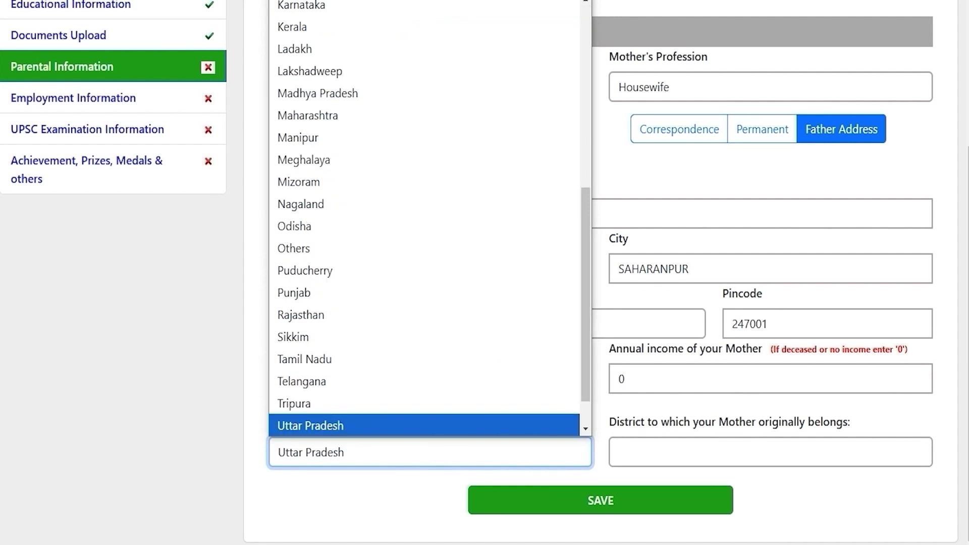
pyautogui.click(439, 425)
pyautogui.click(625, 451)
pyautogui.press('s')
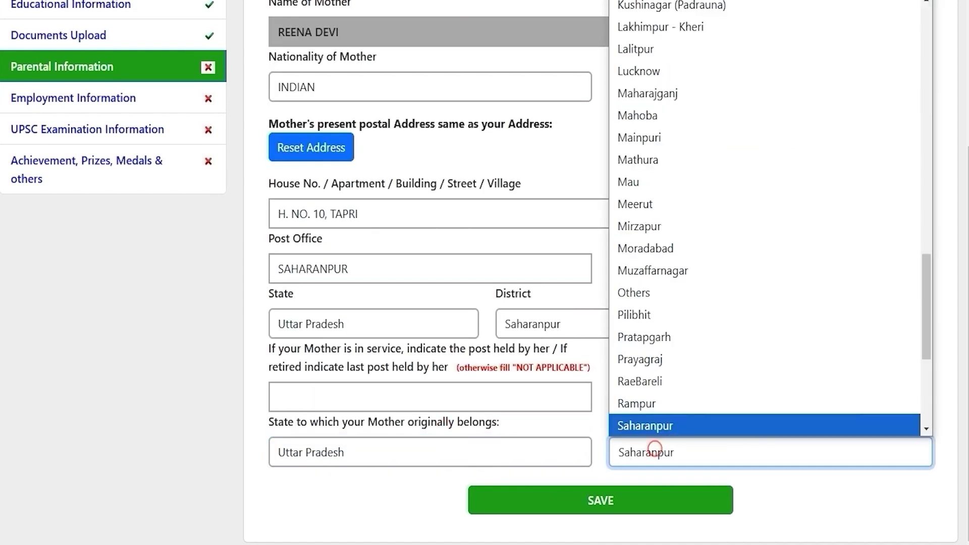
pyautogui.press('Return')
pyautogui.press('Tab')
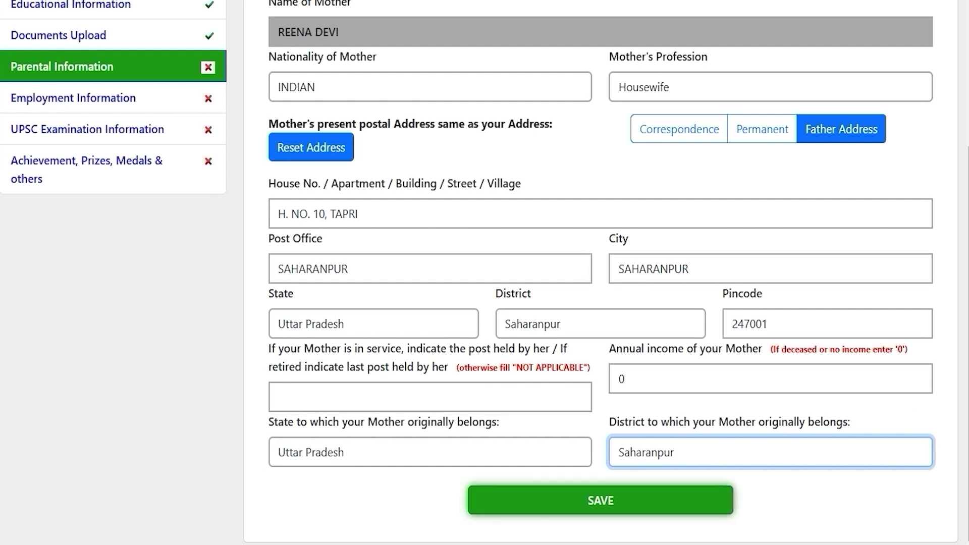
pyautogui.press('Return')
pyautogui.click(312, 369)
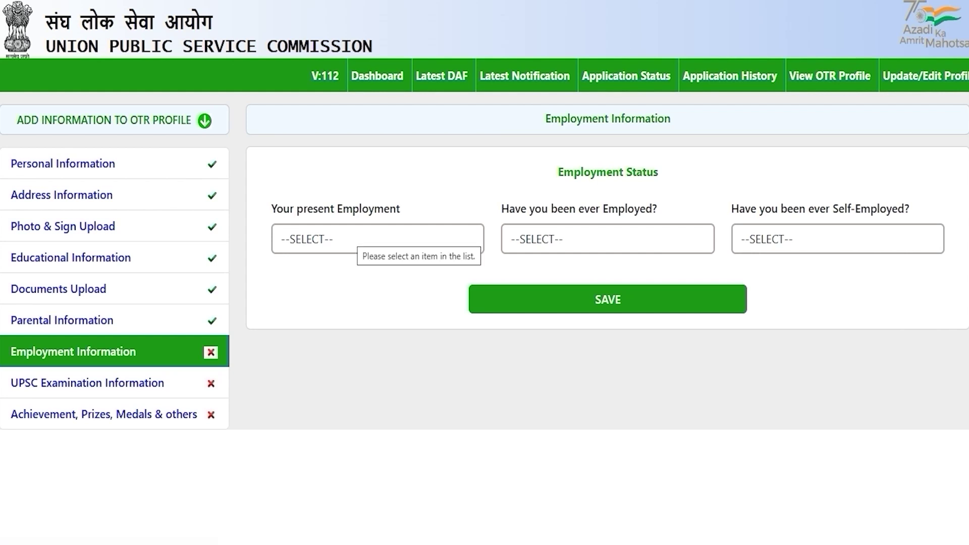
# Step: Save employment as Not Employed, with NO for ever employed and ever self-employed
pyautogui.click(350, 236)
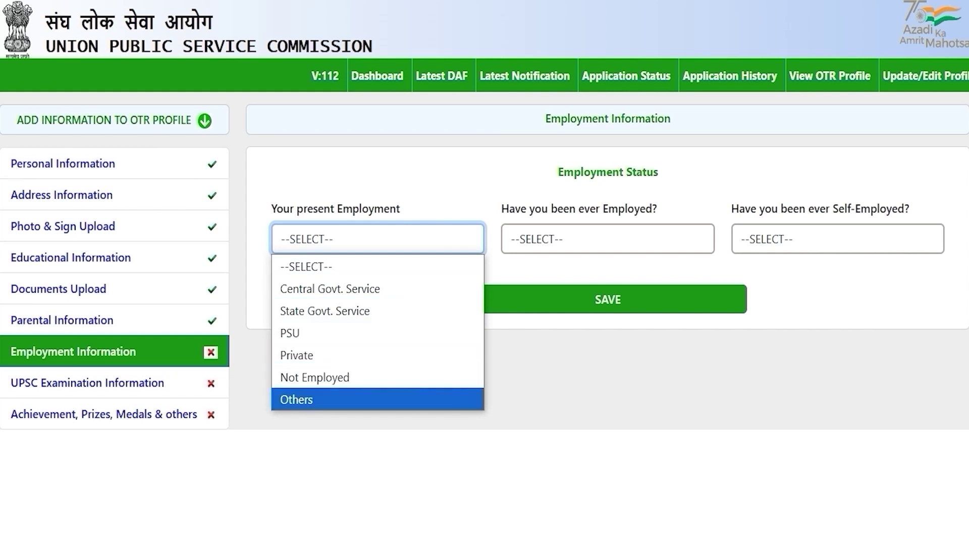
pyautogui.click(304, 353)
pyautogui.click(366, 240)
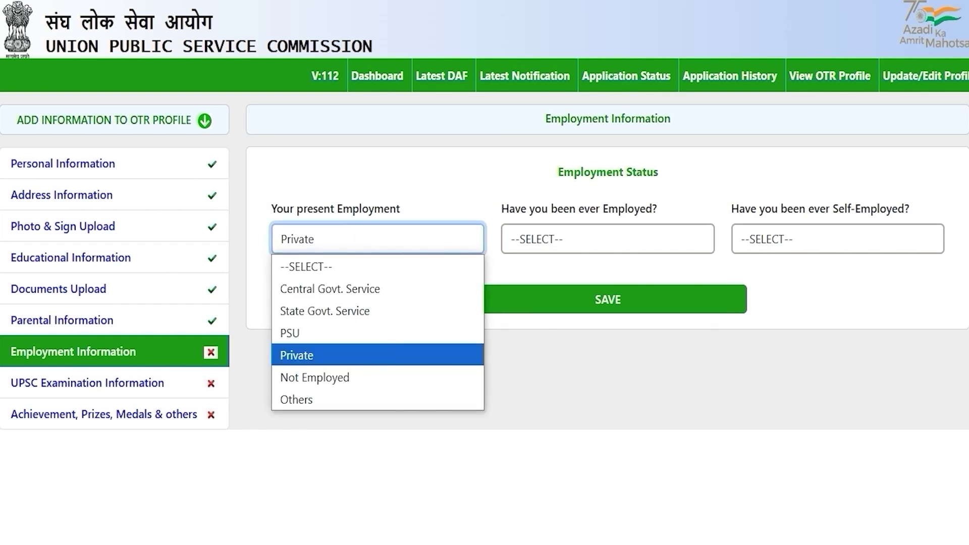
pyautogui.click(340, 377)
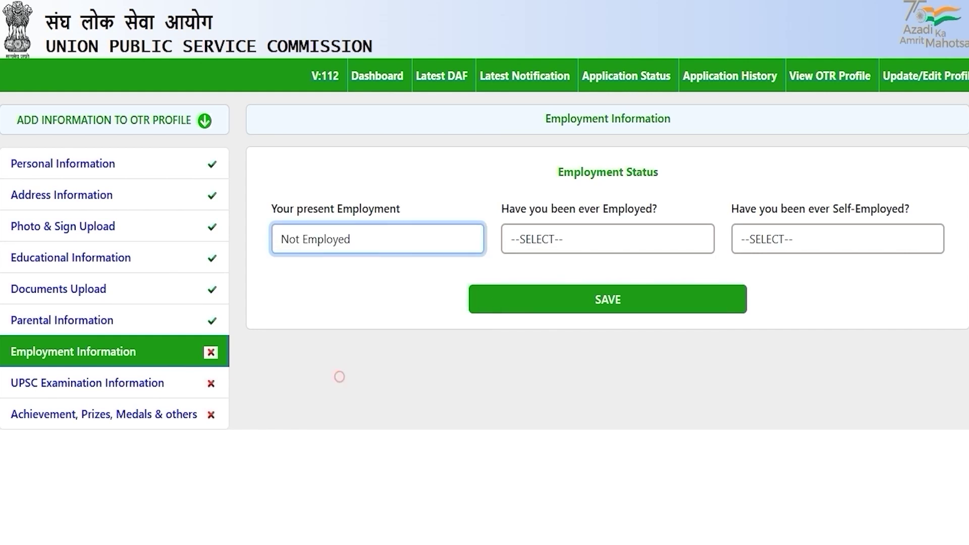
pyautogui.click(607, 302)
pyautogui.click(553, 240)
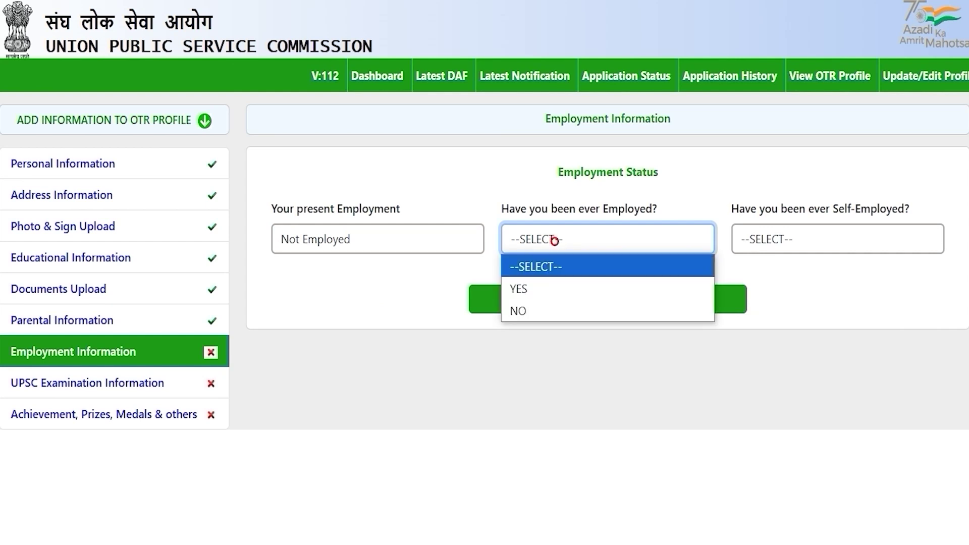
pyautogui.click(532, 312)
pyautogui.click(790, 237)
pyautogui.click(757, 310)
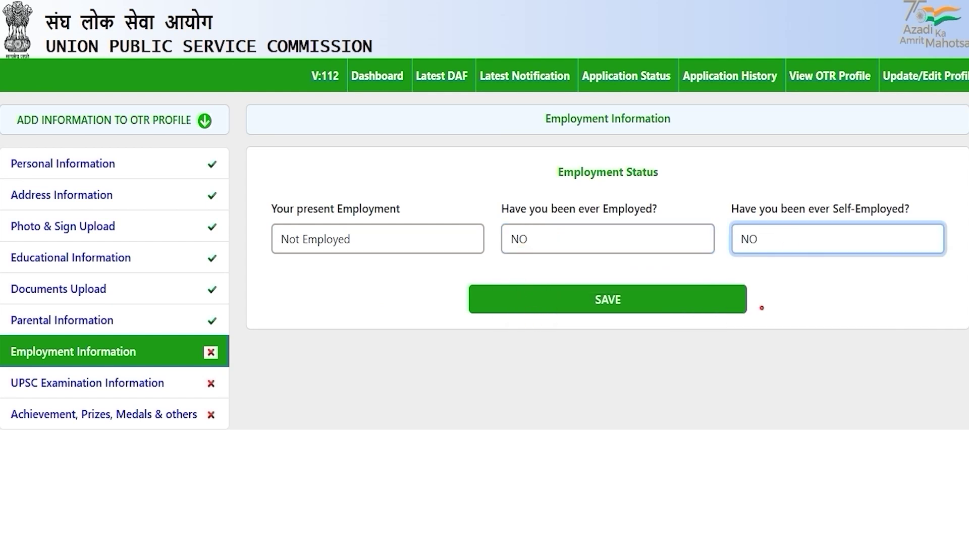
pyautogui.click(612, 298)
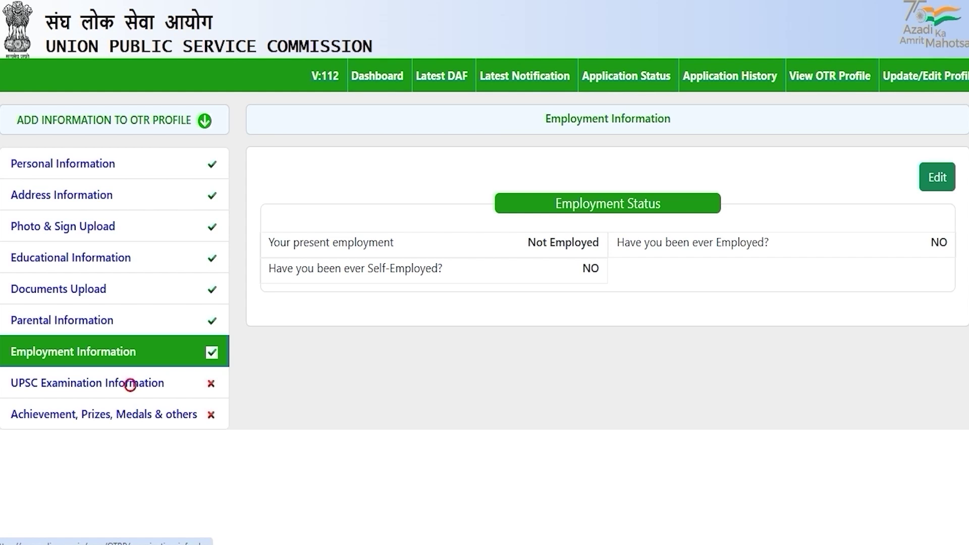
pyautogui.click(130, 384)
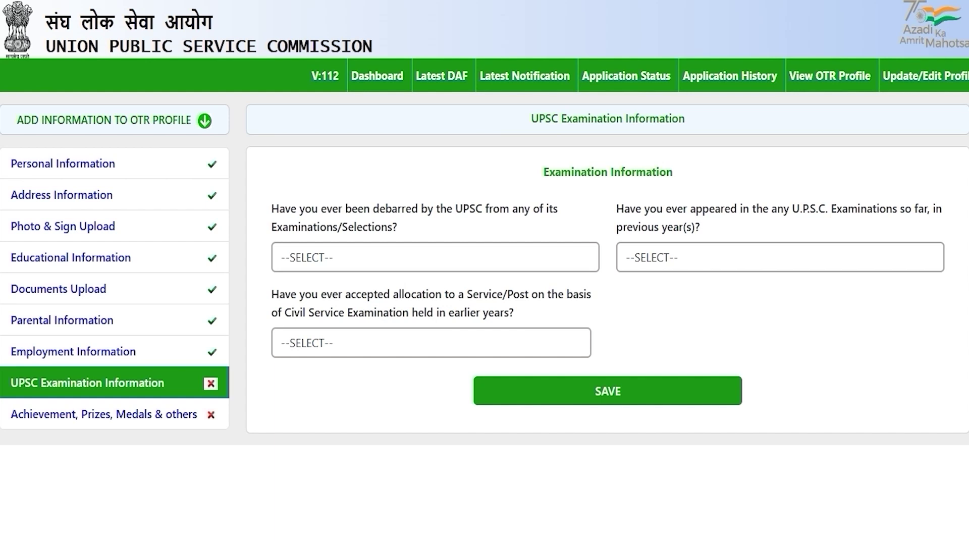
# Step: Answer NO to being debarred and to previous UPSC appearances
pyautogui.click(343, 260)
pyautogui.click(324, 303)
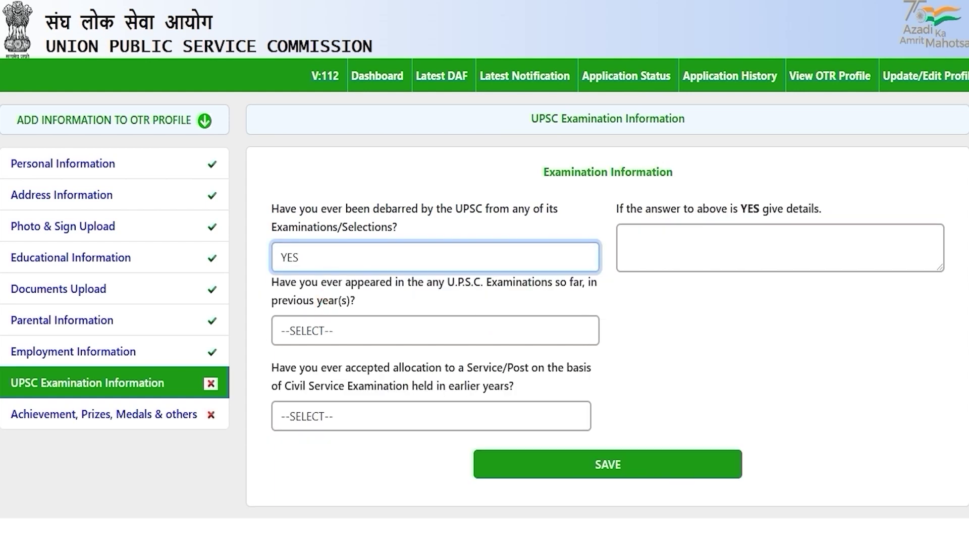
pyautogui.click(366, 259)
pyautogui.click(292, 328)
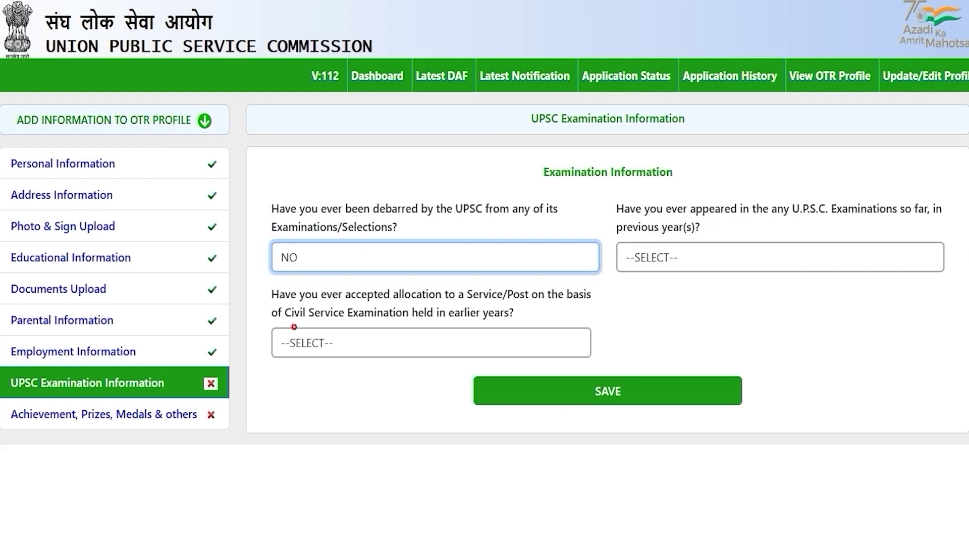
pyautogui.click(670, 306)
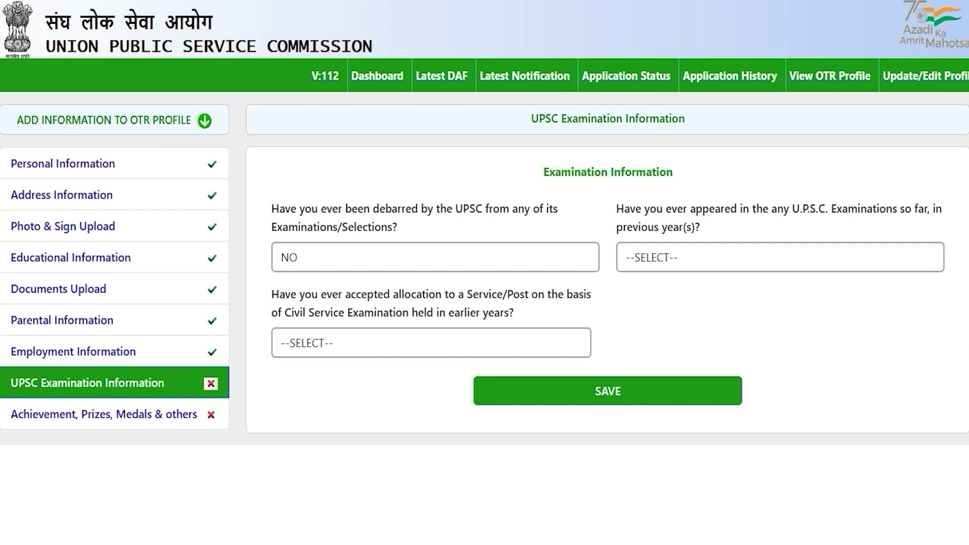
pyautogui.moveTo(695, 209); pyautogui.dragTo(663, 209)
pyautogui.click(687, 260)
pyautogui.click(666, 303)
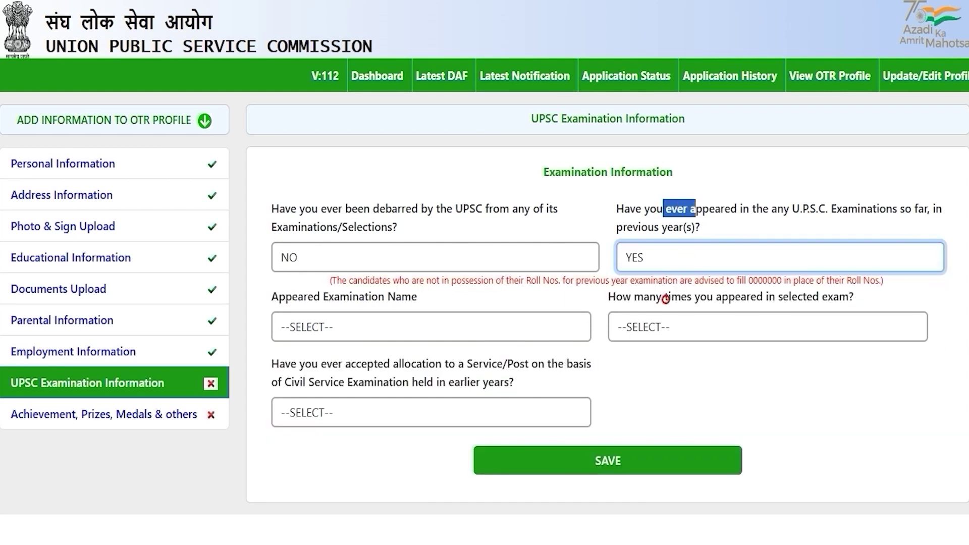
pyautogui.click(669, 256)
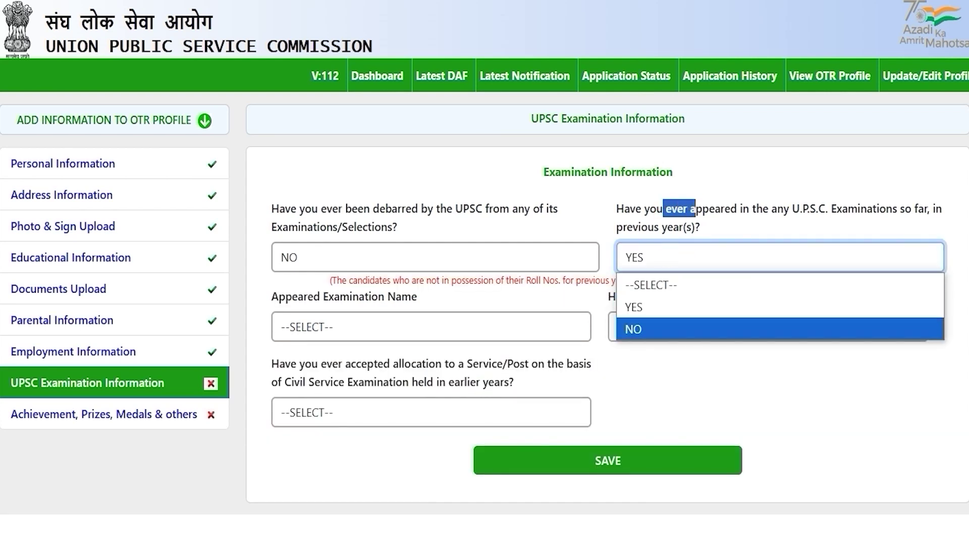
pyautogui.click(638, 329)
pyautogui.press('Tab')
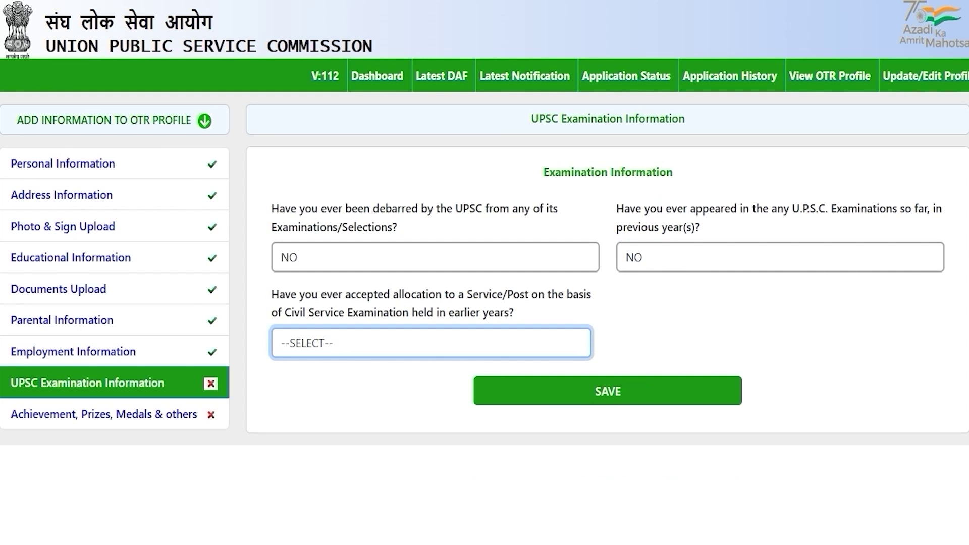
# Step: Answer NO to accepted service allocation and save the examination information
pyautogui.moveTo(303, 313); pyautogui.dragTo(388, 313)
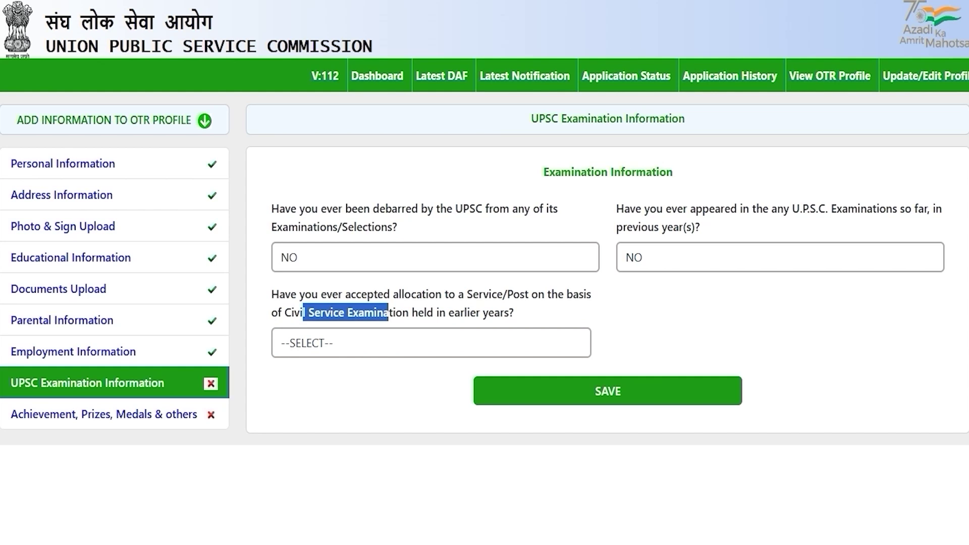
pyautogui.click(370, 342)
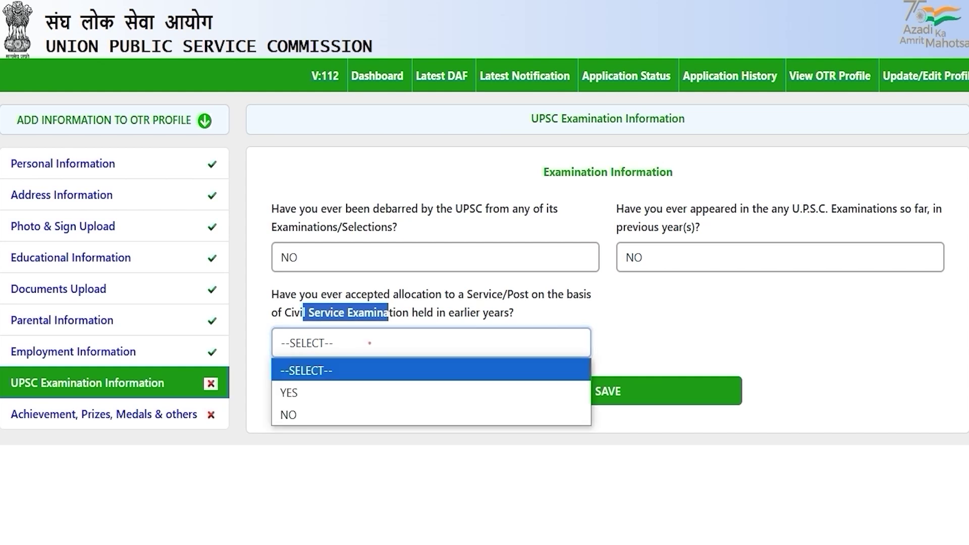
pyautogui.click(340, 388)
pyautogui.click(391, 342)
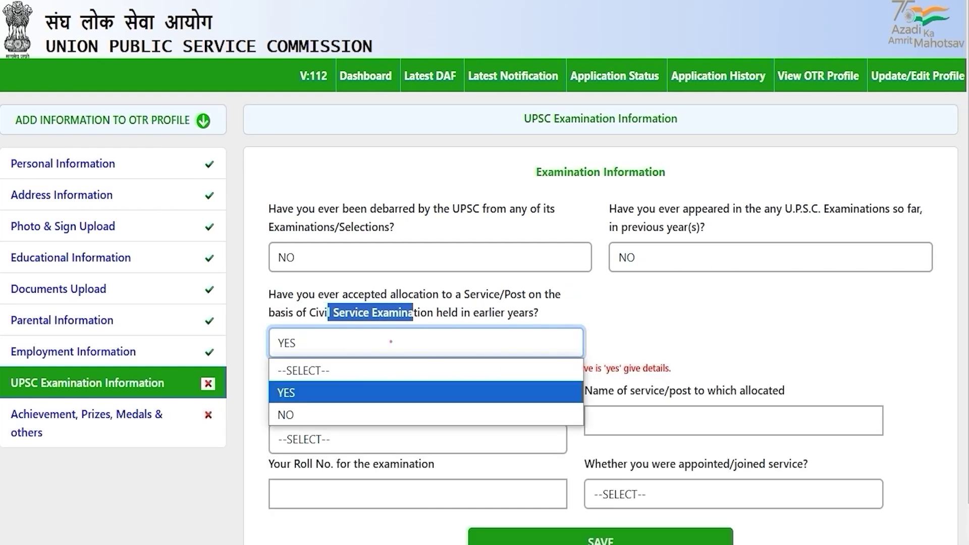
pyautogui.click(324, 407)
pyautogui.click(379, 396)
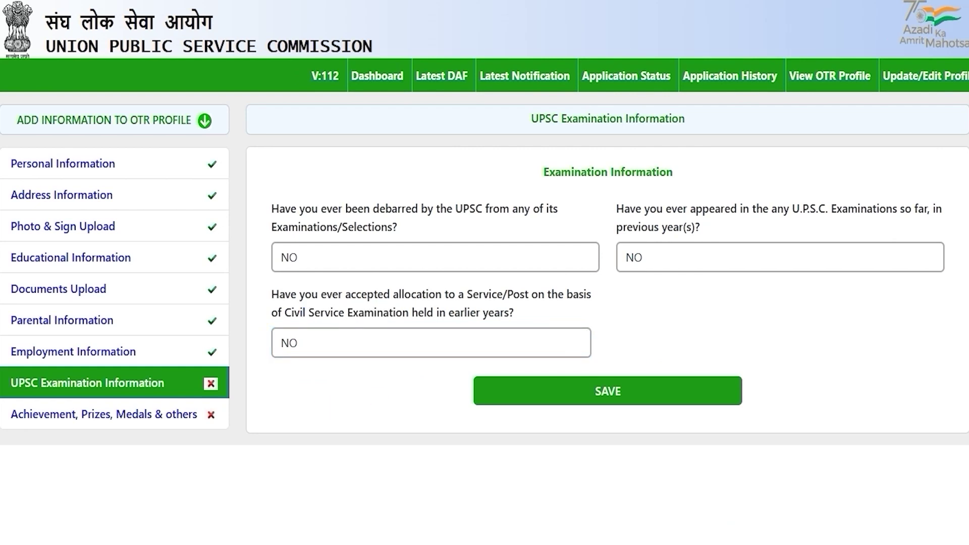
pyautogui.click(611, 393)
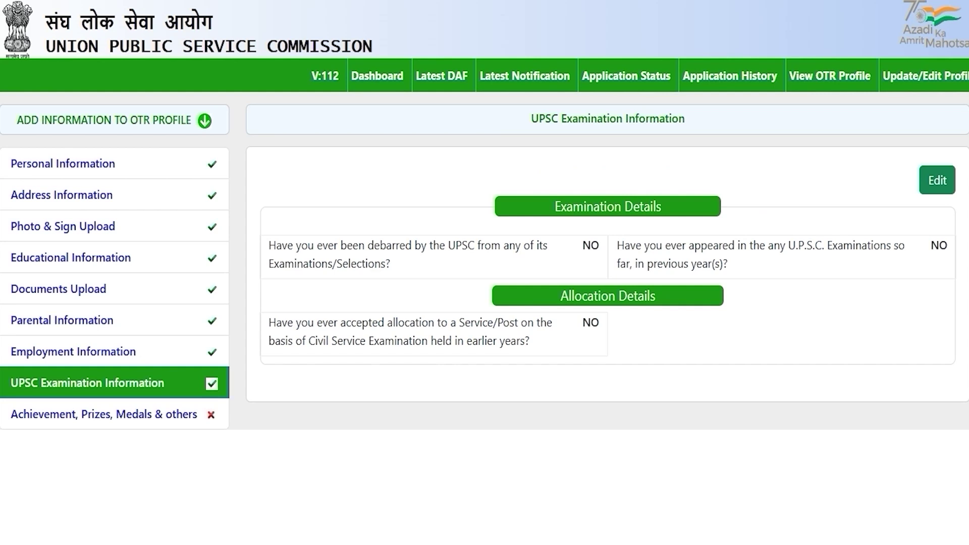
pyautogui.click(148, 415)
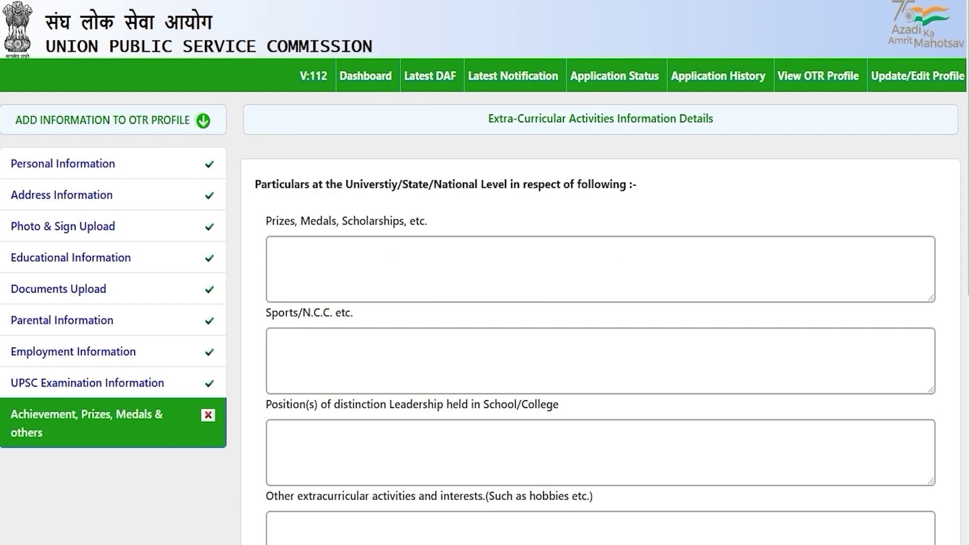
# Step: Go through the Sports/N.C.C., leadership positions and extracurricular activities boxes, leaving them blank
pyautogui.scroll(-7, 601, 353)
pyautogui.scroll(7, 601, 353)
pyautogui.moveTo(360, 184); pyautogui.dragTo(545, 185)
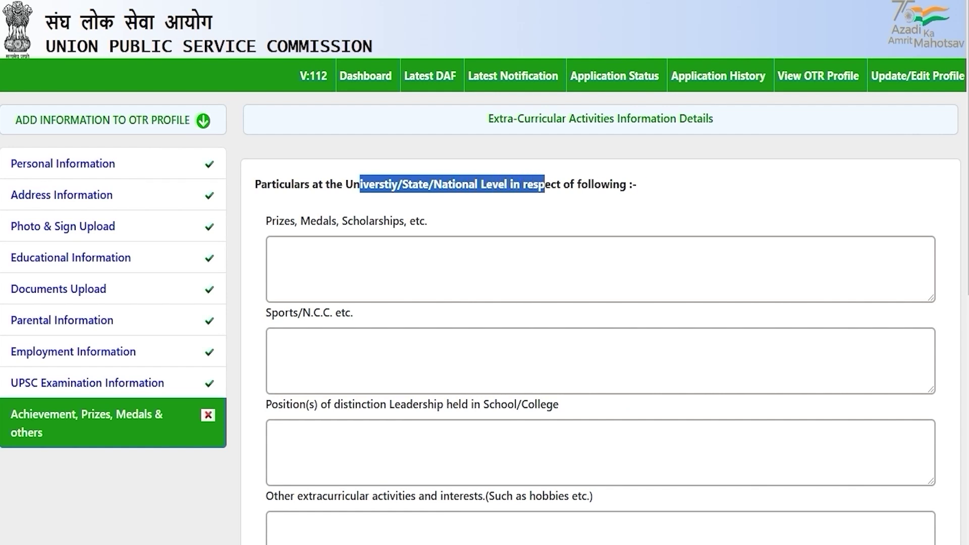
pyautogui.click(345, 248)
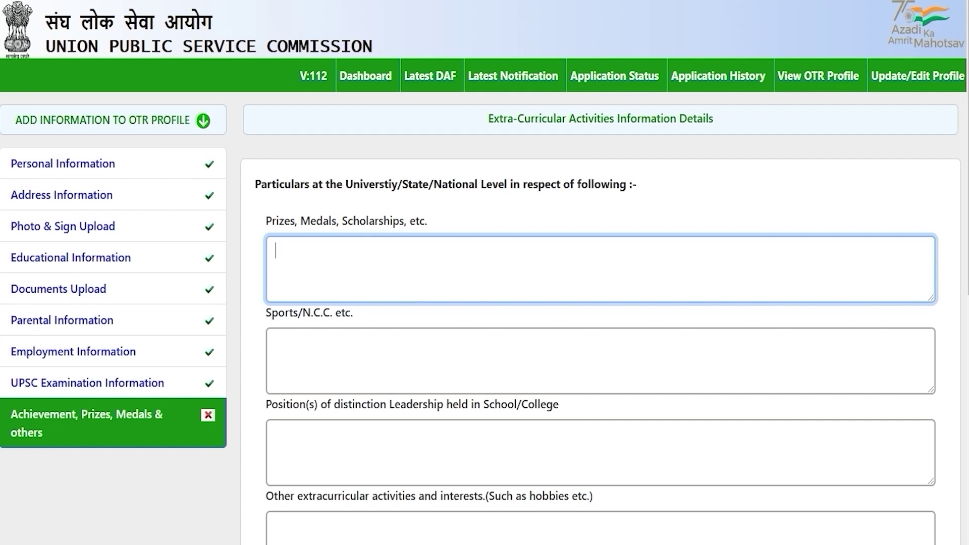
pyautogui.click(317, 350)
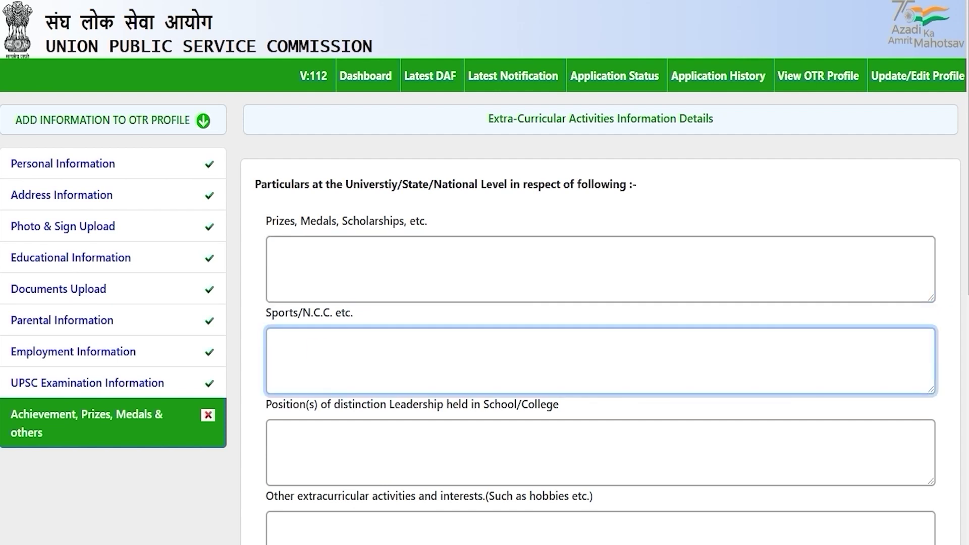
pyautogui.scroll(-3, 484, 273)
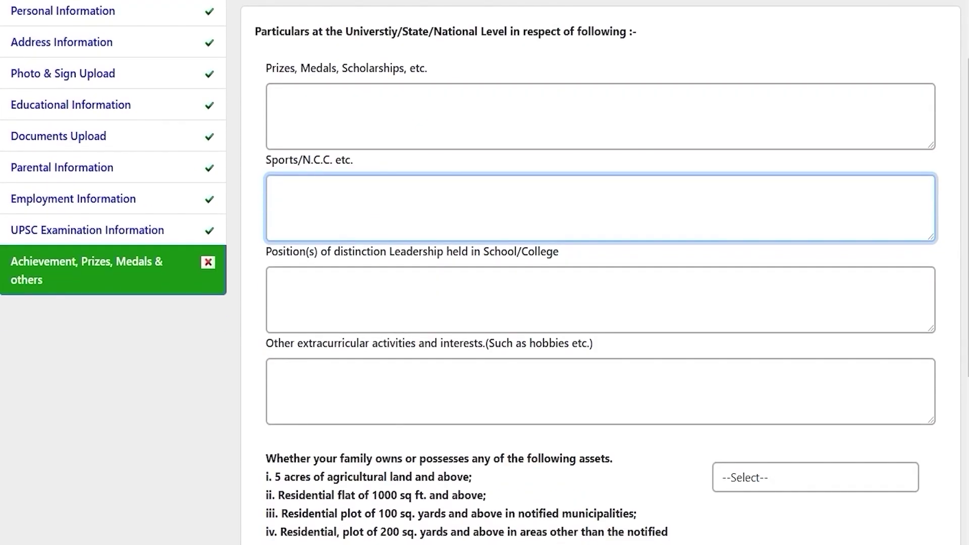
pyautogui.moveTo(283, 252); pyautogui.dragTo(523, 251)
pyautogui.click(439, 312)
pyautogui.scroll(-3, 440, 313)
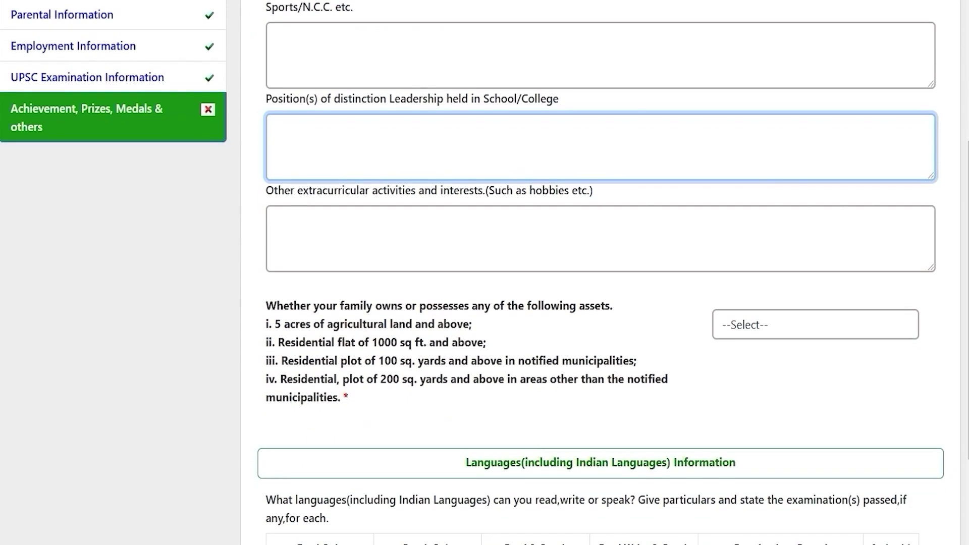
pyautogui.moveTo(309, 190); pyautogui.dragTo(310, 192)
pyautogui.click(430, 241)
pyautogui.scroll(-3, 431, 241)
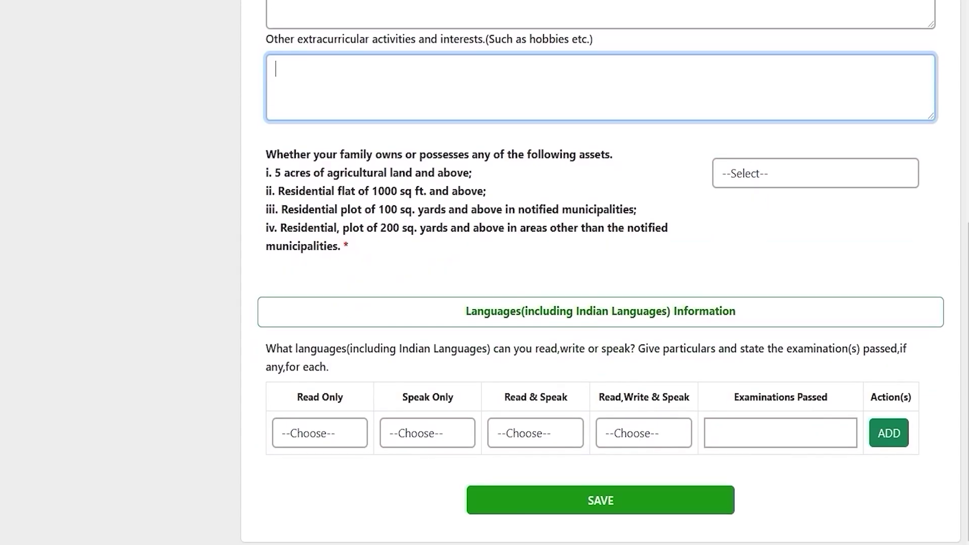
pyautogui.scroll(1, 601, 273)
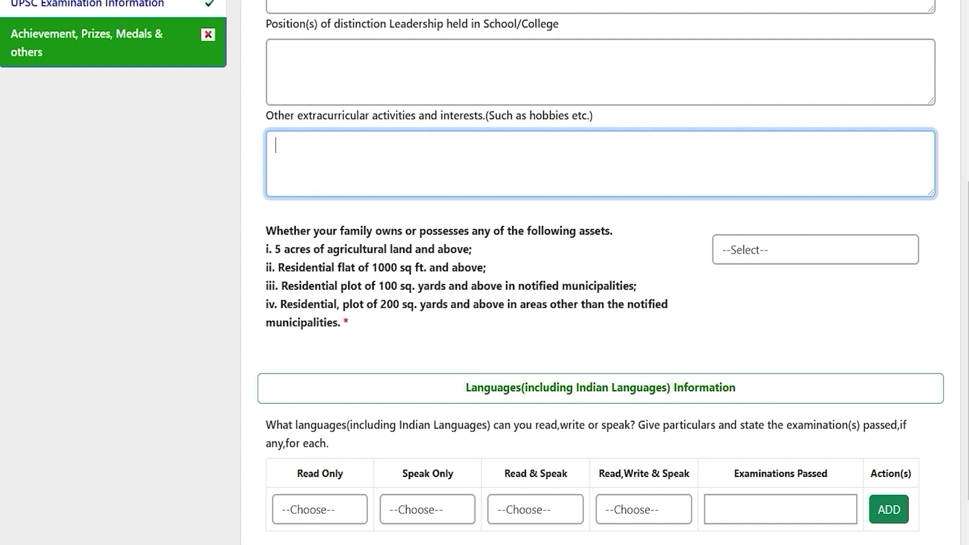
pyautogui.scroll(5, 601, 273)
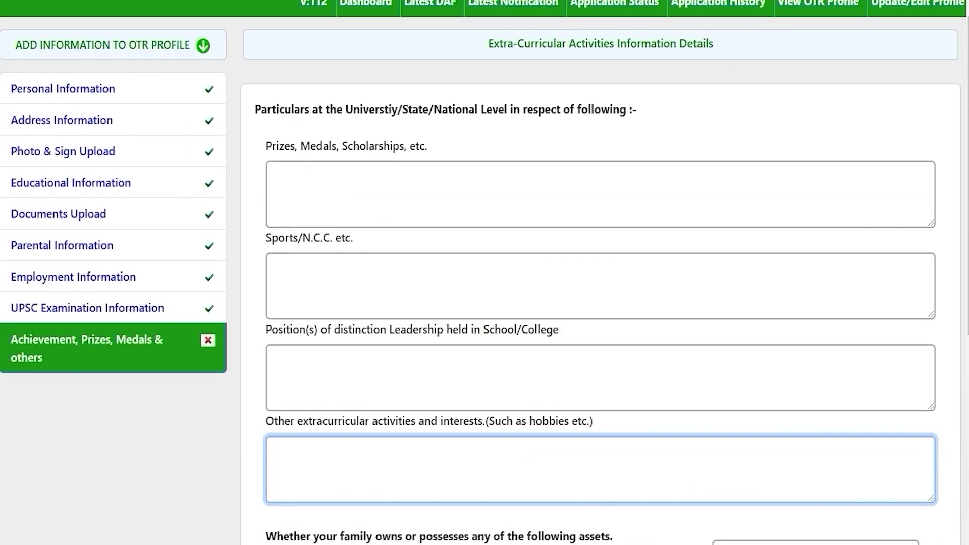
# Step: Answer NO to whether the family owns agricultural land, a flat or plots
pyautogui.press('Tab')
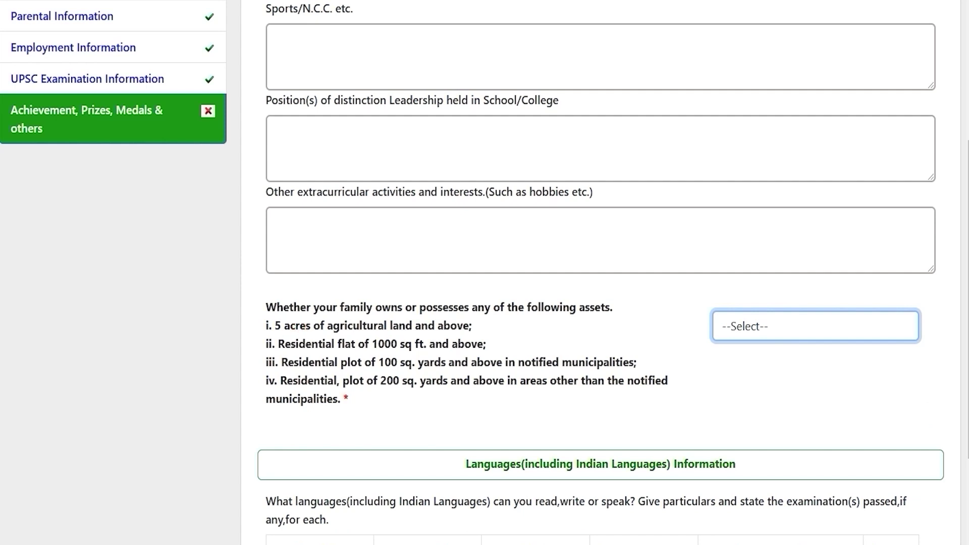
pyautogui.moveTo(295, 326); pyautogui.dragTo(399, 325)
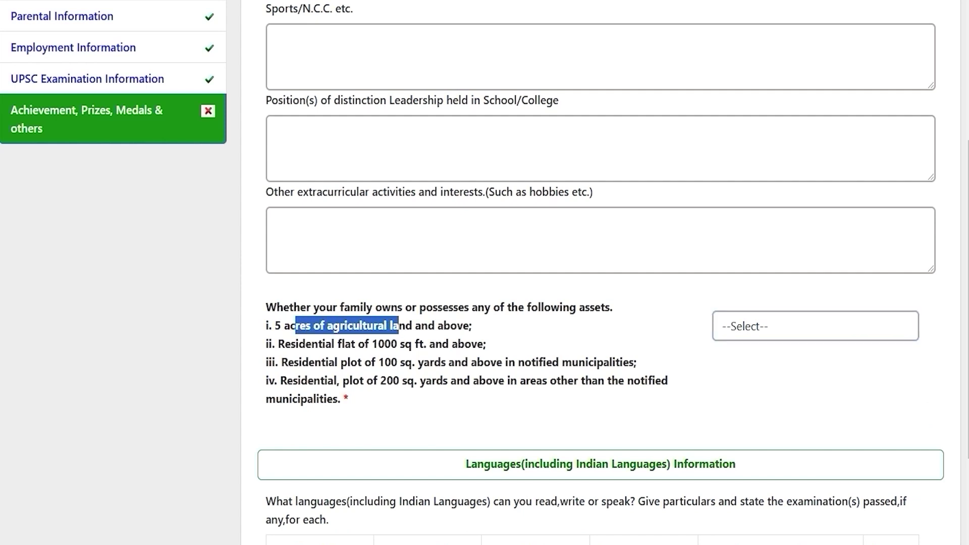
pyautogui.moveTo(311, 344); pyautogui.dragTo(435, 344)
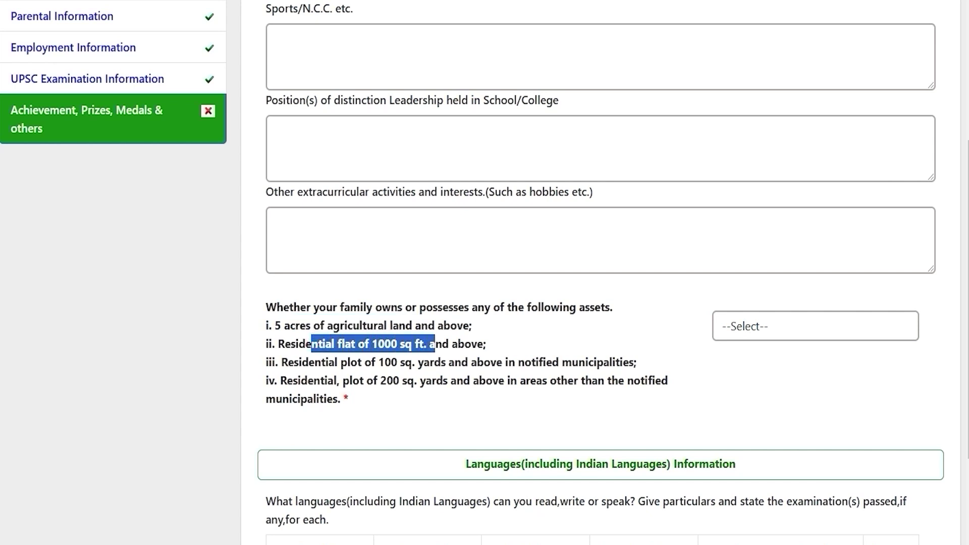
pyautogui.moveTo(322, 362); pyautogui.dragTo(483, 362)
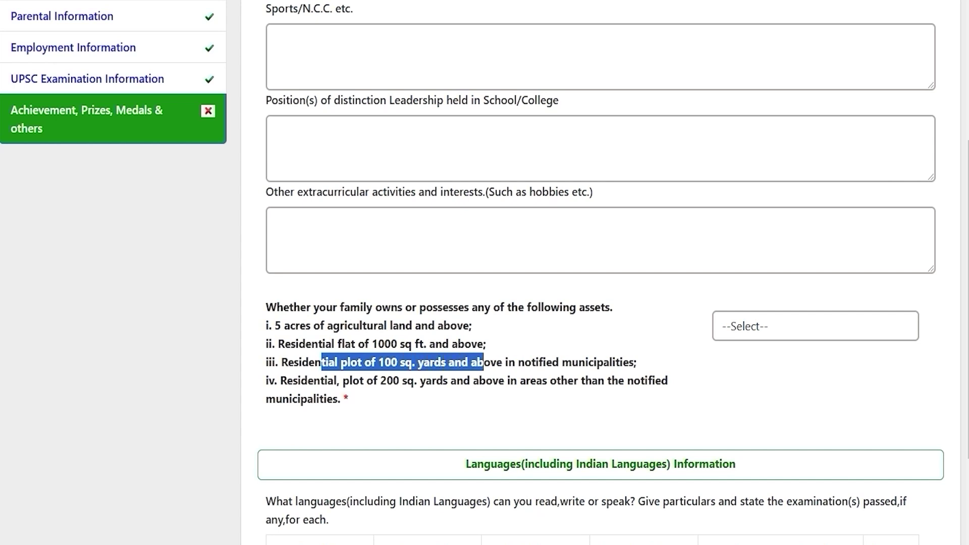
pyautogui.moveTo(308, 381); pyautogui.dragTo(499, 381)
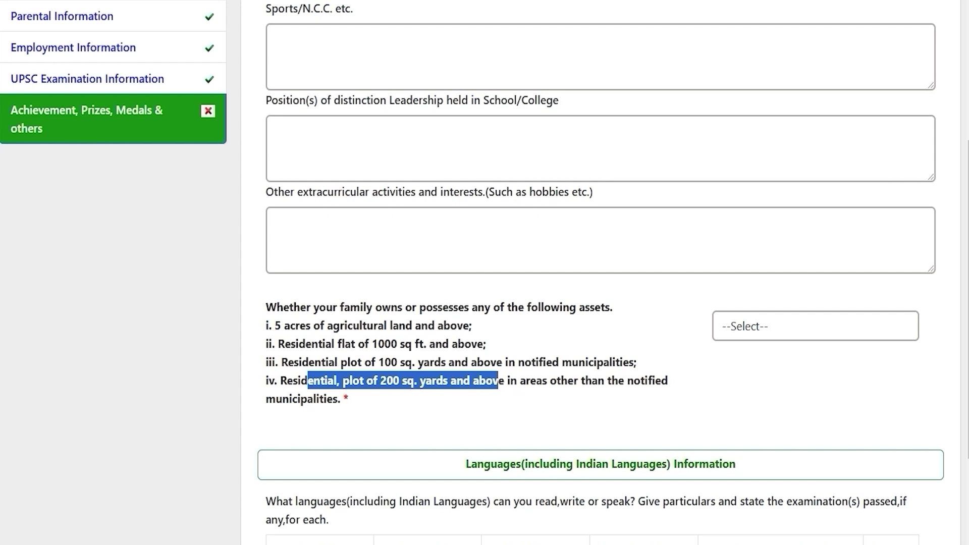
pyautogui.click(737, 327)
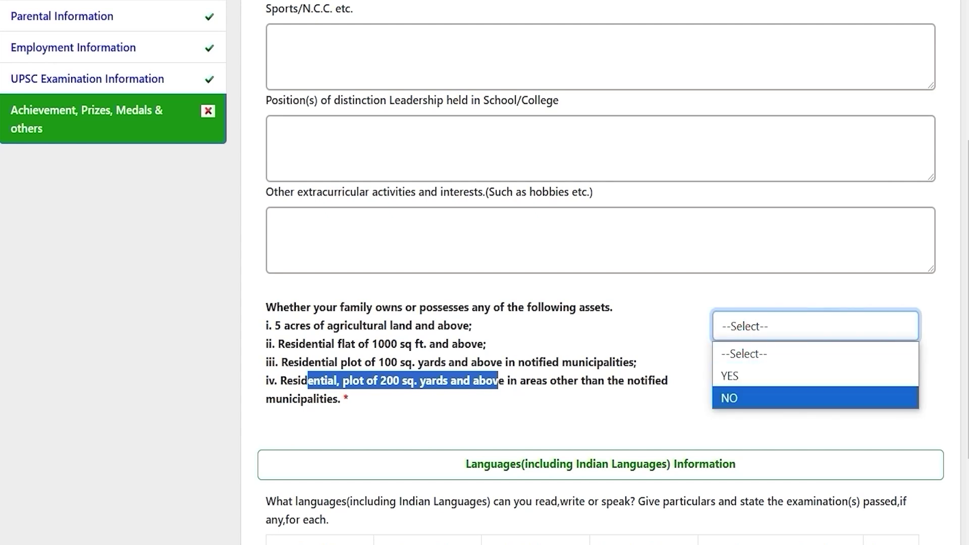
pyautogui.click(730, 395)
pyautogui.scroll(-3, 730, 396)
# Step: Add a Hindi language row for Read Only, Read & Speak and Read, Write & Speak, with 12th as Examinations Passed
pyautogui.click(521, 312)
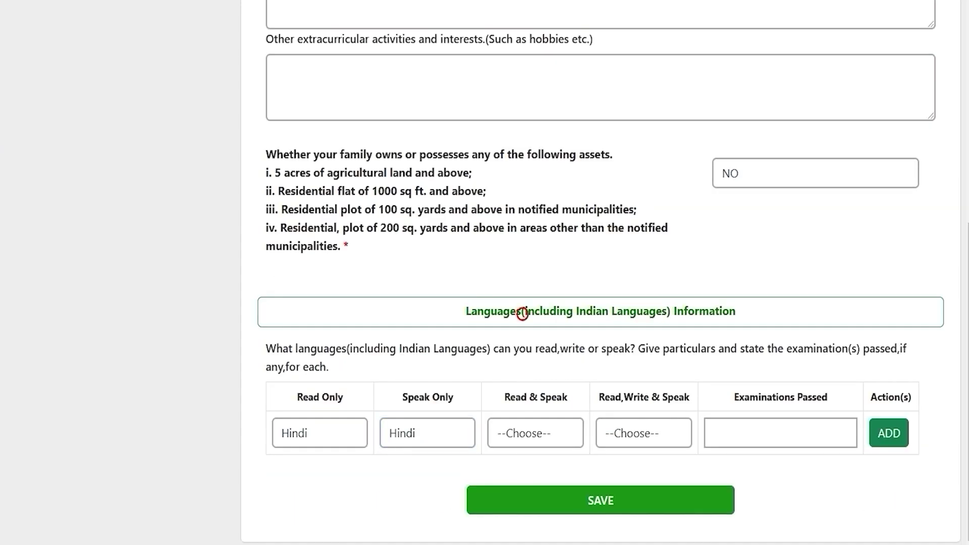
pyautogui.moveTo(470, 311); pyautogui.dragTo(736, 311)
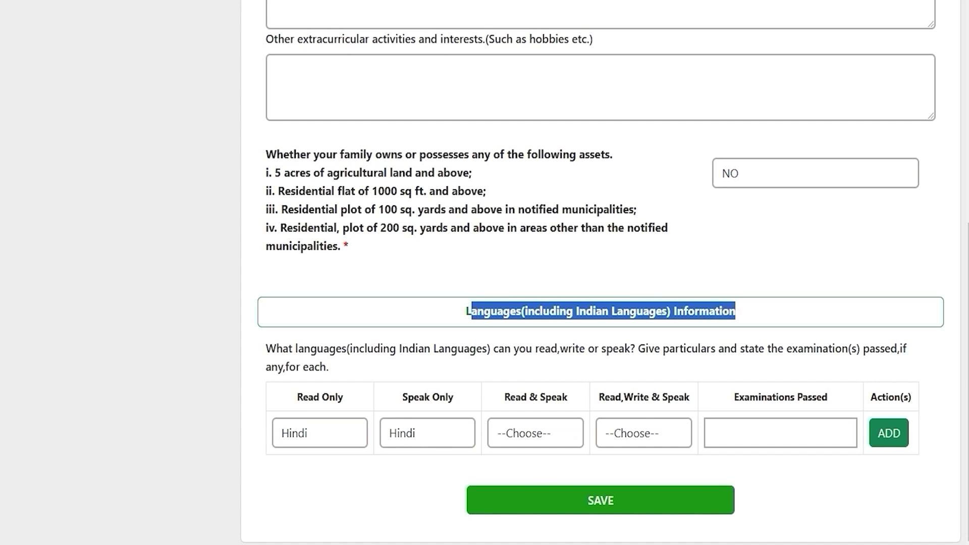
pyautogui.click(341, 425)
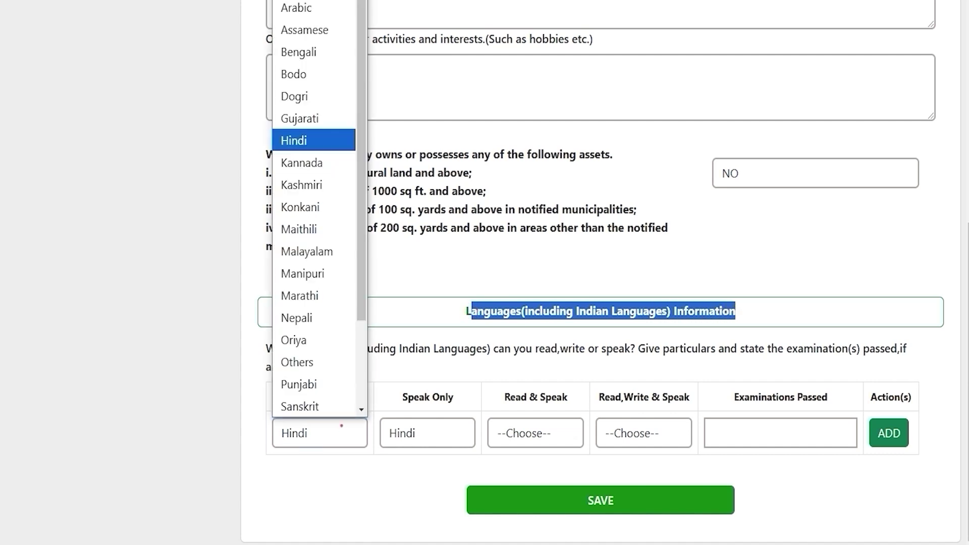
pyautogui.click(341, 425)
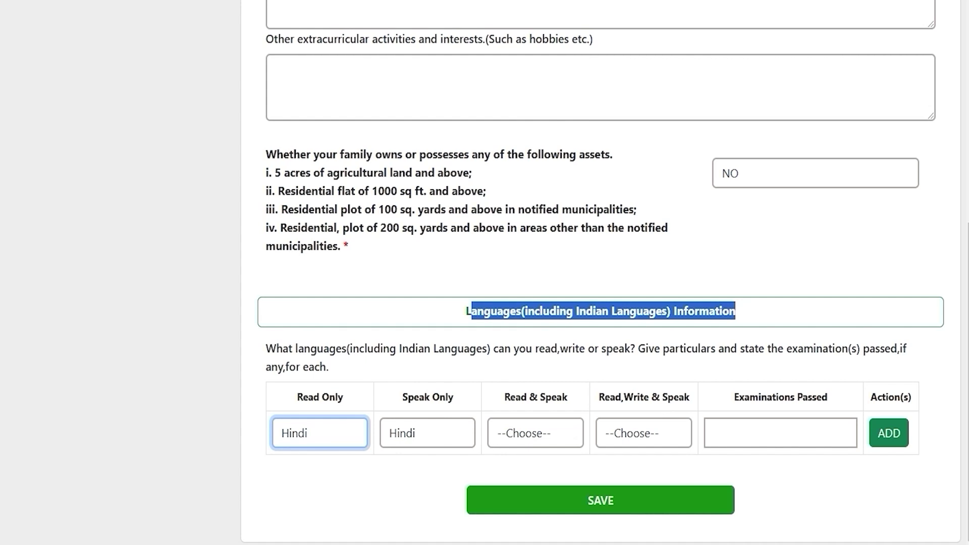
pyautogui.click(541, 433)
pyautogui.click(637, 433)
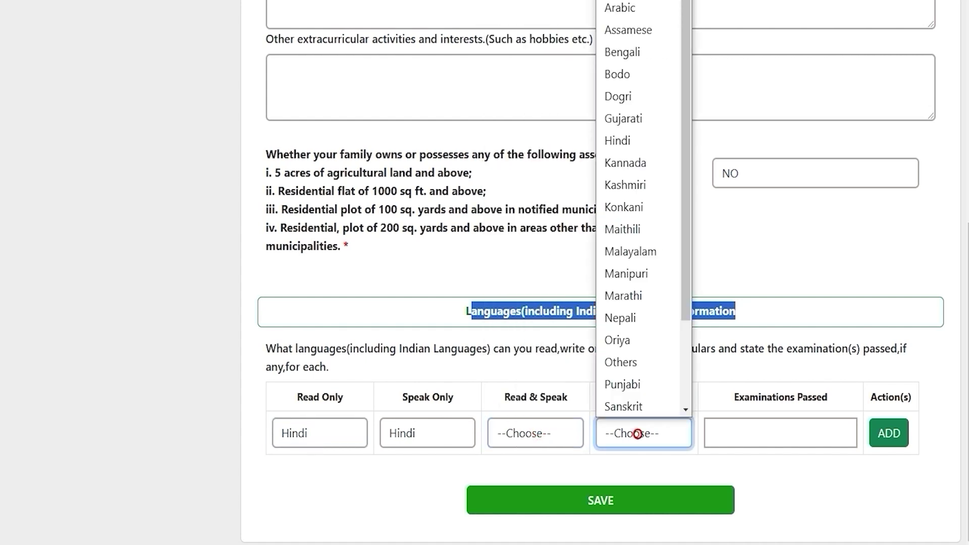
pyautogui.click(763, 434)
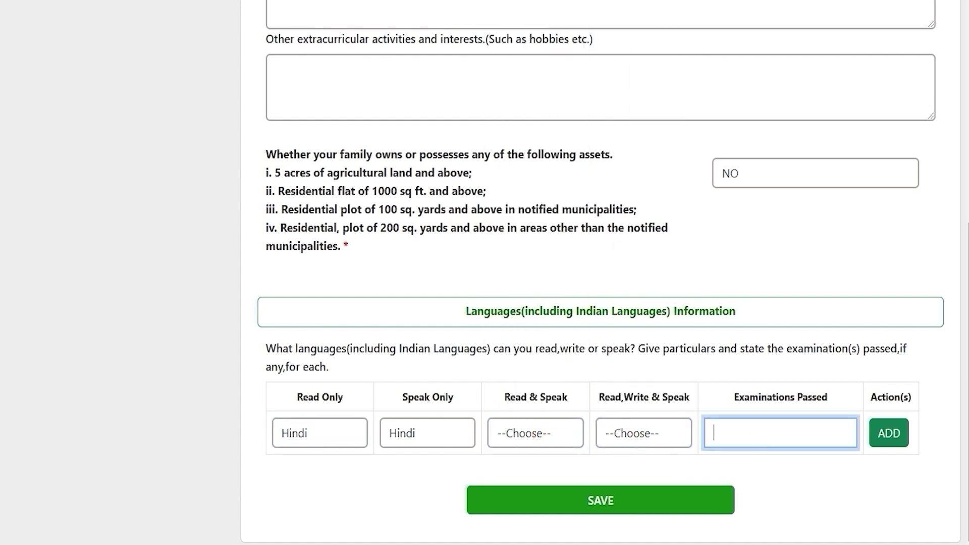
pyautogui.write('12th')
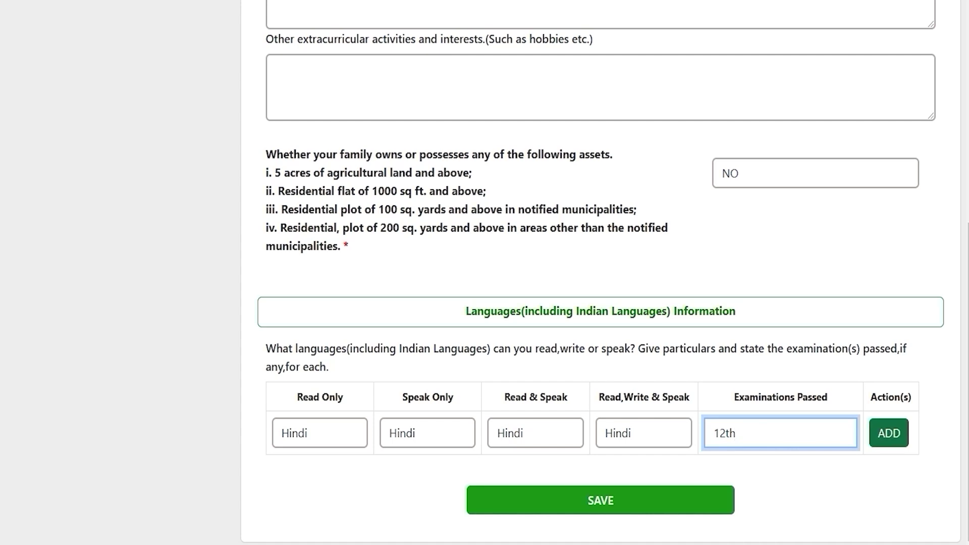
pyautogui.click(889, 433)
# Step: Skip adding another language and save the achievements and languages details
pyautogui.click(305, 477)
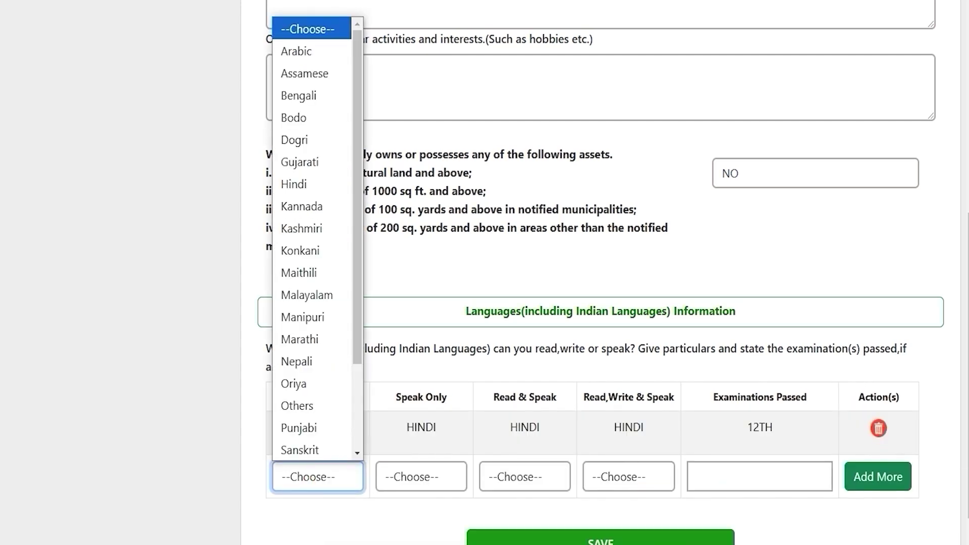
pyautogui.click(825, 527)
pyautogui.scroll(-1, 825, 527)
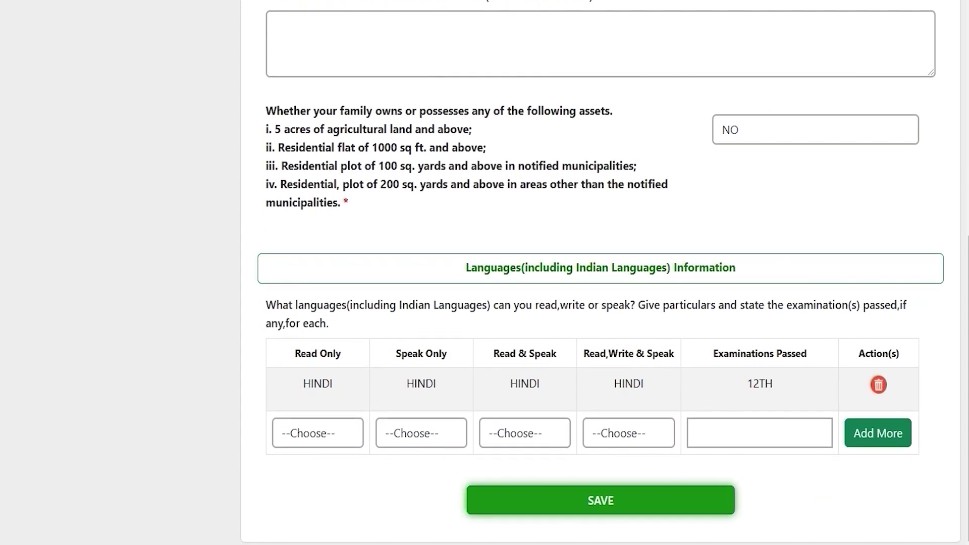
pyautogui.click(601, 501)
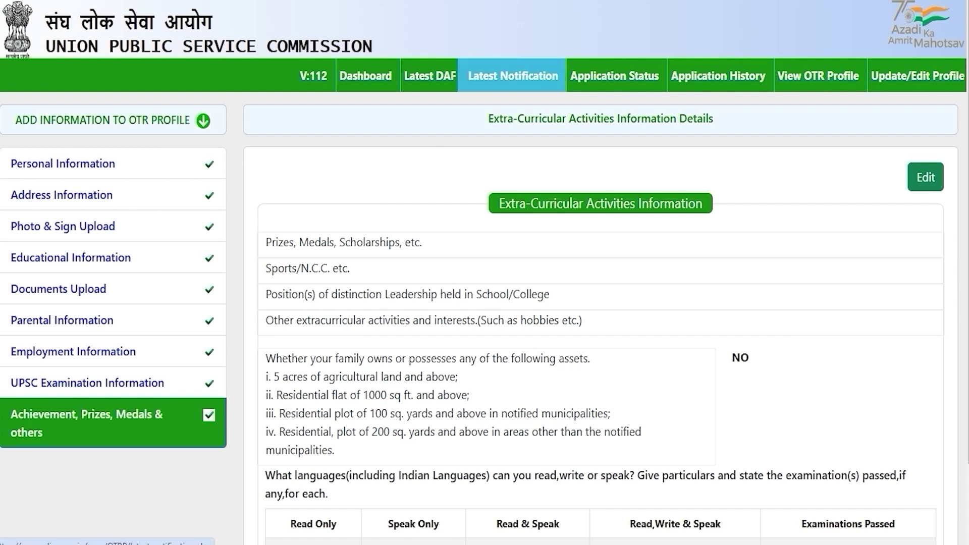
pyautogui.click(512, 77)
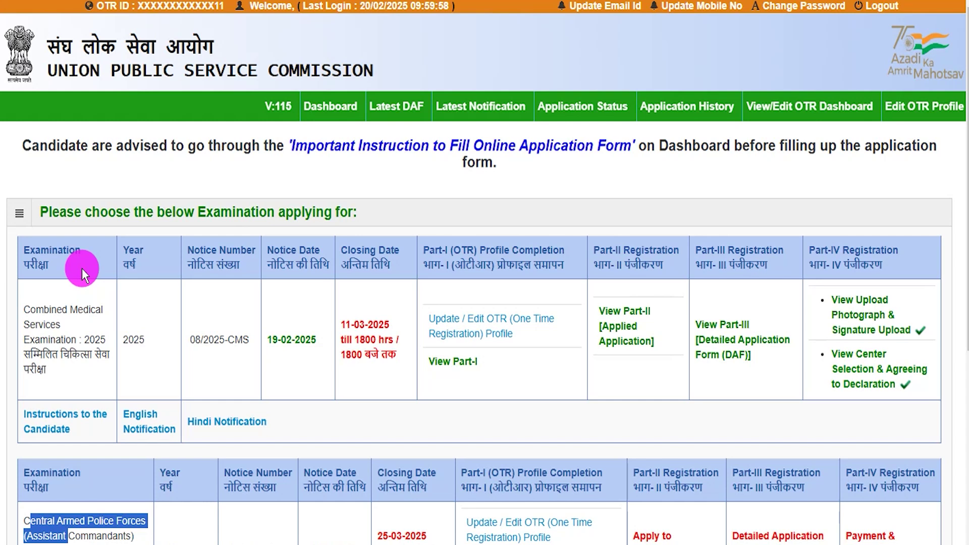
# Step: Start Part I of the Central Armed Police Forces 2025 application and confirm the instructions are read
pyautogui.scroll(-4, 102, 287)
pyautogui.click(25, 295)
pyautogui.moveTo(26, 295); pyautogui.dragTo(136, 347)
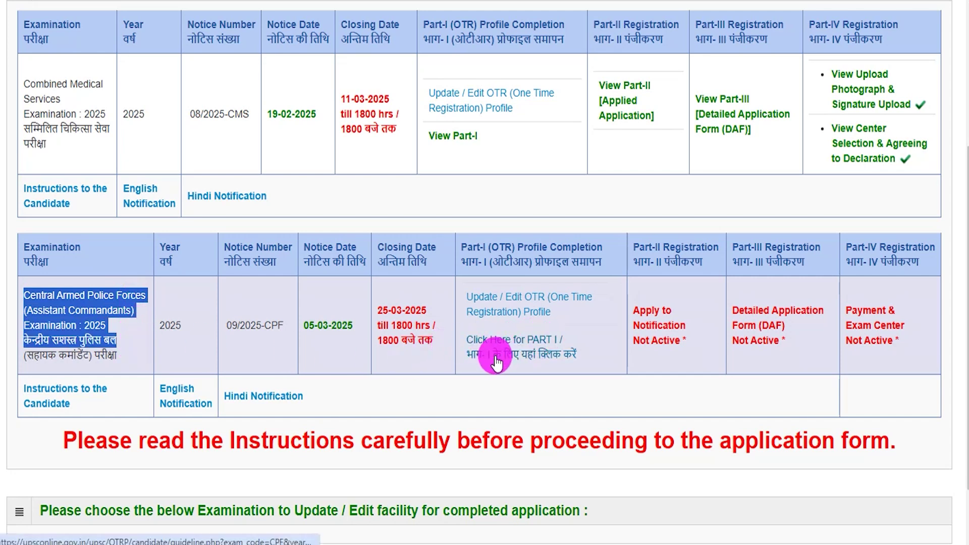
pyautogui.click(544, 357)
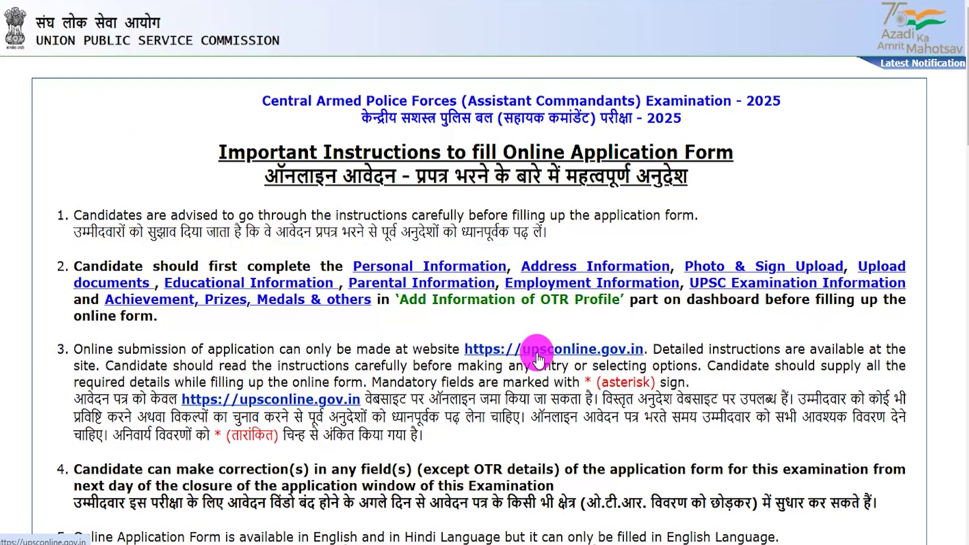
pyautogui.scroll(-5, 538, 357)
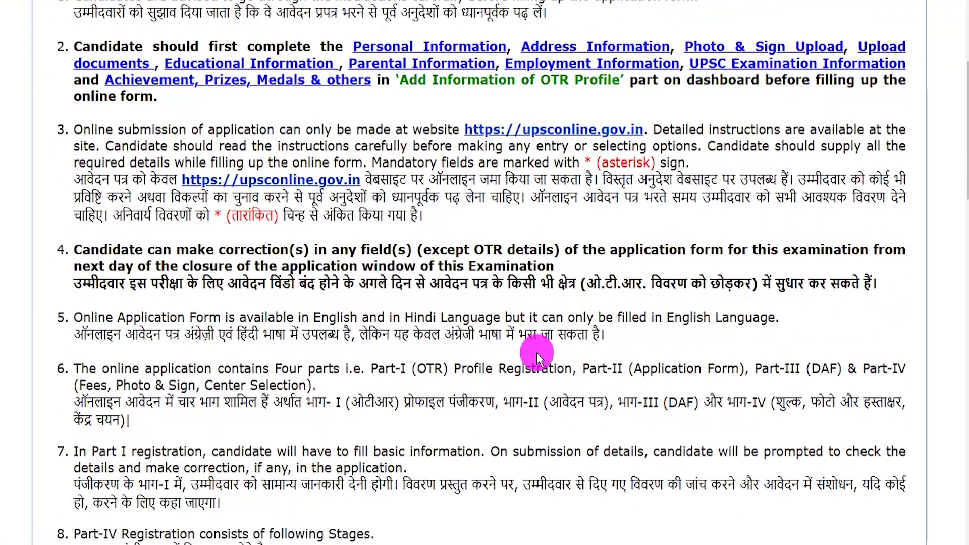
pyautogui.scroll(-12, 537, 353)
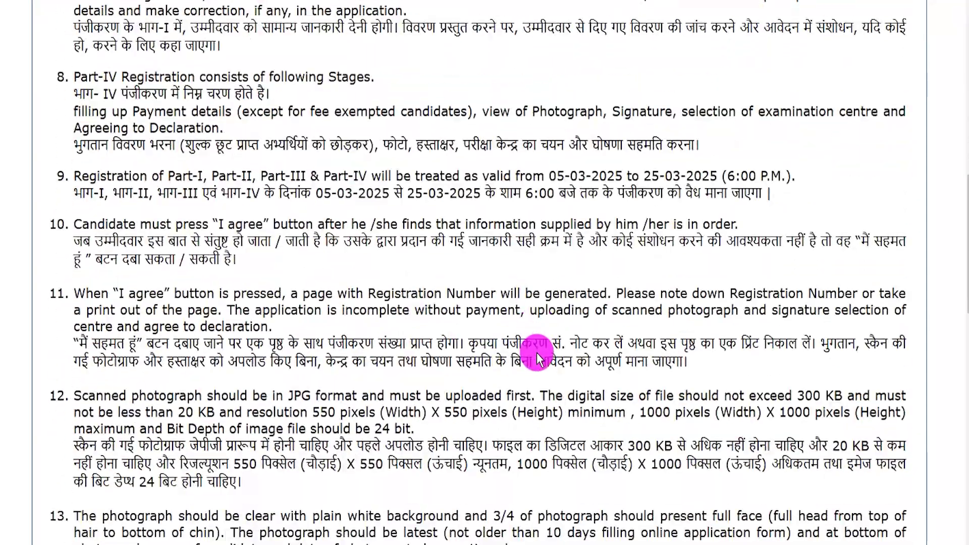
pyautogui.scroll(-20, 537, 352)
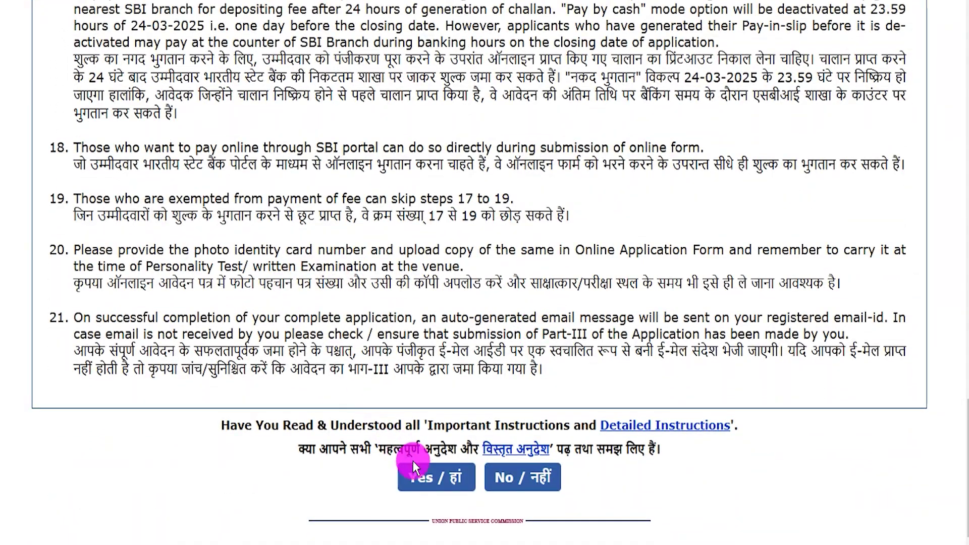
pyautogui.click(426, 475)
pyautogui.click(602, 77)
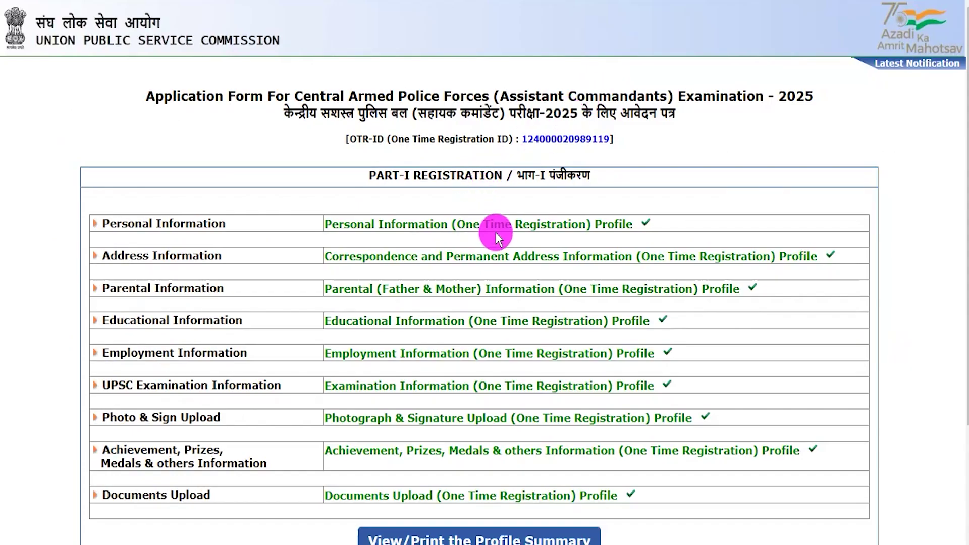
# Step: Accept the declaration that the details are correct and return to the examinations dashboard
pyautogui.scroll(-3, 496, 232)
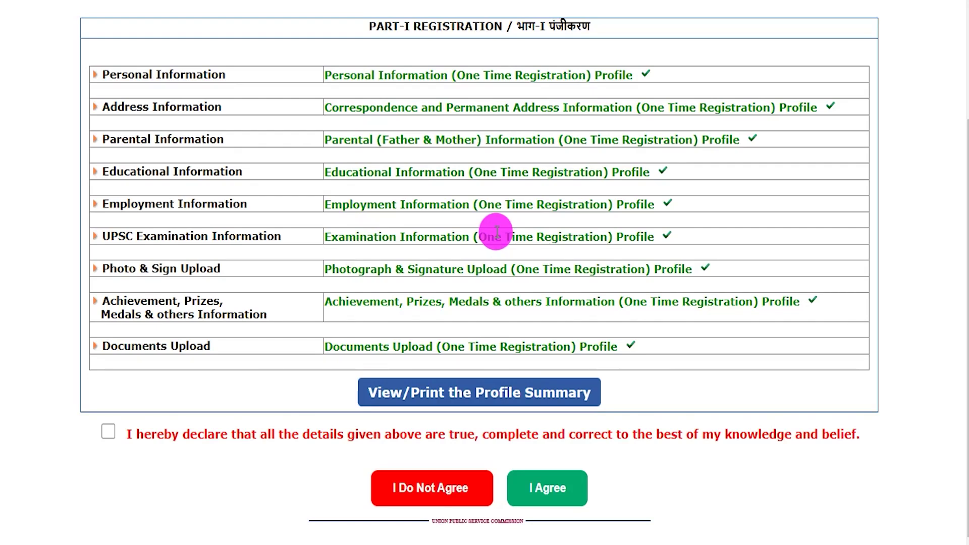
pyautogui.click(111, 432)
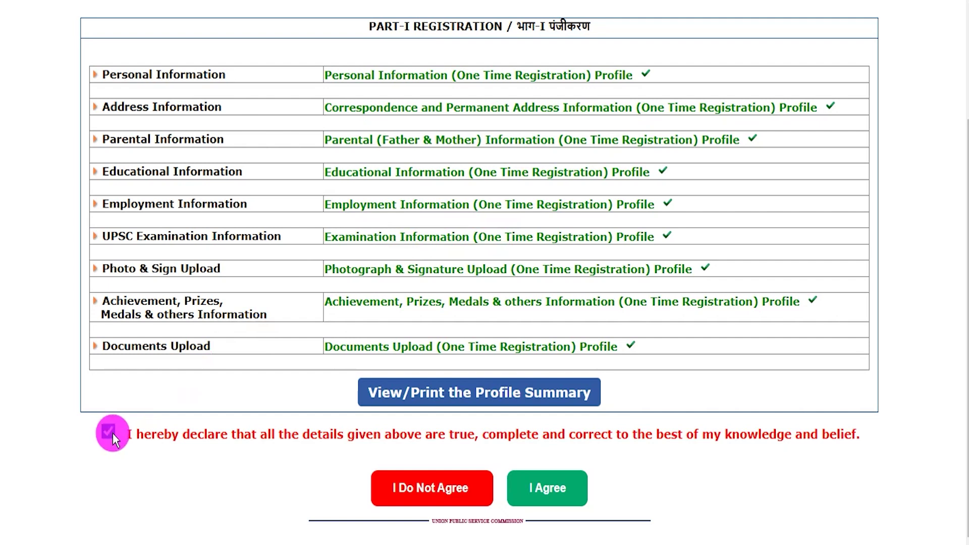
pyautogui.click(539, 489)
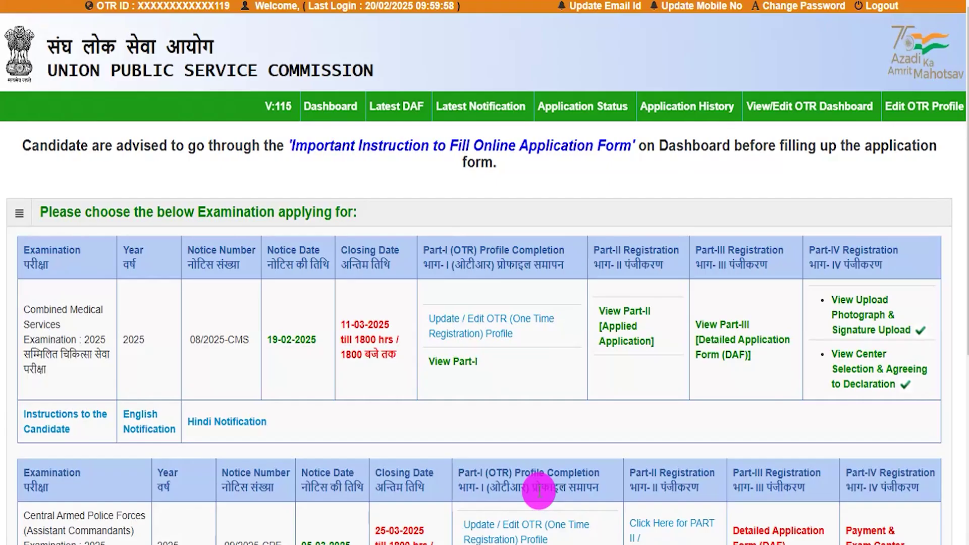
pyautogui.scroll(-3, 522, 447)
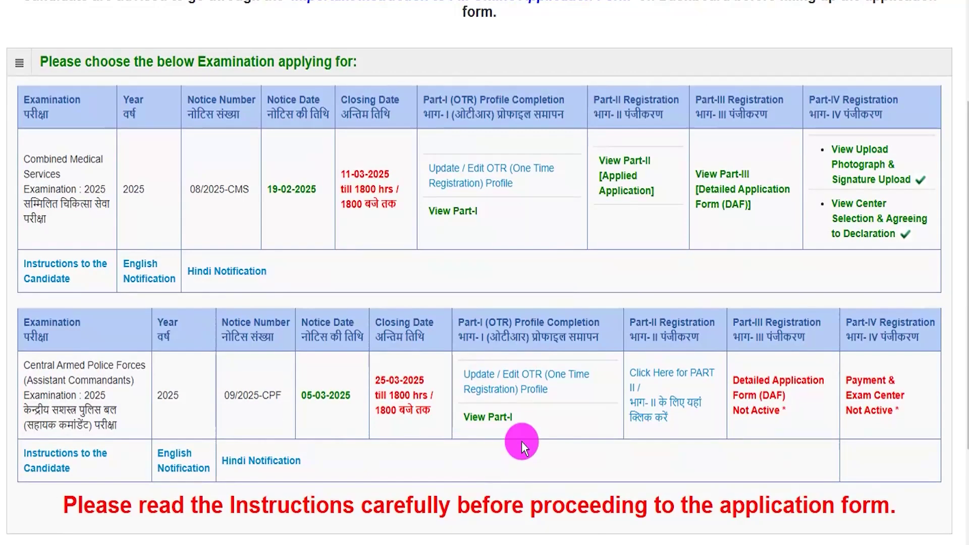
pyautogui.scroll(2, 521, 438)
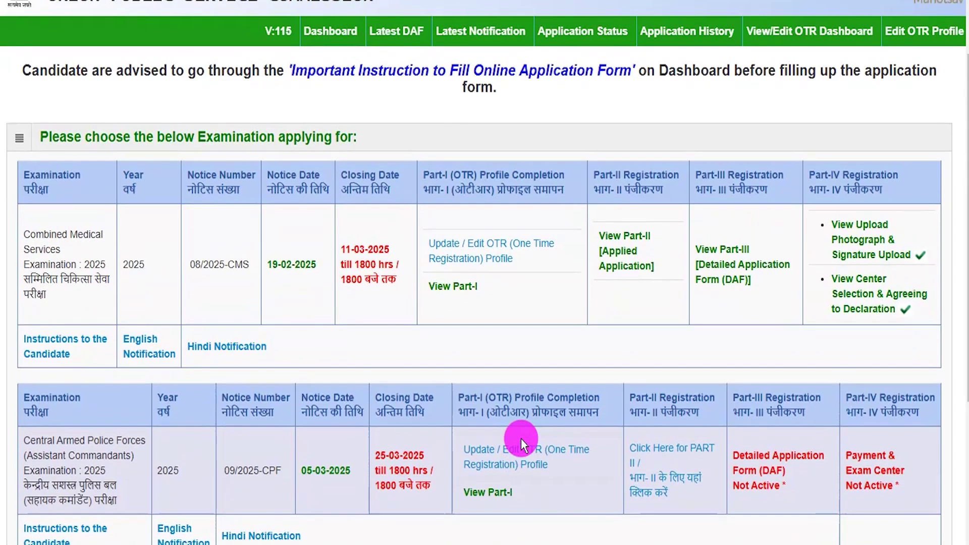
pyautogui.scroll(-3, 521, 439)
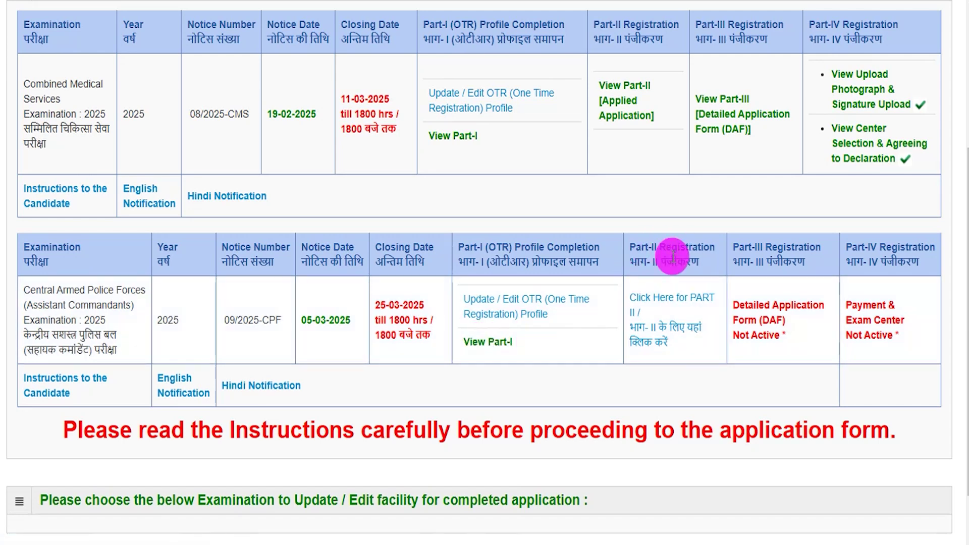
# Step: In CAPF 2025 Part II, set Educational Qualification to 'Already passed the degree or equivalent examination' and continue
pyautogui.click(655, 343)
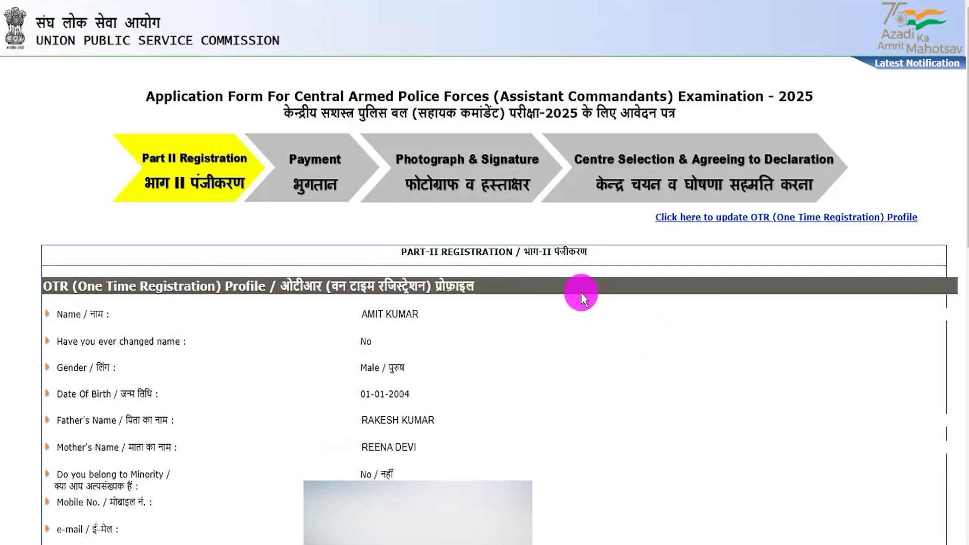
pyautogui.moveTo(348, 367); pyautogui.dragTo(388, 370)
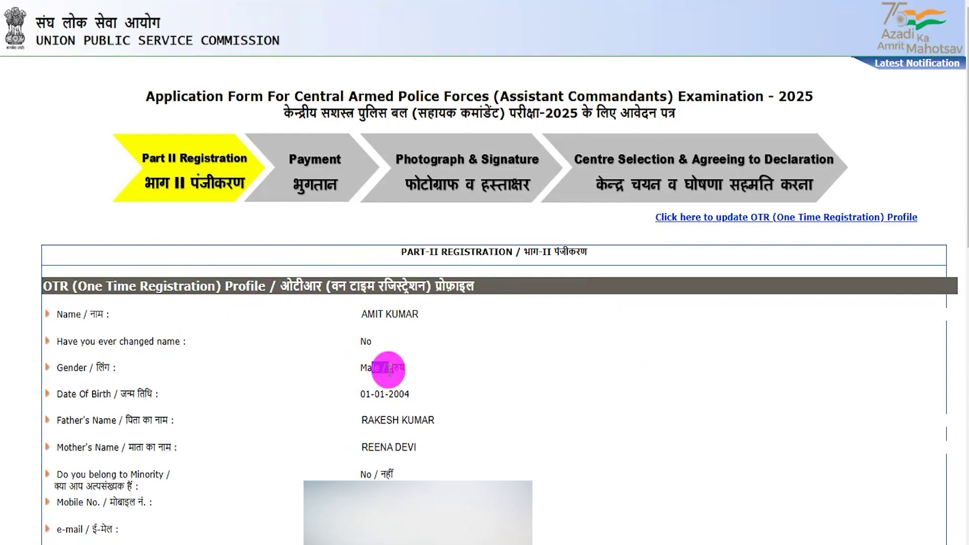
pyautogui.click(382, 411)
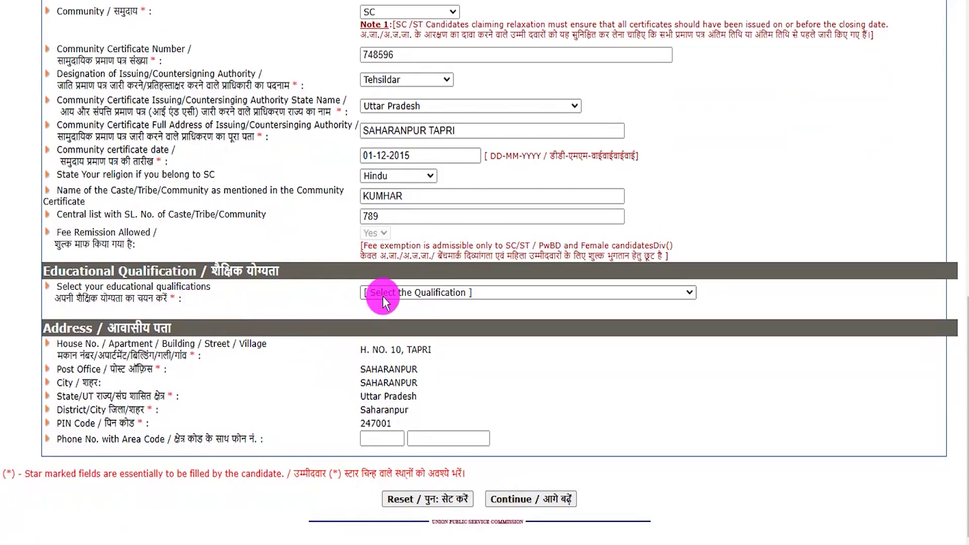
pyautogui.click(388, 294)
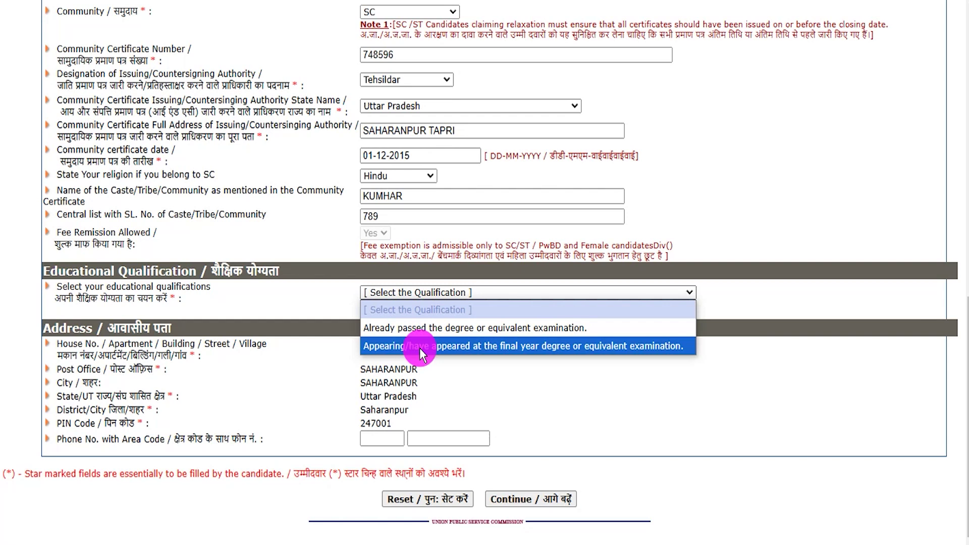
pyautogui.click(419, 347)
pyautogui.click(434, 296)
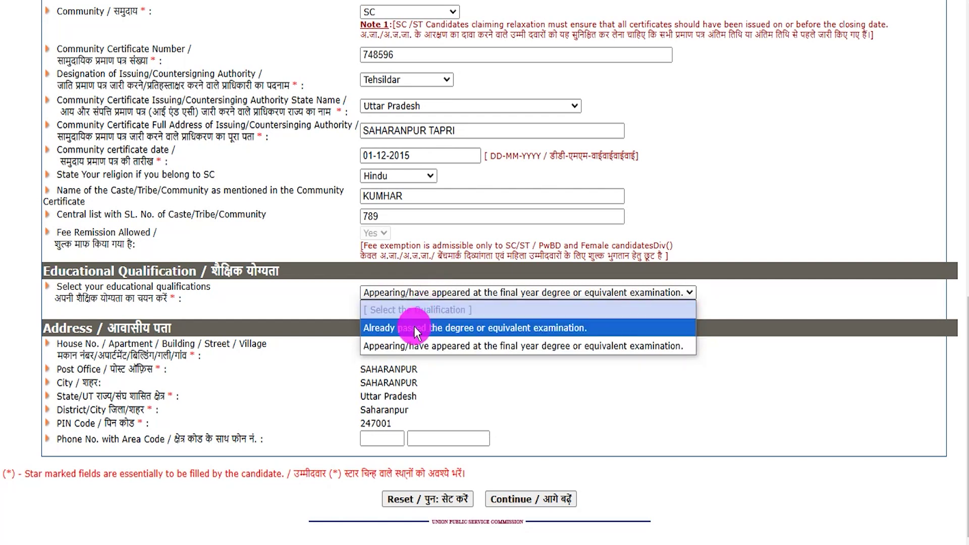
pyautogui.click(516, 328)
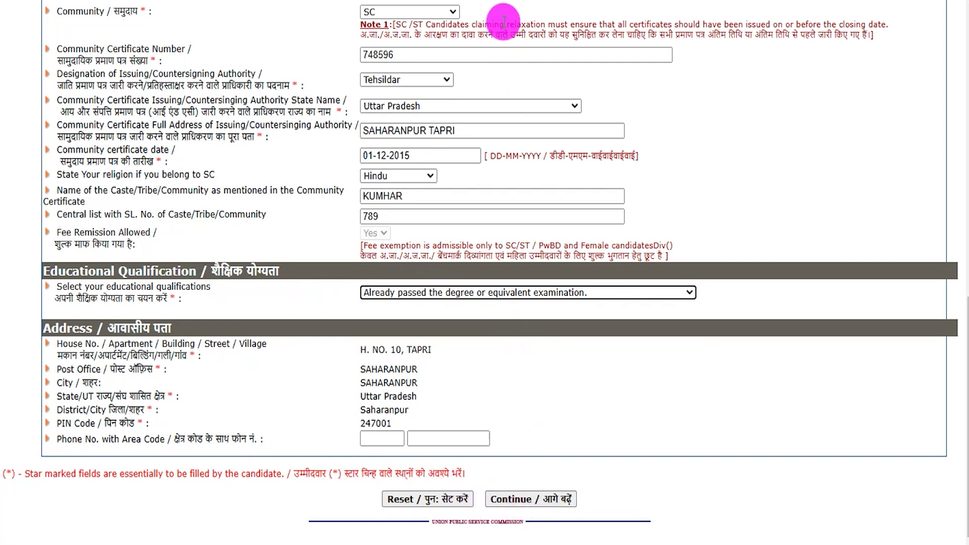
pyautogui.click(530, 0)
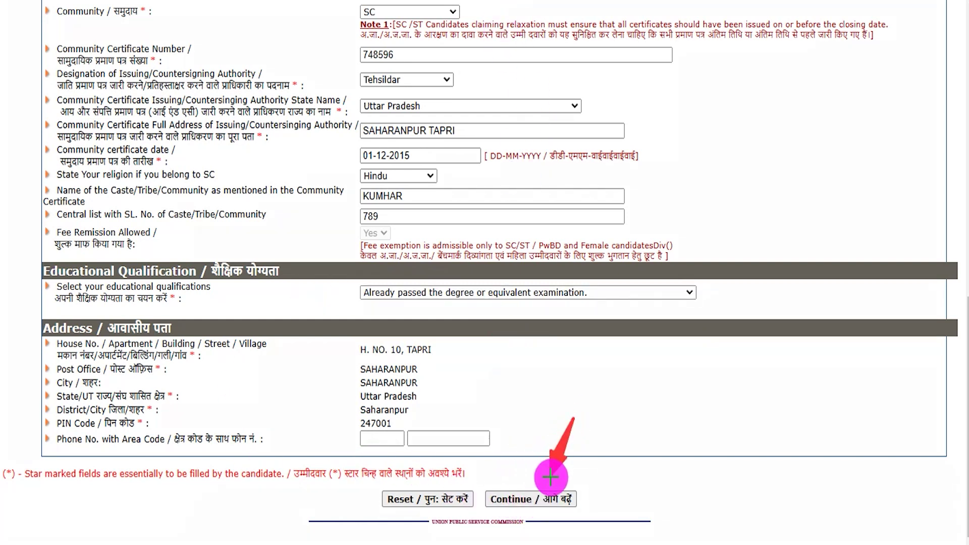
pyautogui.click(531, 499)
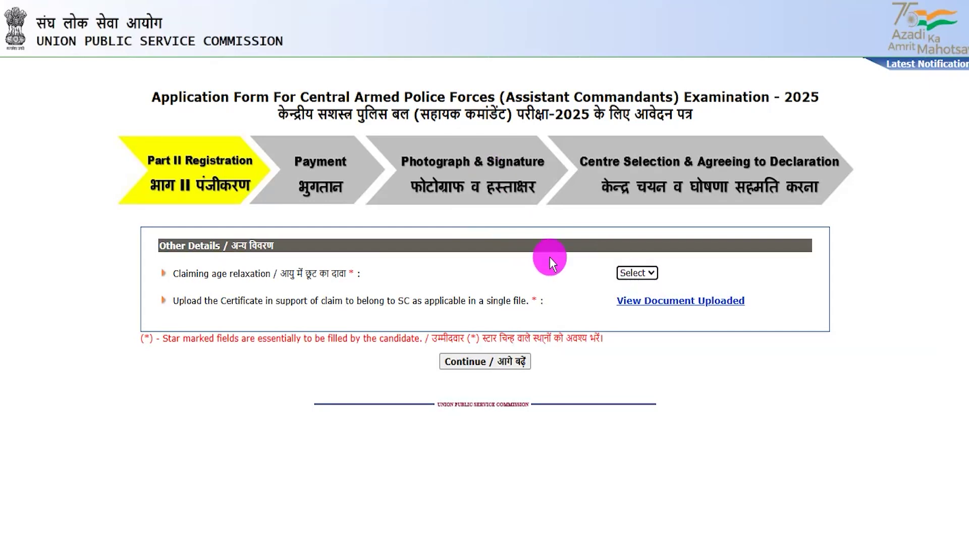
# Step: Set 'Claiming age relaxation' to No, after briefly trying Yes with the SC category
pyautogui.moveTo(196, 273); pyautogui.dragTo(320, 274)
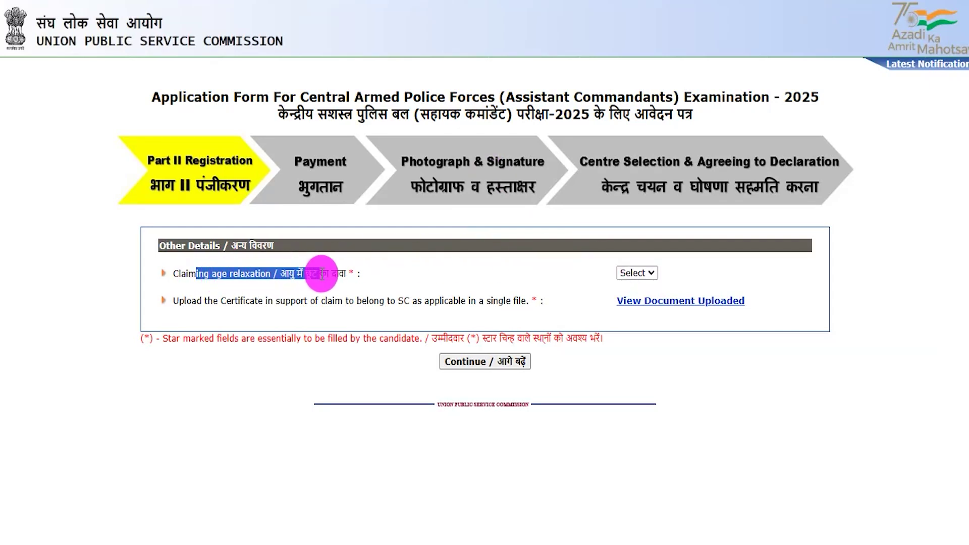
pyautogui.click(631, 277)
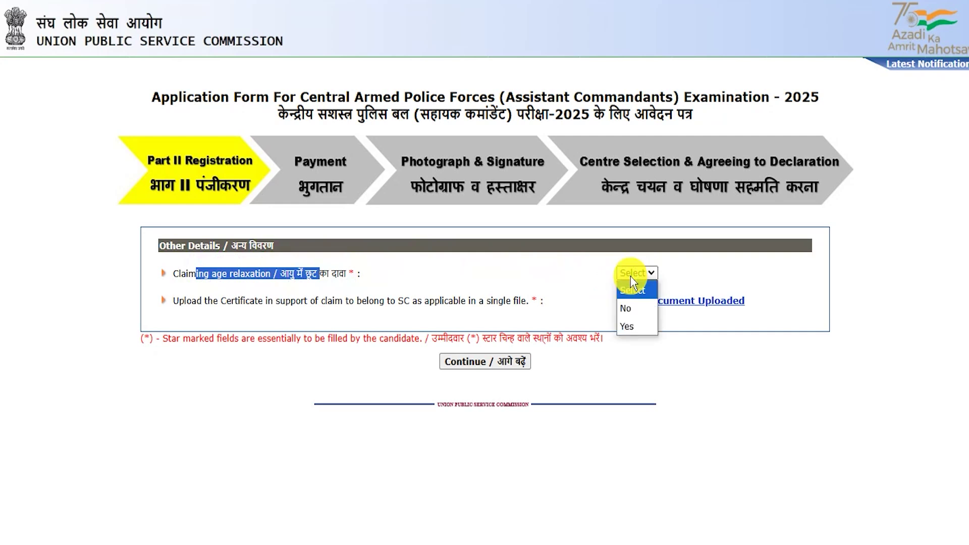
pyautogui.click(629, 325)
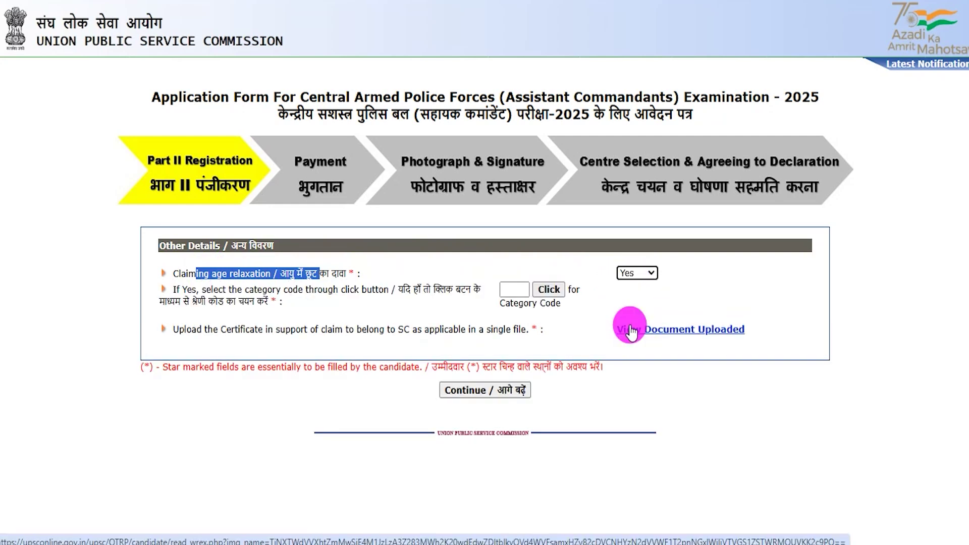
pyautogui.moveTo(273, 289); pyautogui.dragTo(355, 290)
pyautogui.click(550, 291)
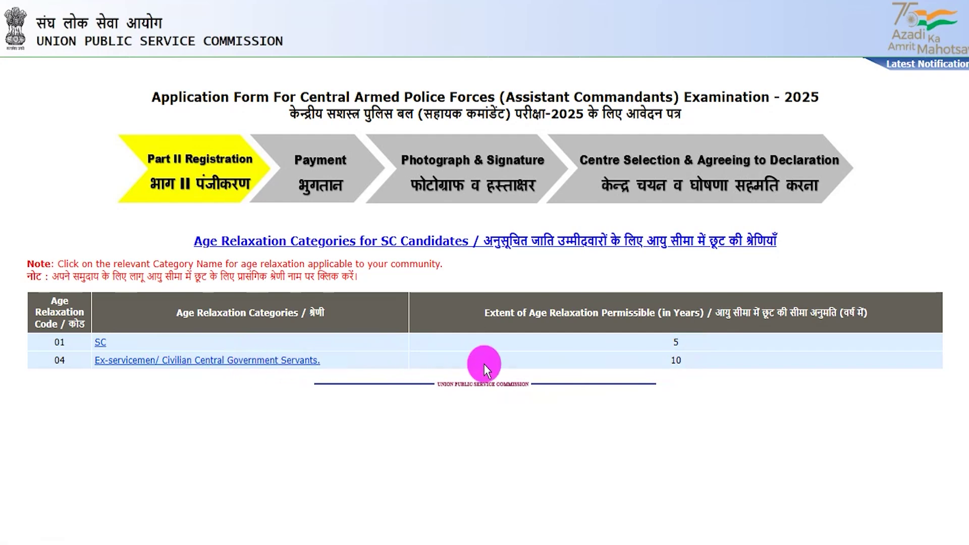
pyautogui.click(100, 344)
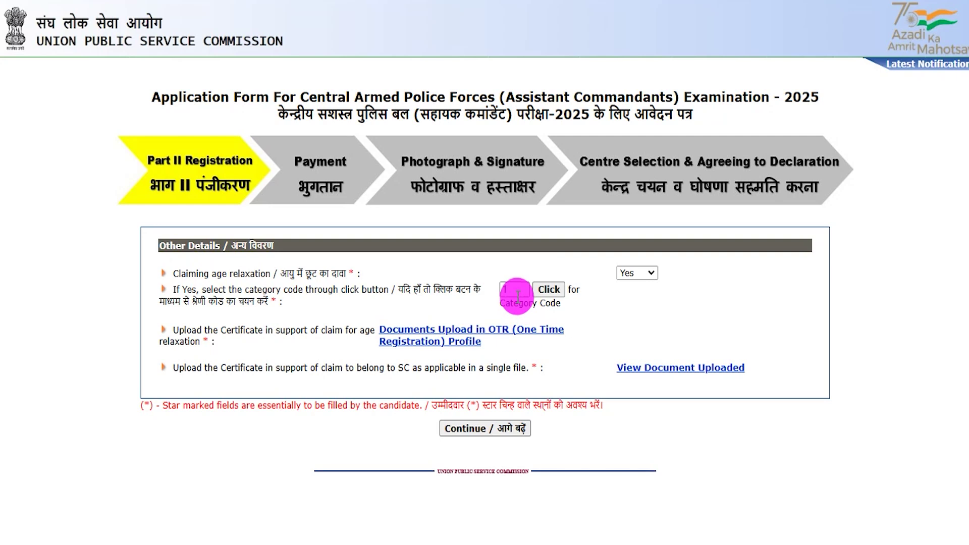
pyautogui.click(631, 284)
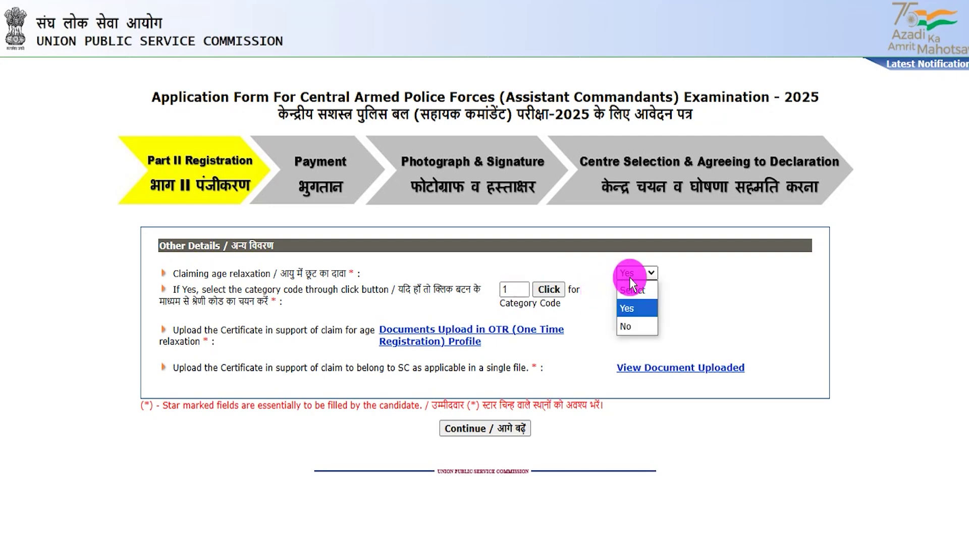
pyautogui.click(635, 329)
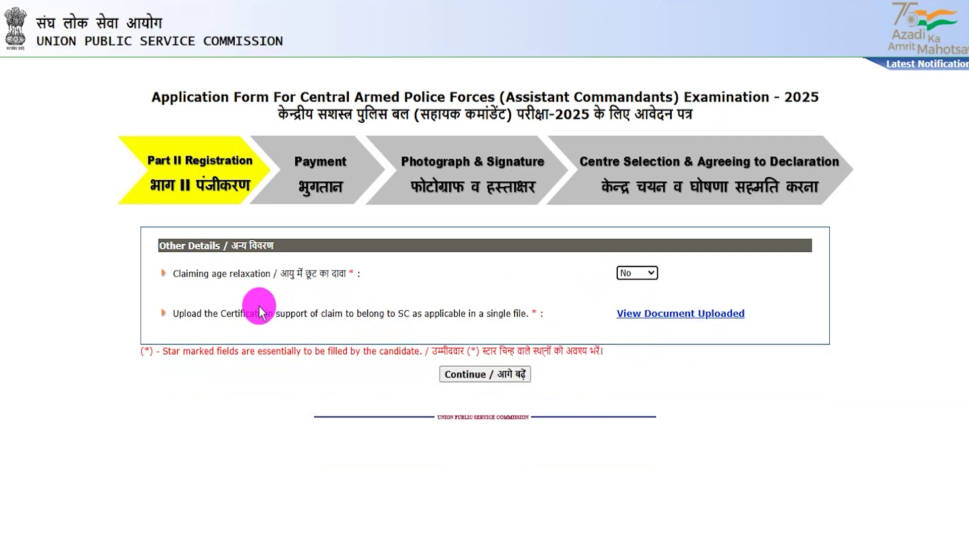
pyautogui.moveTo(189, 313); pyautogui.dragTo(443, 313)
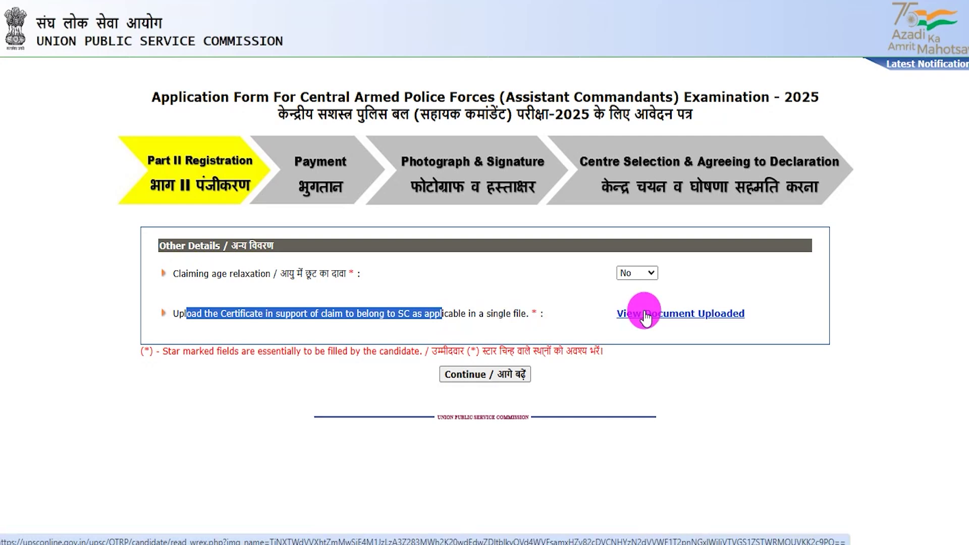
pyautogui.hotkey('ctrl', '2')
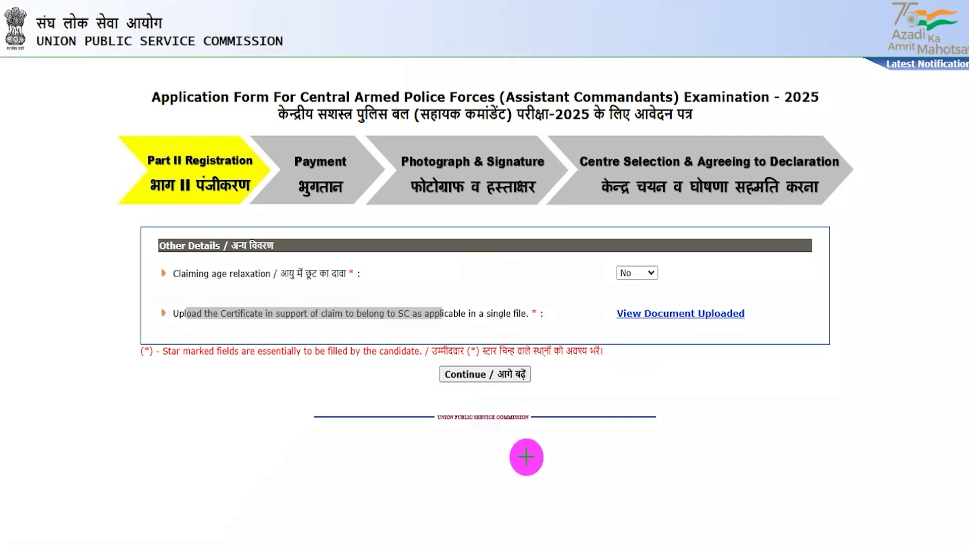
pyautogui.moveTo(617, 509)
pyautogui.mouseDown()
pyautogui.moveTo(525, 414)
pyautogui.moveTo(508, 381)
pyautogui.moveTo(493, 378)
pyautogui.mouseUp()
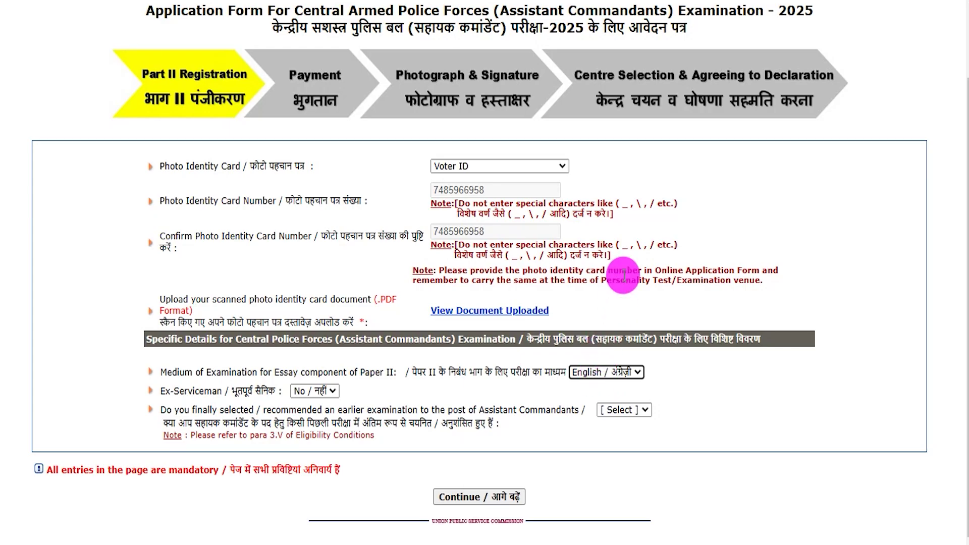
# Step: Choose Hindi as the medium for the Paper II essay
pyautogui.moveTo(221, 166); pyautogui.dragTo(263, 195)
pyautogui.moveTo(262, 236); pyautogui.dragTo(314, 236)
pyautogui.click(389, 303)
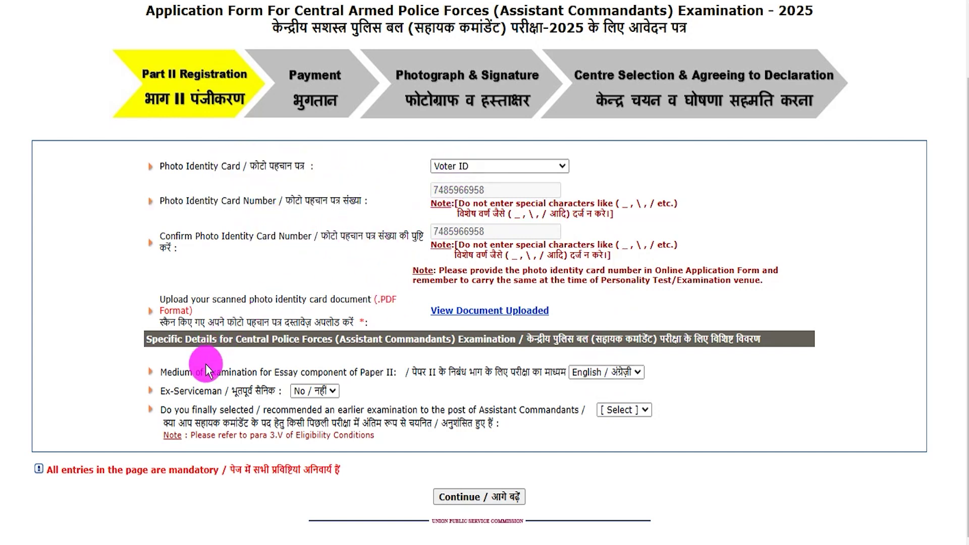
pyautogui.moveTo(423, 373); pyautogui.dragTo(542, 372)
pyautogui.click(593, 372)
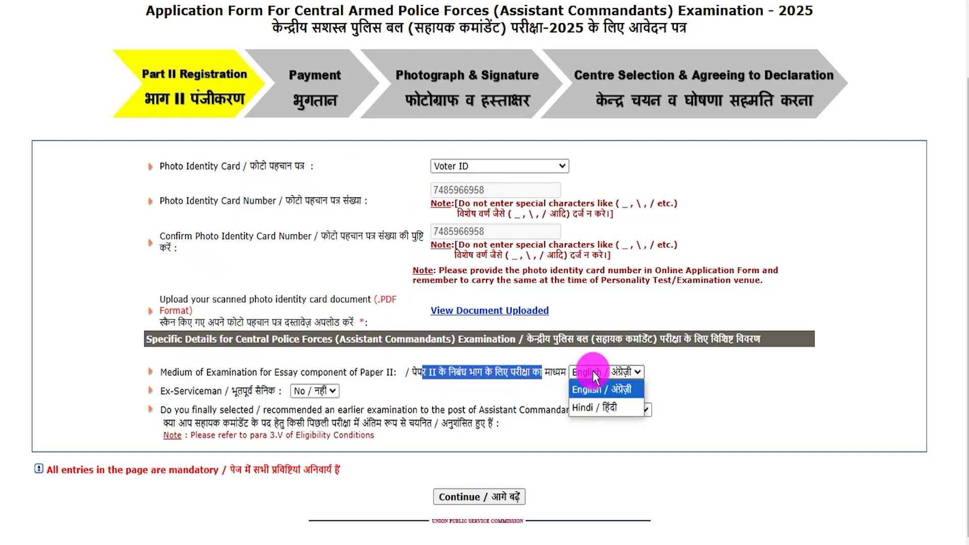
pyautogui.click(596, 406)
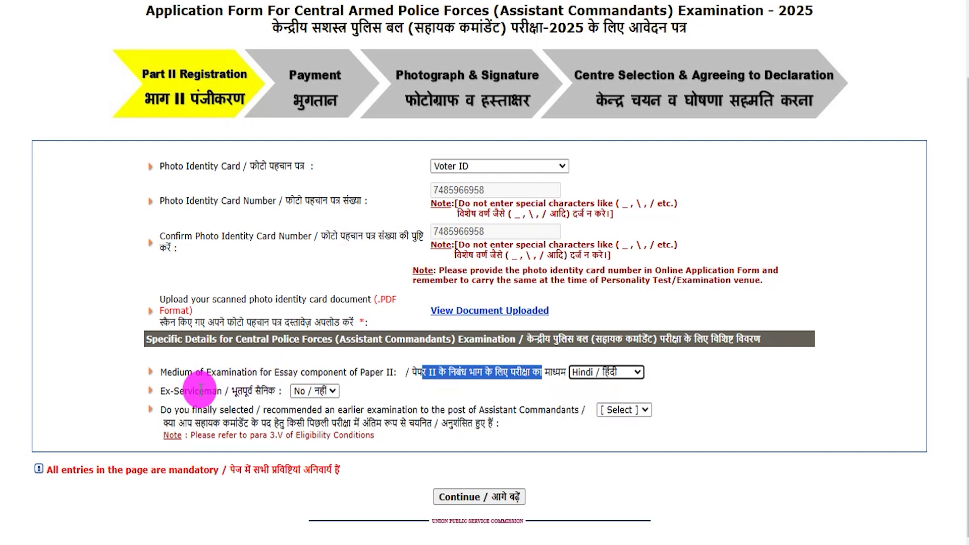
# Step: Answer No to Ex-Serviceman and to earlier Assistant Commandant selection, then continue to the review
pyautogui.moveTo(175, 393); pyautogui.dragTo(212, 393)
pyautogui.click(323, 390)
pyautogui.click(316, 433)
pyautogui.click(314, 391)
pyautogui.click(318, 425)
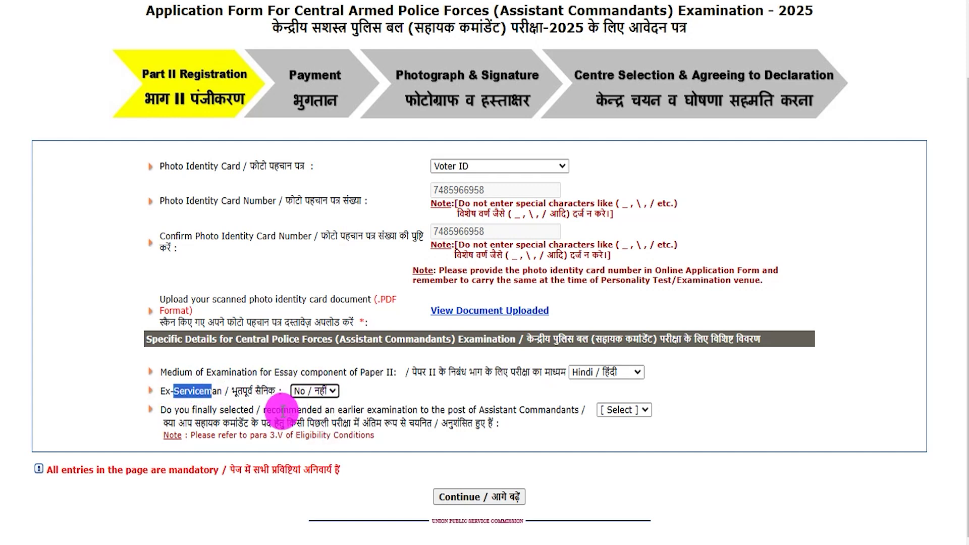
pyautogui.moveTo(187, 424); pyautogui.dragTo(471, 423)
pyautogui.click(624, 410)
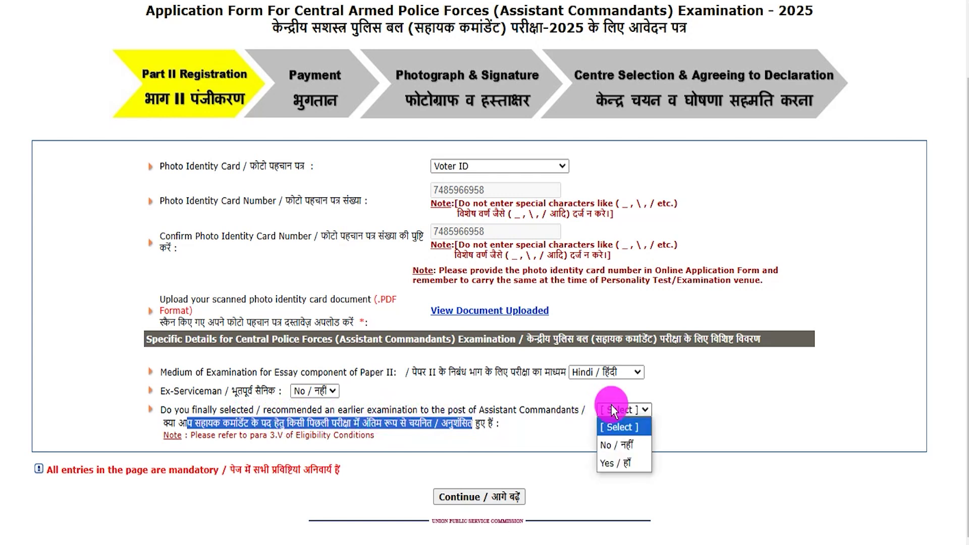
pyautogui.click(622, 459)
pyautogui.click(625, 410)
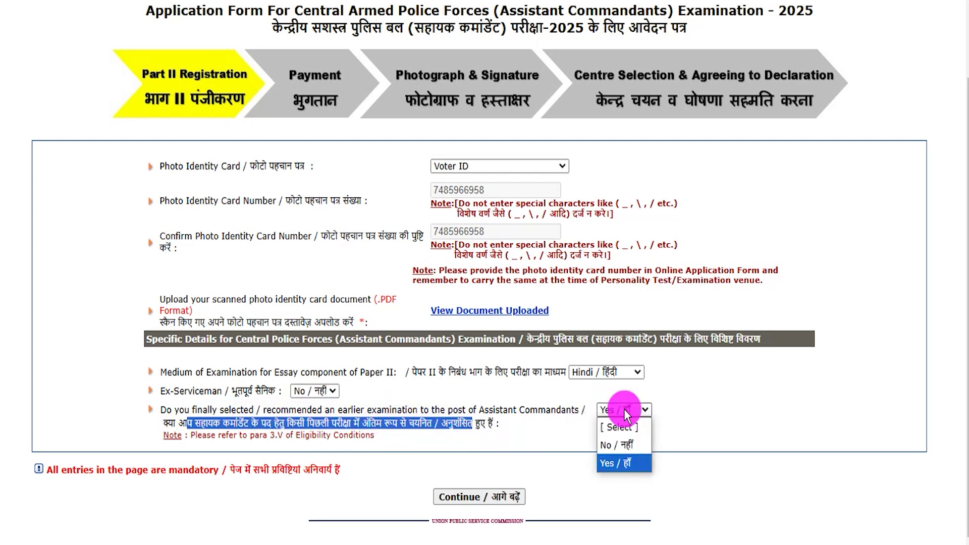
pyautogui.click(618, 445)
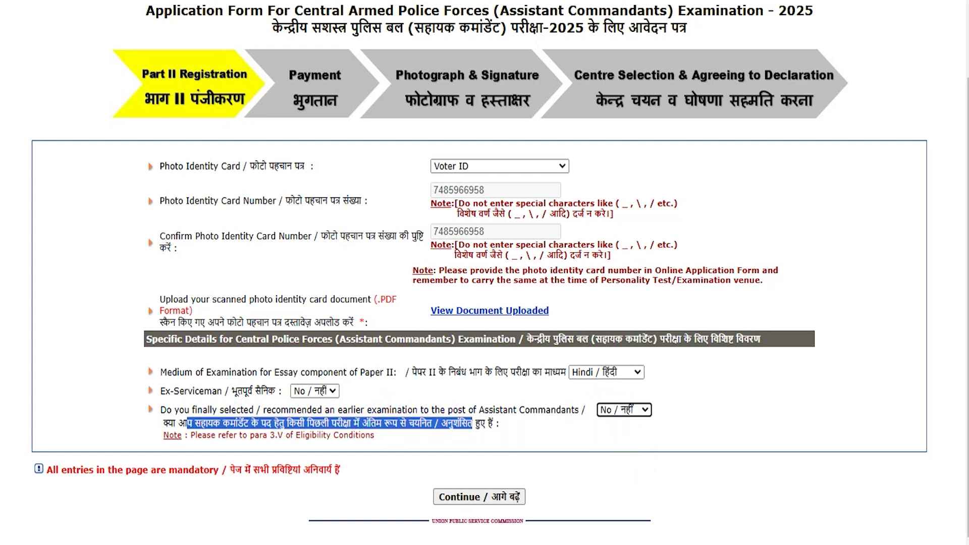
pyautogui.moveTo(705, 410); pyautogui.dragTo(540, 473)
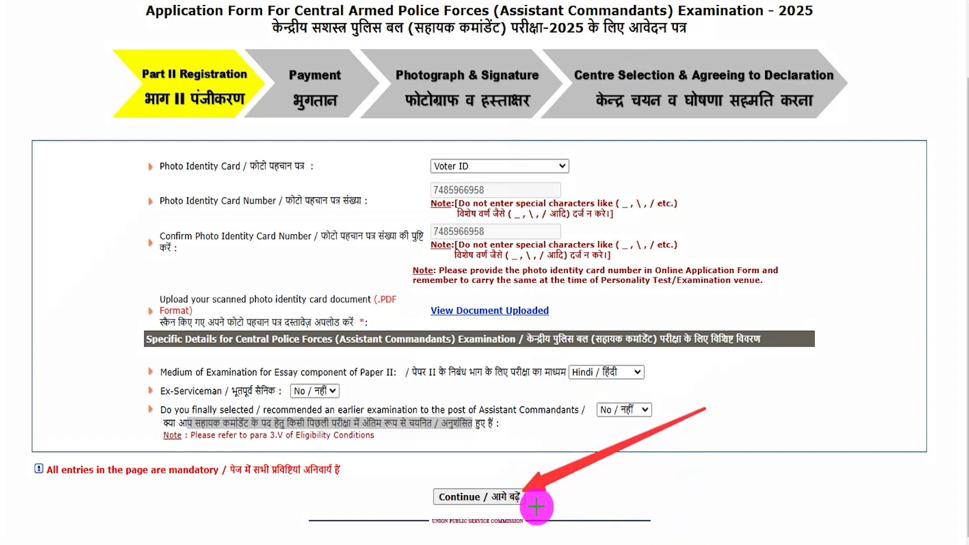
pyautogui.click(520, 498)
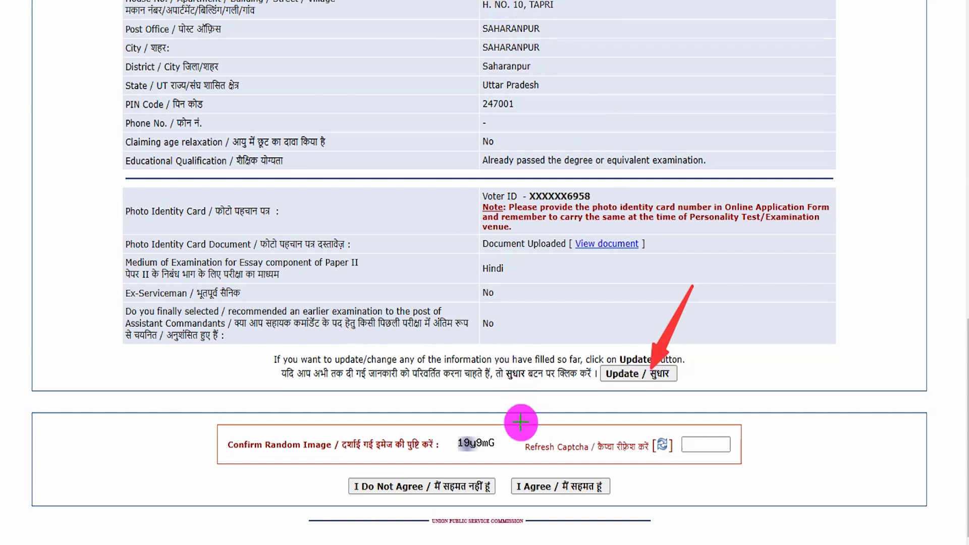
# Step: Agree to the reviewed CAPF 2025 application details to submit the application
pyautogui.moveTo(470, 451); pyautogui.dragTo(492, 451)
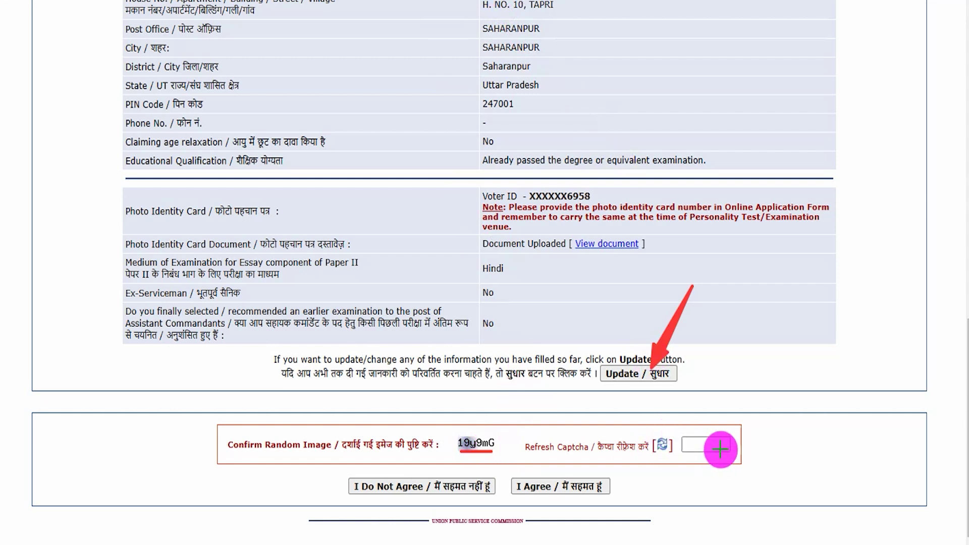
pyautogui.moveTo(721, 447); pyautogui.dragTo(766, 406)
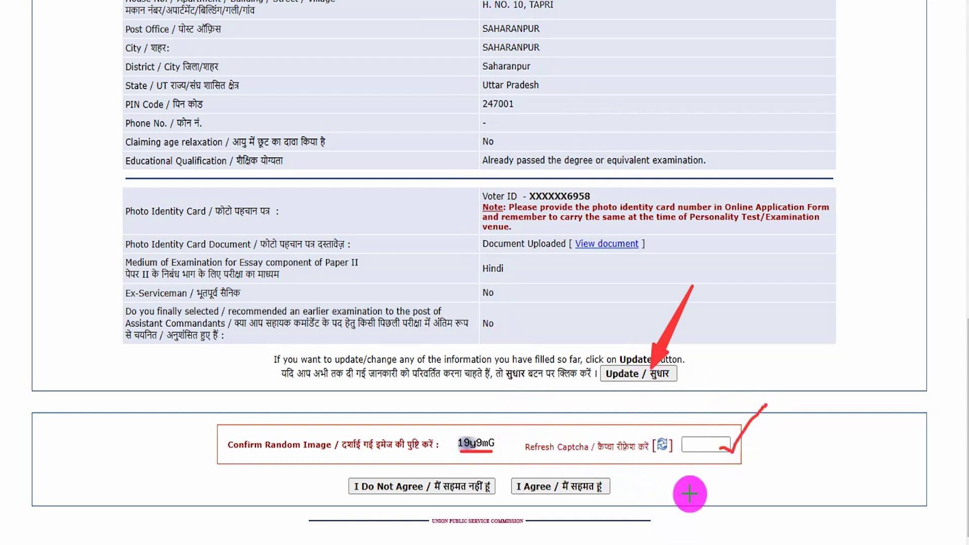
pyautogui.moveTo(698, 524); pyautogui.dragTo(611, 486)
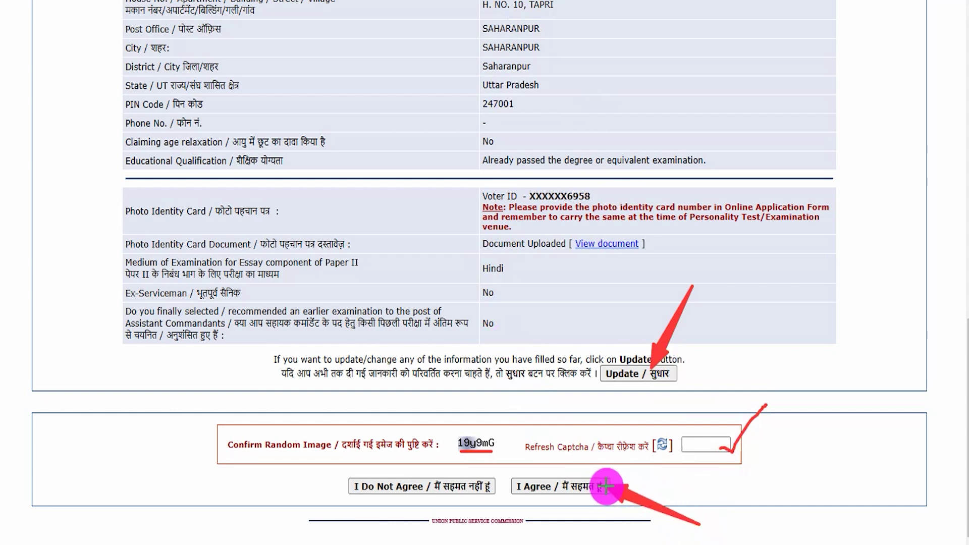
pyautogui.click(604, 479)
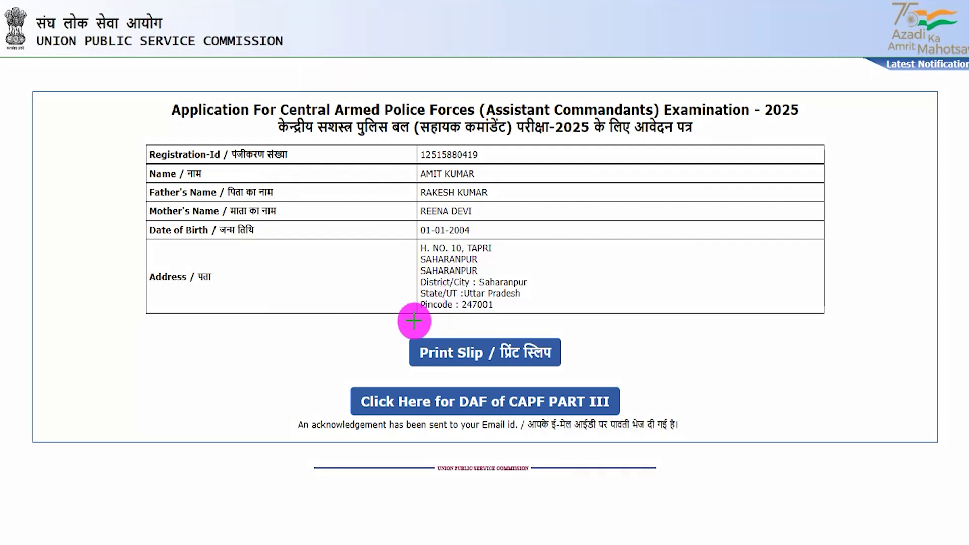
# Step: Open the DAF of CAPF Part III form from the confirmation page
pyautogui.moveTo(404, 323); pyautogui.dragTo(571, 374)
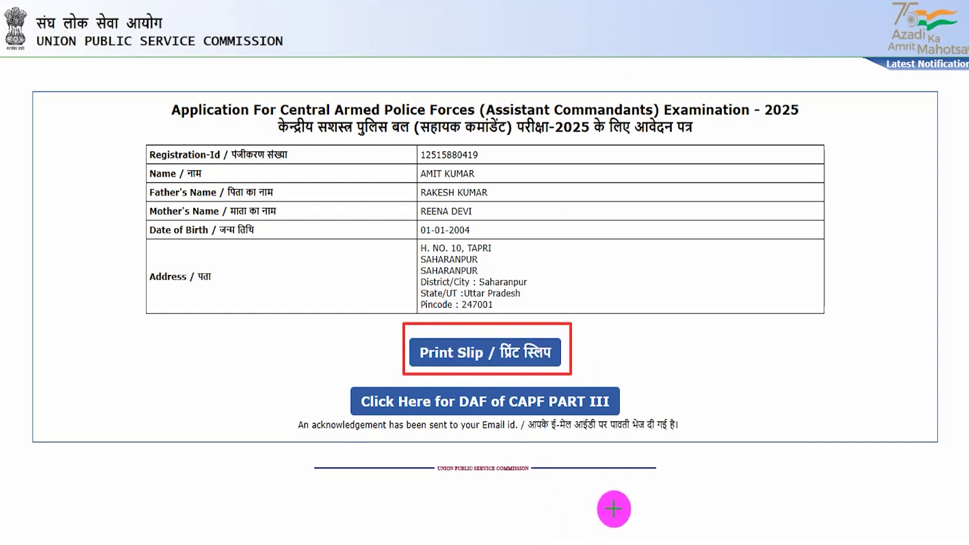
pyautogui.moveTo(614, 501); pyautogui.dragTo(547, 417)
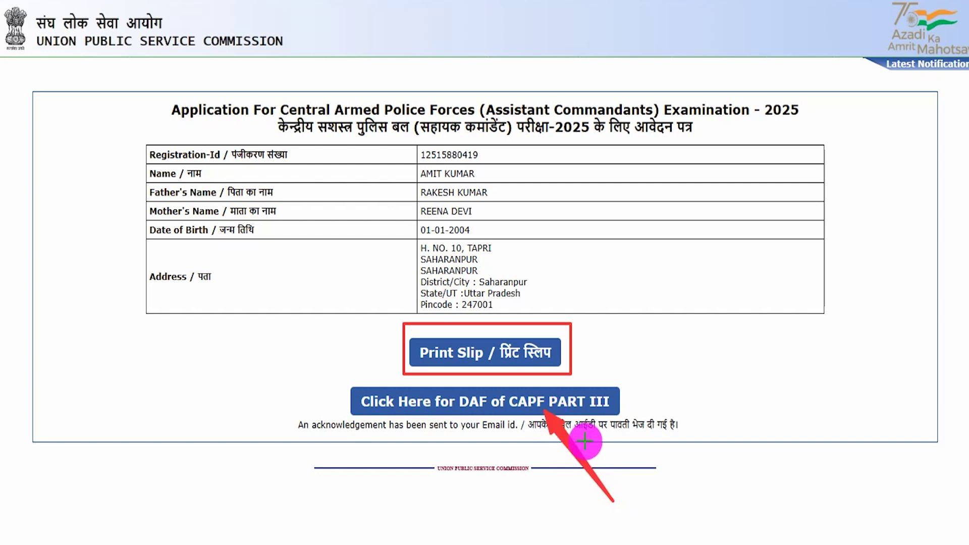
pyautogui.click(609, 404)
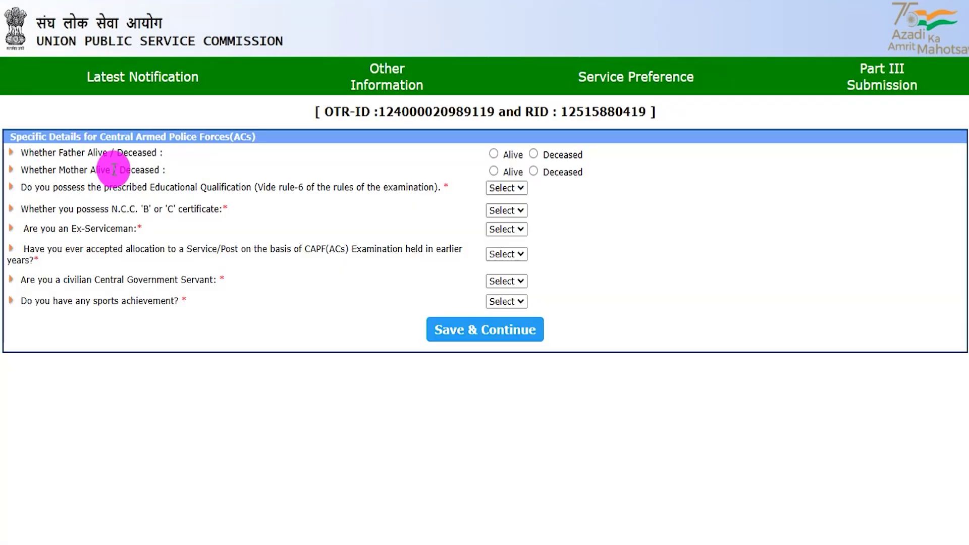
# Step: Mark father and mother as Alive and answer Yes to the educational qualification question
pyautogui.moveTo(65, 154); pyautogui.dragTo(497, 154)
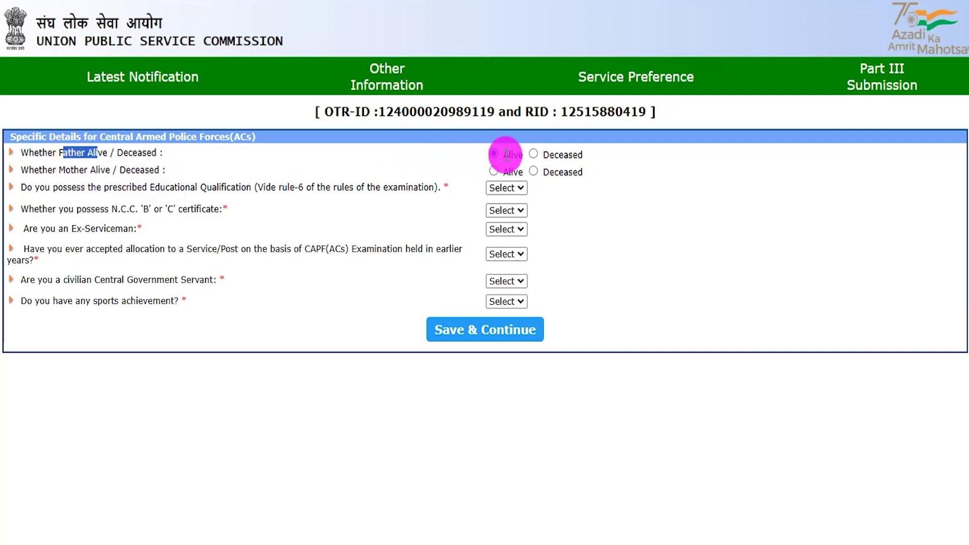
pyautogui.click(506, 155)
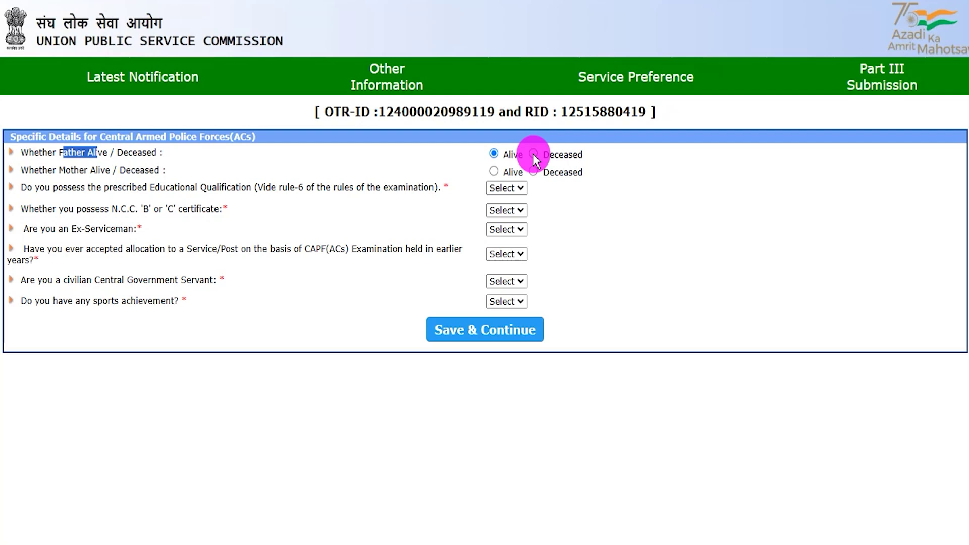
pyautogui.moveTo(66, 171); pyautogui.dragTo(140, 171)
pyautogui.click(495, 171)
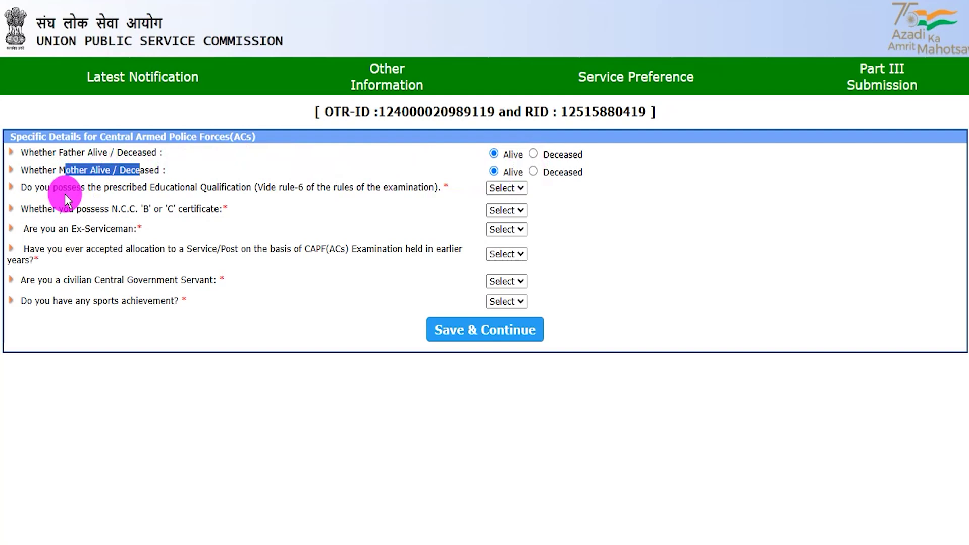
pyautogui.moveTo(161, 187); pyautogui.dragTo(389, 174)
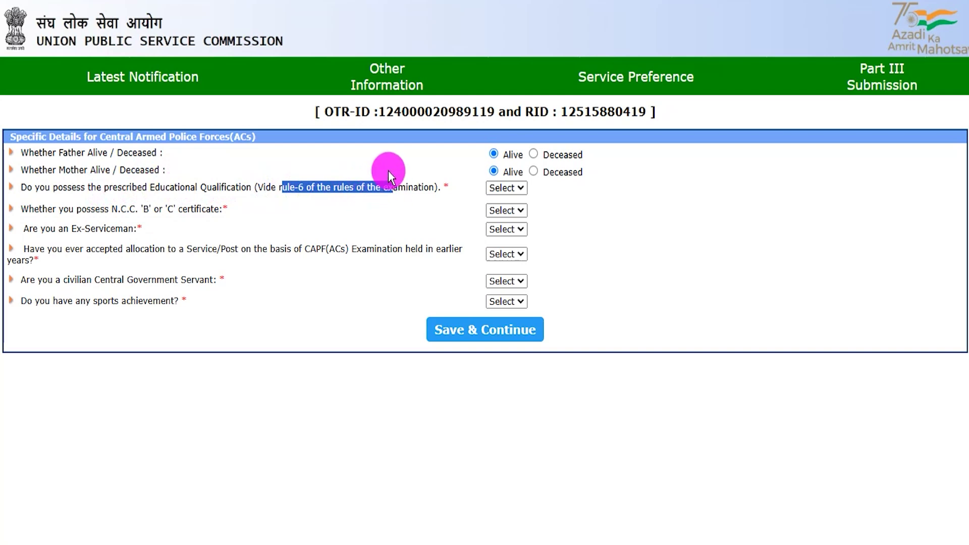
pyautogui.click(506, 187)
pyautogui.click(506, 225)
pyautogui.click(507, 188)
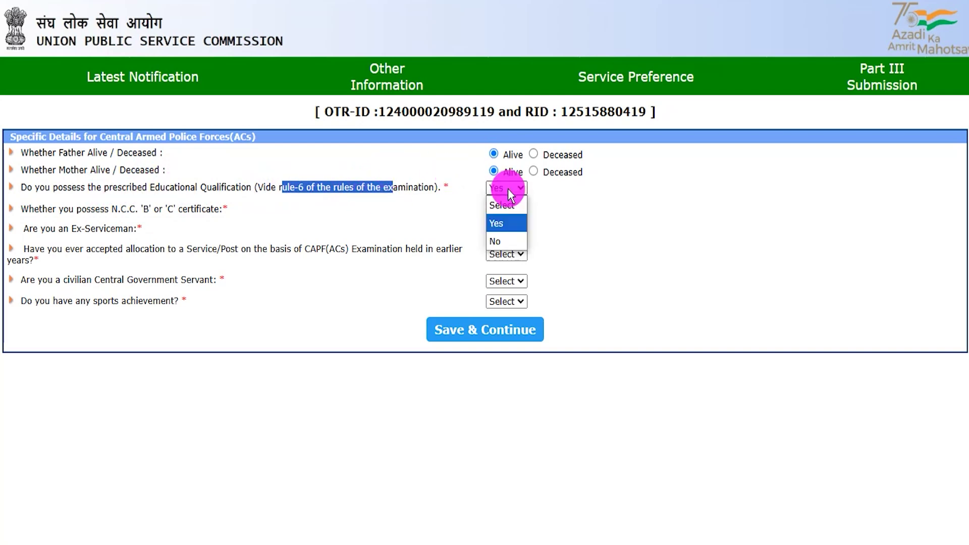
pyautogui.click(505, 241)
pyautogui.click(508, 189)
pyautogui.click(505, 225)
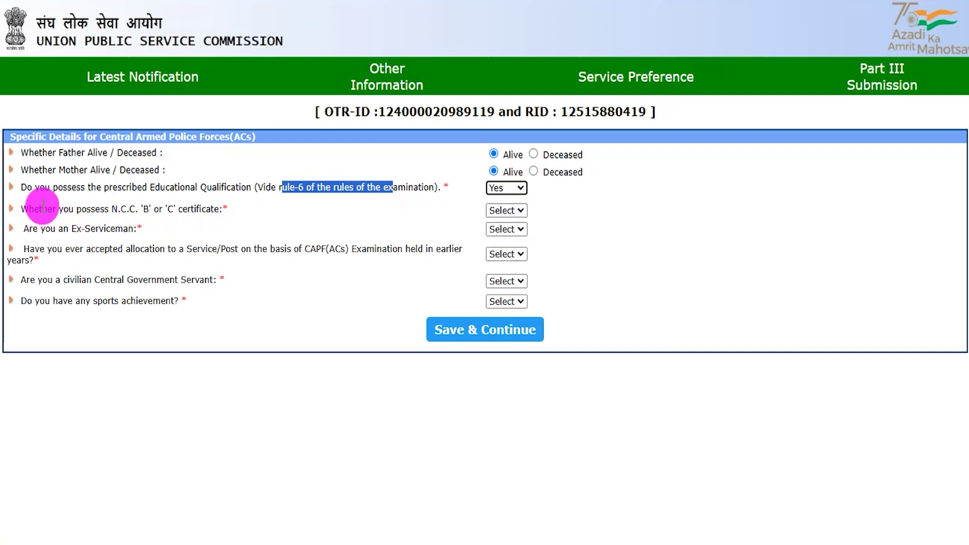
# Step: Answer No to the N.C.C. certificate and ex-serviceman questions
pyautogui.moveTo(100, 209); pyautogui.dragTo(210, 209)
pyautogui.click(497, 210)
pyautogui.click(502, 246)
pyautogui.click(505, 210)
pyautogui.click(497, 257)
pyautogui.moveTo(42, 230); pyautogui.dragTo(122, 230)
pyautogui.click(504, 230)
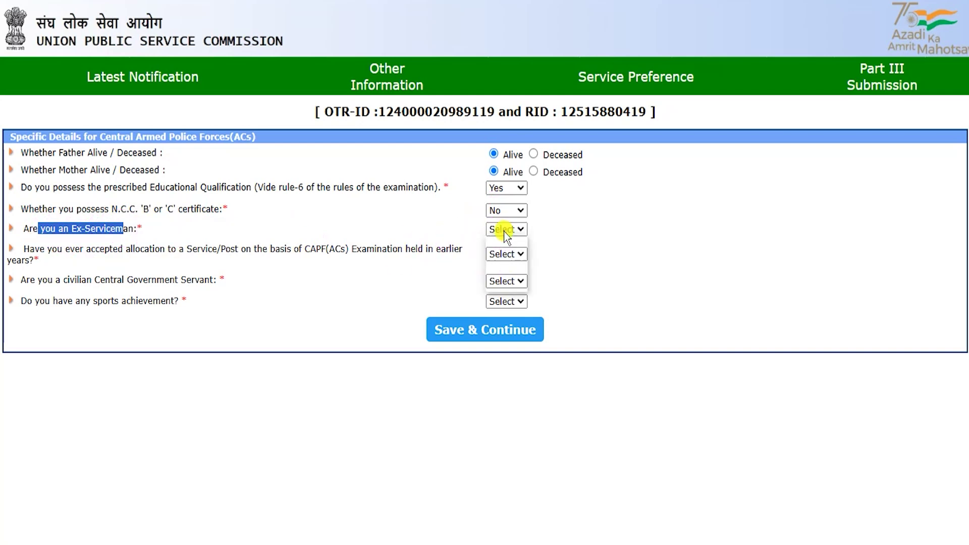
pyautogui.click(502, 263)
pyautogui.click(504, 230)
pyautogui.click(500, 278)
pyautogui.click(158, 248)
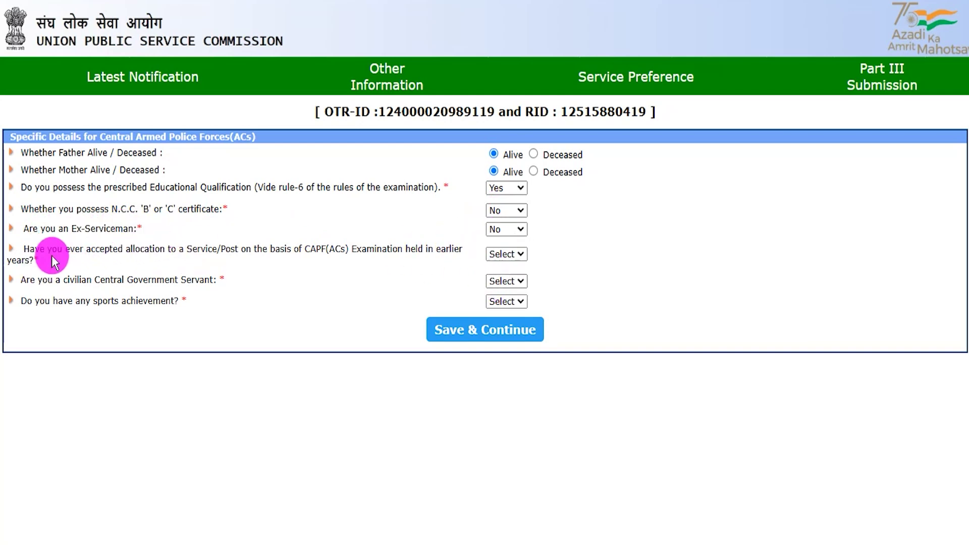
# Step: Answer No to earlier CAPF allocation and to being a civilian Central Government Servant
pyautogui.moveTo(42, 249); pyautogui.dragTo(347, 252)
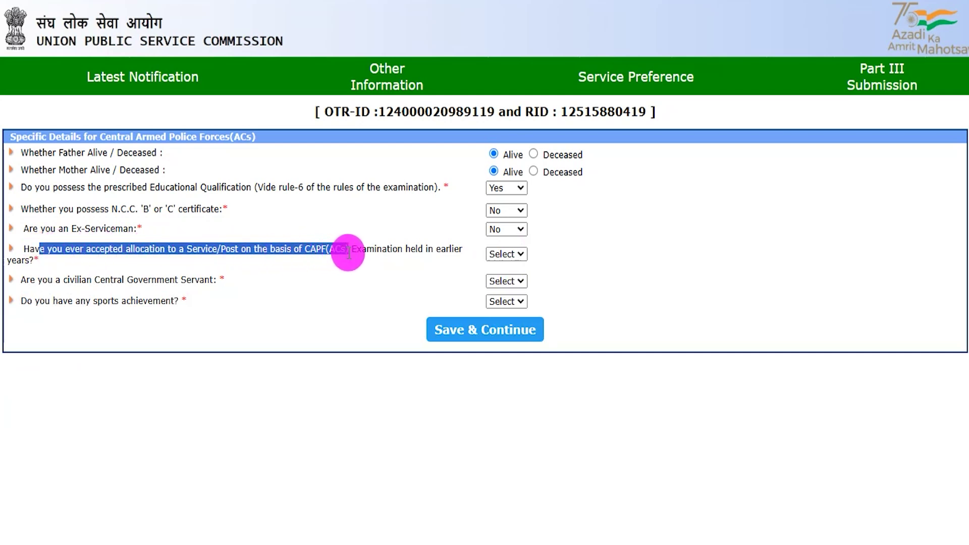
pyautogui.click(506, 255)
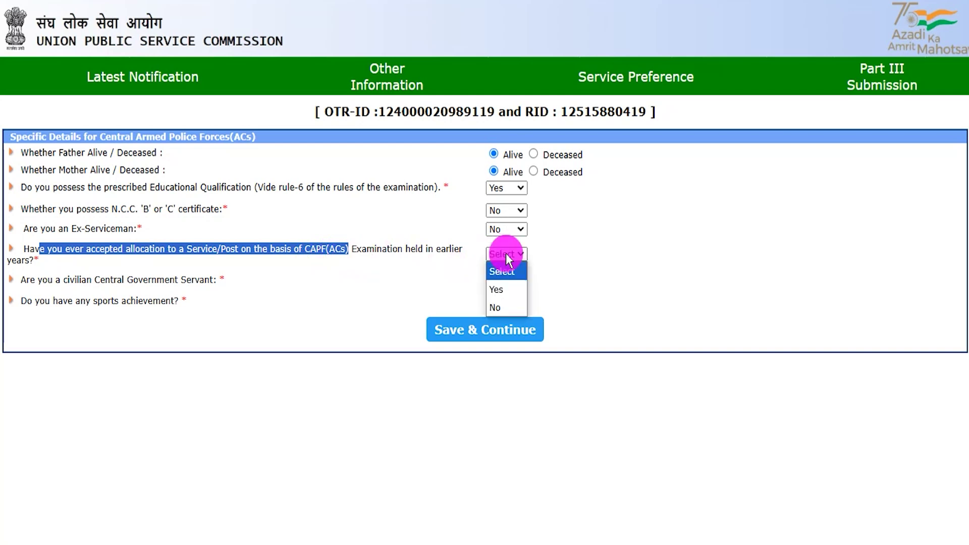
pyautogui.click(501, 289)
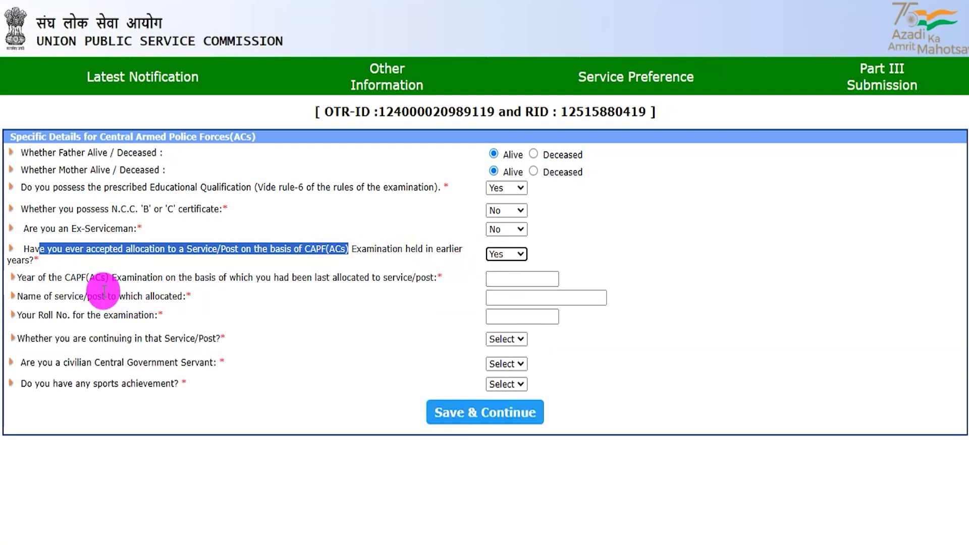
pyautogui.click(505, 254)
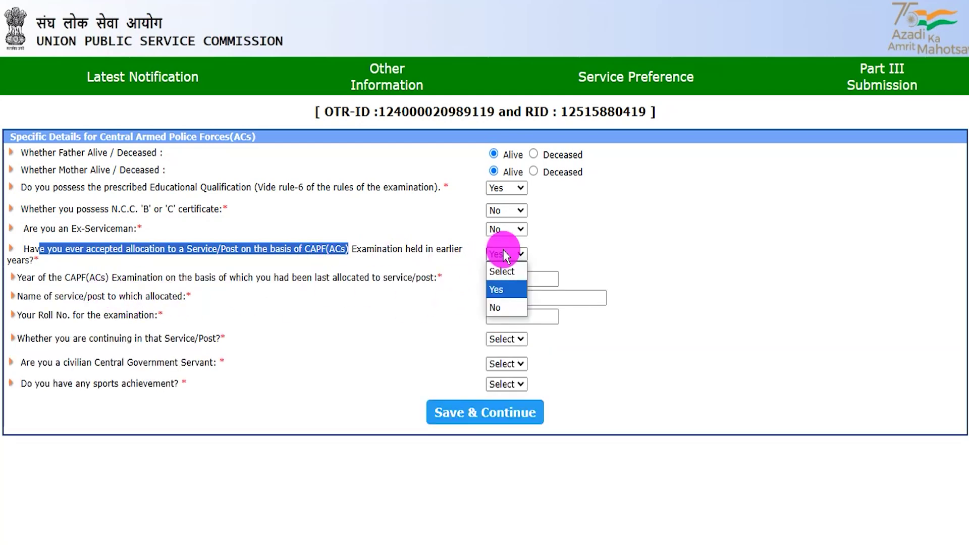
pyautogui.click(501, 306)
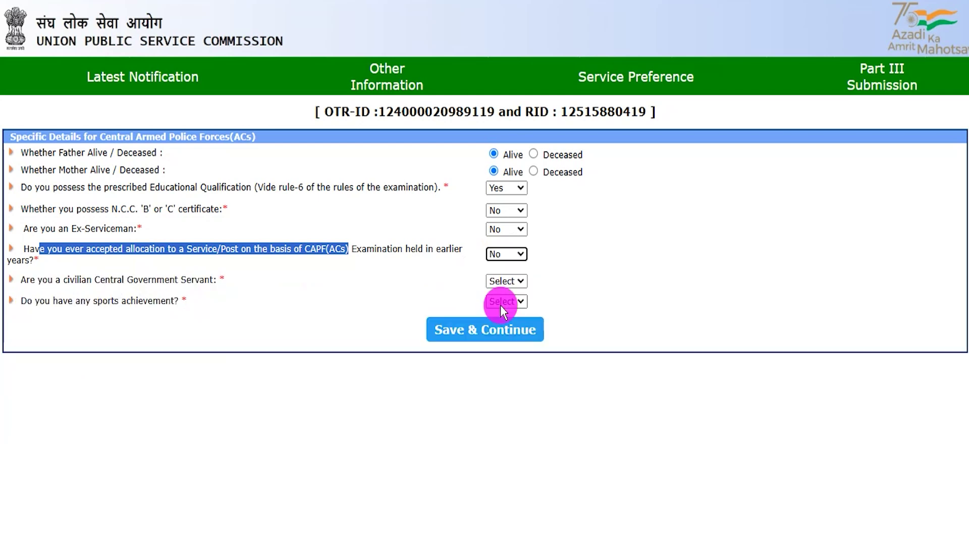
pyautogui.moveTo(39, 281); pyautogui.dragTo(186, 281)
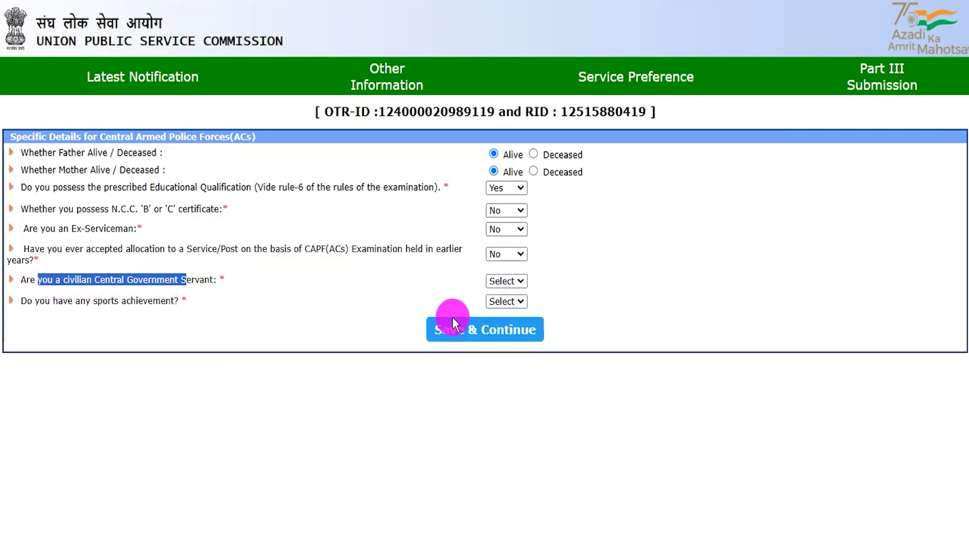
pyautogui.click(494, 282)
pyautogui.click(496, 315)
pyautogui.click(500, 282)
pyautogui.click(496, 331)
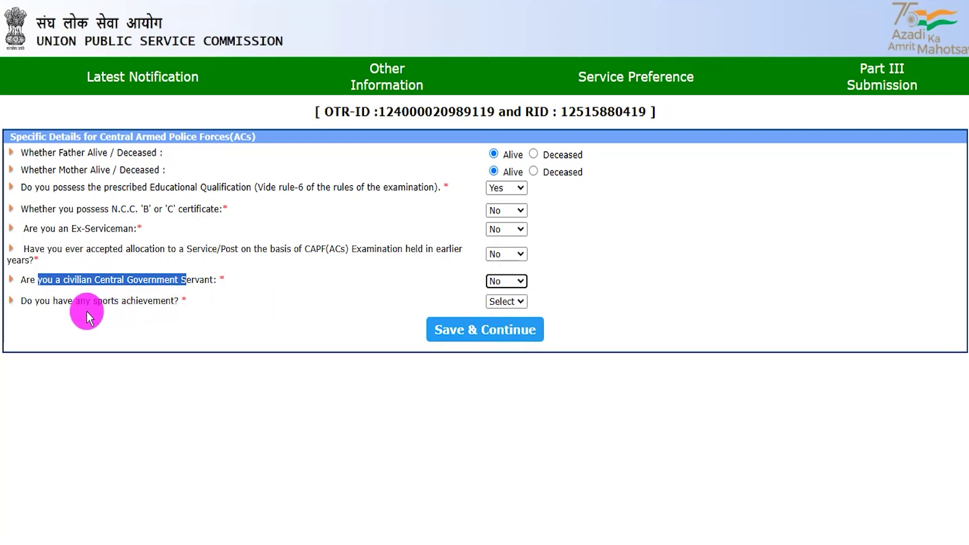
# Step: Answer No to the sports achievement question and save the specific details
pyautogui.moveTo(40, 301); pyautogui.dragTo(161, 301)
pyautogui.click(505, 301)
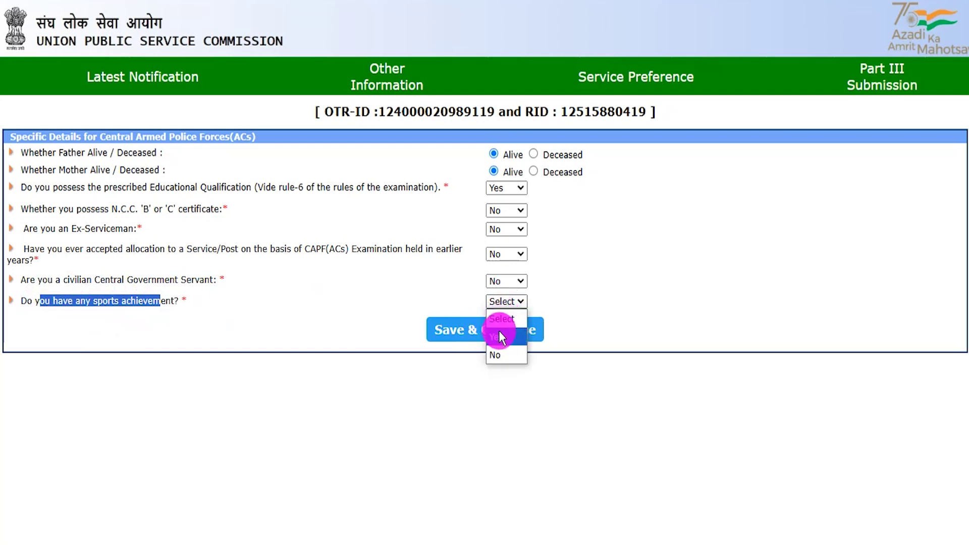
pyautogui.click(499, 335)
pyautogui.click(203, 418)
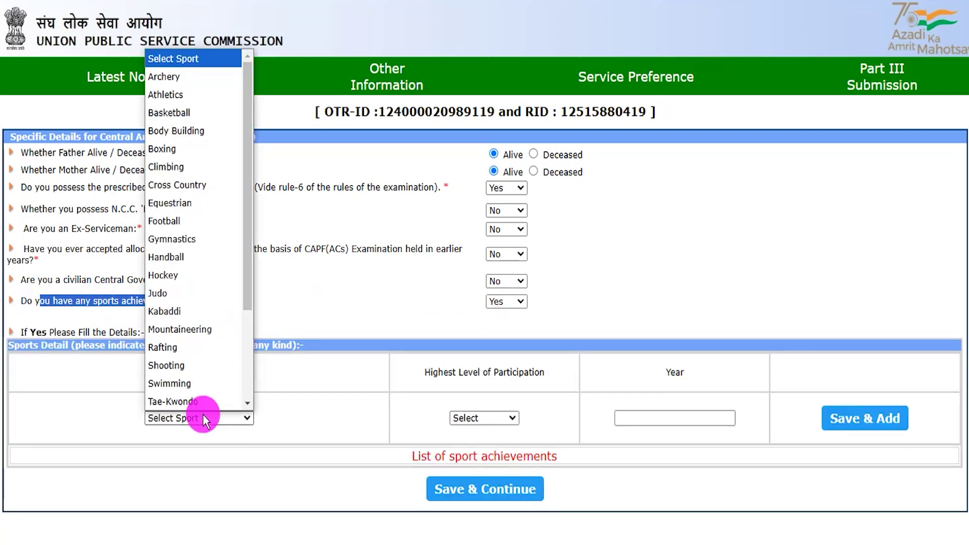
pyautogui.click(496, 420)
pyautogui.click(675, 420)
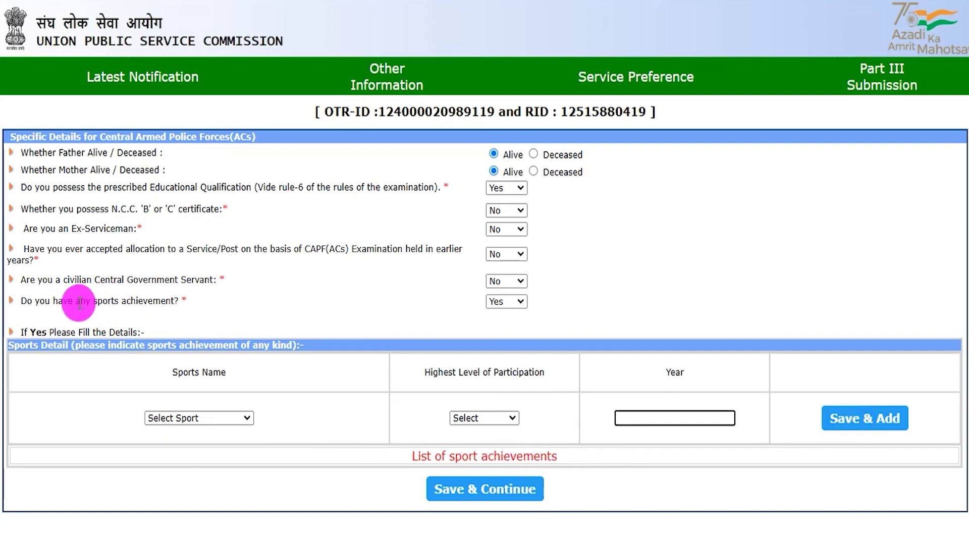
pyautogui.moveTo(57, 302); pyautogui.dragTo(138, 302)
pyautogui.click(491, 306)
pyautogui.click(499, 337)
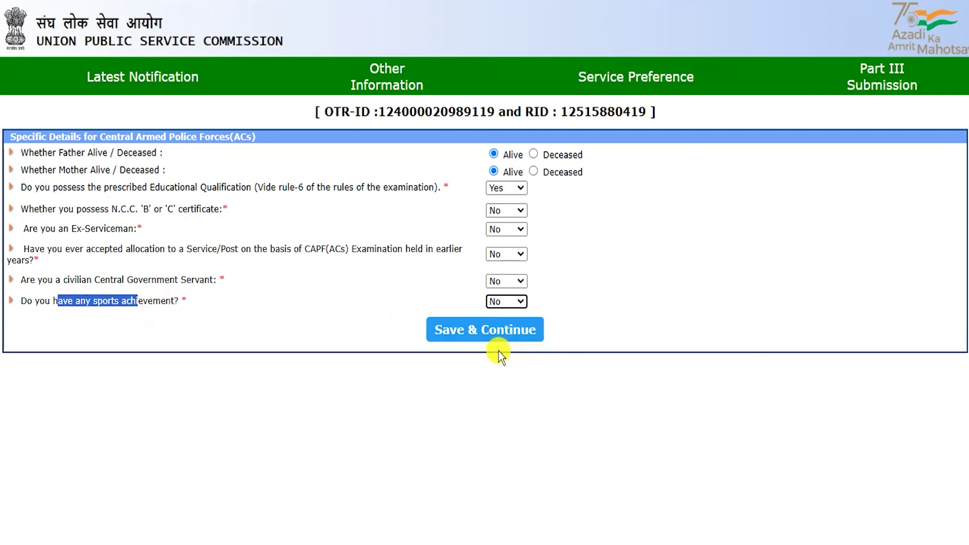
pyautogui.click(479, 347)
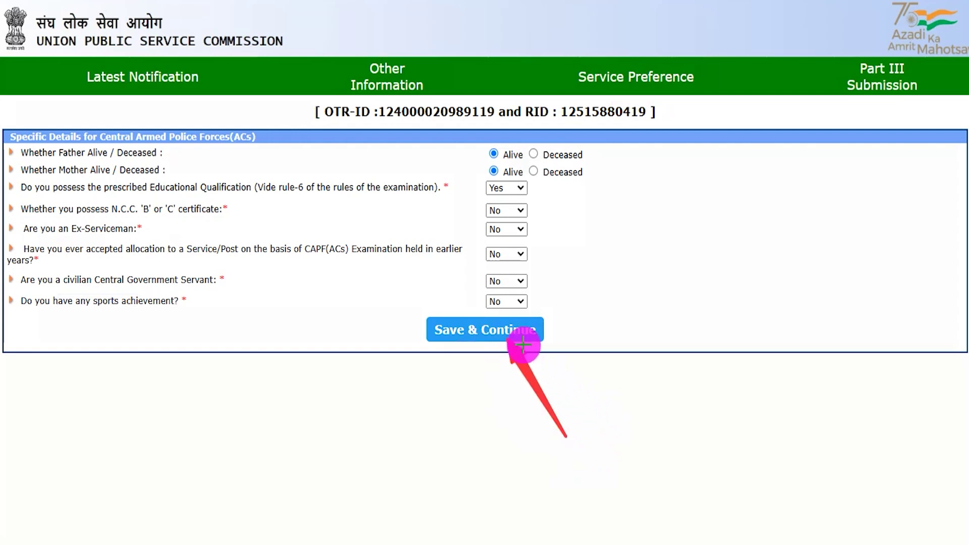
pyautogui.click(533, 341)
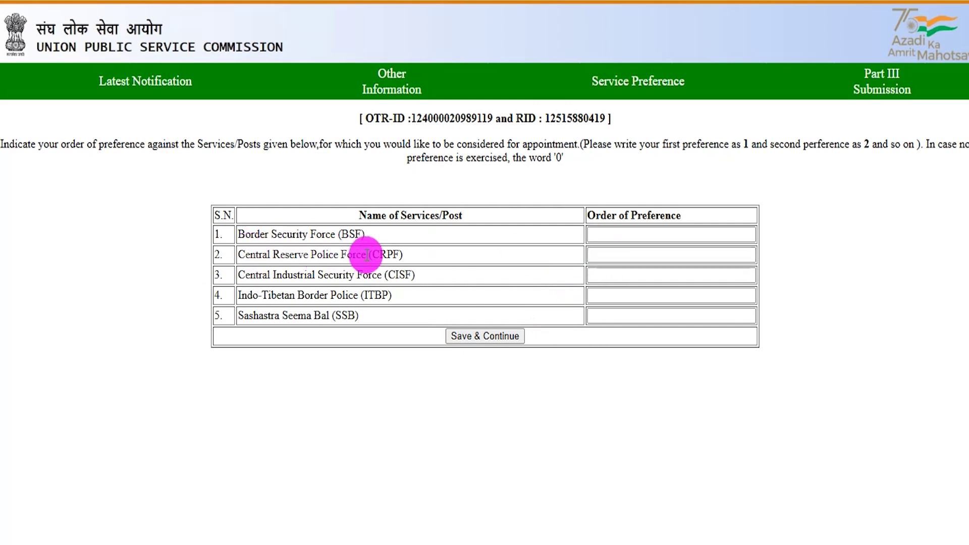
# Step: Enter service preference ranks CRPF 1, CISF 2, BSF 3, ITBP 4 and SSB 5
pyautogui.click(608, 254)
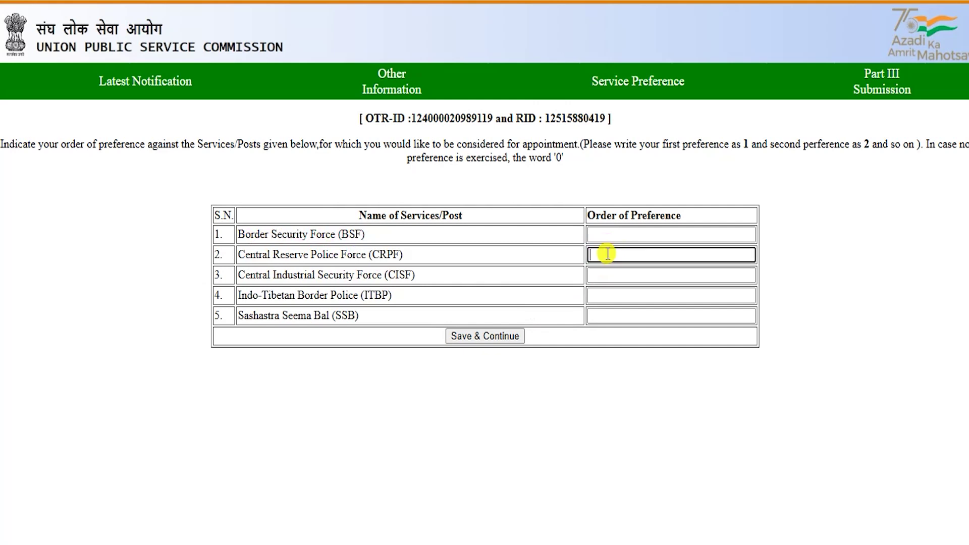
pyautogui.write('1')
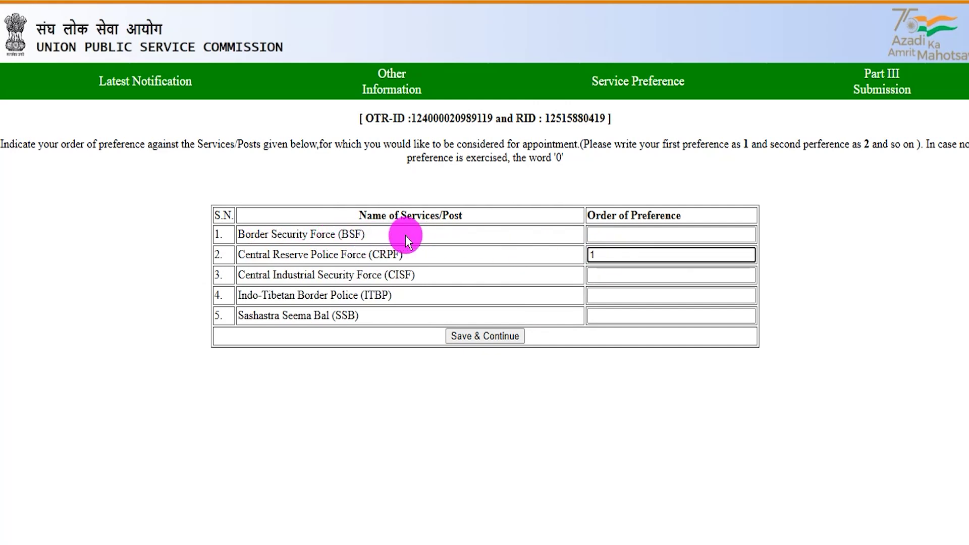
pyautogui.click(611, 236)
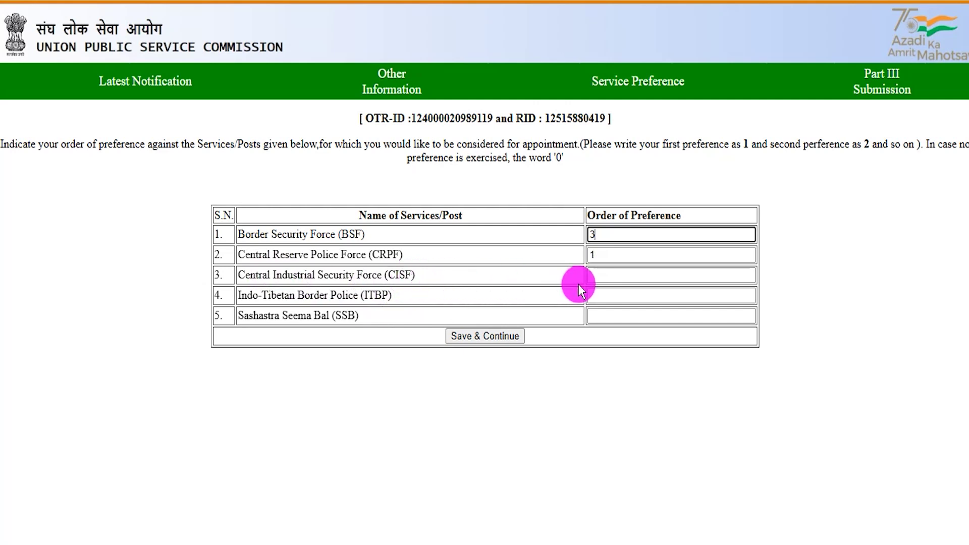
pyautogui.click(610, 273)
pyautogui.write('2')
pyautogui.click(599, 297)
pyautogui.write('4')
pyautogui.click(600, 315)
pyautogui.write('5')
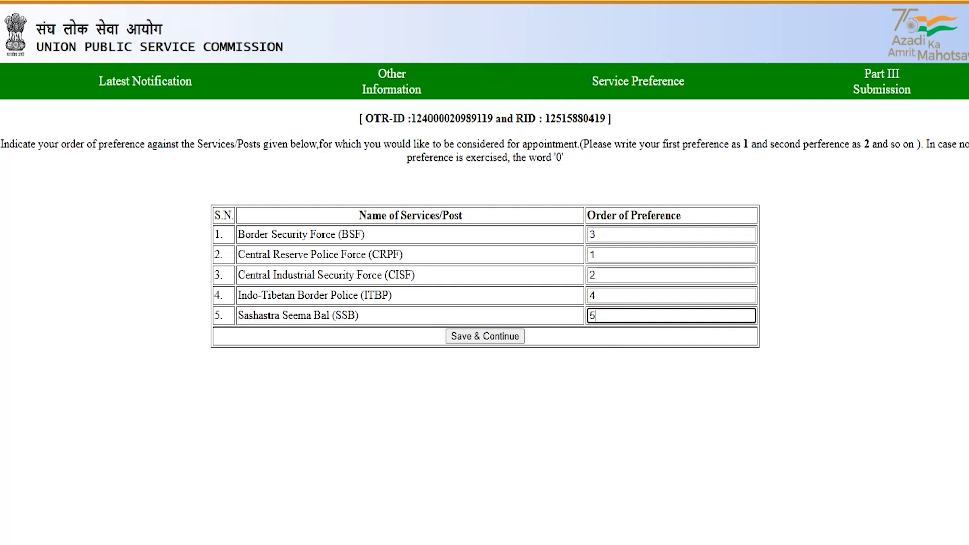
pyautogui.moveTo(592, 434); pyautogui.dragTo(516, 343)
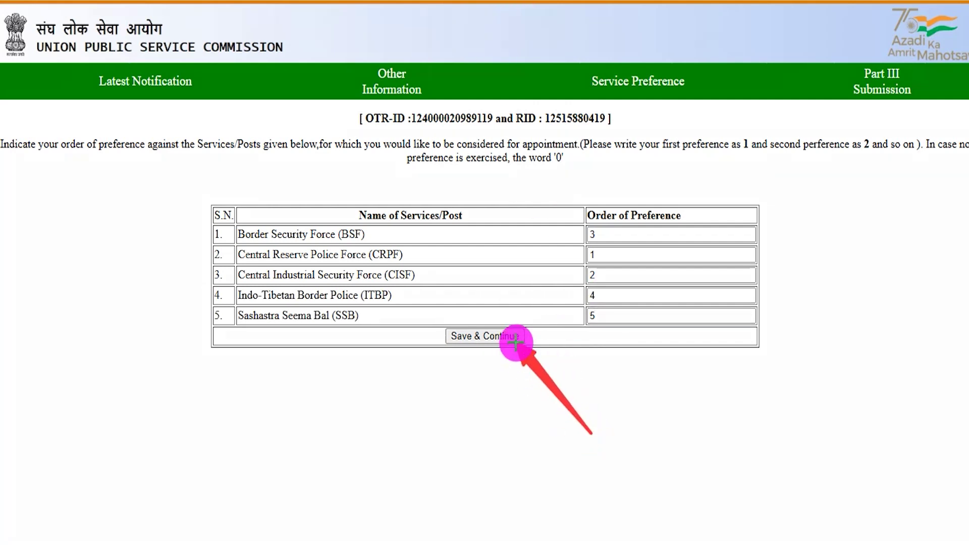
# Step: Save the service preferences and move on to the application preview page
pyautogui.click(507, 337)
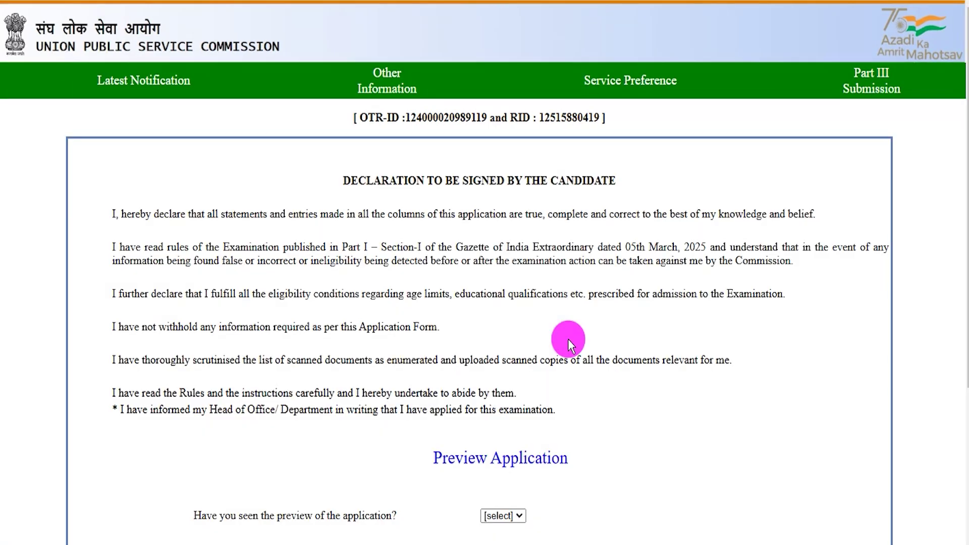
pyautogui.scroll(-3, 500, 306)
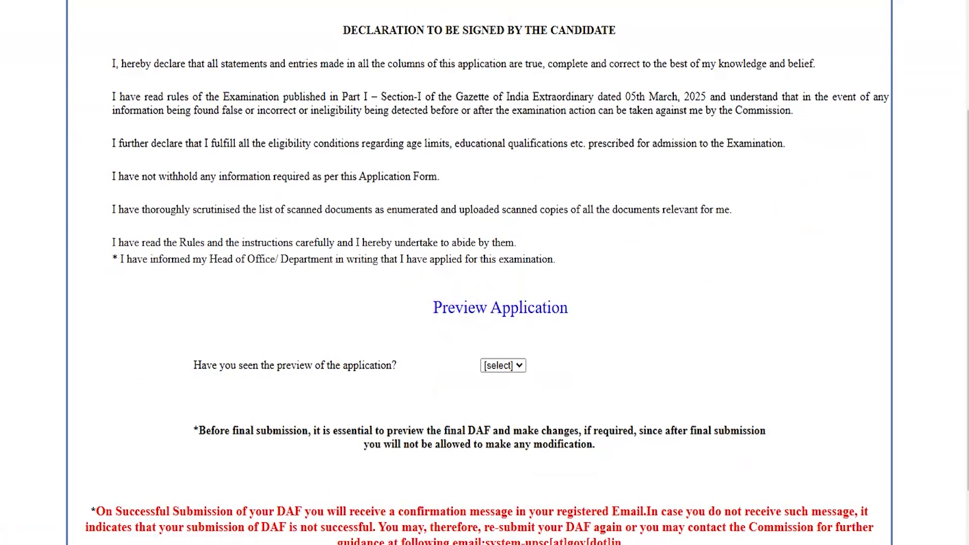
pyautogui.moveTo(422, 277); pyautogui.dragTo(577, 323)
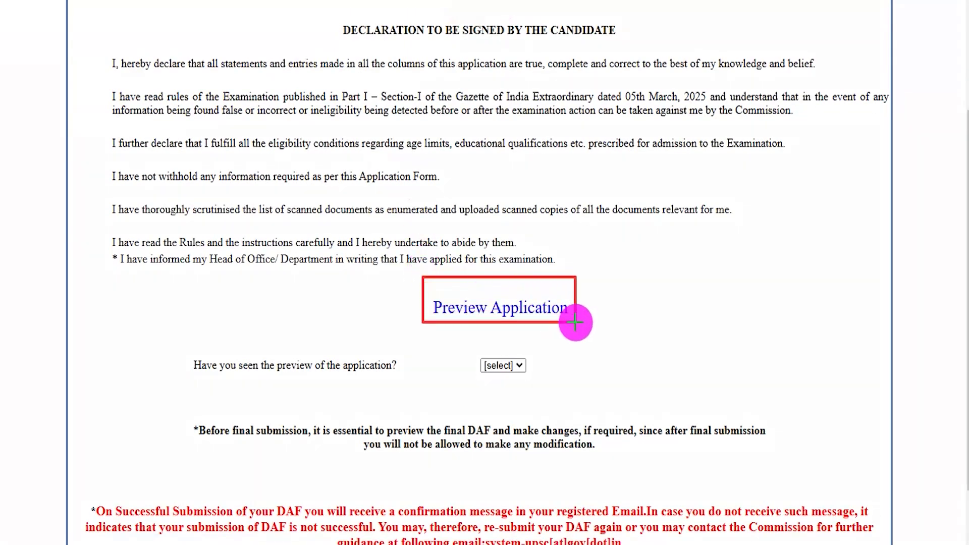
pyautogui.press('Escape')
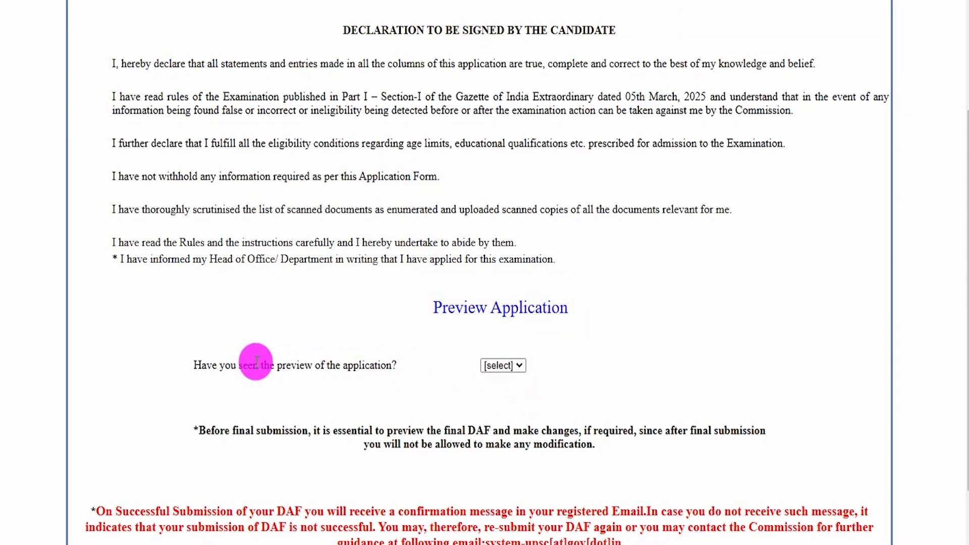
# Step: Answer Yes to having seen the application preview and submit Part III
pyautogui.moveTo(232, 367); pyautogui.dragTo(378, 367)
pyautogui.click(505, 365)
pyautogui.click(500, 400)
pyautogui.scroll(-1, 564, 386)
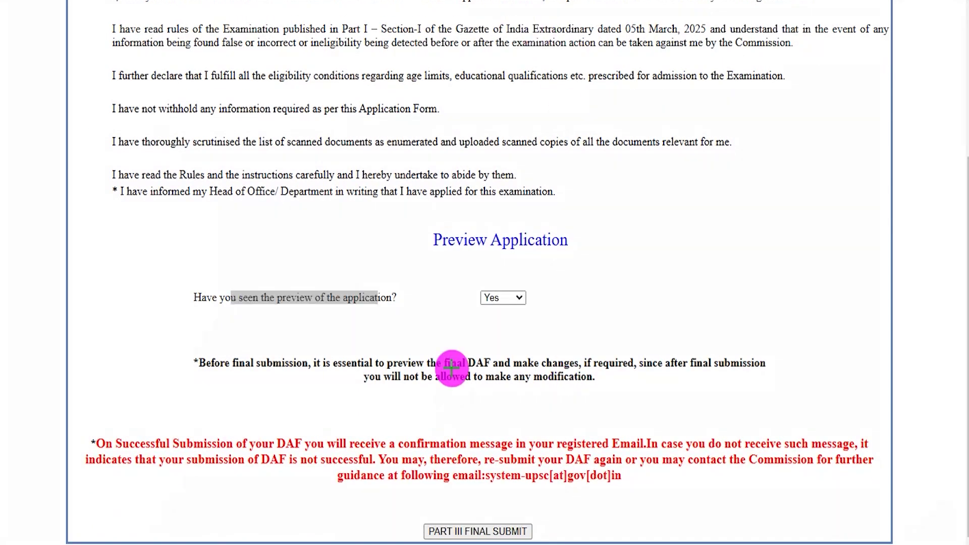
pyautogui.moveTo(405, 503); pyautogui.dragTo(445, 513)
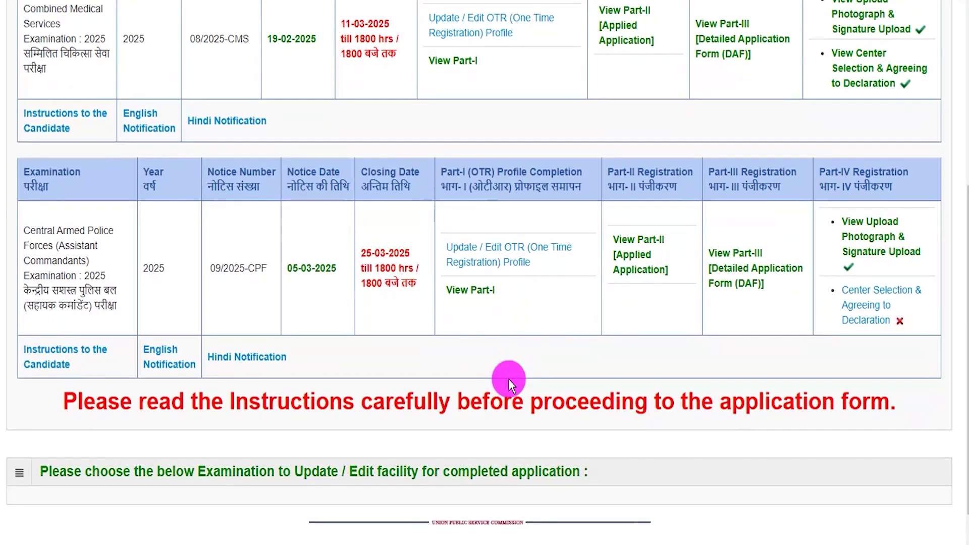
# Step: Open the CAPF 2025 Part-IV 'Center Selection & Agreeing to Declaration' page
pyautogui.moveTo(25, 229); pyautogui.dragTo(107, 306)
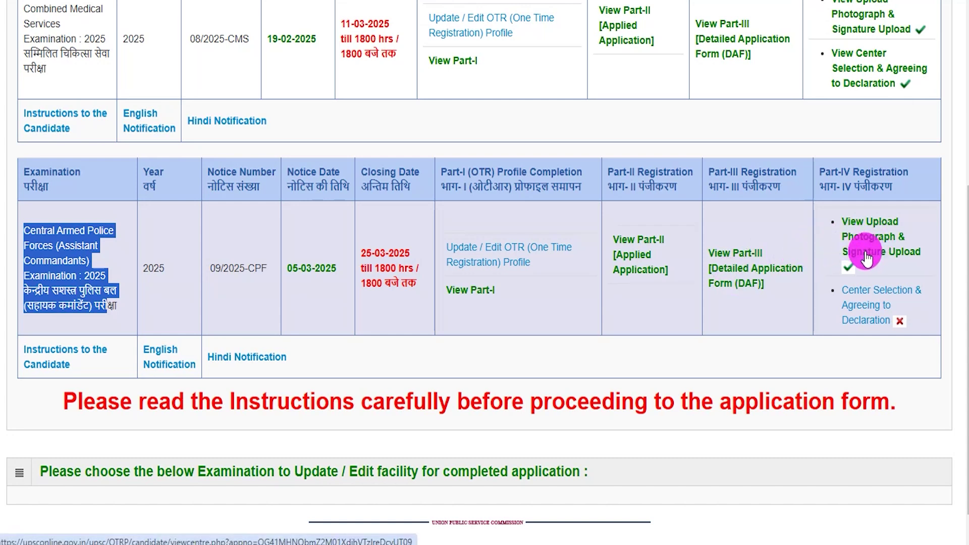
pyautogui.click(867, 308)
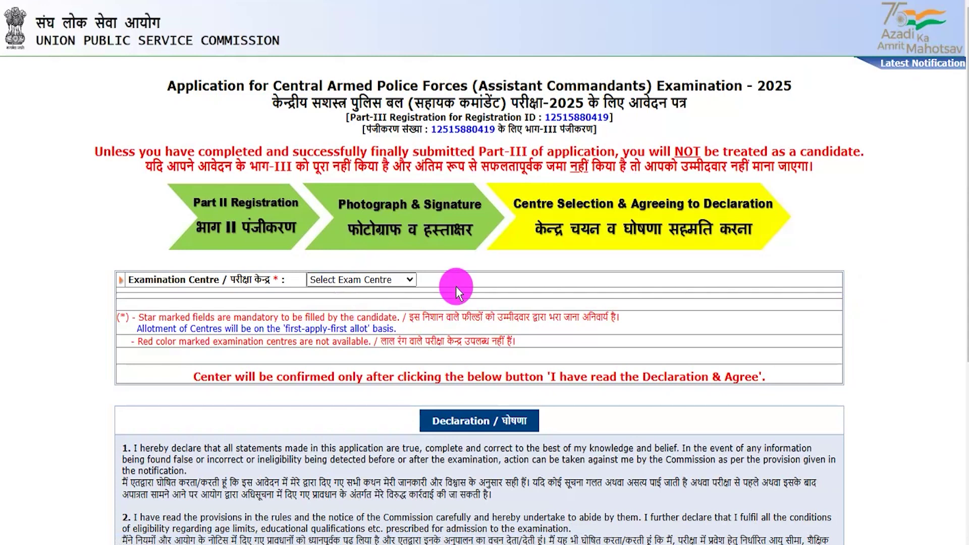
# Step: Select Dehradun as the examination centre
pyautogui.click(365, 283)
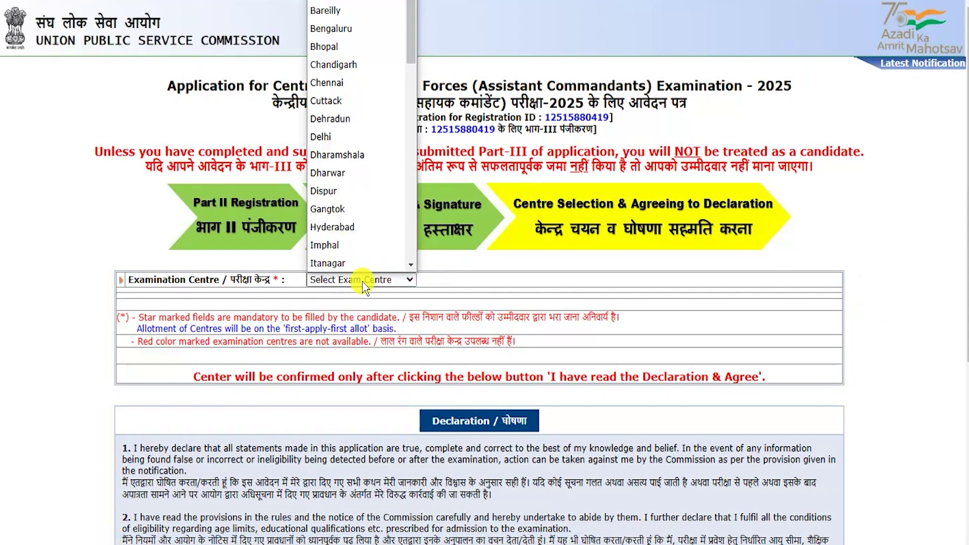
pyautogui.click(345, 122)
pyautogui.scroll(-5, 449, 454)
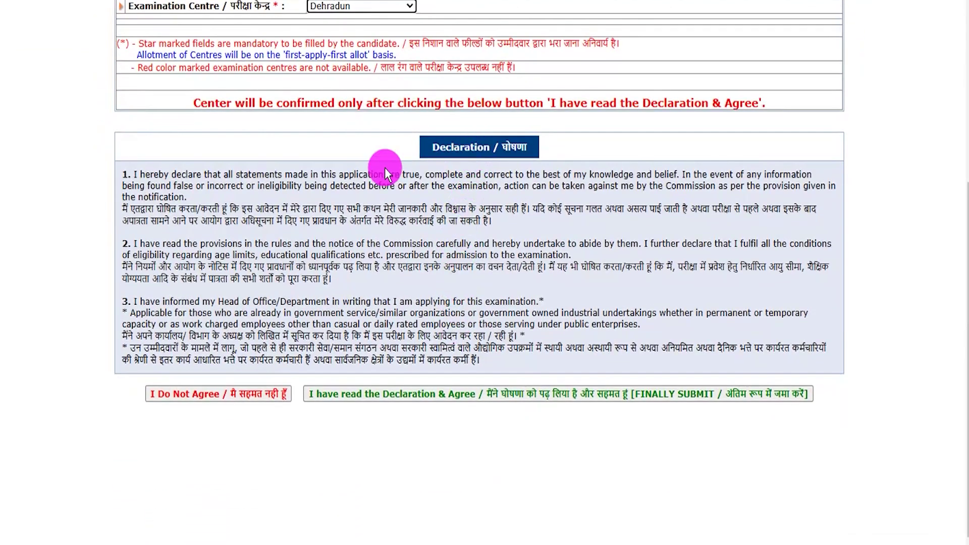
# Step: Read the declaration and agree to it, finally submitting the application
pyautogui.moveTo(276, 174); pyautogui.dragTo(394, 255)
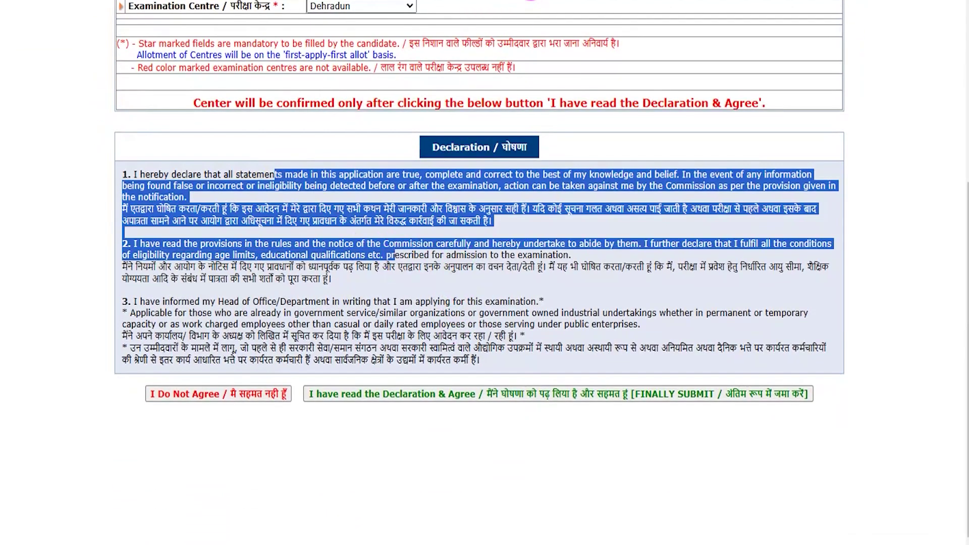
pyautogui.click(535, 1)
pyautogui.moveTo(295, 473)
pyautogui.mouseDown()
pyautogui.moveTo(414, 413)
pyautogui.moveTo(501, 397)
pyautogui.mouseUp()
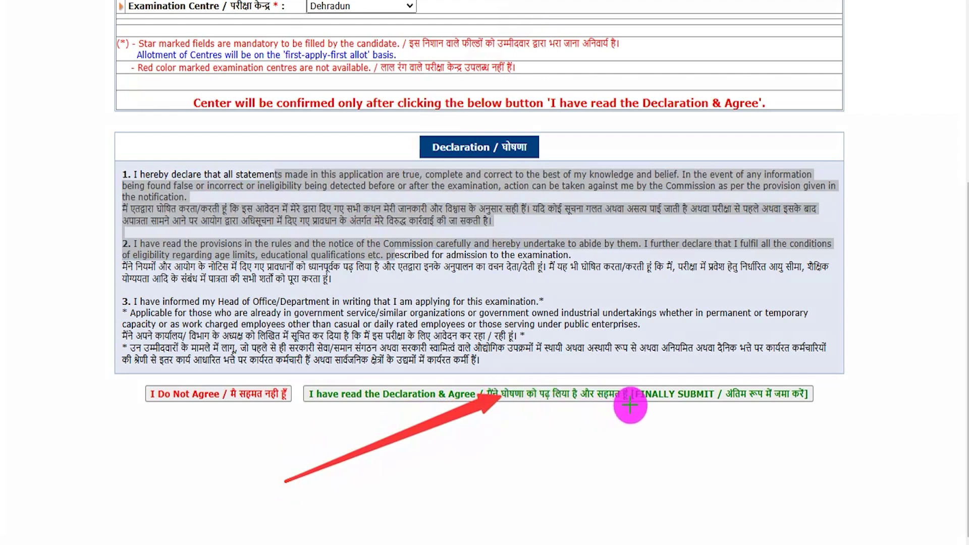
pyautogui.click(652, 397)
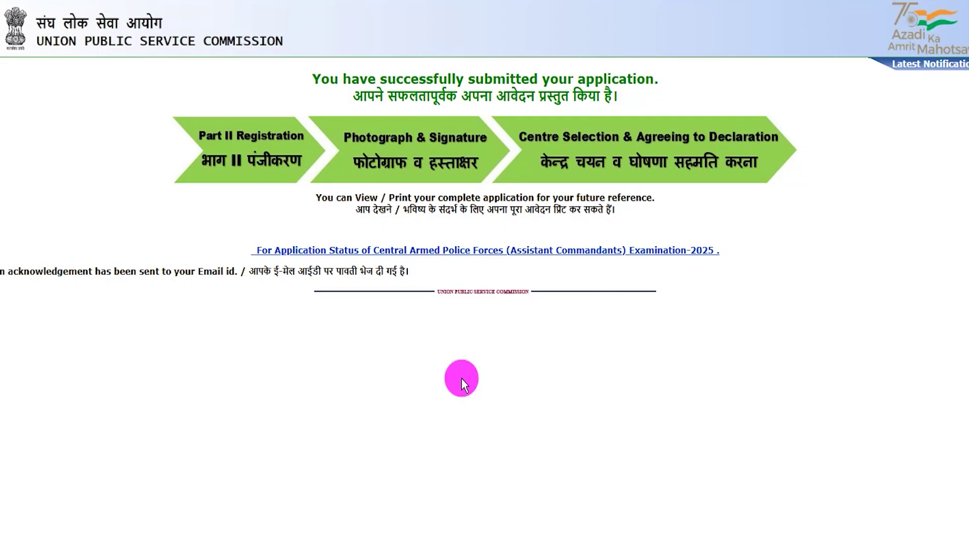
pyautogui.moveTo(318, 77); pyautogui.dragTo(639, 80)
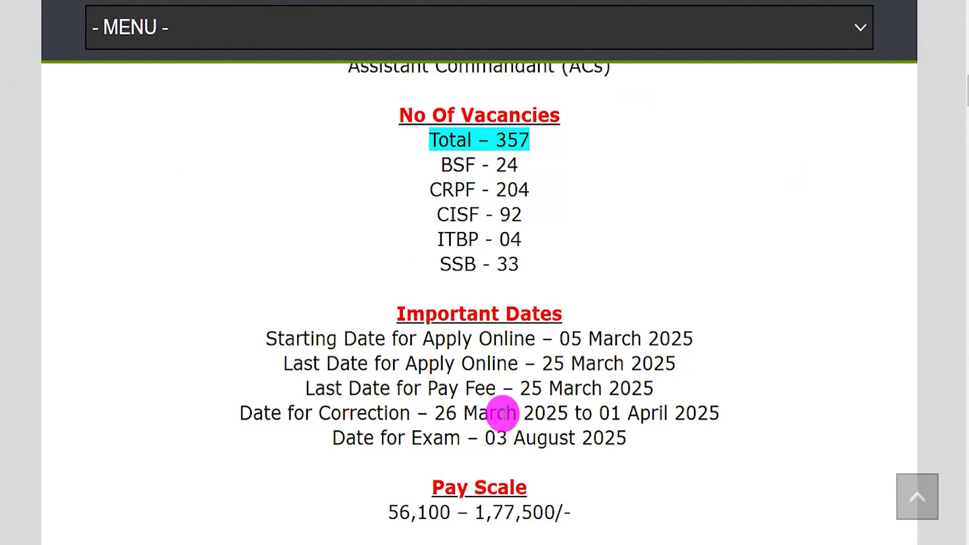
pyautogui.scroll(1, 494, 362)
pyautogui.scroll(-7, 494, 362)
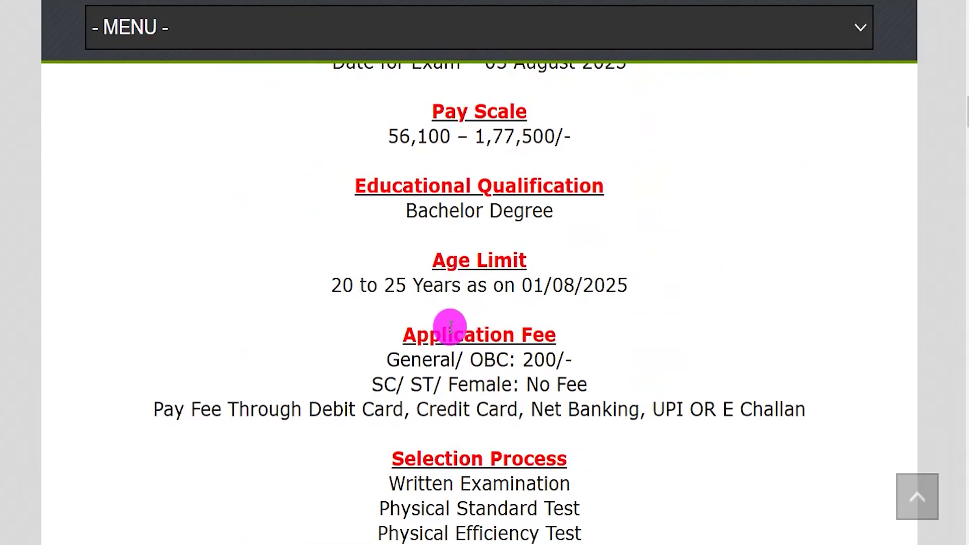
pyautogui.moveTo(384, 386); pyautogui.dragTo(587, 386)
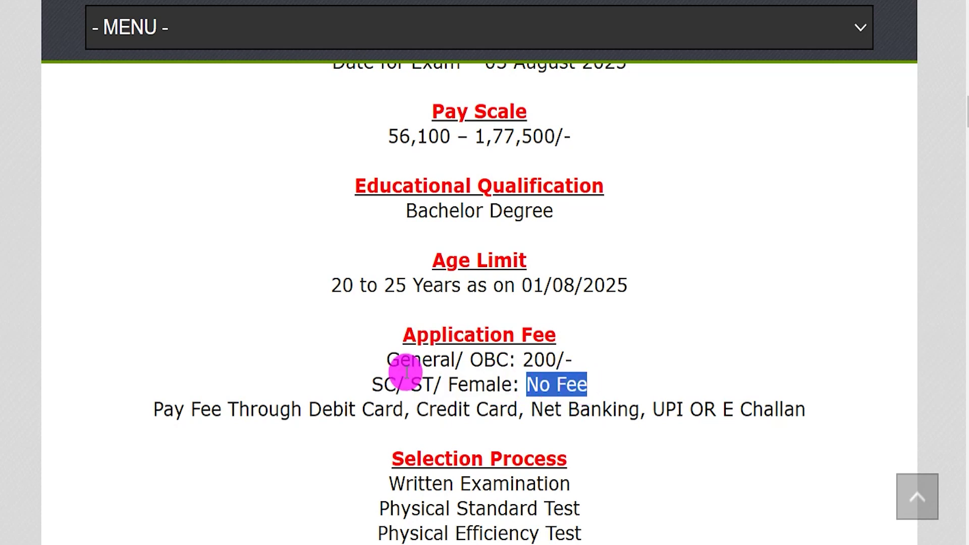
pyautogui.moveTo(400, 360); pyautogui.dragTo(575, 362)
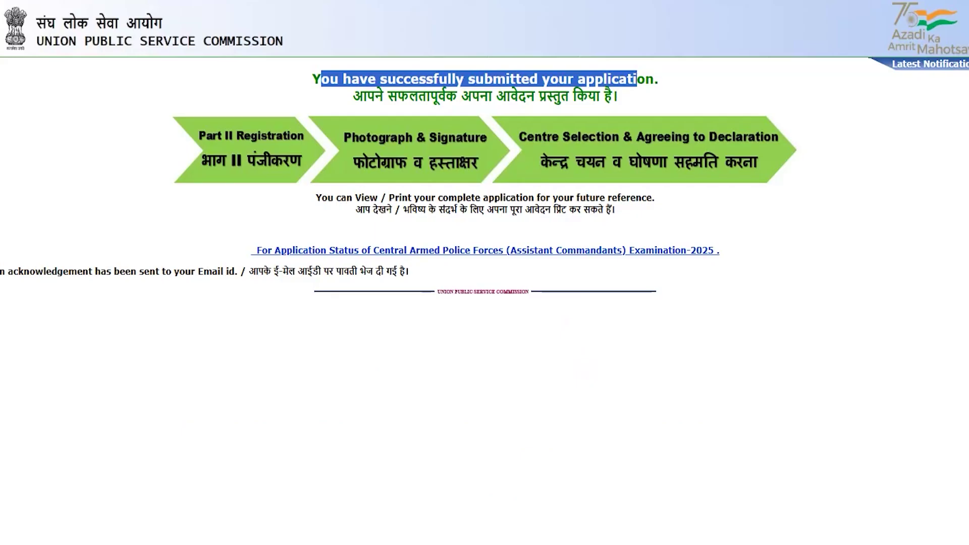
pyautogui.click(183, 158)
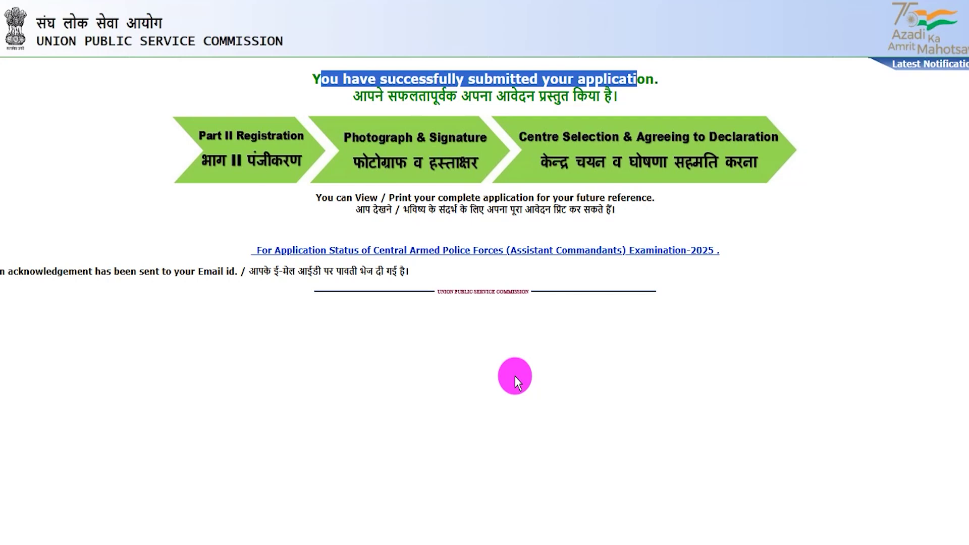
pyautogui.click(515, 376)
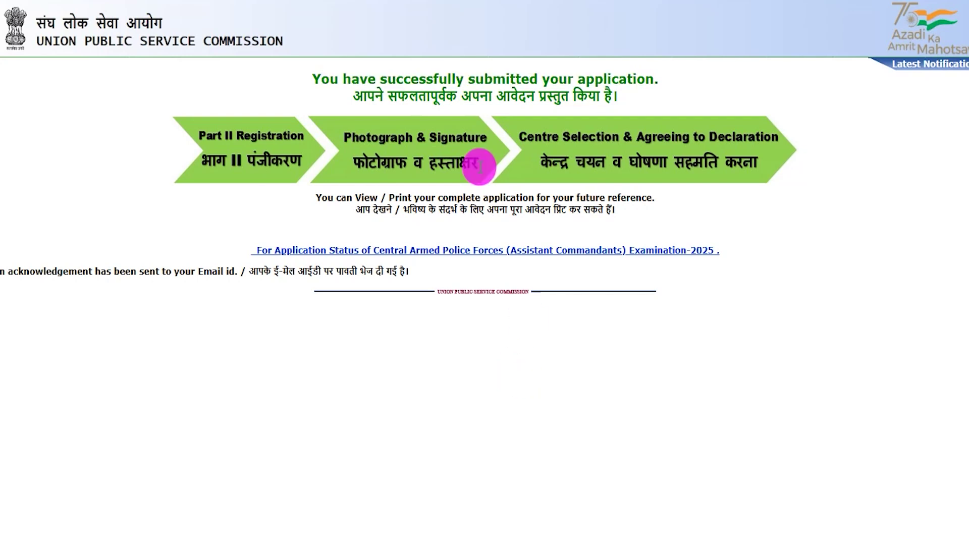
pyautogui.moveTo(344, 79); pyautogui.dragTo(601, 78)
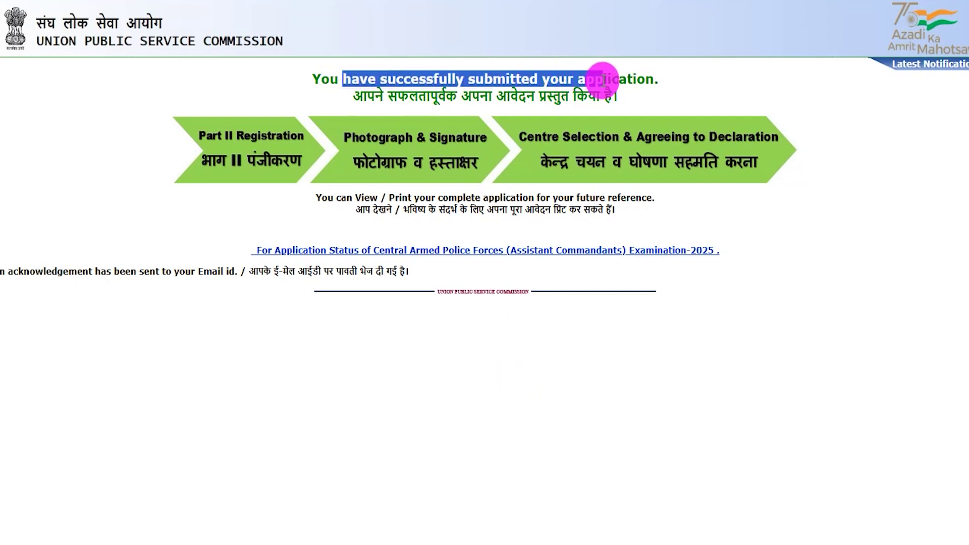
pyautogui.moveTo(51, 272); pyautogui.dragTo(319, 275)
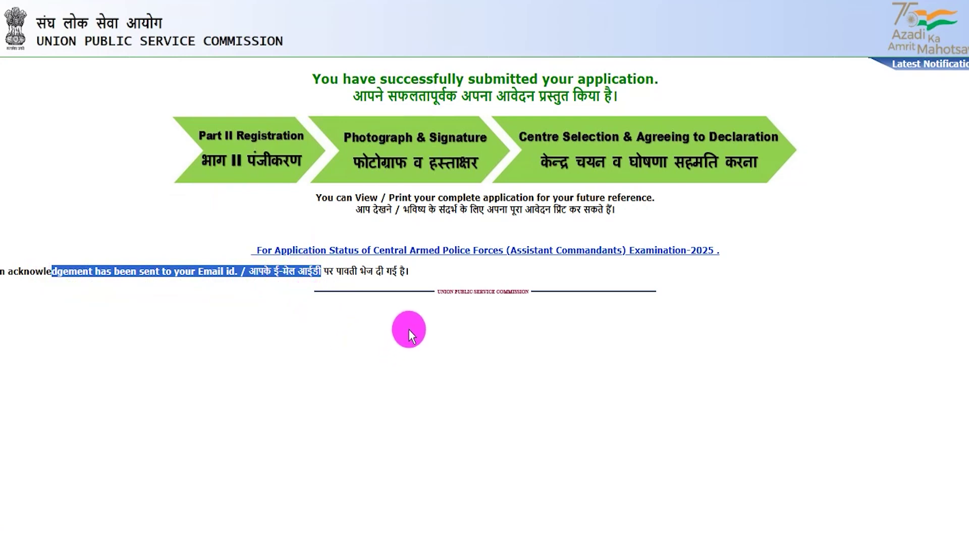
pyautogui.click(409, 268)
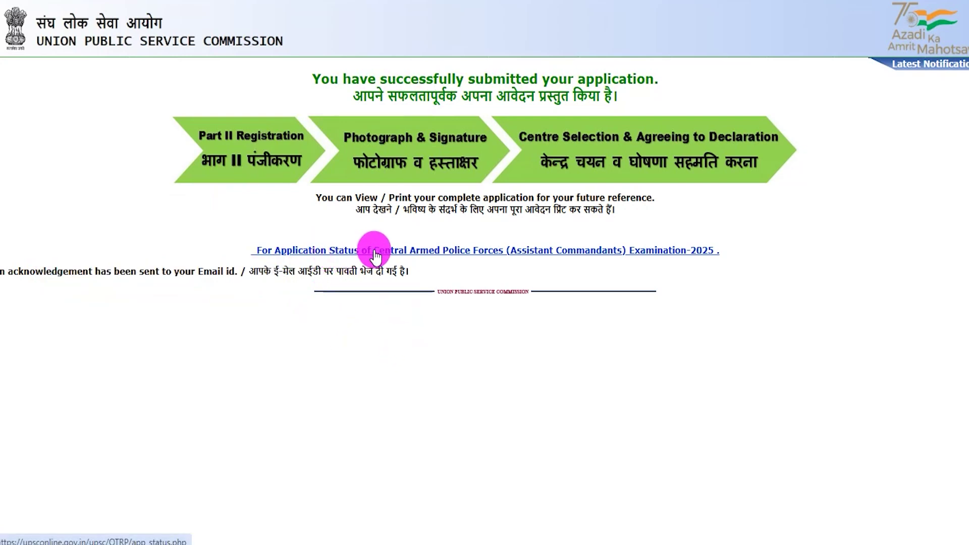
# Step: Open the CAPF 2025 application status page and review its submission date and part headers
pyautogui.click(500, 251)
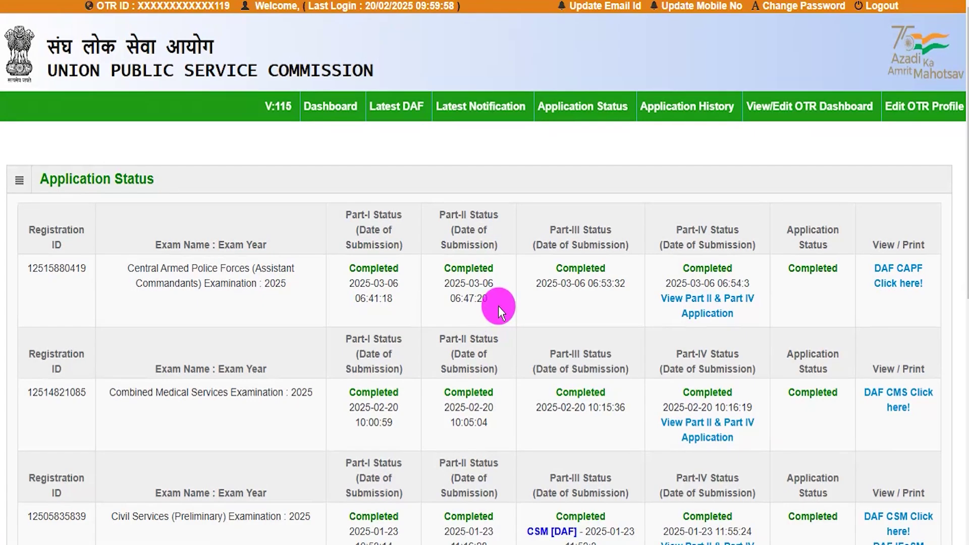
pyautogui.moveTo(151, 268); pyautogui.dragTo(283, 282)
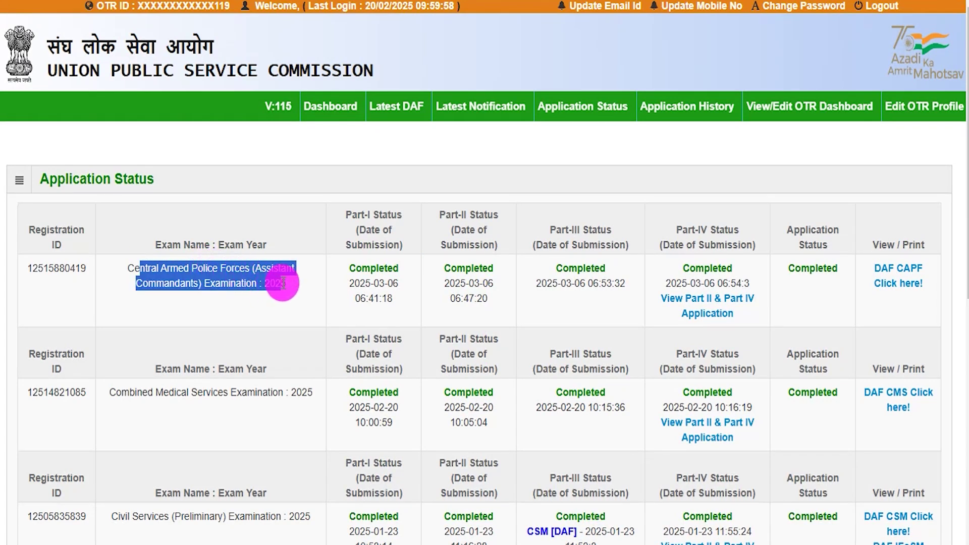
pyautogui.moveTo(354, 234); pyautogui.dragTo(470, 234)
pyautogui.moveTo(536, 236); pyautogui.dragTo(569, 235)
pyautogui.moveTo(789, 229); pyautogui.dragTo(809, 230)
# Step: Check the Completed application status and the DAF CAPF View / Print link
pyautogui.moveTo(803, 267); pyautogui.dragTo(808, 267)
pyautogui.moveTo(883, 245); pyautogui.dragTo(921, 245)
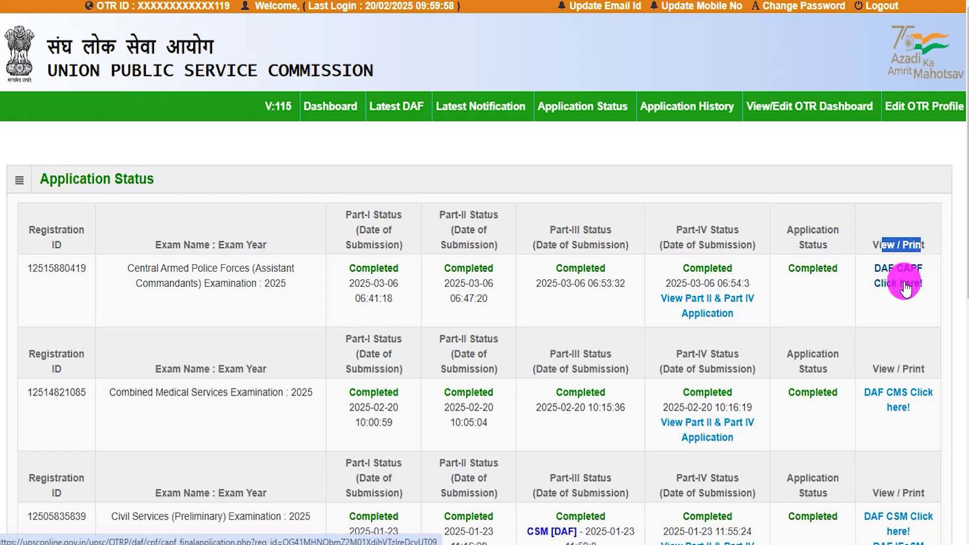
pyautogui.moveTo(917, 277); pyautogui.dragTo(905, 291)
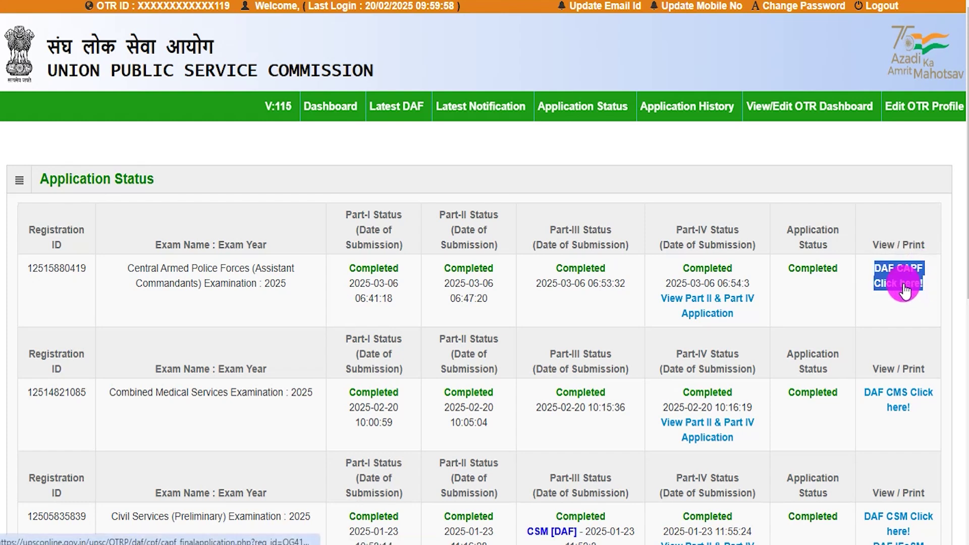
pyautogui.click(879, 303)
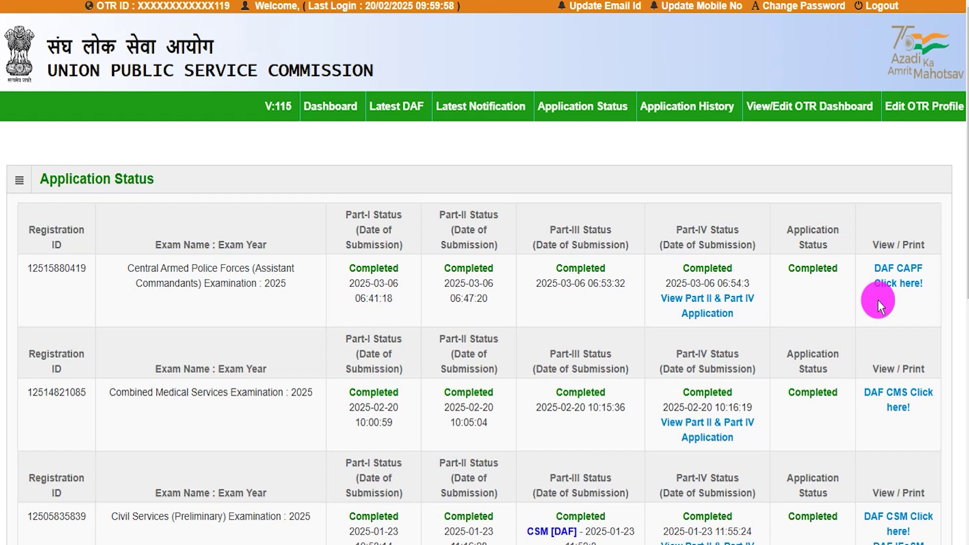
pyautogui.moveTo(140, 268); pyautogui.dragTo(277, 283)
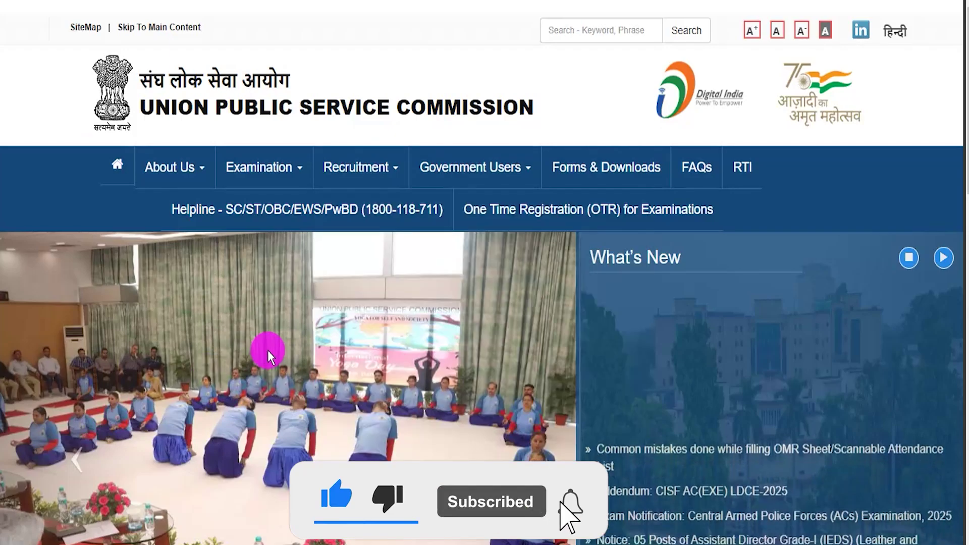
# Step: Scroll through the UPSC home page's What's New notices
pyautogui.scroll(-5, 267, 348)
pyautogui.scroll(-8, 270, 350)
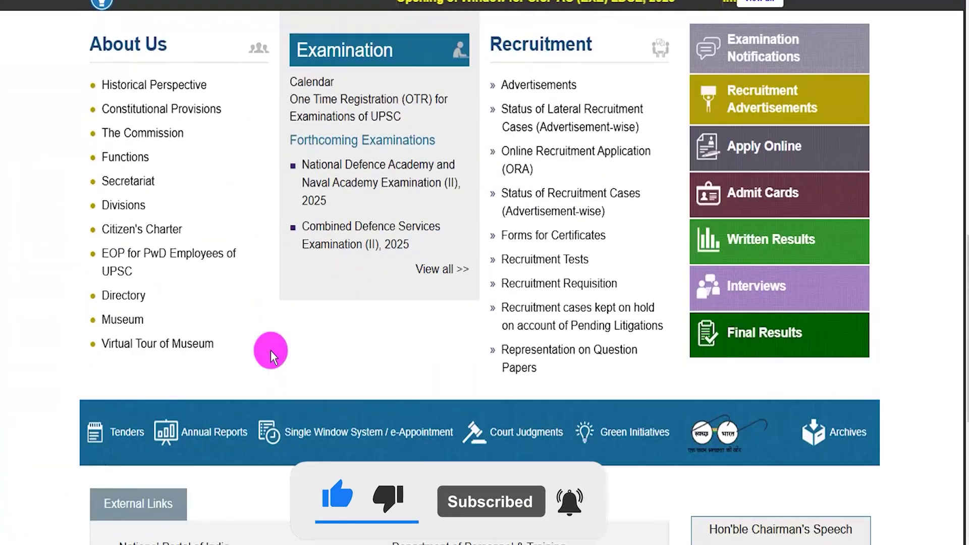
pyautogui.scroll(11, 270, 351)
pyautogui.scroll(1, 271, 350)
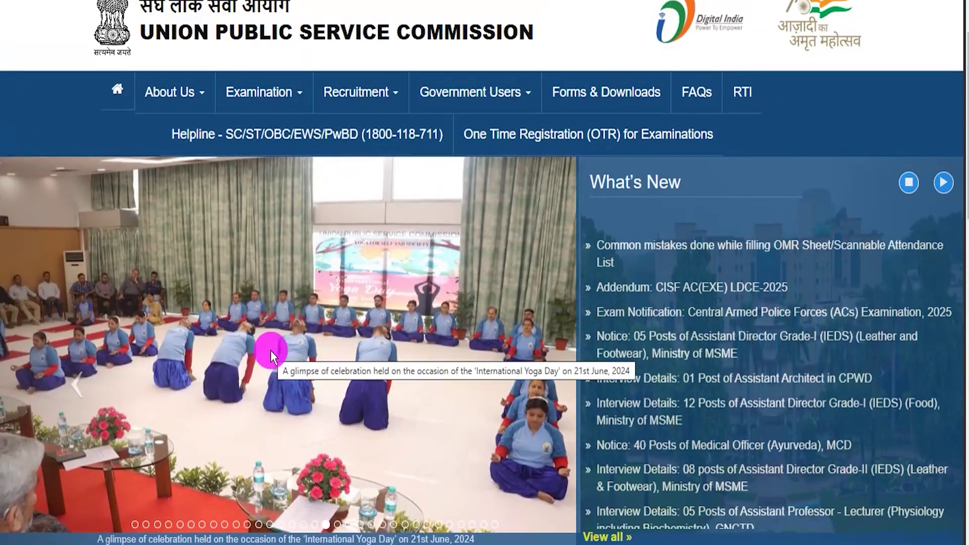